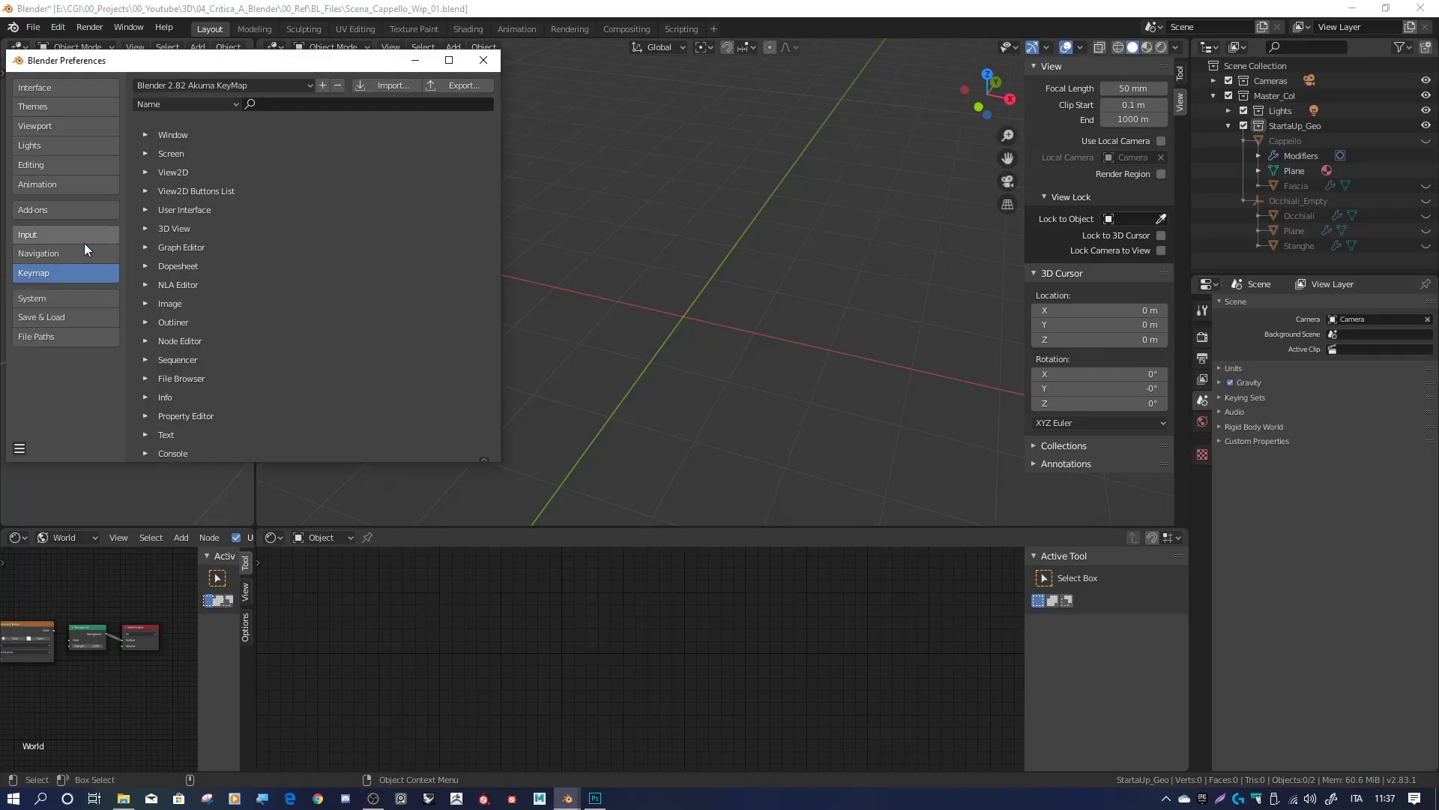
Import Ciabatta.jpg from the 00_Ref folder as an image plane
{"action": "left_click", "coordinate": [210, 378]}
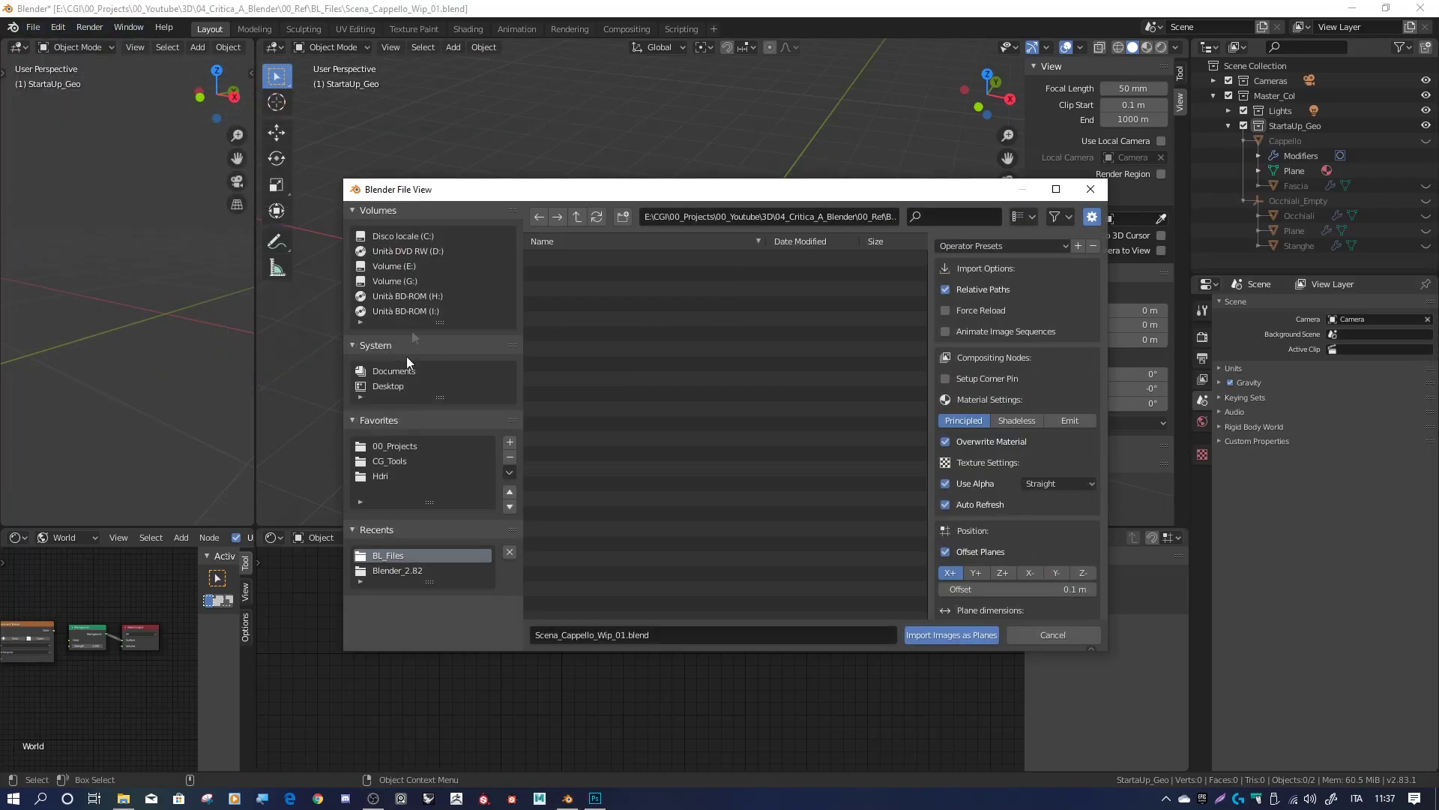
{"action": "double_click", "coordinate": [578, 258]}
{"action": "double_click", "coordinate": [565, 277]}
{"action": "middle_click_drag", "start_coordinate": [614, 254], "coordinate": [698, 291]}
Rotate the Ciabatta.jpg image plane on the X axis so it lies flat
{"action": "key", "text": "shift+space"}
{"action": "key", "text": "r"}
{"action": "left_click_drag", "start_coordinate": [698, 291], "coordinate": [727, 313]}
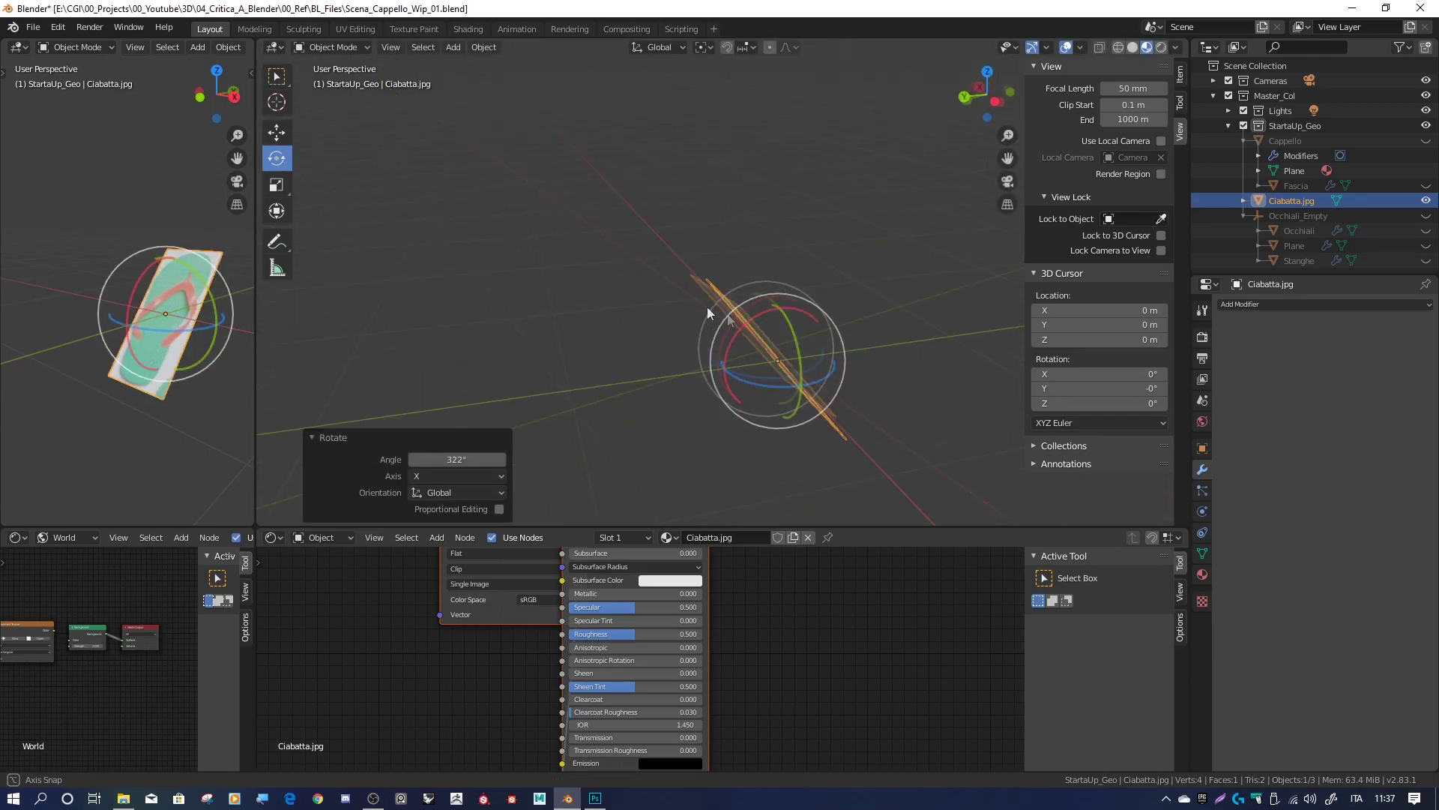
{"action": "left_click", "coordinate": [533, 268]}
{"action": "key", "text": "ctrl+KP_7"}
{"action": "middle_click_drag", "start_coordinate": [533, 179], "coordinate": [885, 267]}
{"action": "scroll", "coordinate": [885, 267], "scroll_direction": "down", "scroll_amount": 3}
{"action": "key", "text": "shift+space"}
{"action": "key", "text": "g"}
{"action": "left_click", "coordinate": [1275, 199]}
In top view, turn the image plane 180° so the sandal points upright
{"action": "key", "text": "KP_7"}
{"action": "key", "text": "shift+space"}
{"action": "key", "text": "r"}
{"action": "left_click_drag", "start_coordinate": [758, 247], "coordinate": [764, 338]}
{"action": "double_click", "coordinate": [462, 458]}
{"action": "type", "text": "180"}
{"action": "key", "text": "Return"}
Make the reference image unselectable and add a new plane at the origin
{"action": "left_click", "coordinate": [1399, 46]}
{"action": "key", "text": "shift+a"}
{"action": "left_click", "coordinate": [671, 253]}
Scale the new plane narrow on X, shorten its length to 0.465, and display it as wire
{"action": "key", "text": "s"}
{"action": "key", "text": "x"}
{"action": "left_click", "coordinate": [719, 300]}
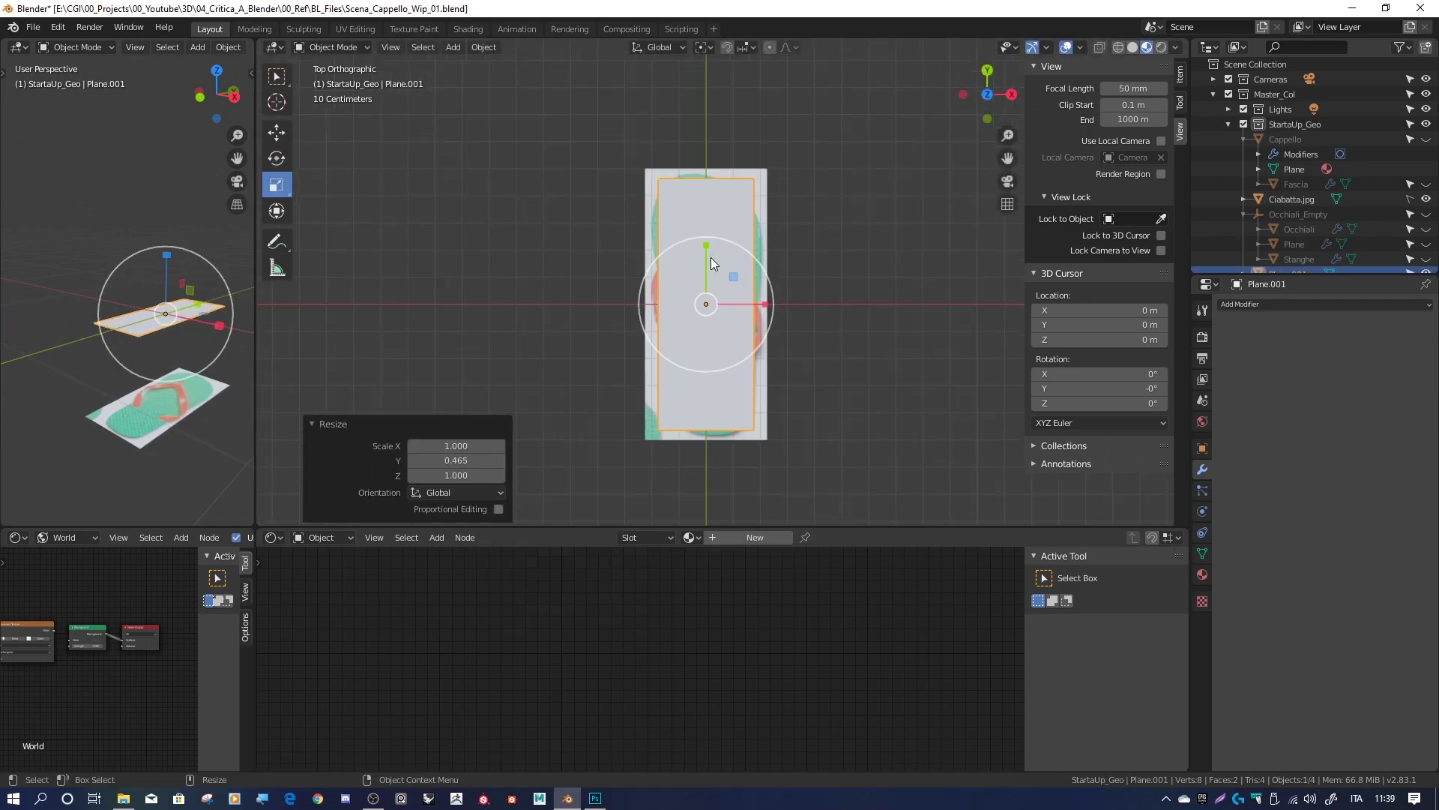
{"action": "left_click_drag", "start_coordinate": [728, 257], "coordinate": [727, 289]}
{"action": "left_click", "coordinate": [1202, 447]}
{"action": "left_click", "coordinate": [1254, 580]}
{"action": "left_click", "coordinate": [1371, 638]}
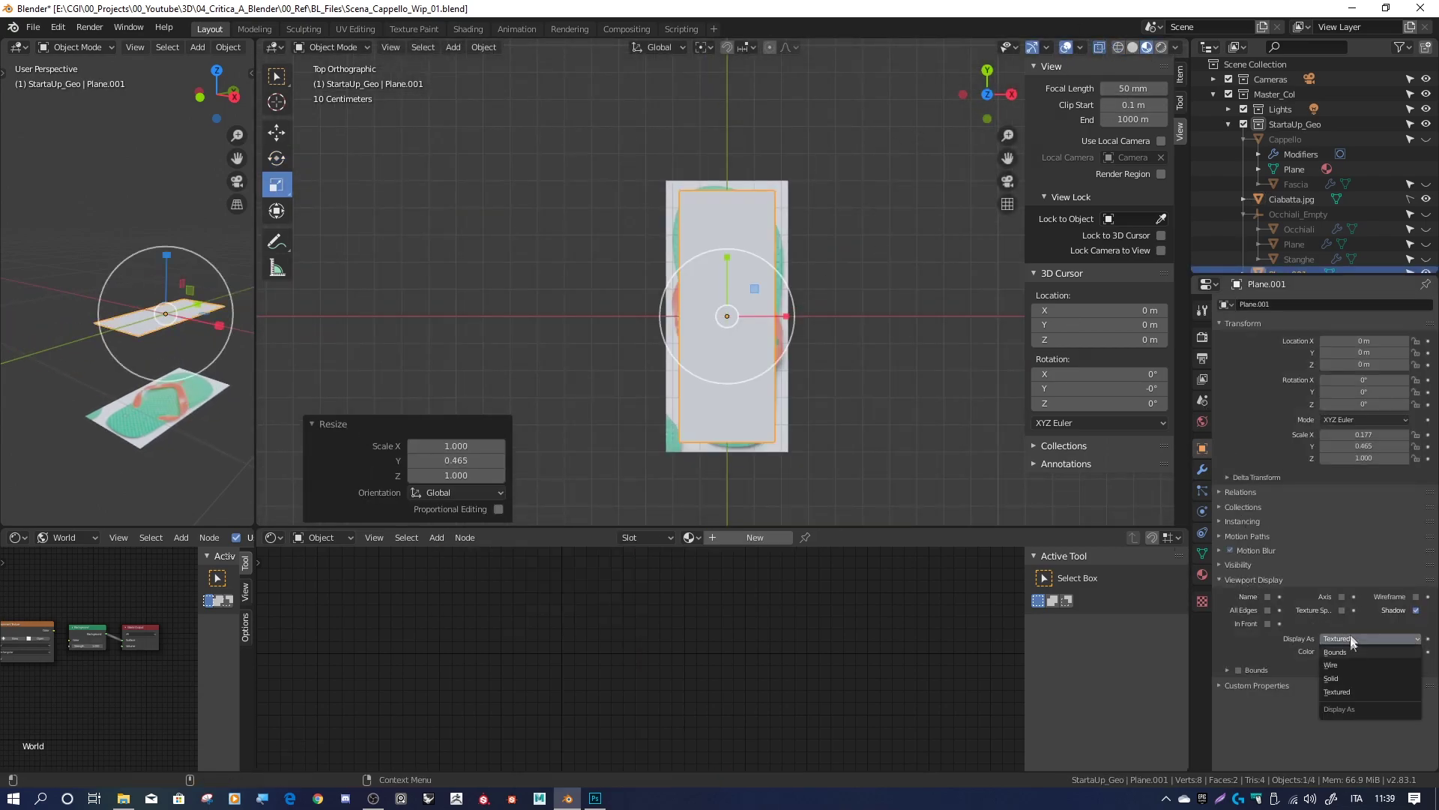
{"action": "scroll", "coordinate": [781, 174], "scroll_direction": "up", "scroll_amount": 2}
In Edit Mode, add edge loops and move vertices to trace and taper the sole outline
{"action": "key", "text": "Tab"}
{"action": "key", "text": "ctrl+r"}
{"action": "left_click", "coordinate": [635, 221]}
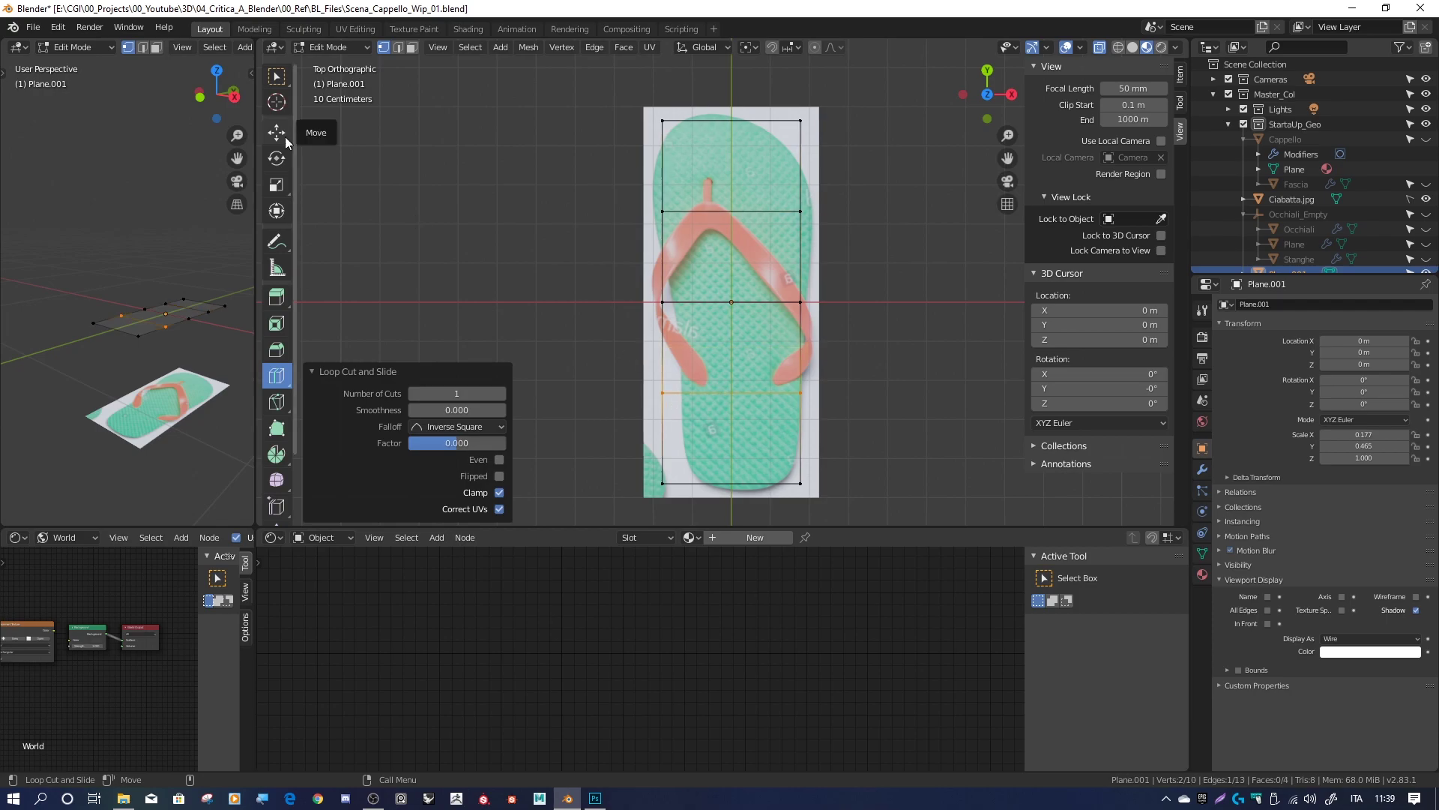
{"action": "left_click", "coordinate": [276, 132]}
{"action": "key", "text": "g"}
{"action": "left_click", "coordinate": [838, 270]}
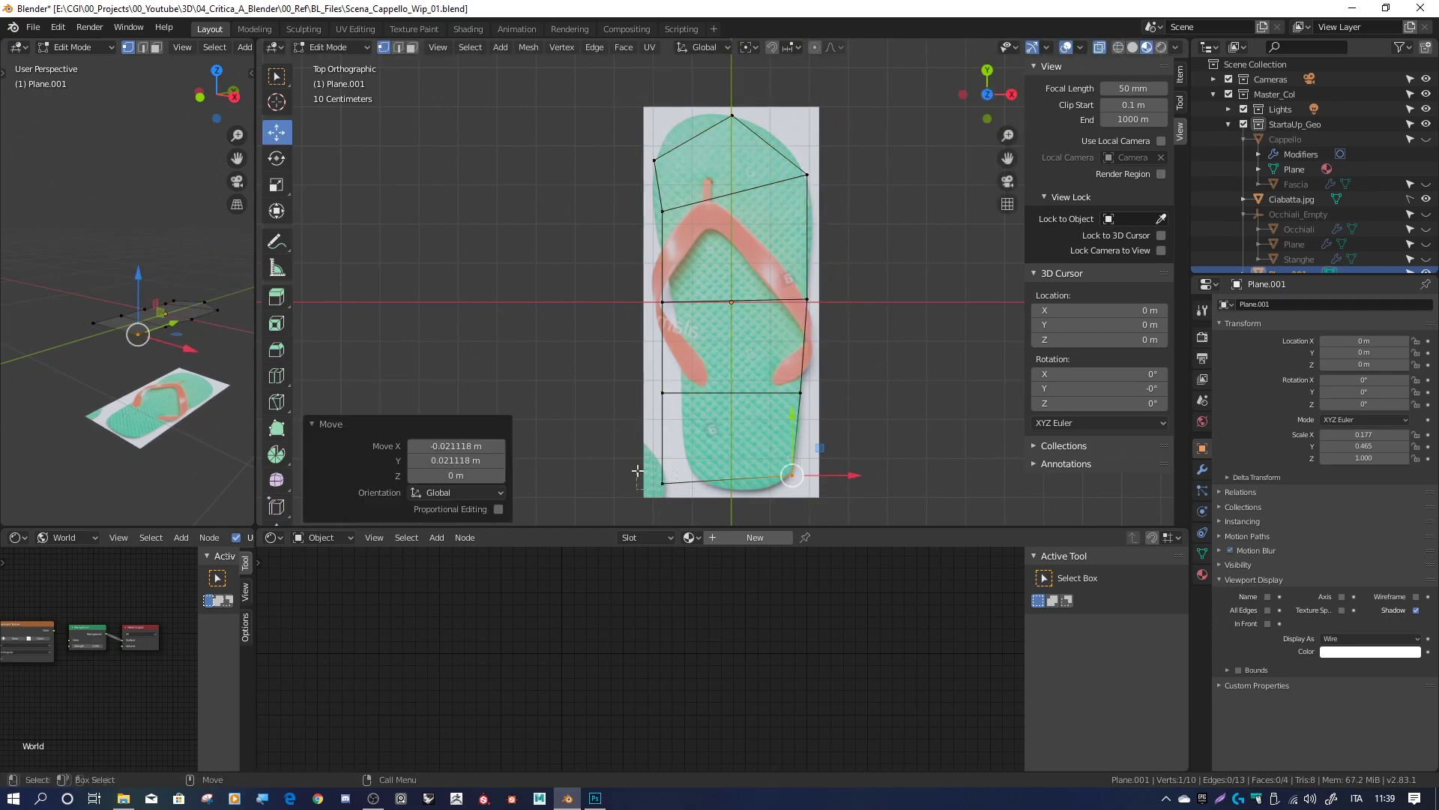
{"action": "mouse_move", "coordinate": [741, 184]}
{"action": "middle_mouse_down", "text": "shift"}
{"action": "mouse_move", "coordinate": [741, 132]}
{"action": "mouse_move", "coordinate": [813, 238]}
{"action": "middle_mouse_up", "text": "shift"}
Add a centred edge loop near the toe, undoing an accidental heel vertex nudge
{"action": "key", "text": "ctrl+r"}
{"action": "left_click", "coordinate": [823, 178]}
{"action": "right_click", "coordinate": [823, 179]}
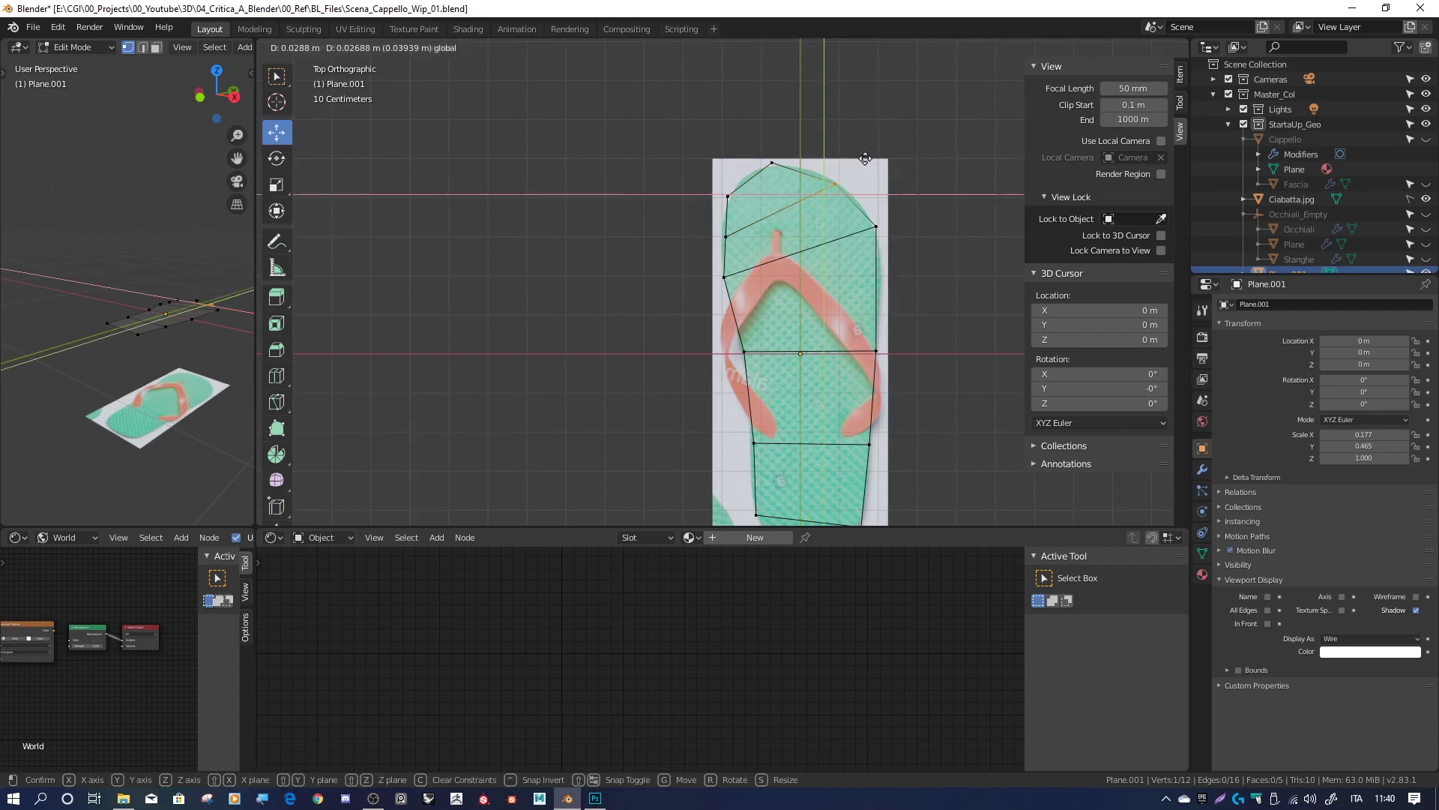
{"action": "middle_click_drag", "start_coordinate": [825, 420], "coordinate": [825, 247], "text": "shift"}
{"action": "left_click", "coordinate": [751, 323]}
{"action": "key", "text": "g"}
{"action": "left_click", "coordinate": [839, 312]}
{"action": "key", "text": "ctrl+z"}
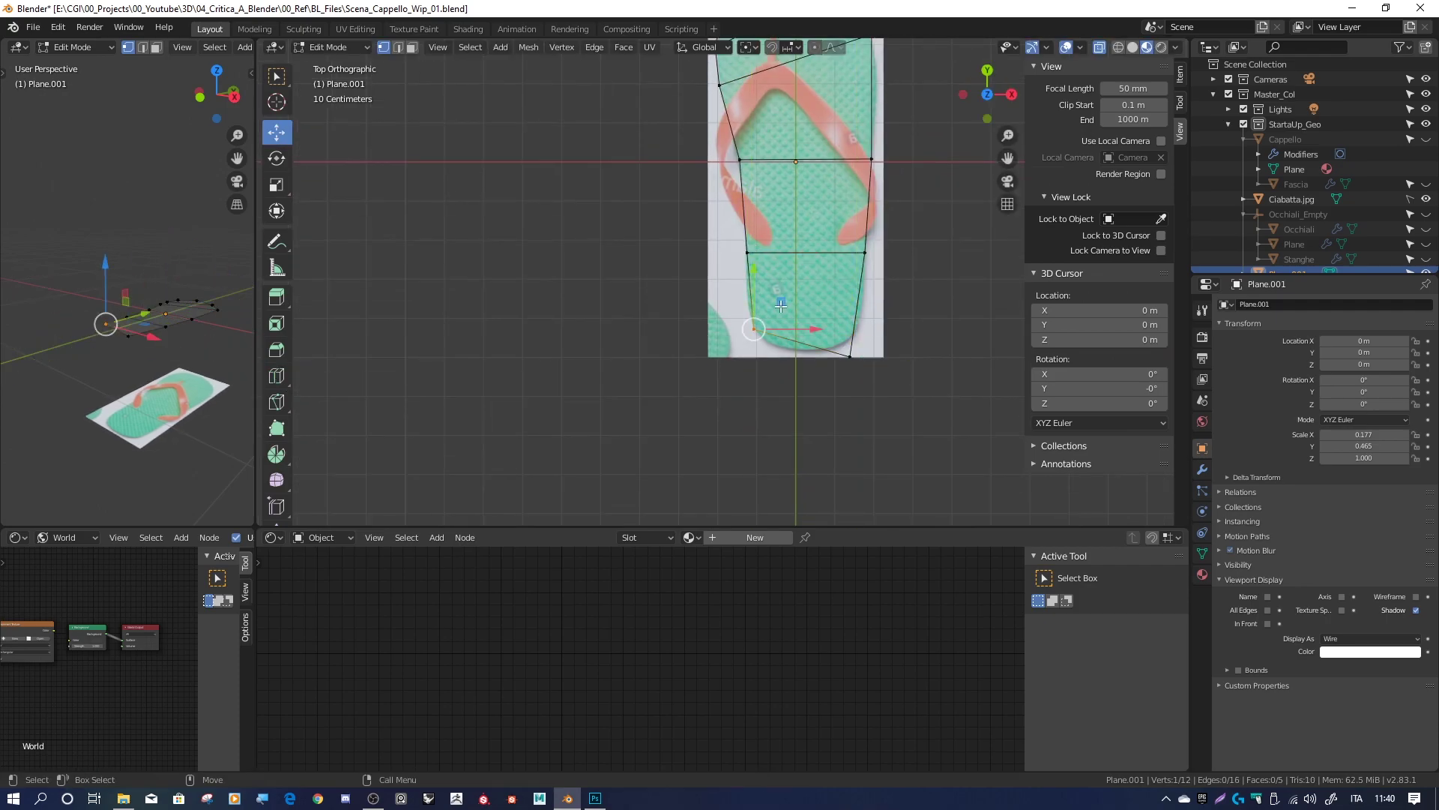
Add a centred edge loop across the heel and move its left vertex onto the outline
{"action": "key", "text": "ctrl+r"}
{"action": "left_click", "coordinate": [861, 293]}
{"action": "right_click", "coordinate": [861, 294]}
{"action": "key", "text": "w"}
{"action": "key", "text": "shift+space"}
{"action": "key", "text": "g"}
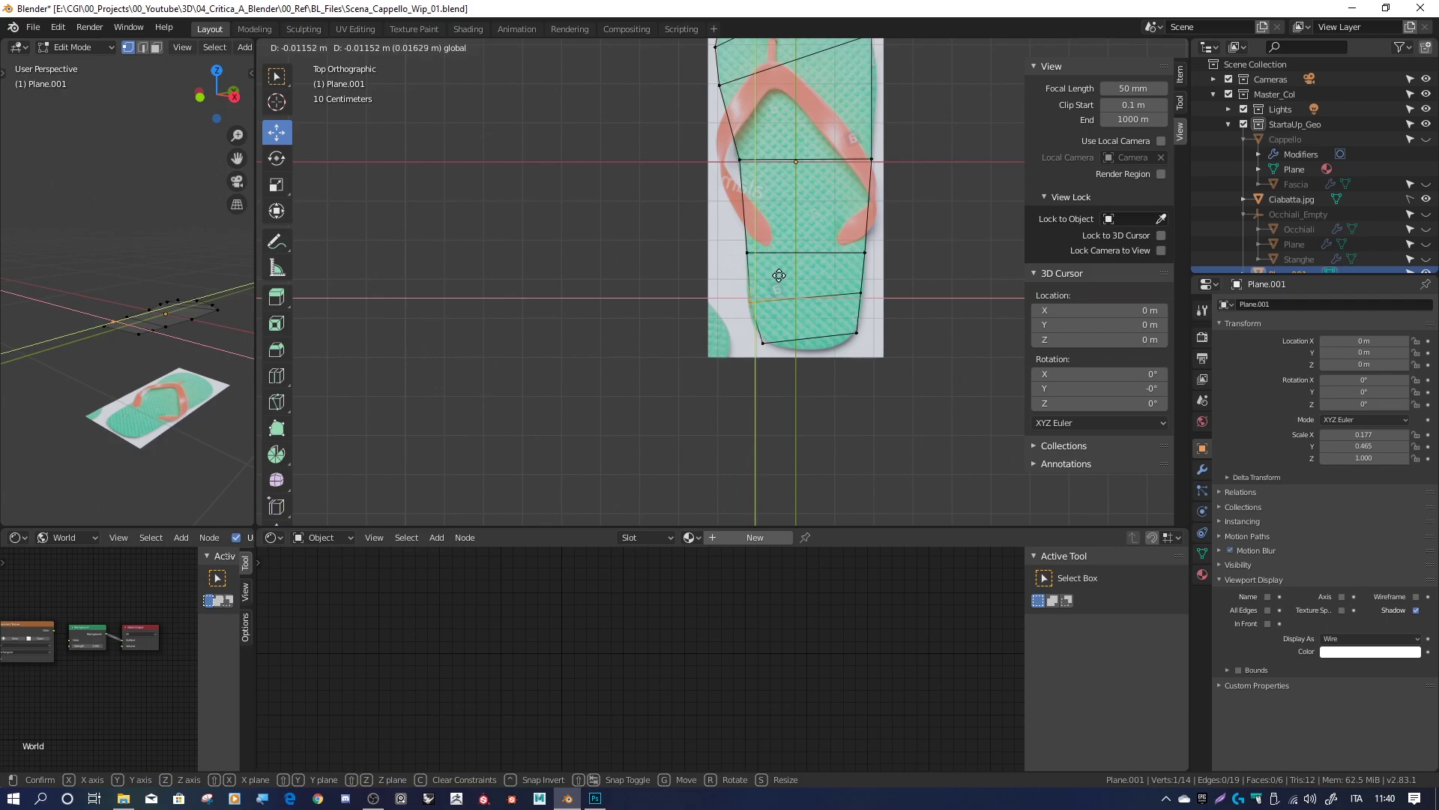
{"action": "left_click", "coordinate": [756, 297]}
{"action": "scroll", "coordinate": [771, 285], "scroll_direction": "up", "scroll_amount": 2}
{"action": "left_click_drag", "start_coordinate": [680, 275], "coordinate": [683, 318]}
{"action": "scroll", "coordinate": [827, 276], "scroll_direction": "down", "scroll_amount": 3}
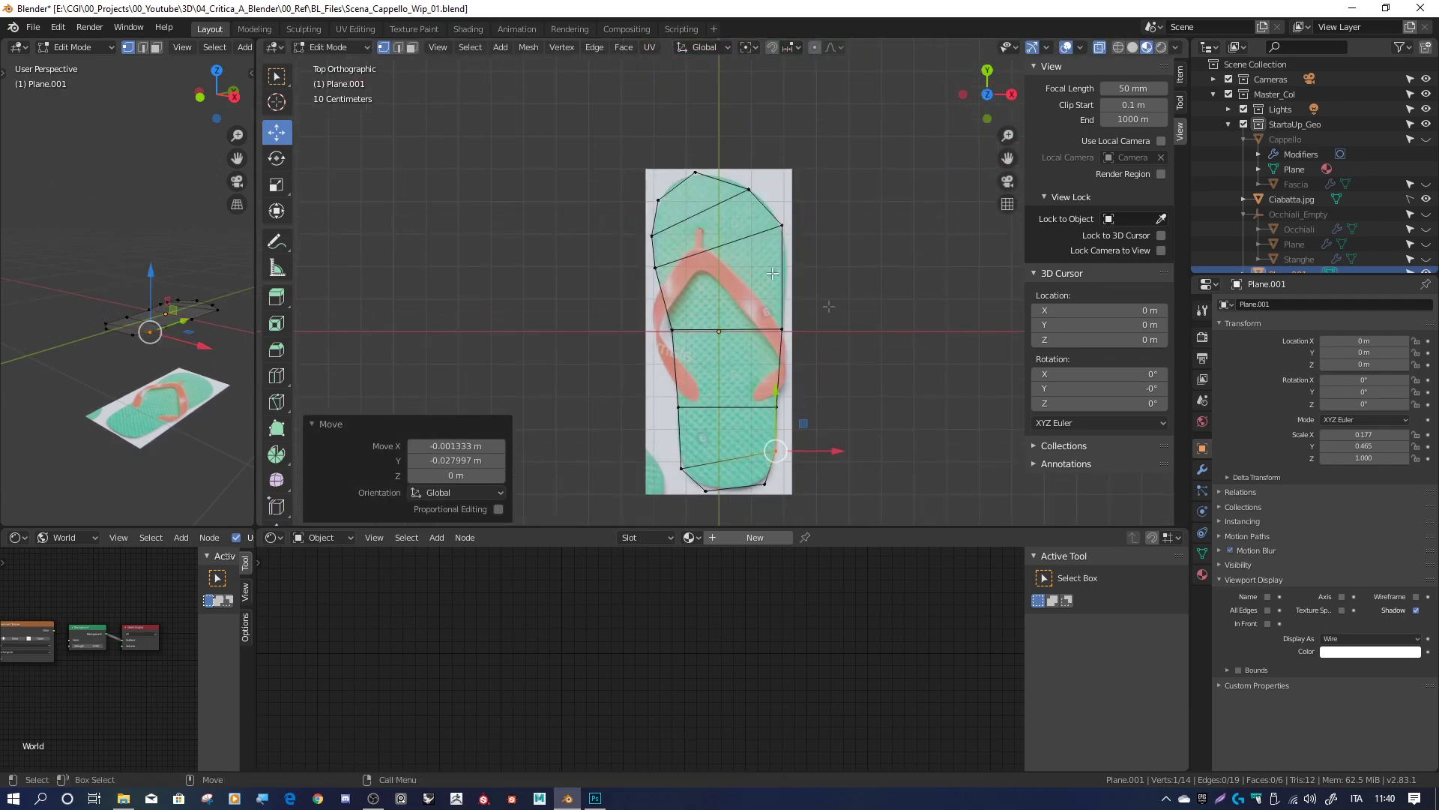
{"action": "middle_click_drag", "start_coordinate": [750, 300], "coordinate": [705, 268]}
In top view, slide the heel loop's left vertex sideways along X onto the outline
{"action": "key", "text": "KP_7"}
{"action": "key", "text": "g"}
{"action": "key", "text": "x"}
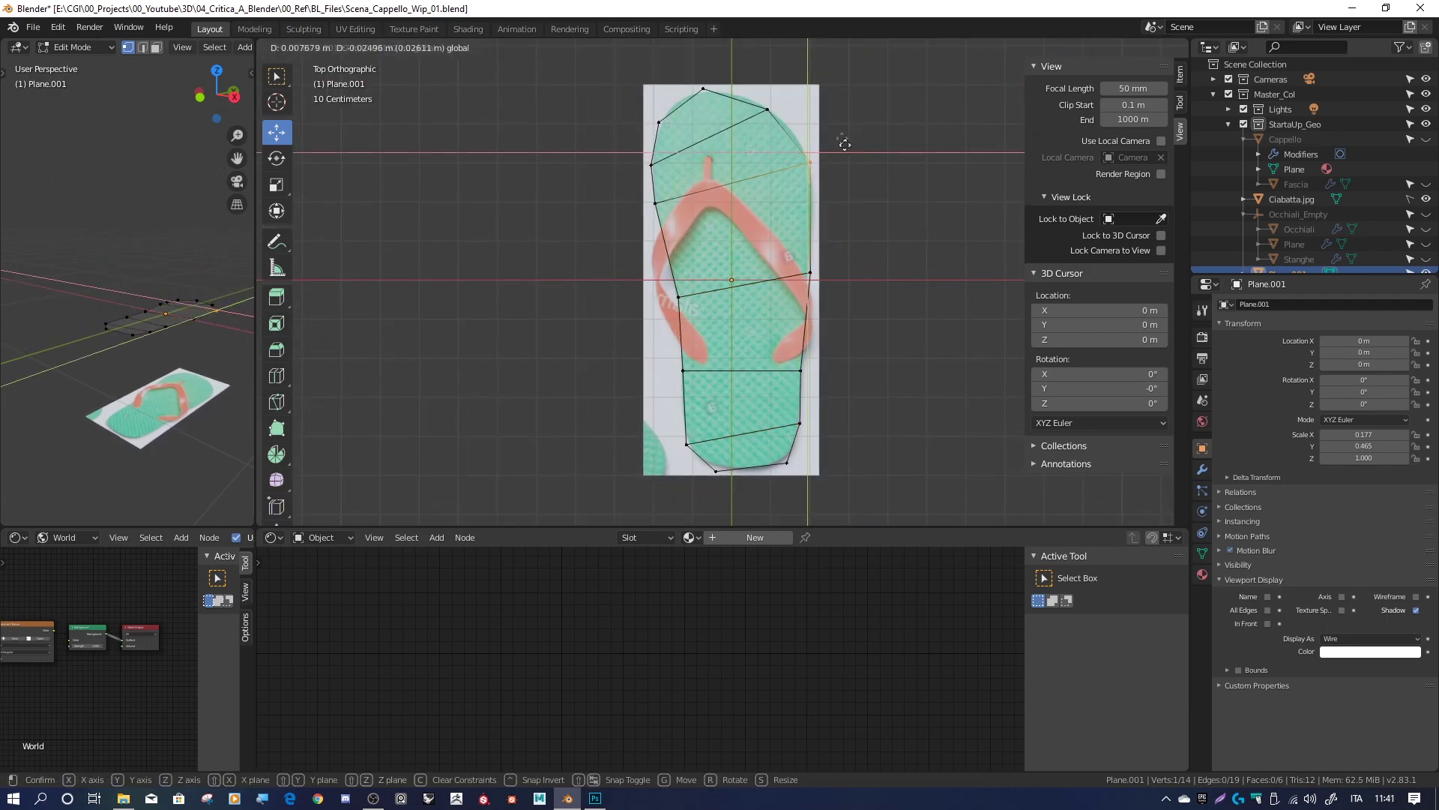
{"action": "left_click", "coordinate": [705, 268]}
{"action": "middle_click_drag", "start_coordinate": [824, 360], "coordinate": [808, 353], "text": "shift"}
{"action": "left_click", "coordinate": [788, 363]}
Hide the reference image, show the plane as solid, and view the outline in perspective
{"action": "left_click", "coordinate": [1426, 198]}
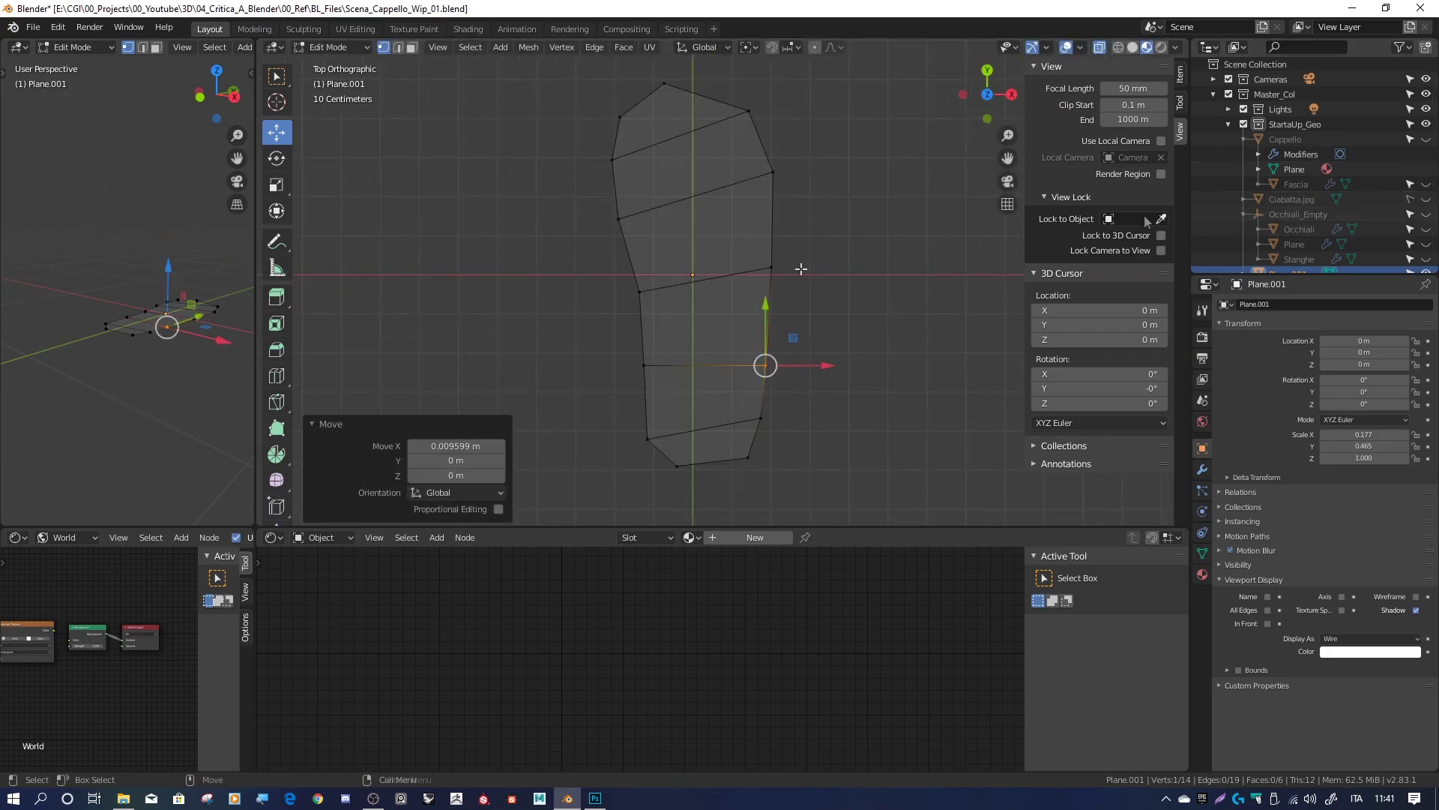
{"action": "left_click", "coordinate": [1370, 638]}
{"action": "middle_click_drag", "start_coordinate": [750, 314], "coordinate": [674, 247]}
{"action": "right_click", "coordinate": [632, 236]}
{"action": "left_click", "coordinate": [633, 235]}
Extrude all the outline faces to give the sole thickness, lifting the end faces in Z
{"action": "key", "text": "3"}
{"action": "key", "text": "a"}
{"action": "left_click", "coordinate": [277, 297]}
{"action": "left_click_drag", "start_coordinate": [697, 217], "coordinate": [703, 194]}
{"action": "middle_click_drag", "start_coordinate": [703, 195], "coordinate": [825, 248]}
{"action": "left_click", "coordinate": [851, 247]}
{"action": "left_click_drag", "start_coordinate": [850, 225], "coordinate": [869, 202]}
{"action": "mouse_move", "coordinate": [870, 202]}
{"action": "middle_mouse_down"}
{"action": "mouse_move", "coordinate": [879, 239]}
{"action": "mouse_move", "coordinate": [671, 256]}
{"action": "middle_mouse_up"}
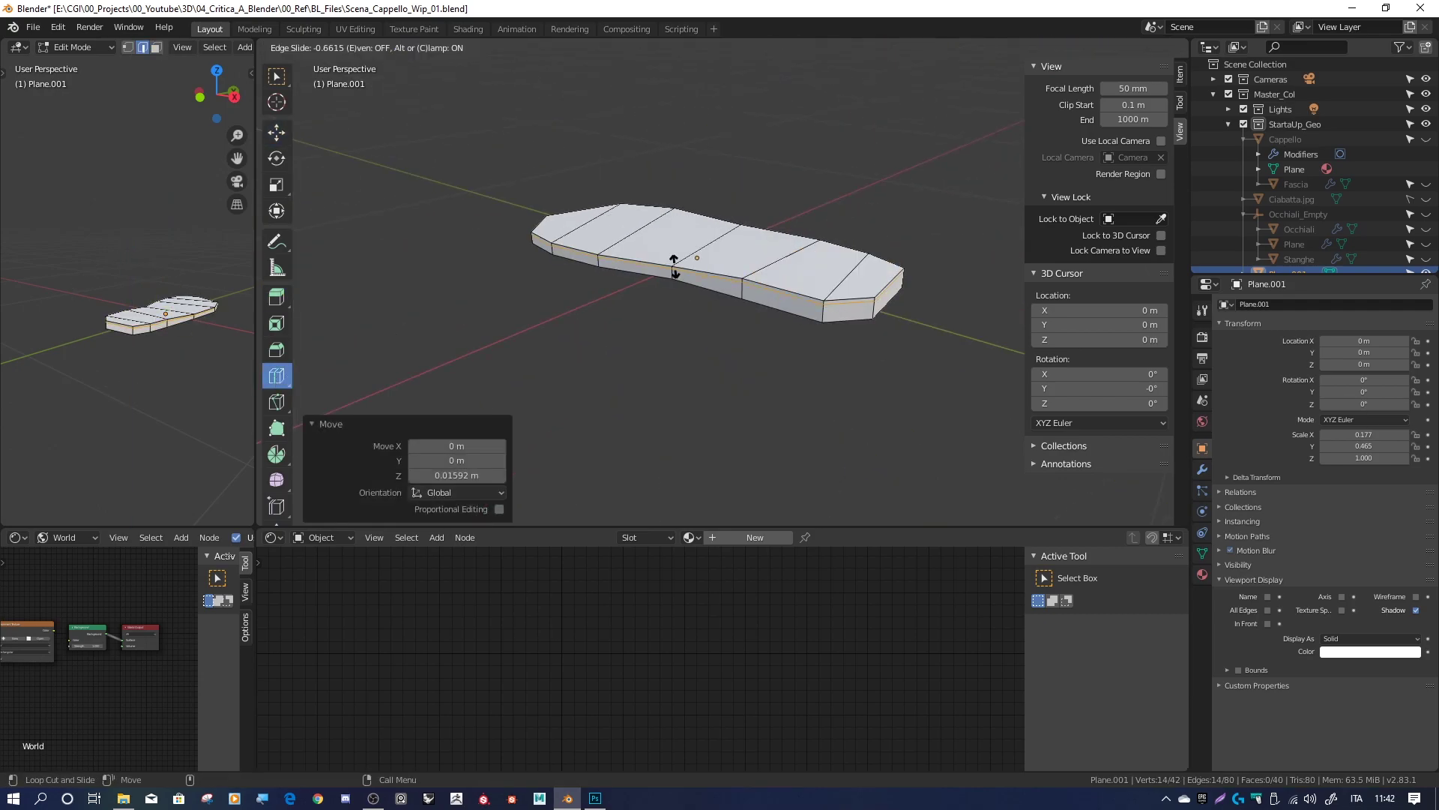
Add an edge loop around the sole's side and inset its top faces
{"action": "key", "text": "ctrl+r"}
{"action": "left_click", "coordinate": [755, 298]}
{"action": "middle_click_drag", "start_coordinate": [754, 298], "coordinate": [599, 225]}
{"action": "left_click", "coordinate": [277, 297]}
{"action": "left_click", "coordinate": [667, 196]}
{"action": "key", "text": "3"}
{"action": "key", "text": "a"}
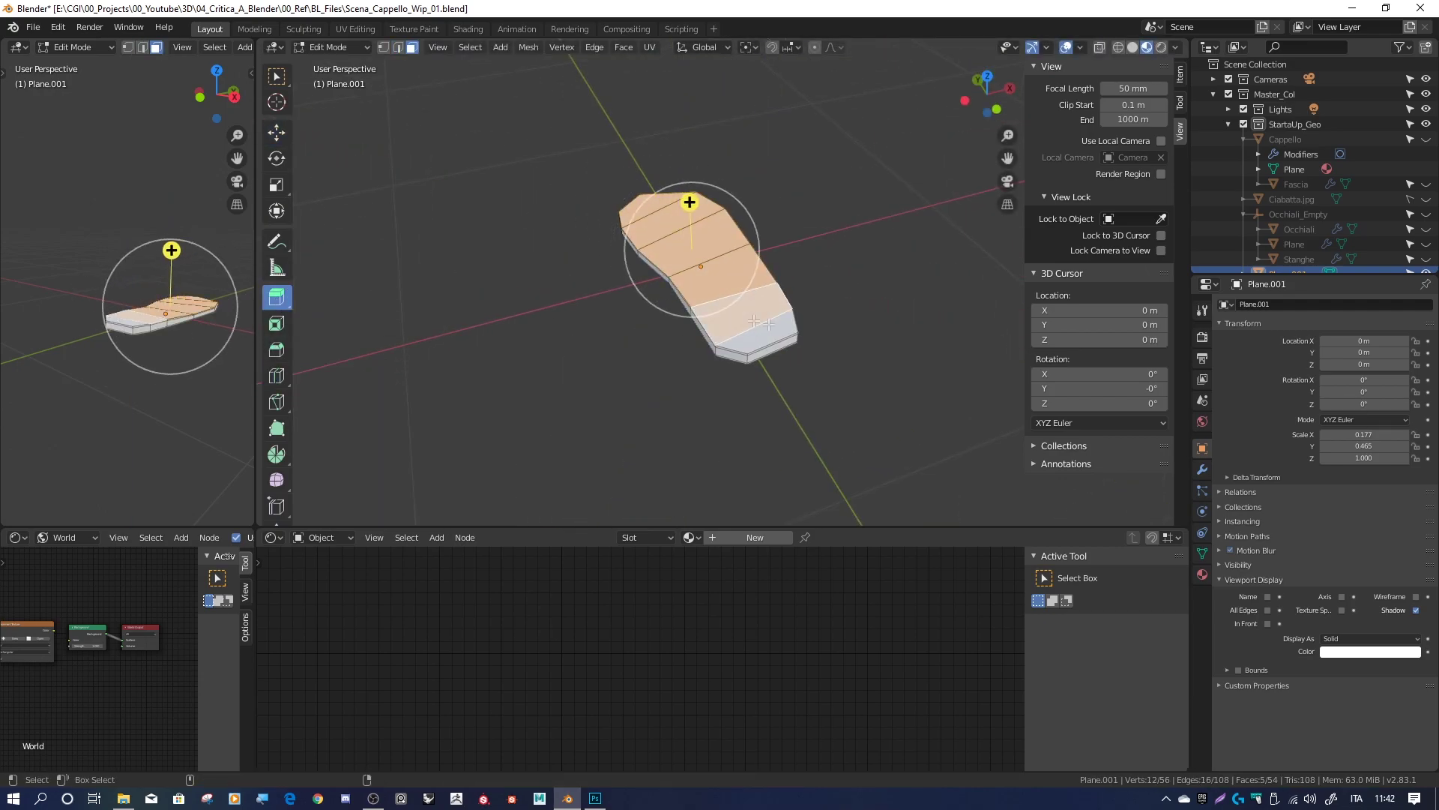
{"action": "scroll", "coordinate": [675, 262], "scroll_direction": "up", "scroll_amount": 3}
{"action": "left_click", "coordinate": [276, 323]}
{"action": "left_click_drag", "start_coordinate": [675, 262], "coordinate": [836, 410]}
Slide the bottom edge along the side and the corner vertex along its edge
{"action": "key", "text": "alt+a"}
{"action": "middle_click_drag", "start_coordinate": [836, 409], "coordinate": [780, 390]}
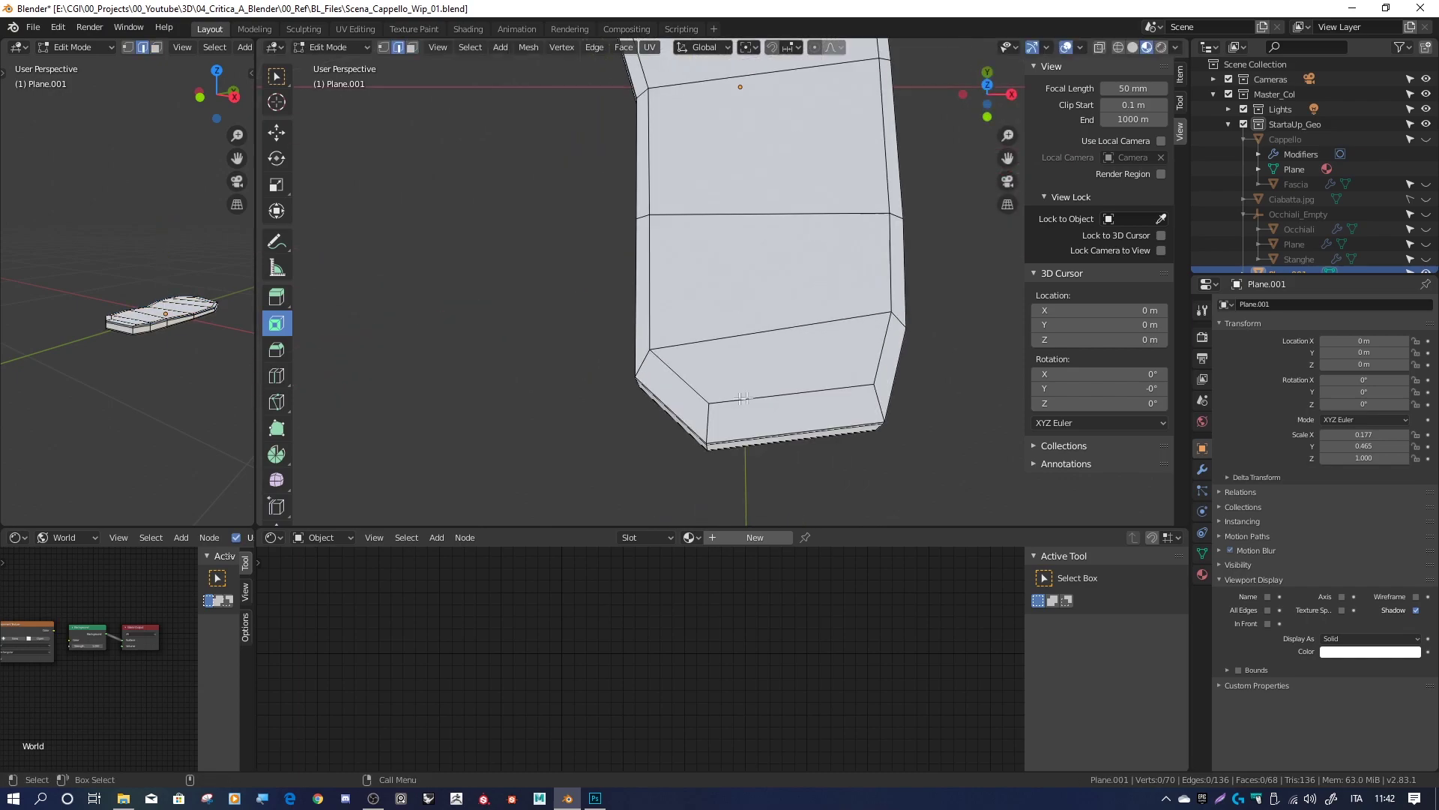
{"action": "key", "text": "2"}
{"action": "left_click", "coordinate": [783, 429]}
{"action": "left_click", "coordinate": [277, 428]}
{"action": "left_click_drag", "start_coordinate": [787, 432], "coordinate": [788, 430]}
{"action": "left_click", "coordinate": [789, 431]}
{"action": "key", "text": "1"}
{"action": "left_click", "coordinate": [656, 394]}
{"action": "key", "text": "shift+v"}
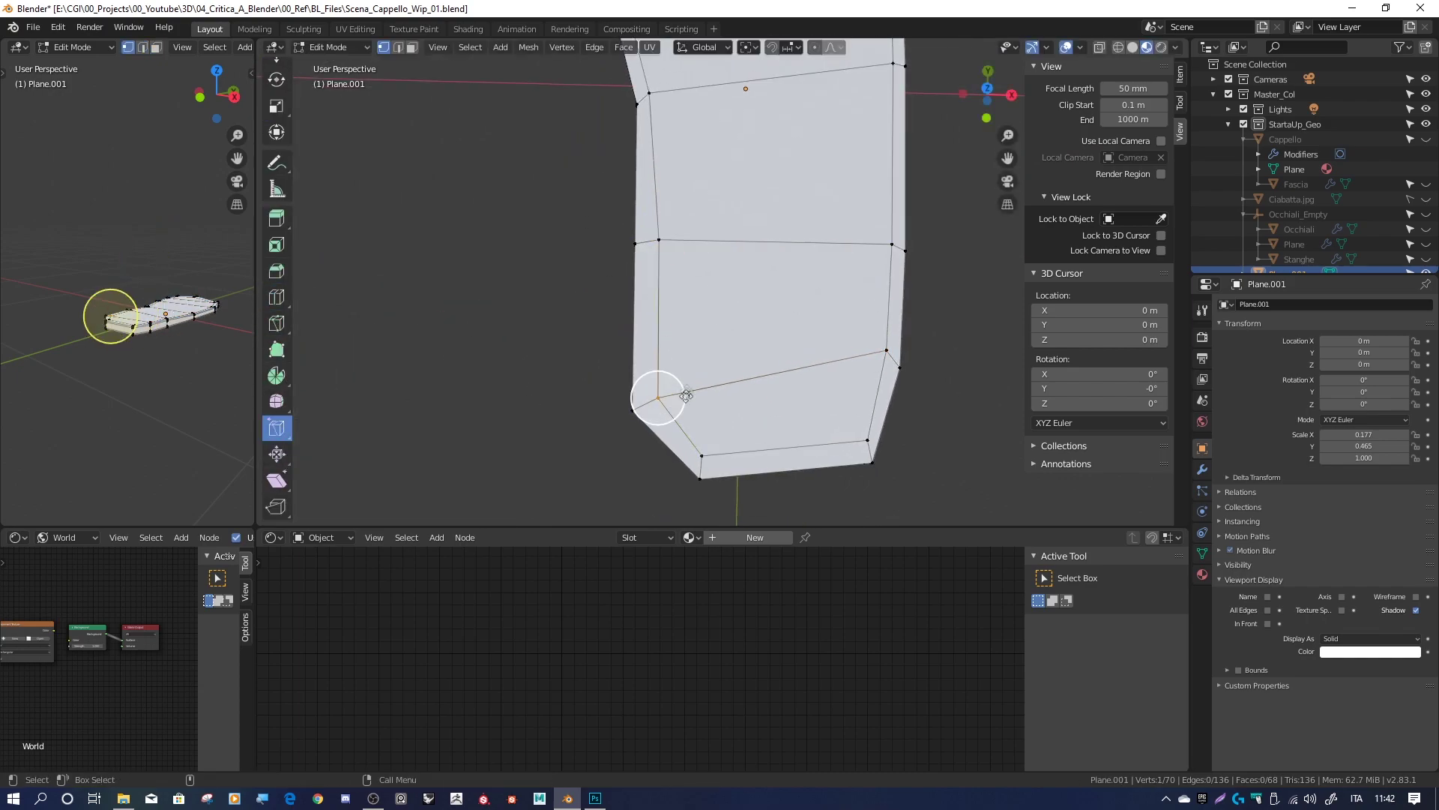
Inset the strip of top faces and stretch it slightly along the sole's length (Y)
{"action": "mouse_move", "coordinate": [691, 418]}
{"action": "middle_mouse_down", "text": "shift"}
{"action": "mouse_move", "coordinate": [735, 120]}
{"action": "mouse_move", "coordinate": [900, 217]}
{"action": "middle_mouse_up", "text": "shift"}
{"action": "key", "text": "3"}
{"action": "left_click", "coordinate": [750, 248], "text": "alt"}
{"action": "middle_click_drag", "start_coordinate": [750, 248], "coordinate": [634, 247]}
{"action": "left_click", "coordinate": [277, 245]}
{"action": "left_click_drag", "start_coordinate": [638, 342], "coordinate": [627, 285]}
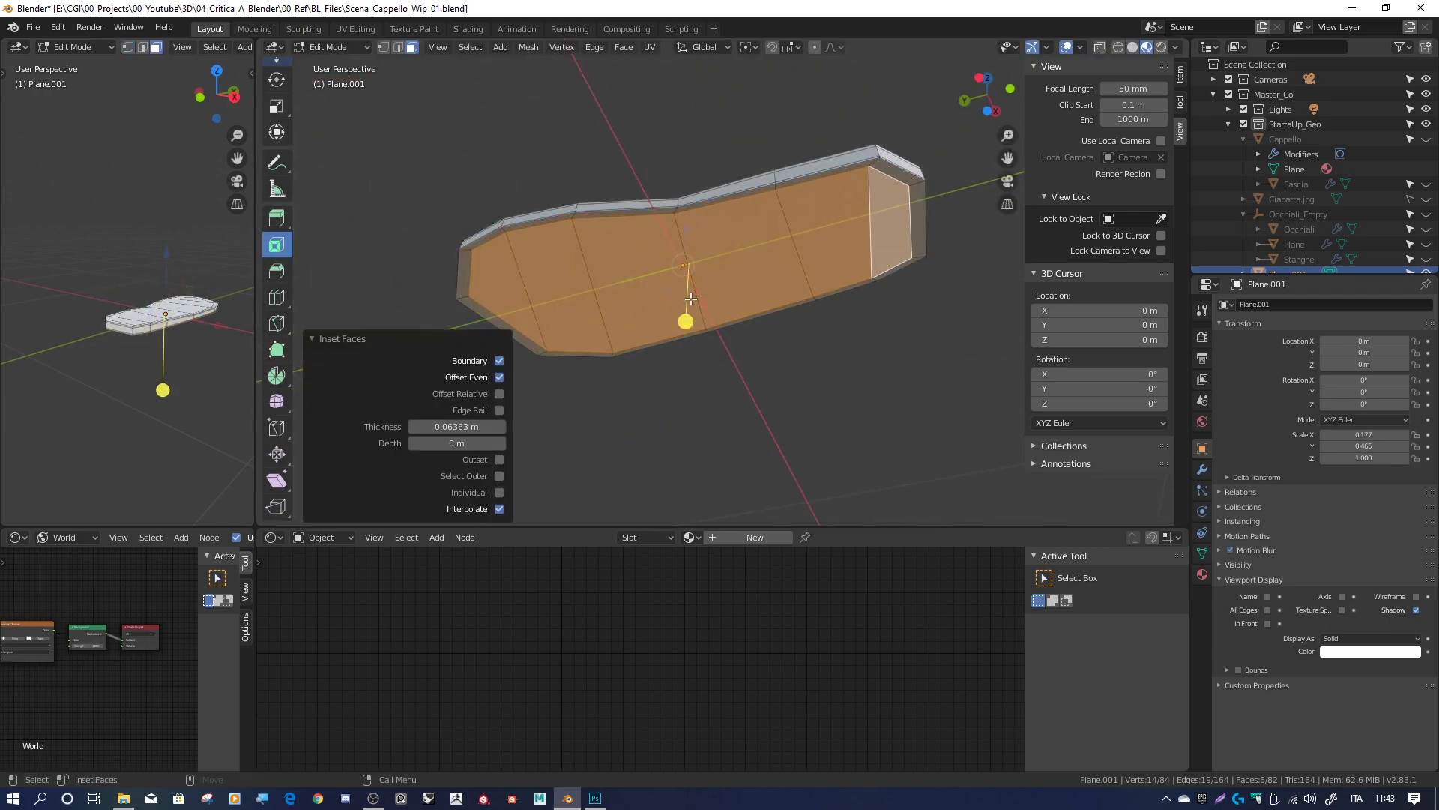
{"action": "key", "text": "w"}
{"action": "key", "text": "s"}
{"action": "key", "text": "y"}
Nudge a single corner vertex slightly to refine the sole's shape
{"action": "left_click", "coordinate": [582, 374]}
{"action": "middle_click_drag", "start_coordinate": [583, 375], "coordinate": [495, 307]}
{"action": "scroll", "coordinate": [494, 307], "scroll_direction": "up", "scroll_amount": 2}
{"action": "key", "text": "1"}
{"action": "left_click", "coordinate": [658, 392]}
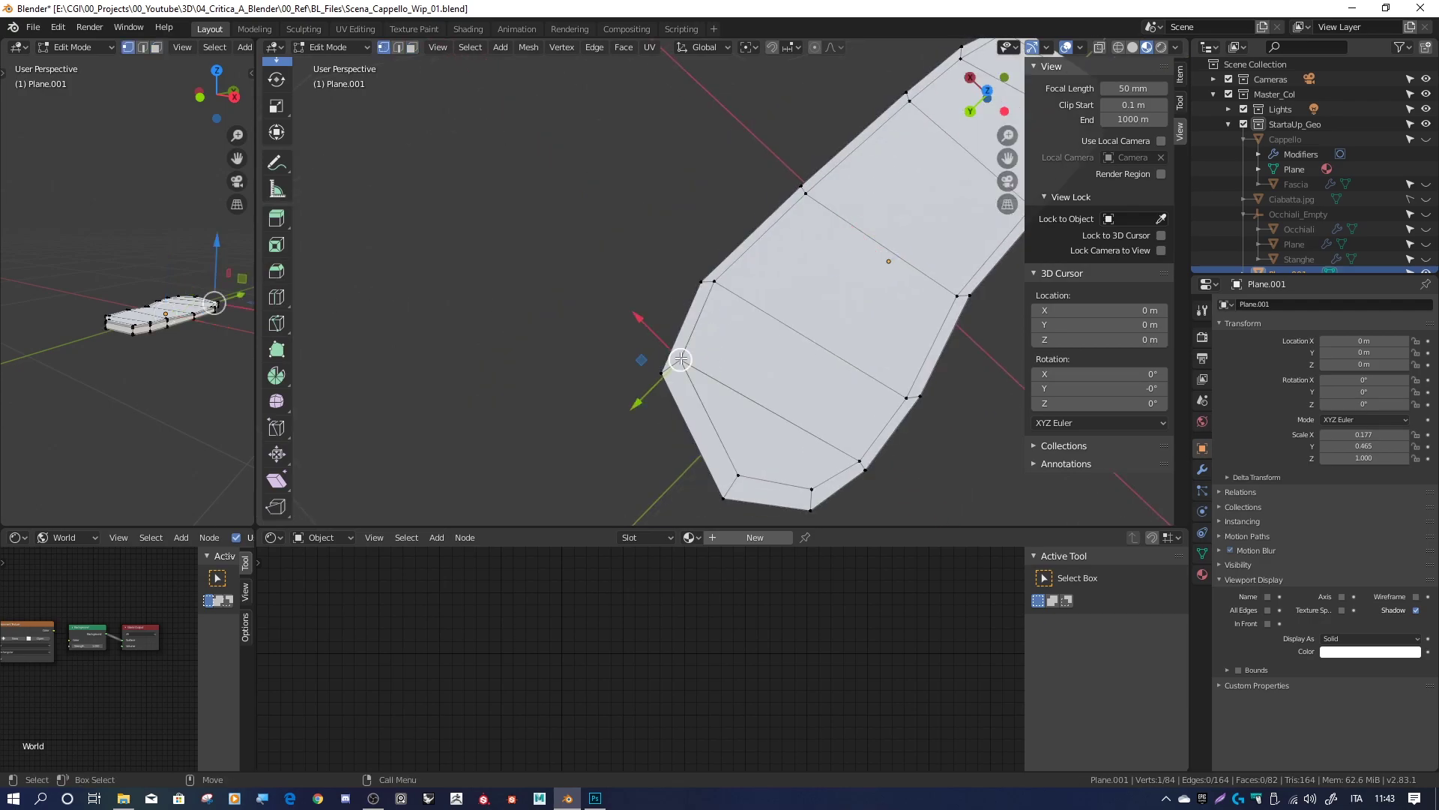
{"action": "left_click_drag", "start_coordinate": [658, 392], "coordinate": [660, 390]}
{"action": "middle_click_drag", "start_coordinate": [660, 390], "coordinate": [845, 227]}
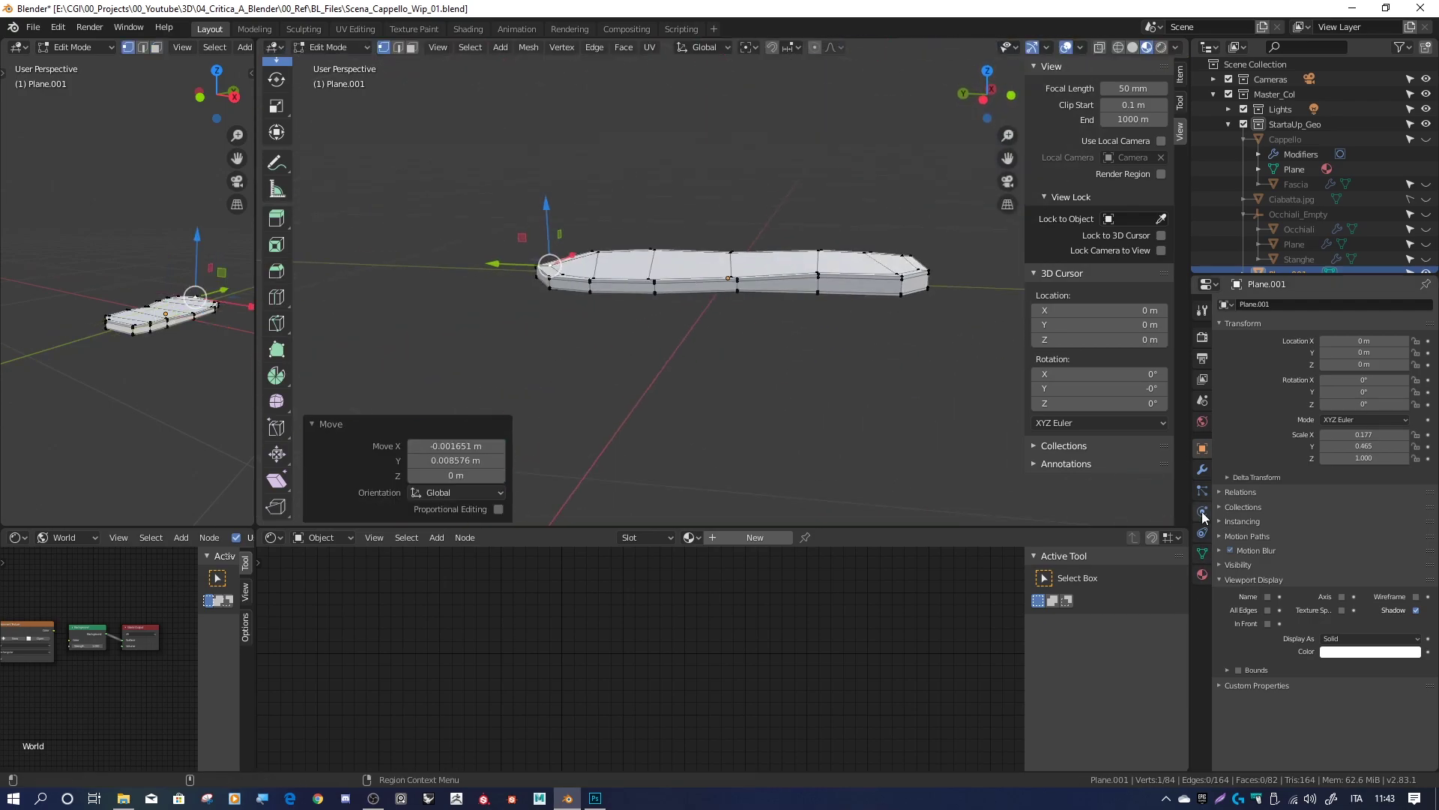
Add a Subdivision Surface modifier to the sole at level 2
{"action": "key", "text": "Tab"}
{"action": "left_click", "coordinate": [1202, 470]}
{"action": "left_click", "coordinate": [1324, 303]}
{"action": "left_click", "coordinate": [1199, 503]}
{"action": "mouse_move", "coordinate": [750, 262]}
{"action": "middle_mouse_down"}
{"action": "mouse_move", "coordinate": [653, 424]}
{"action": "mouse_move", "coordinate": [674, 187]}
{"action": "mouse_move", "coordinate": [705, 234]}
{"action": "middle_mouse_up"}
{"action": "key", "text": "ctrl+2"}
{"action": "key", "text": "Tab"}
In X-ray view, select the sole's left-edge vertices and shift them outward
{"action": "key", "text": "b"}
{"action": "key", "text": "alt+z"}
{"action": "left_click_drag", "start_coordinate": [645, 277], "coordinate": [682, 303]}
{"action": "key", "text": "shift+space"}
{"action": "key", "text": "r"}
{"action": "left_click", "coordinate": [660, 234], "text": "shift"}
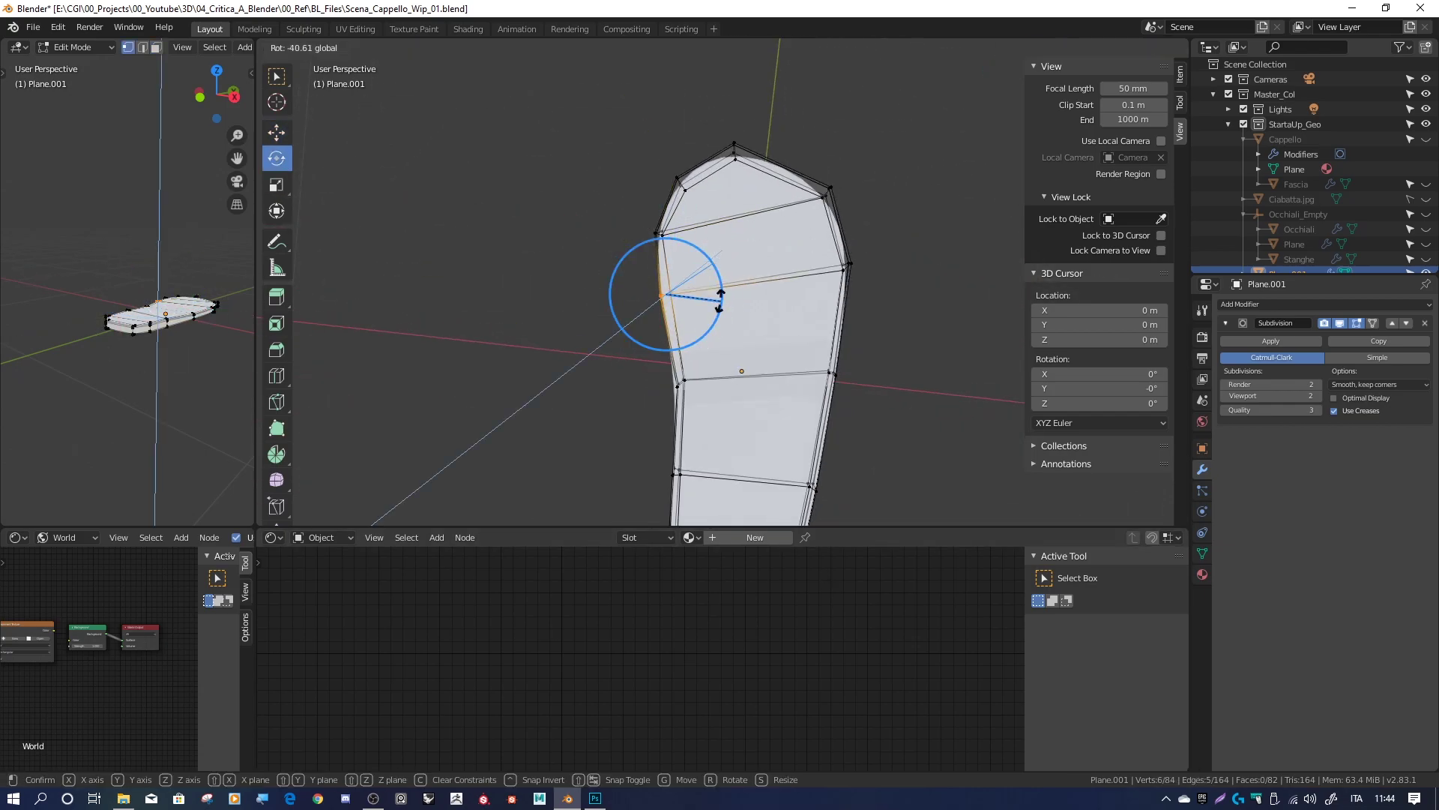
{"action": "key", "text": "shift+space"}
{"action": "key", "text": "g"}
{"action": "left_click_drag", "start_coordinate": [637, 248], "coordinate": [636, 248]}
{"action": "scroll", "coordinate": [604, 226], "scroll_direction": "up", "scroll_amount": 3}
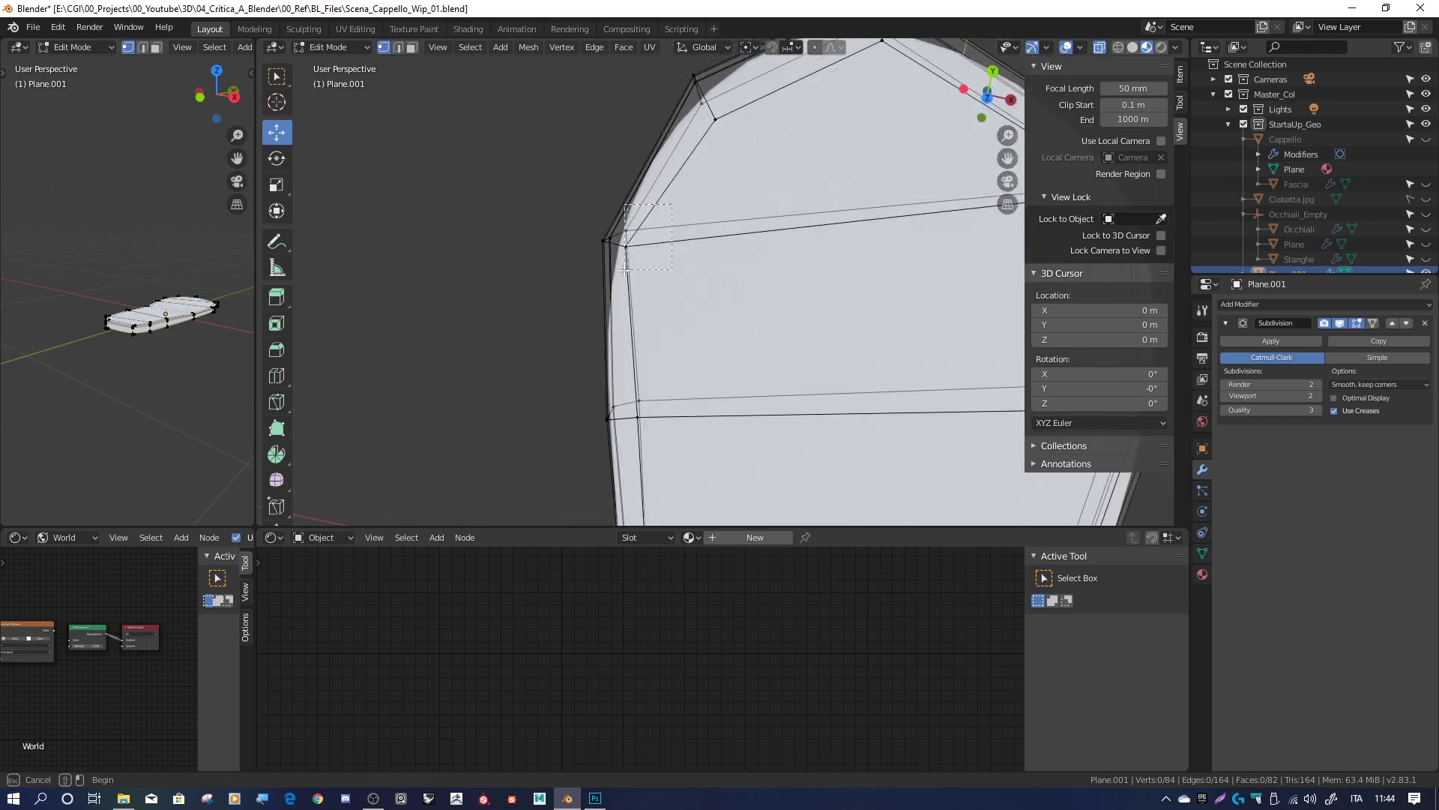
From the top view, reposition further vertices along the sole's left edge
{"action": "key", "text": "KP_7"}
{"action": "key", "text": "g"}
{"action": "left_click", "coordinate": [654, 248]}
{"action": "middle_click_drag", "start_coordinate": [654, 249], "coordinate": [672, 385], "text": "shift"}
{"action": "key", "text": "g"}
{"action": "left_click", "coordinate": [672, 386]}
{"action": "scroll", "coordinate": [813, 267], "scroll_direction": "up", "scroll_amount": 2}
{"action": "scroll", "coordinate": [813, 267], "scroll_direction": "down", "scroll_amount": 2}
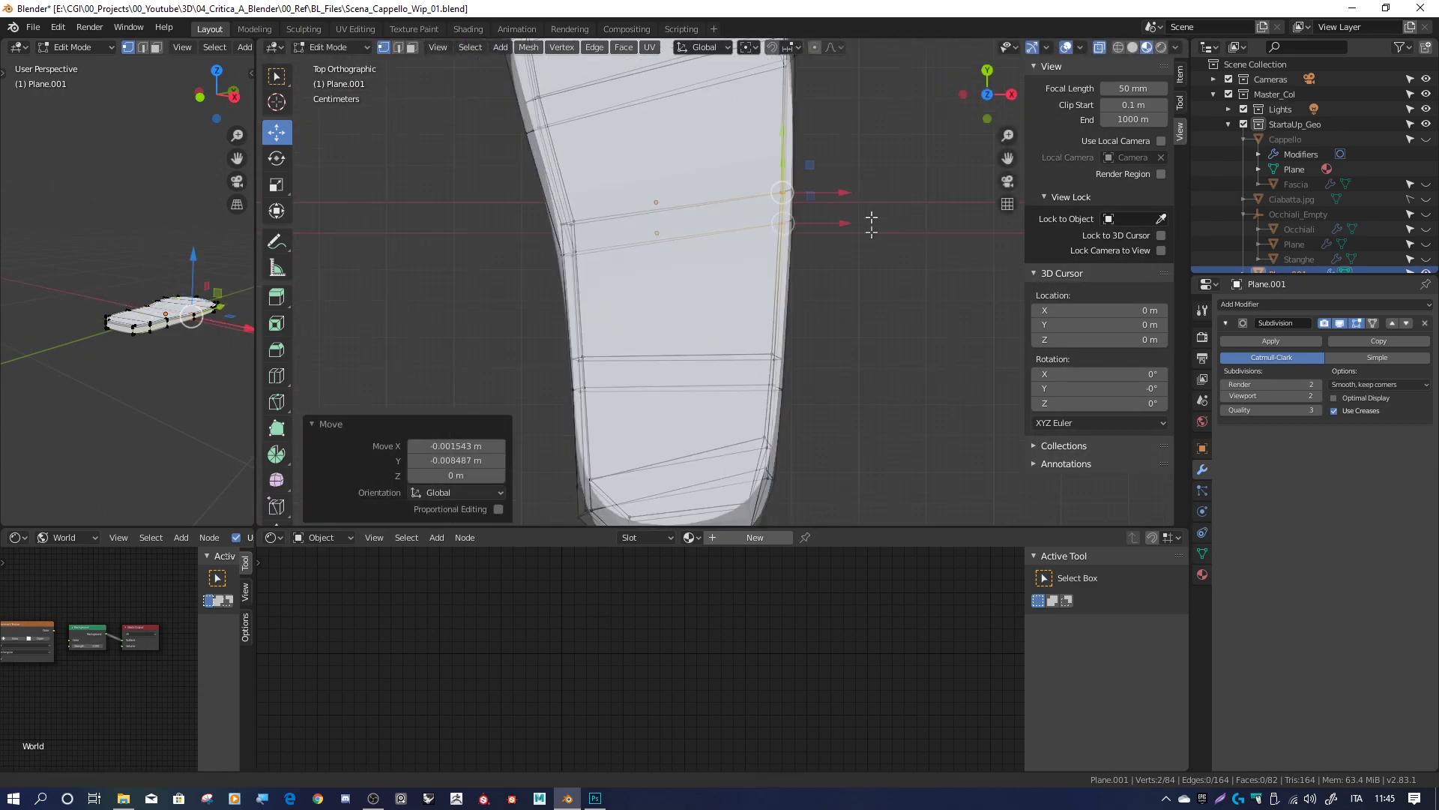
Select a right-edge vertex of the sole and move it into place
{"action": "left_click", "coordinate": [952, 397]}
{"action": "scroll", "coordinate": [885, 360], "scroll_direction": "down", "scroll_amount": 3}
{"action": "scroll", "coordinate": [784, 360], "scroll_direction": "up", "scroll_amount": 3}
{"action": "key", "text": "g"}
{"action": "left_click", "coordinate": [784, 361]}
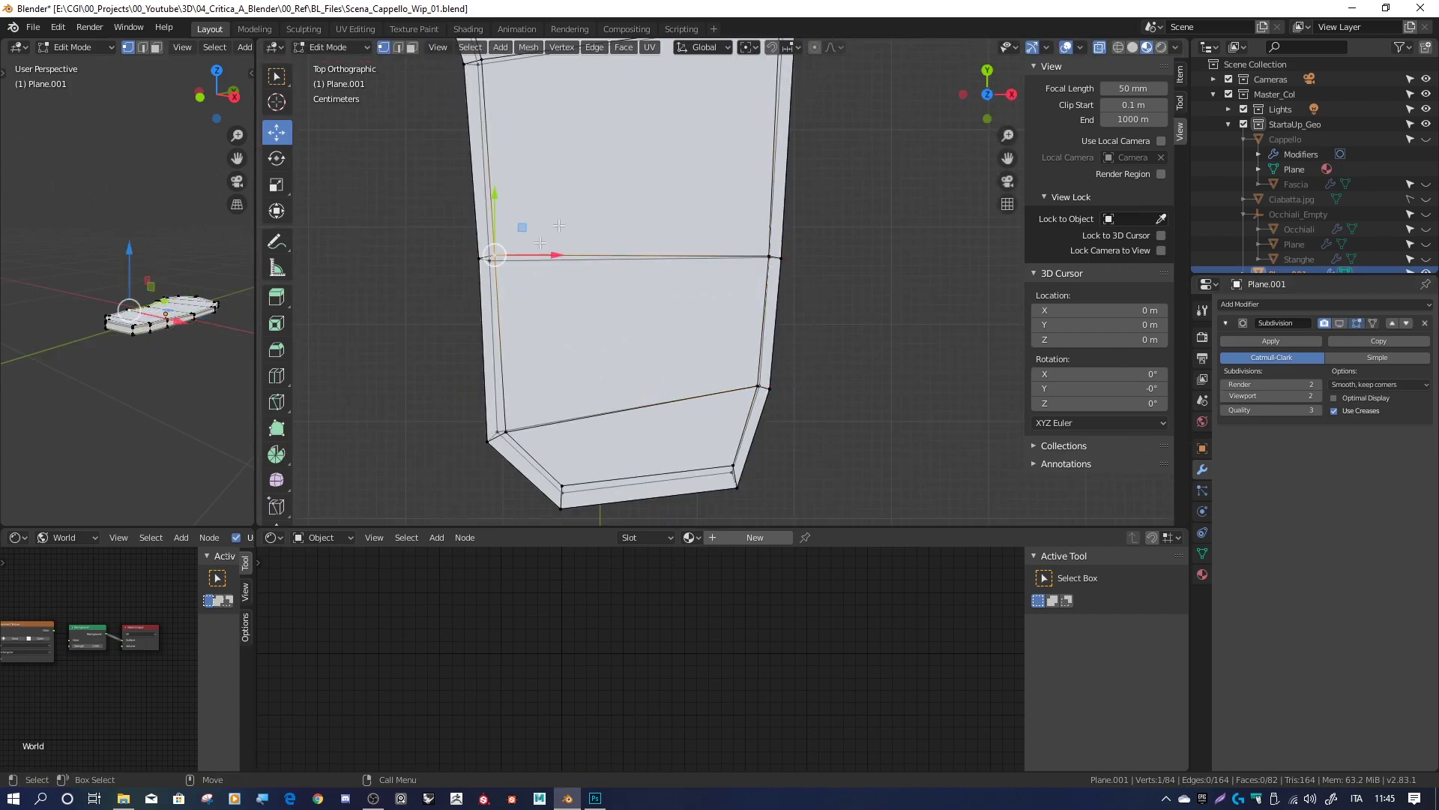
{"action": "scroll", "coordinate": [784, 360], "scroll_direction": "down", "scroll_amount": 3}
Inset the sole's top face strip and sink the footbed slightly in Z
{"action": "mouse_move", "coordinate": [780, 300]}
{"action": "middle_mouse_down"}
{"action": "mouse_move", "coordinate": [599, 285]}
{"action": "mouse_move", "coordinate": [482, 249]}
{"action": "mouse_move", "coordinate": [450, 315]}
{"action": "middle_mouse_up"}
{"action": "key", "text": "3"}
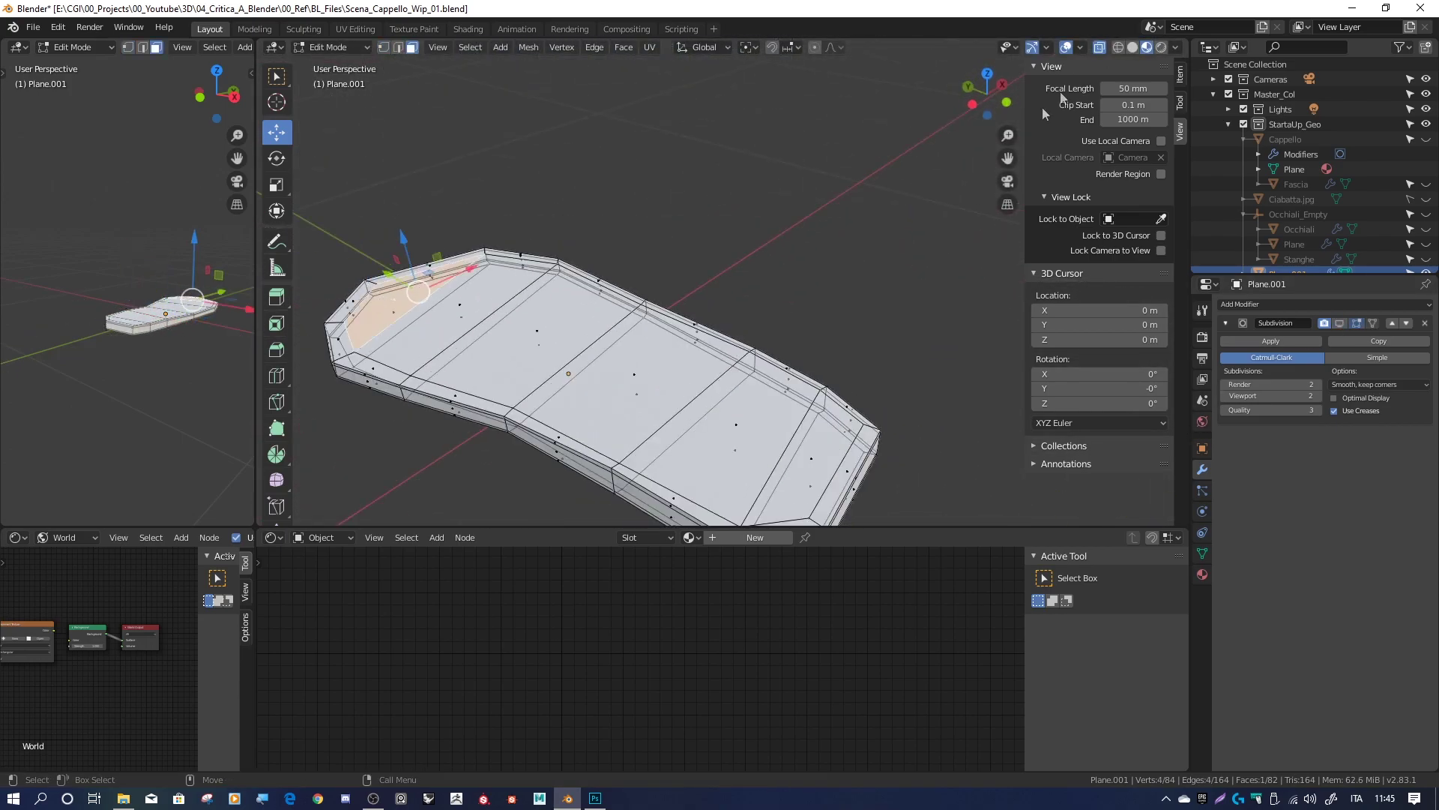
{"action": "left_click", "coordinate": [480, 315], "text": "alt"}
{"action": "key", "text": "i"}
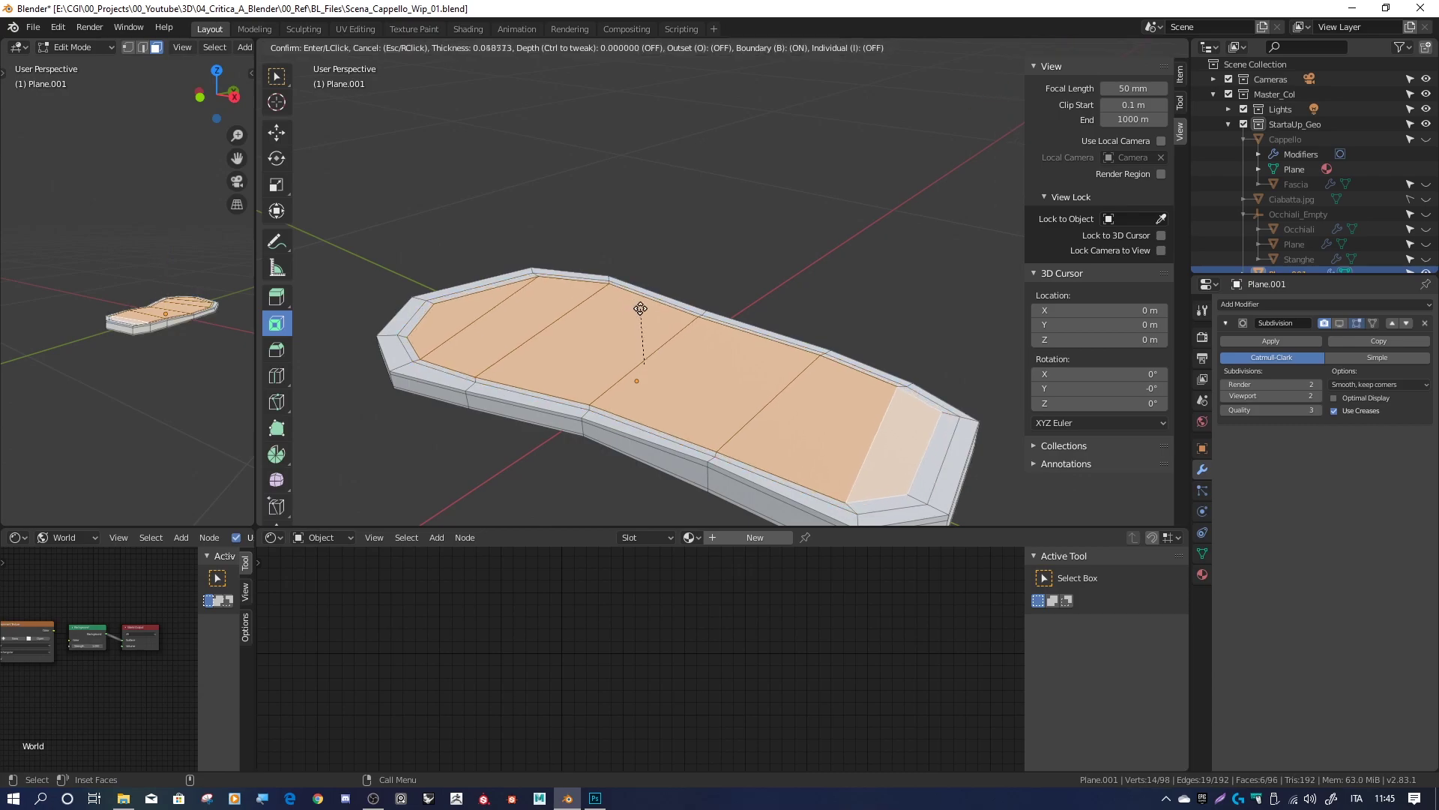
{"action": "left_click", "coordinate": [674, 323]}
{"action": "middle_click_drag", "start_coordinate": [675, 323], "coordinate": [675, 300]}
{"action": "left_click_drag", "start_coordinate": [688, 285], "coordinate": [688, 275]}
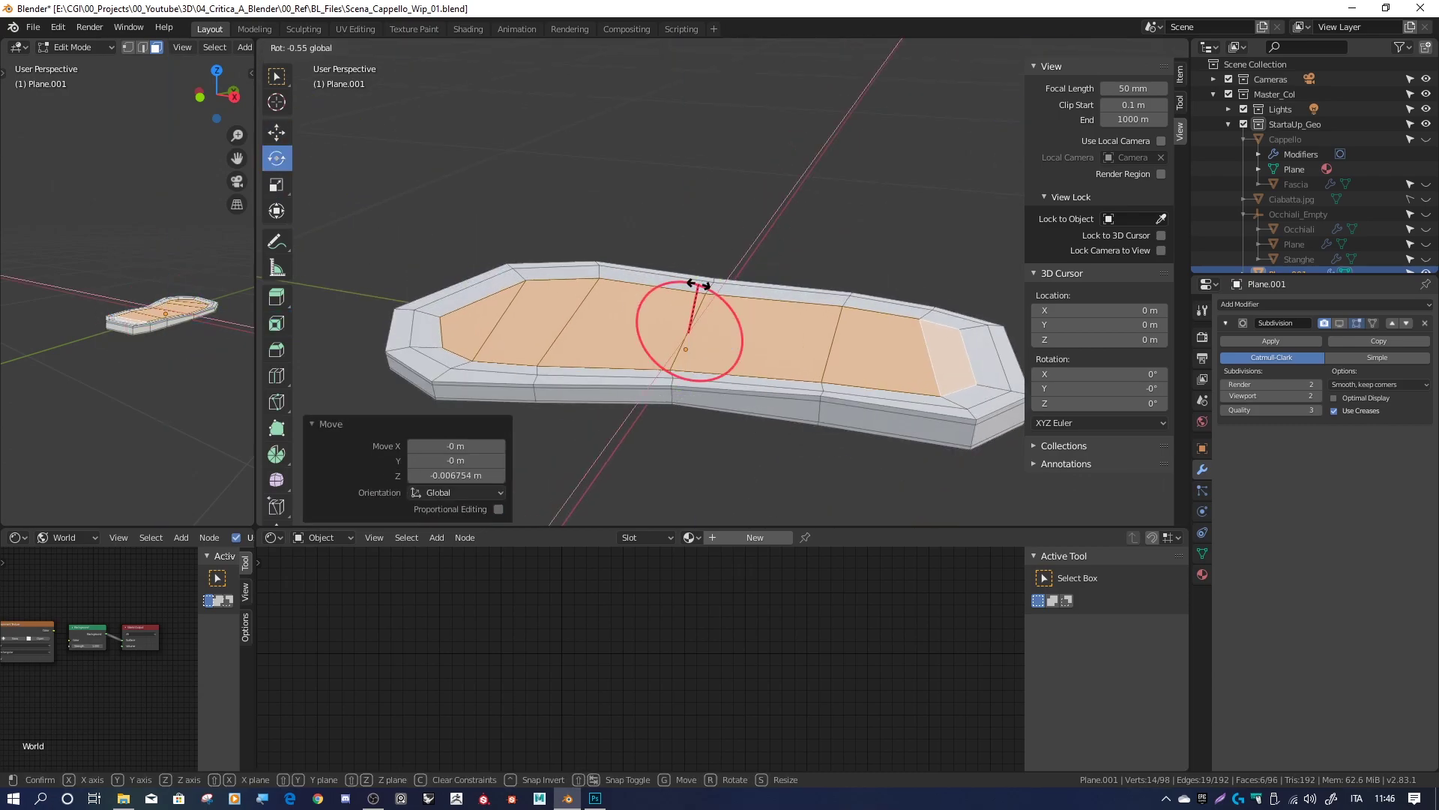
Back in Object Mode, give the sole a new material named Base_White
{"action": "key", "text": "Tab"}
{"action": "left_click", "coordinate": [755, 538]}
{"action": "type", "text": "e_White"}
{"action": "key", "text": "Return"}
{"action": "middle_click_drag", "start_coordinate": [709, 422], "coordinate": [862, 403]}
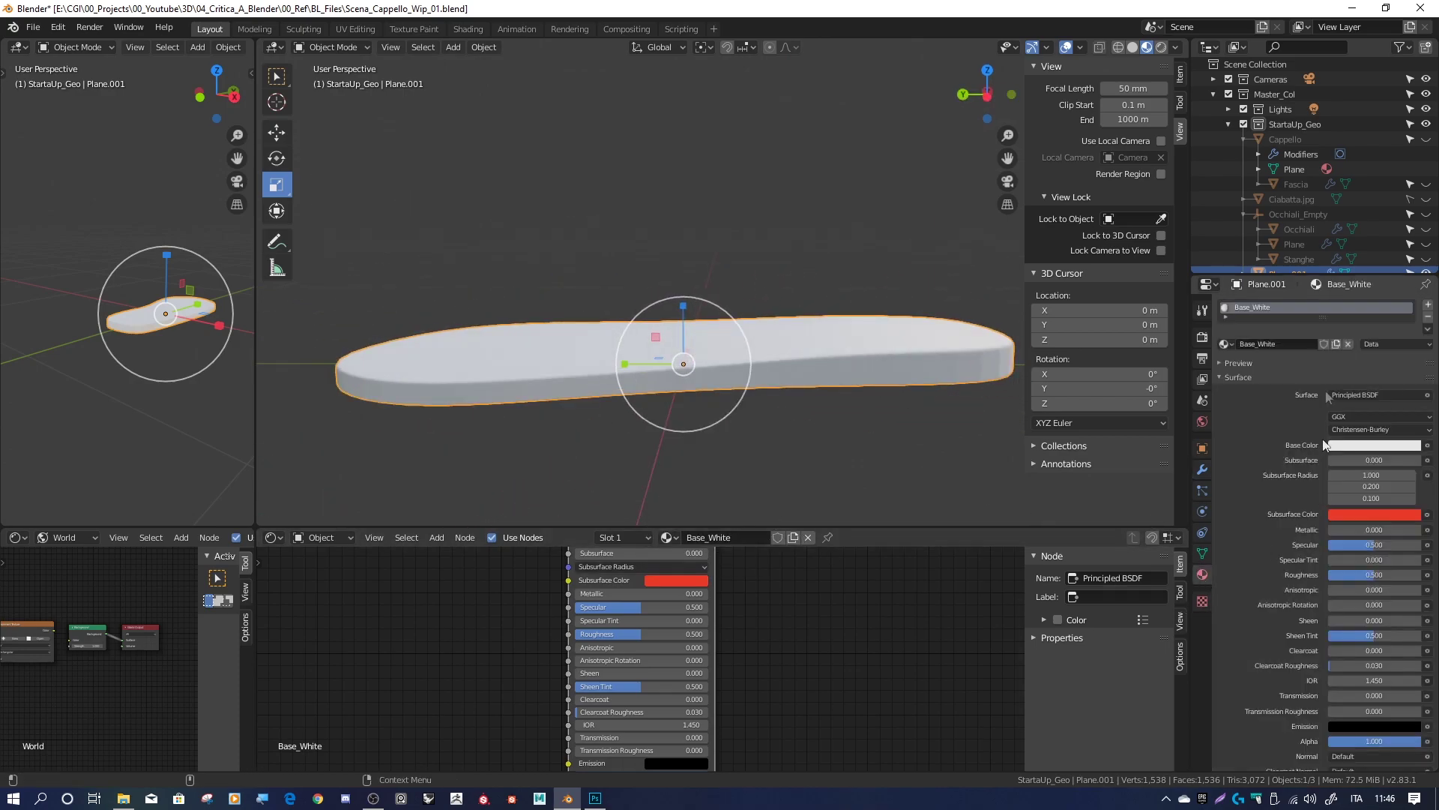
Set the insole's base colour to green and toggle scene lights in viewport shading
{"action": "left_click", "coordinate": [1374, 446]}
{"action": "middle_click_drag", "start_coordinate": [937, 225], "coordinate": [937, 248]}
{"action": "left_click", "coordinate": [1175, 47]}
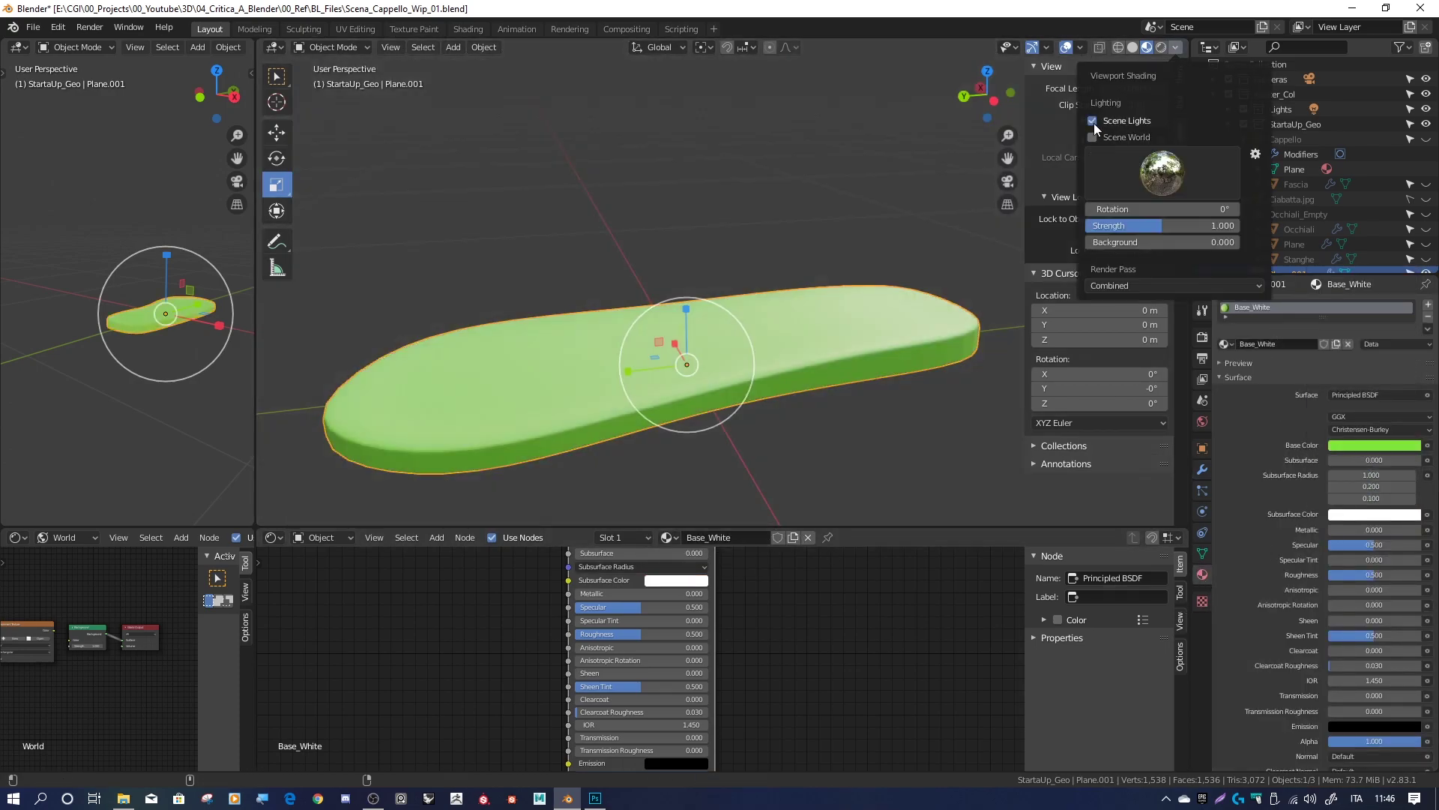
{"action": "left_click", "coordinate": [1093, 120]}
{"action": "middle_click_drag", "start_coordinate": [1103, 138], "coordinate": [833, 282]}
Switch to plain solid shading with wireframe overlay, then undo back to the white base colour
{"action": "key", "text": "z"}
{"action": "middle_click_drag", "start_coordinate": [879, 177], "coordinate": [853, 182]}
{"action": "left_click", "coordinate": [1079, 48]}
{"action": "left_click", "coordinate": [988, 298]}
{"action": "middle_click_drag", "start_coordinate": [987, 299], "coordinate": [730, 303]}
{"action": "key", "text": "alt+a"}
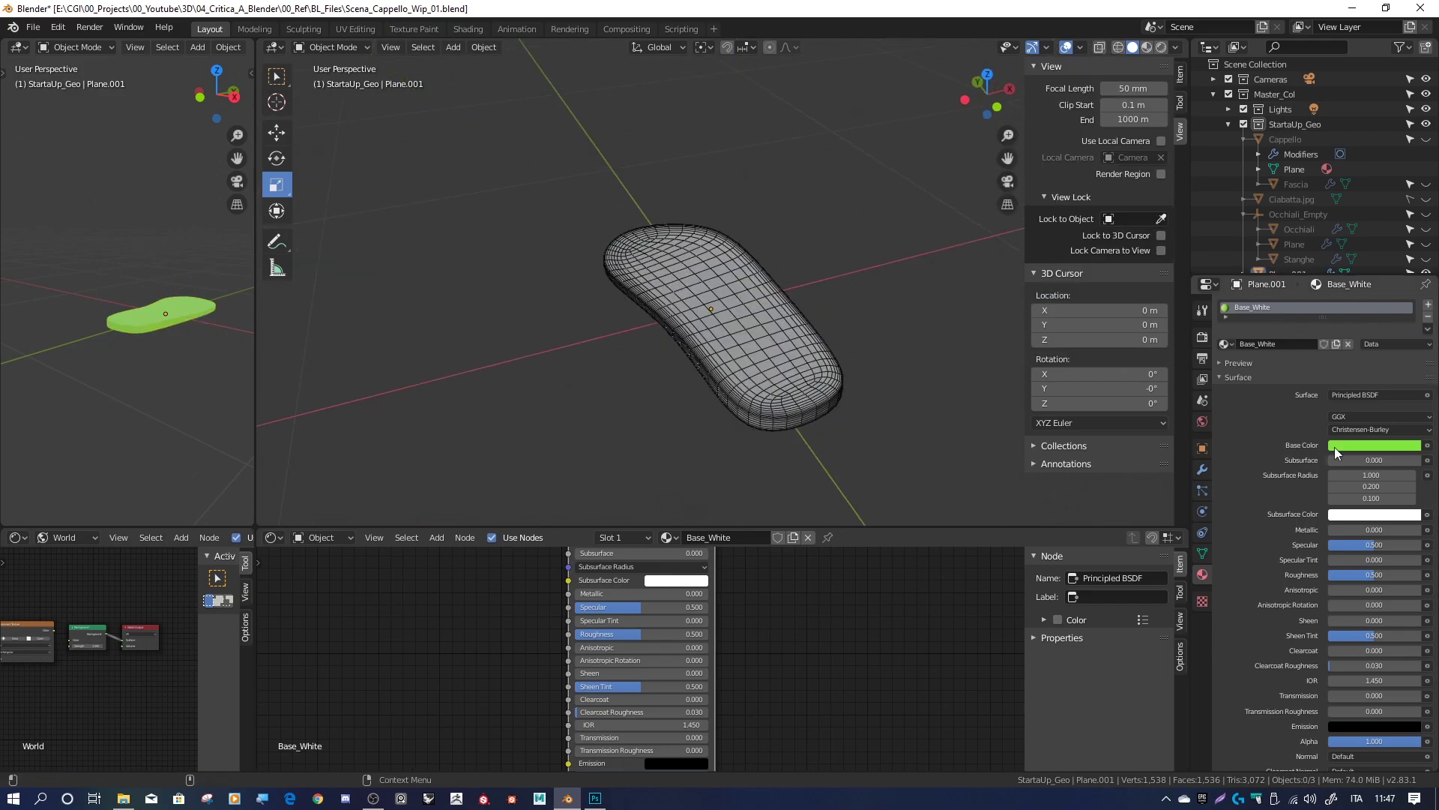
{"action": "key", "text": "ctrl+z"}
{"action": "double_click", "coordinate": [1290, 259]}
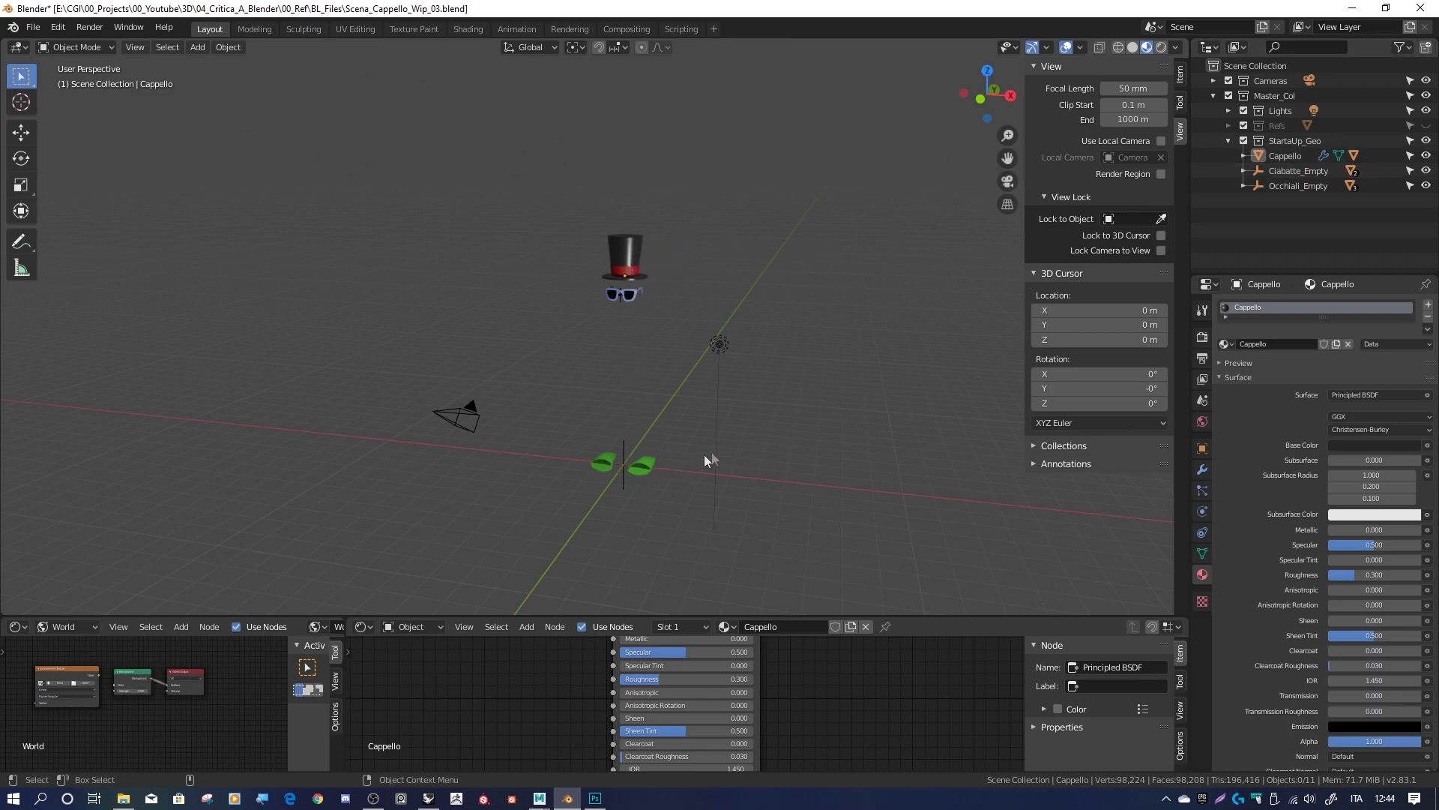
Try dragging Occhiali_Empty in the Outliner to reorder it among the scene objects
{"action": "mouse_move", "coordinate": [681, 272]}
{"action": "middle_mouse_down"}
{"action": "mouse_move", "coordinate": [694, 250]}
{"action": "mouse_move", "coordinate": [658, 241]}
{"action": "middle_mouse_up"}
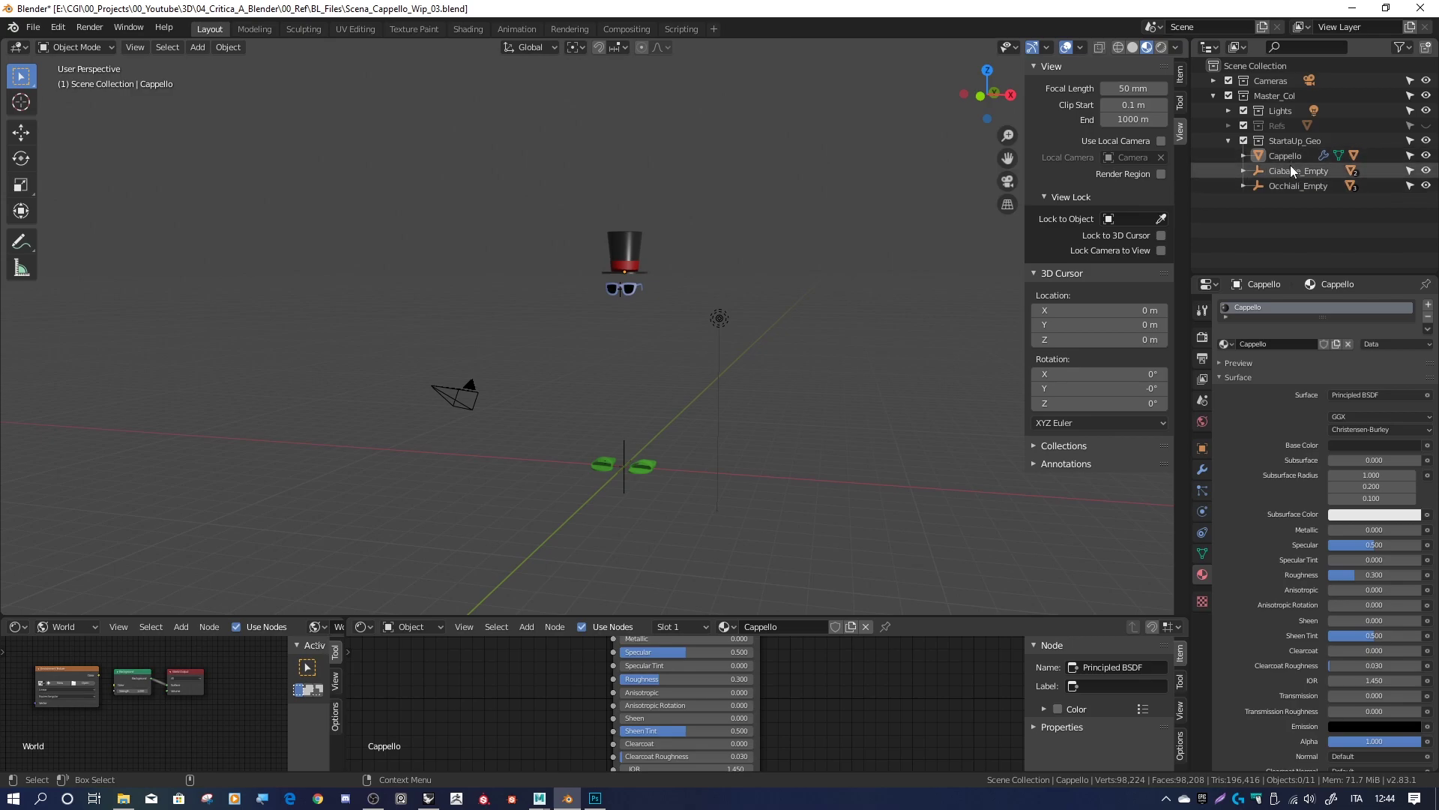
{"action": "mouse_move", "coordinate": [1293, 185]}
{"action": "left_mouse_down"}
{"action": "mouse_move", "coordinate": [1282, 196]}
{"action": "mouse_move", "coordinate": [1290, 159]}
{"action": "mouse_move", "coordinate": [1288, 179]}
{"action": "mouse_move", "coordinate": [1261, 175]}
{"action": "left_mouse_up"}
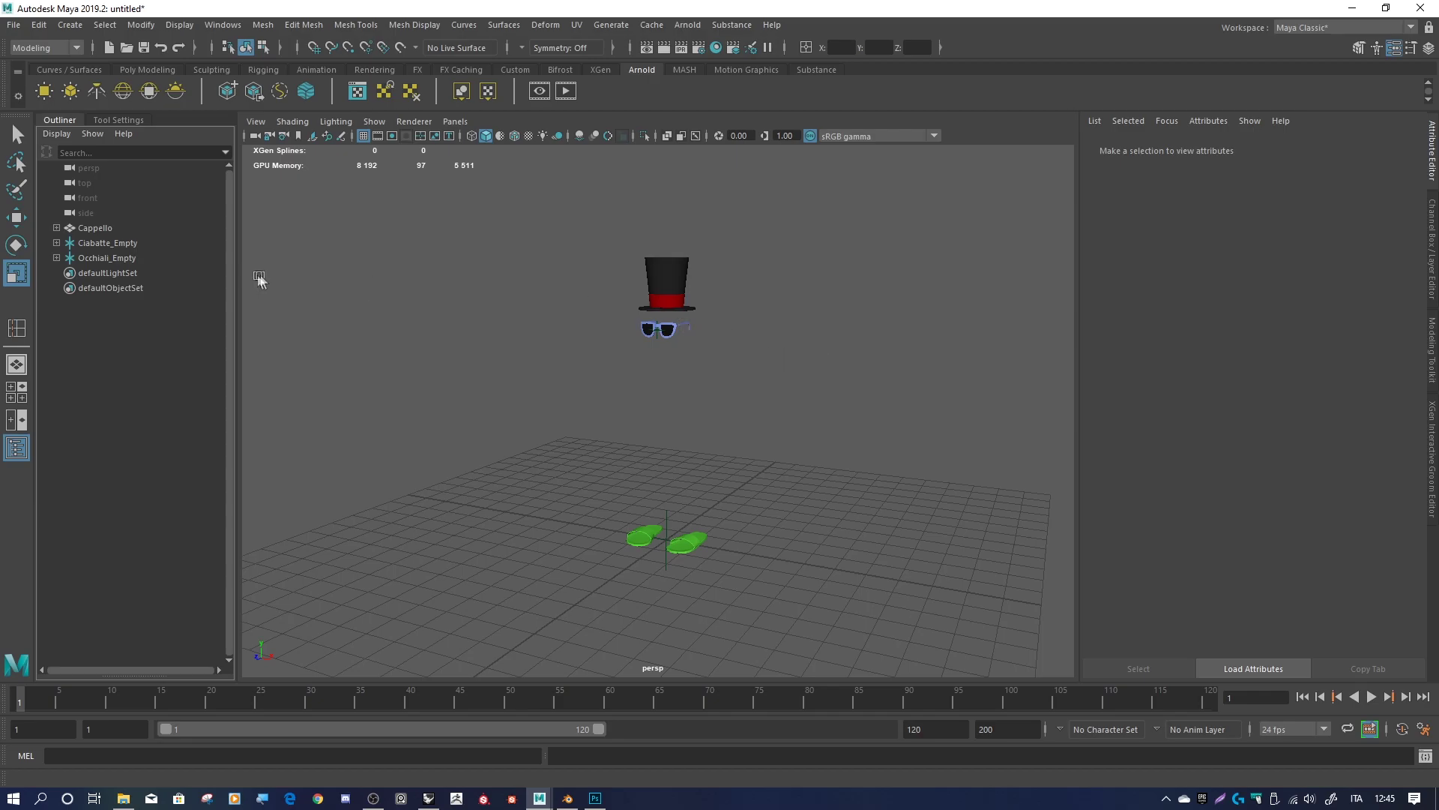
Drag Occhiali_Empty above Ciabatte_Empty in Maya's Outliner and clear the selection
{"action": "left_click", "coordinate": [114, 257]}
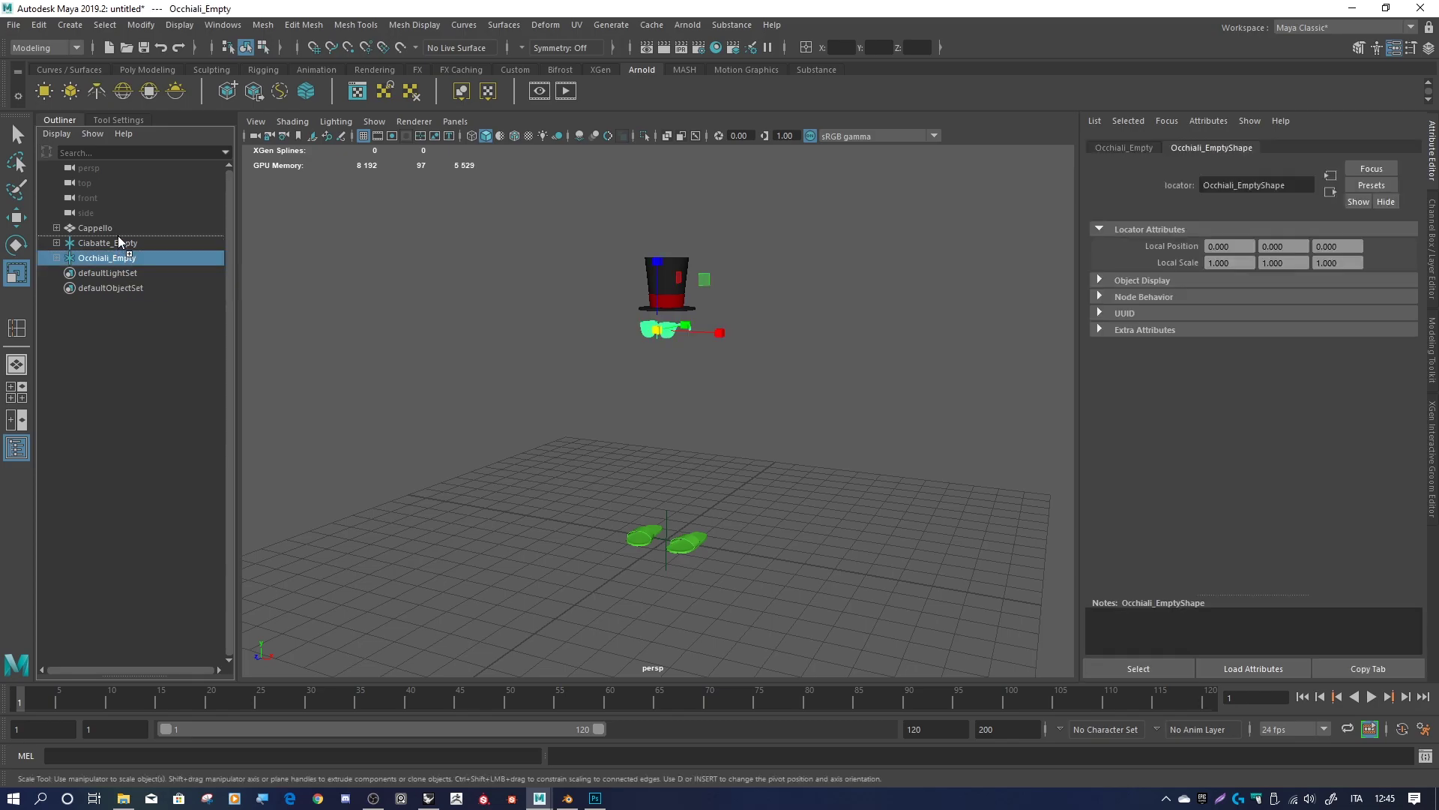
{"action": "left_click_drag", "start_coordinate": [118, 238], "coordinate": [118, 238]}
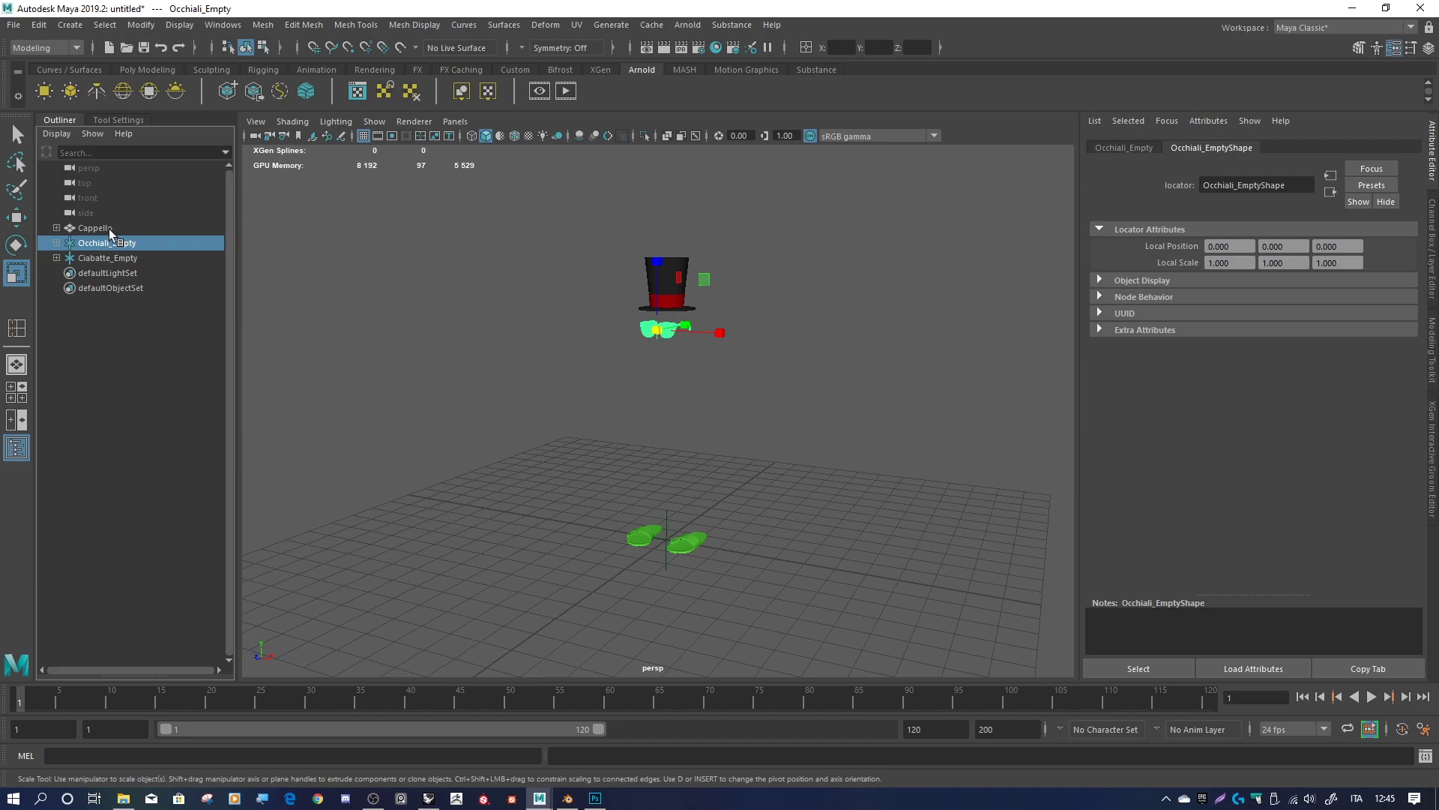
{"action": "left_click", "coordinate": [334, 262]}
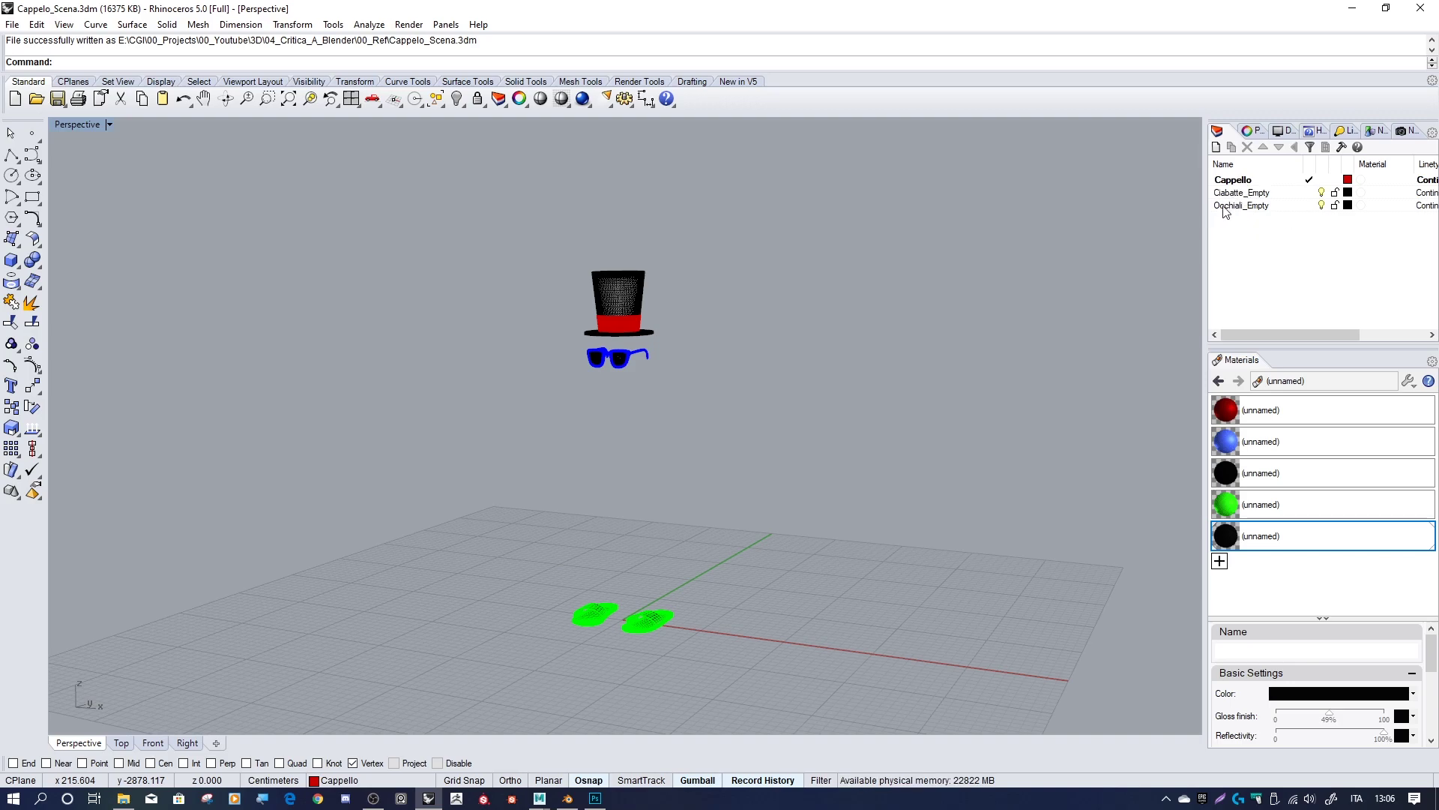
Move the Ciabatte_Empty layer down below Occhiali_Empty in Rhino's Layers panel
{"action": "left_click", "coordinate": [1237, 192]}
{"action": "left_click", "coordinate": [1279, 148]}
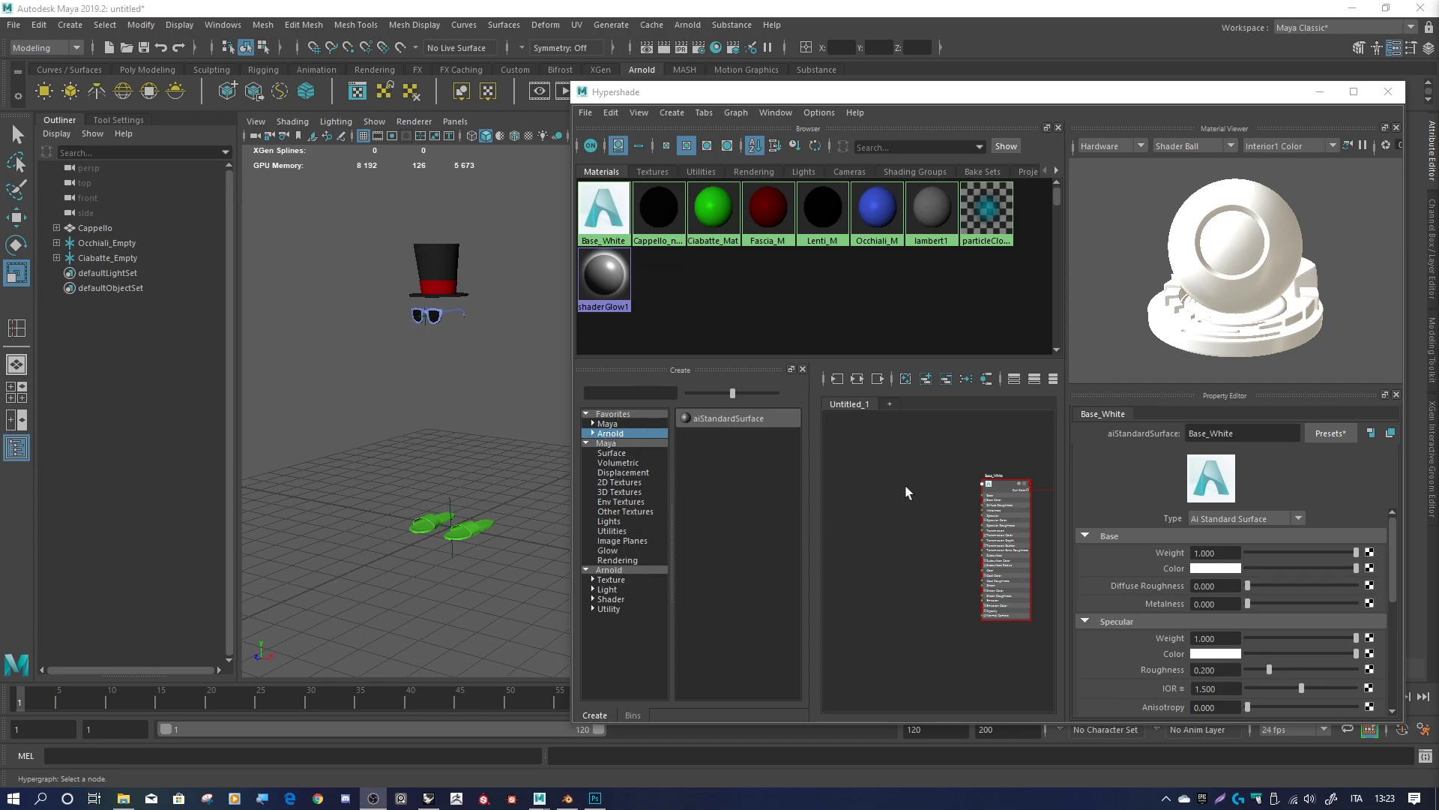
Graph Base_White in Hypershade, creating its connected shading group node
{"action": "key", "text": "3"}
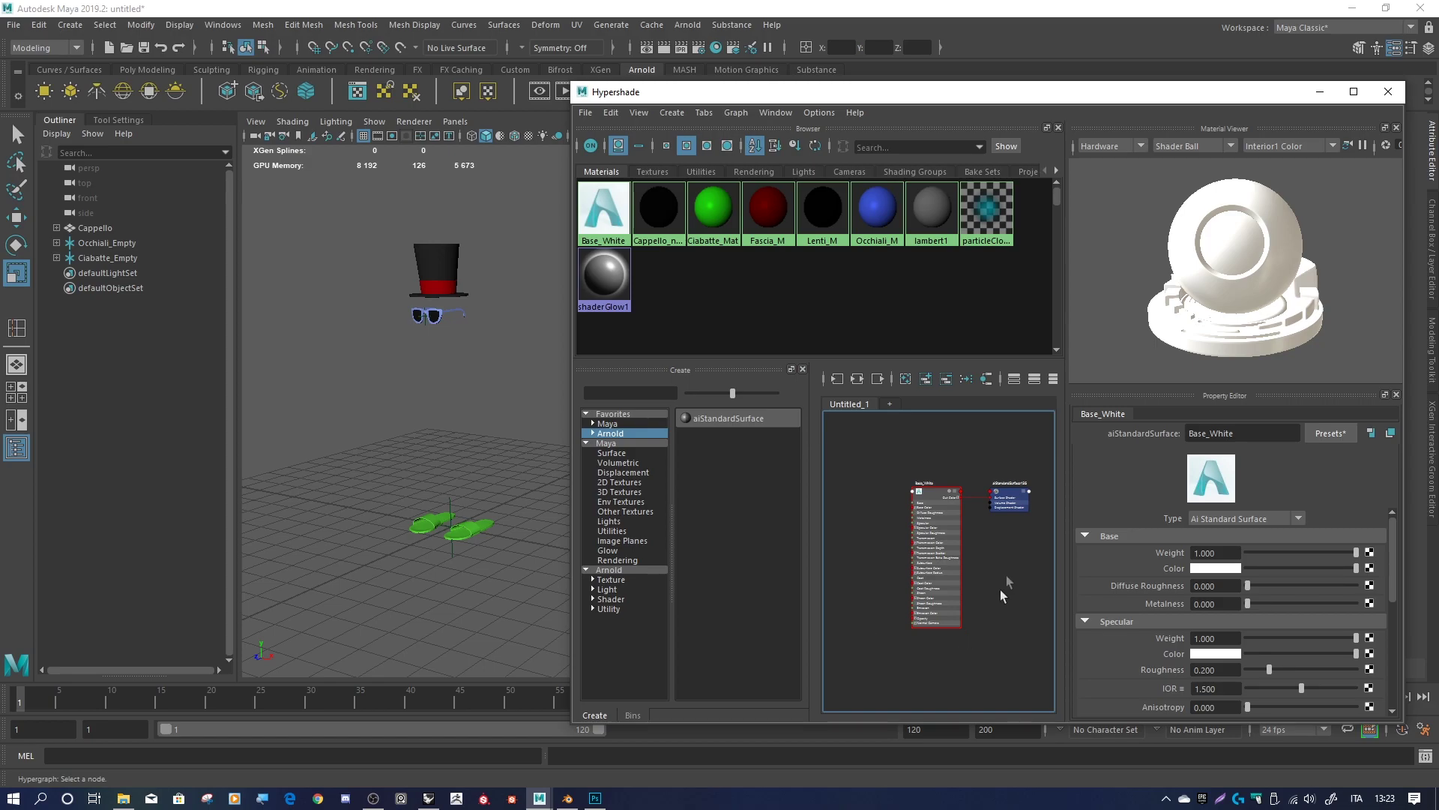
Marquee-select the hat, glasses and slippers and assign Base_White to them
{"action": "scroll", "coordinate": [1261, 567], "scroll_direction": "down", "scroll_amount": 3}
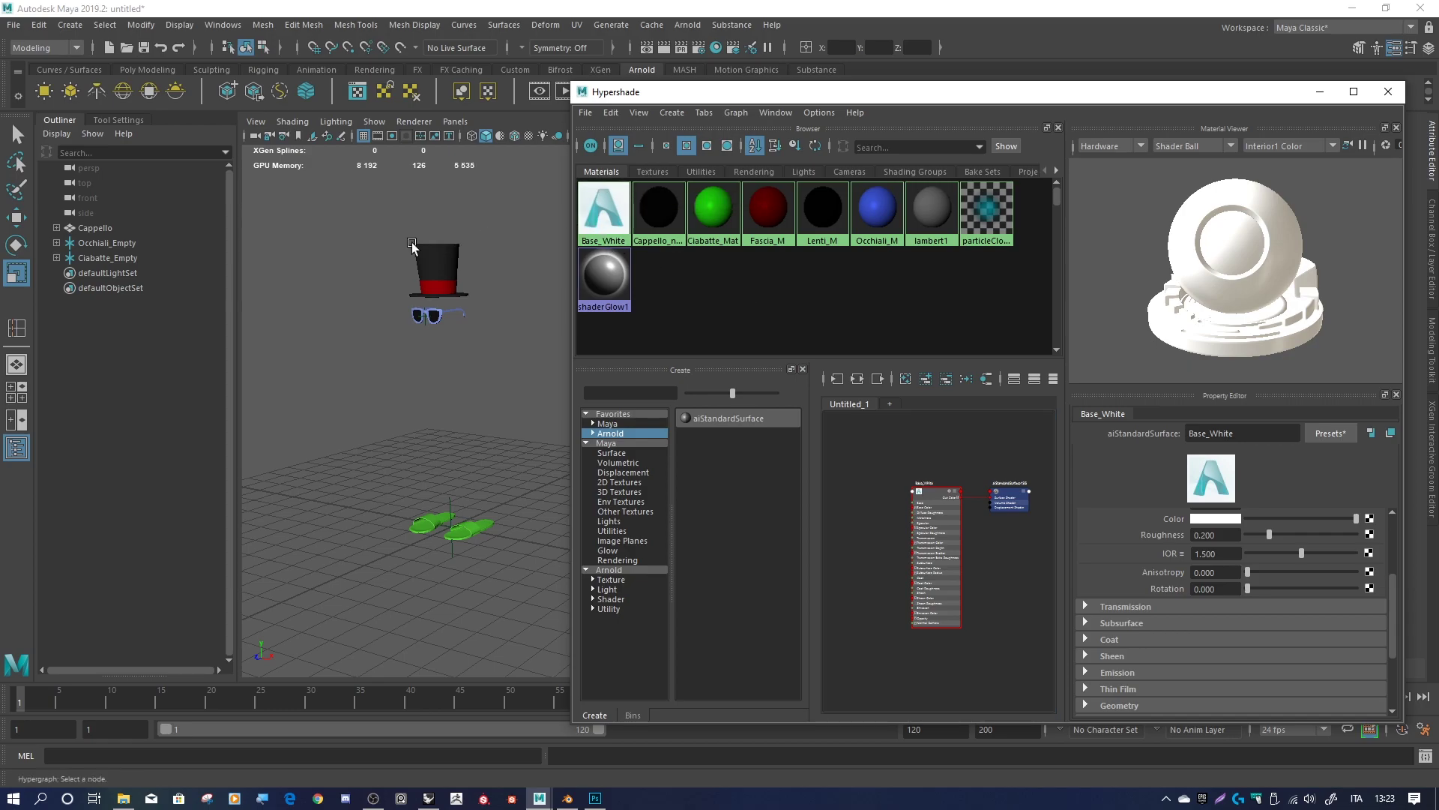
{"action": "left_click_drag", "start_coordinate": [348, 218], "coordinate": [504, 556]}
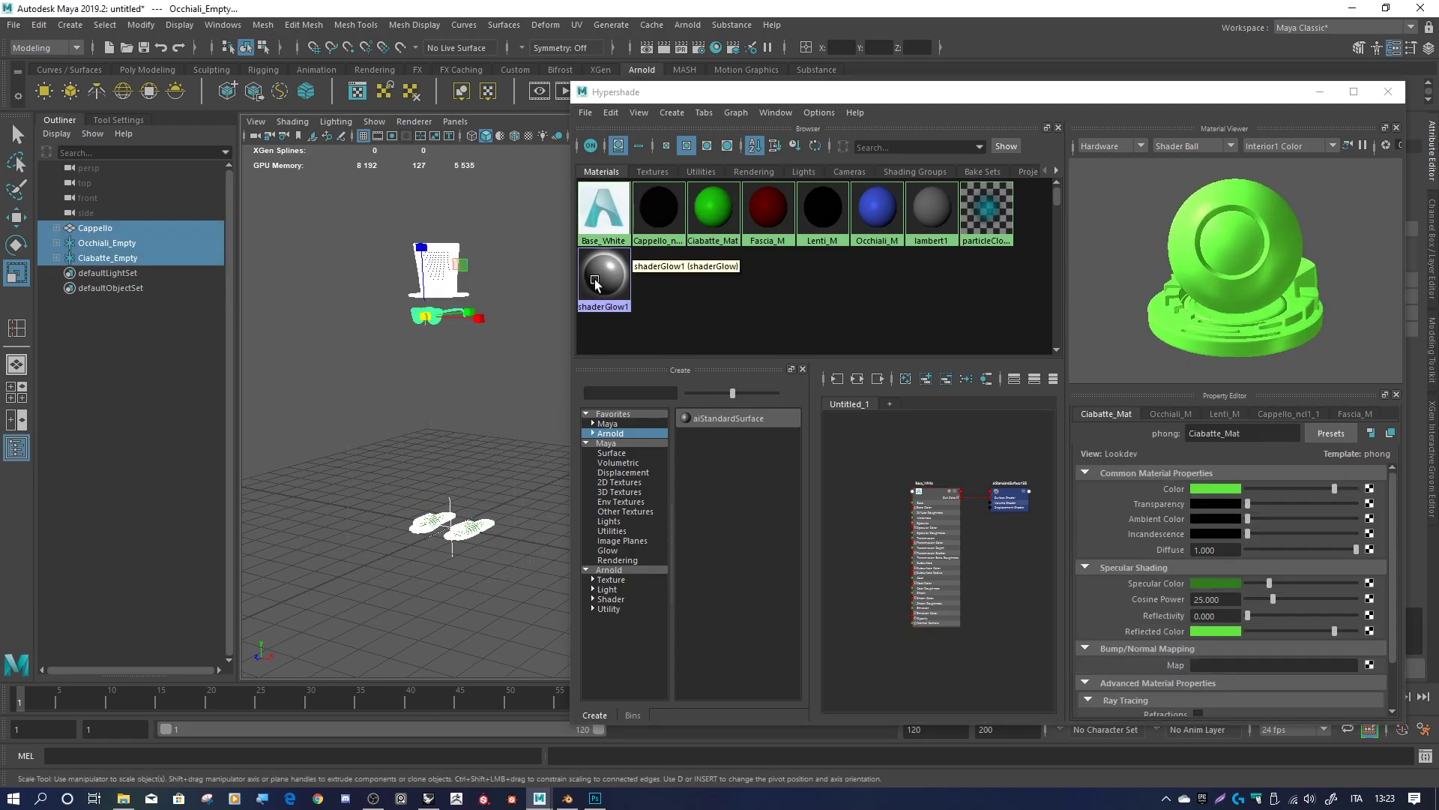
{"action": "right_click", "coordinate": [600, 227]}
{"action": "left_click", "coordinate": [578, 312]}
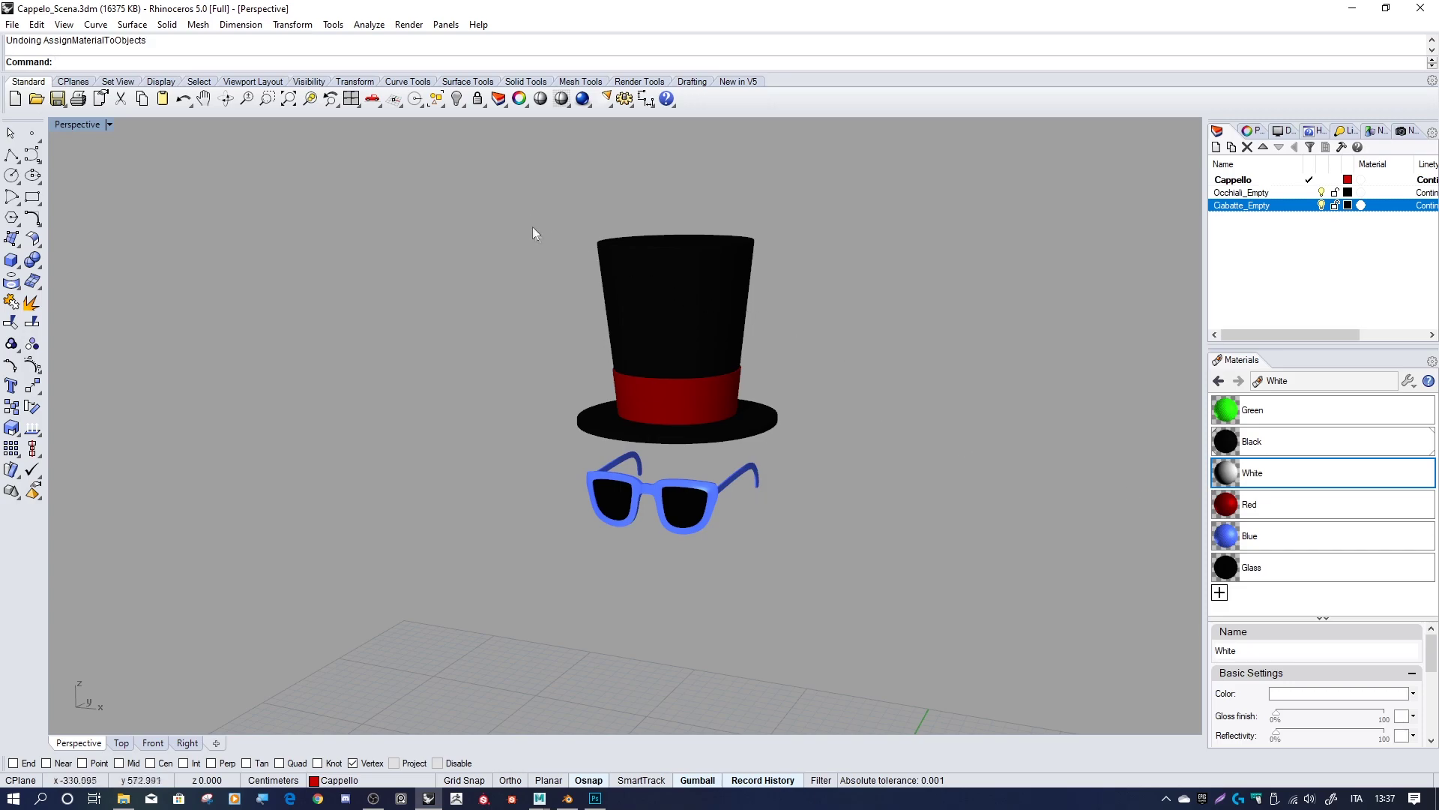
Assign the White material to the hat and glasses, then undo the assignment
{"action": "left_click_drag", "start_coordinate": [482, 155], "coordinate": [887, 618]}
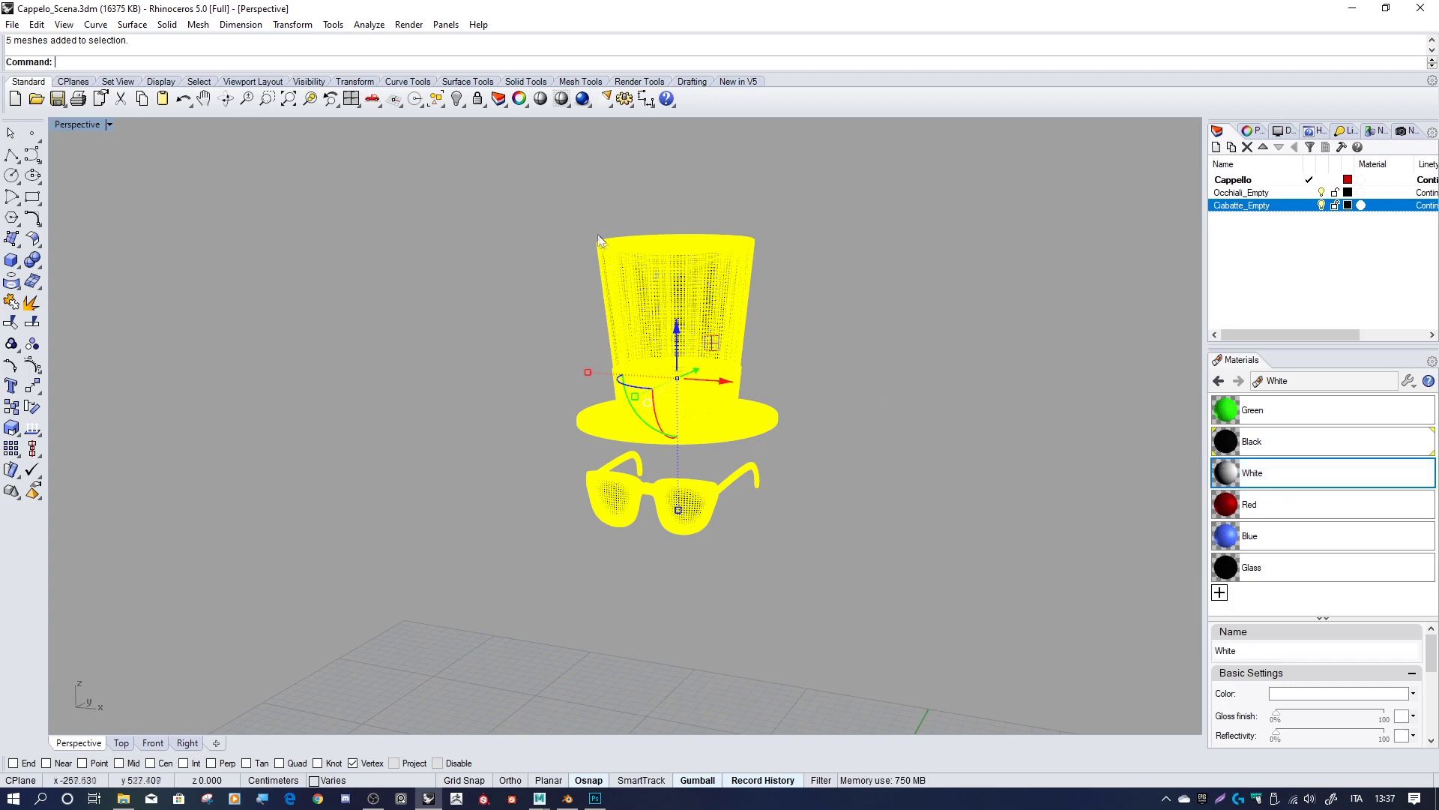
{"action": "right_click", "coordinate": [1291, 477]}
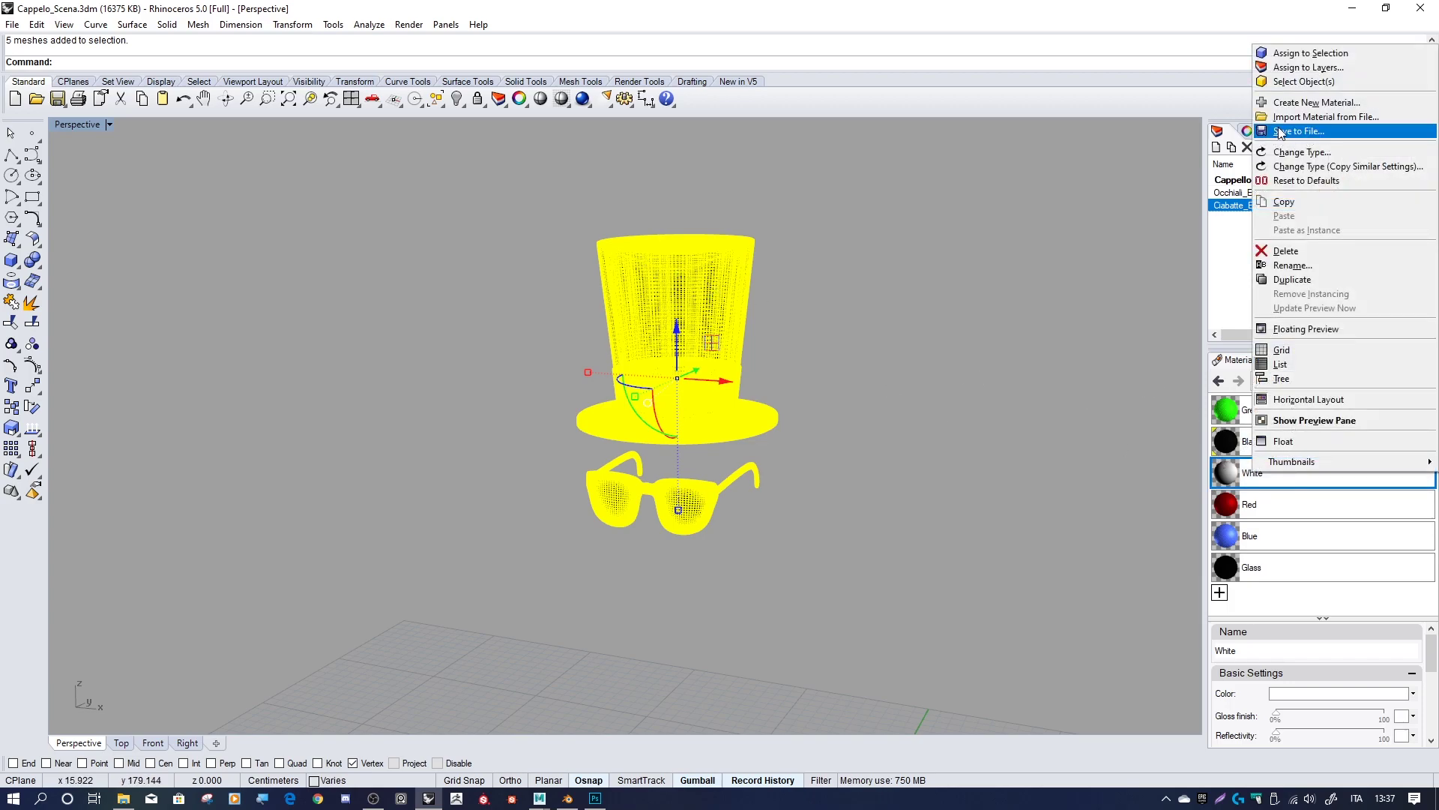
{"action": "left_click", "coordinate": [1308, 51]}
{"action": "left_click", "coordinate": [866, 251]}
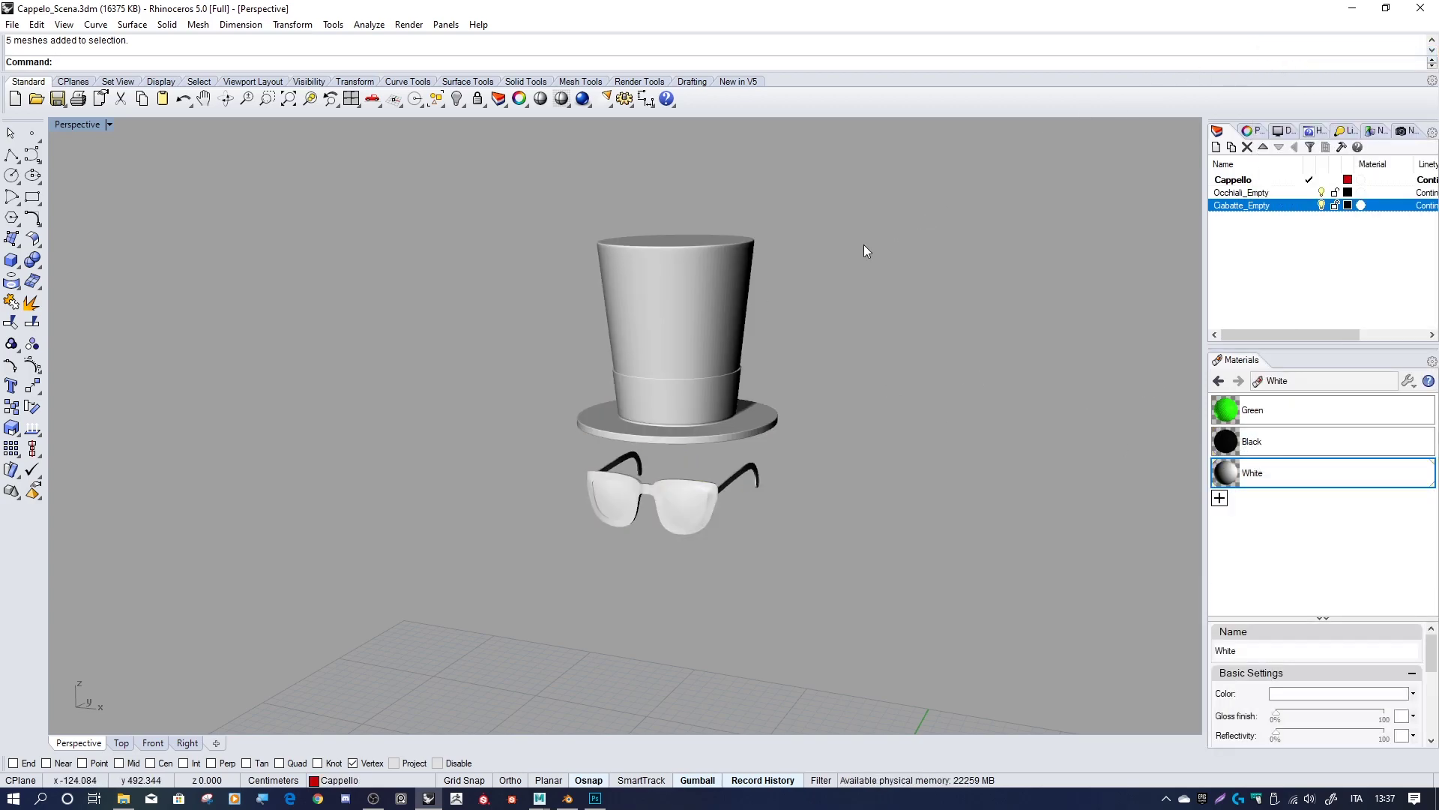
{"action": "key", "text": "ctrl+z"}
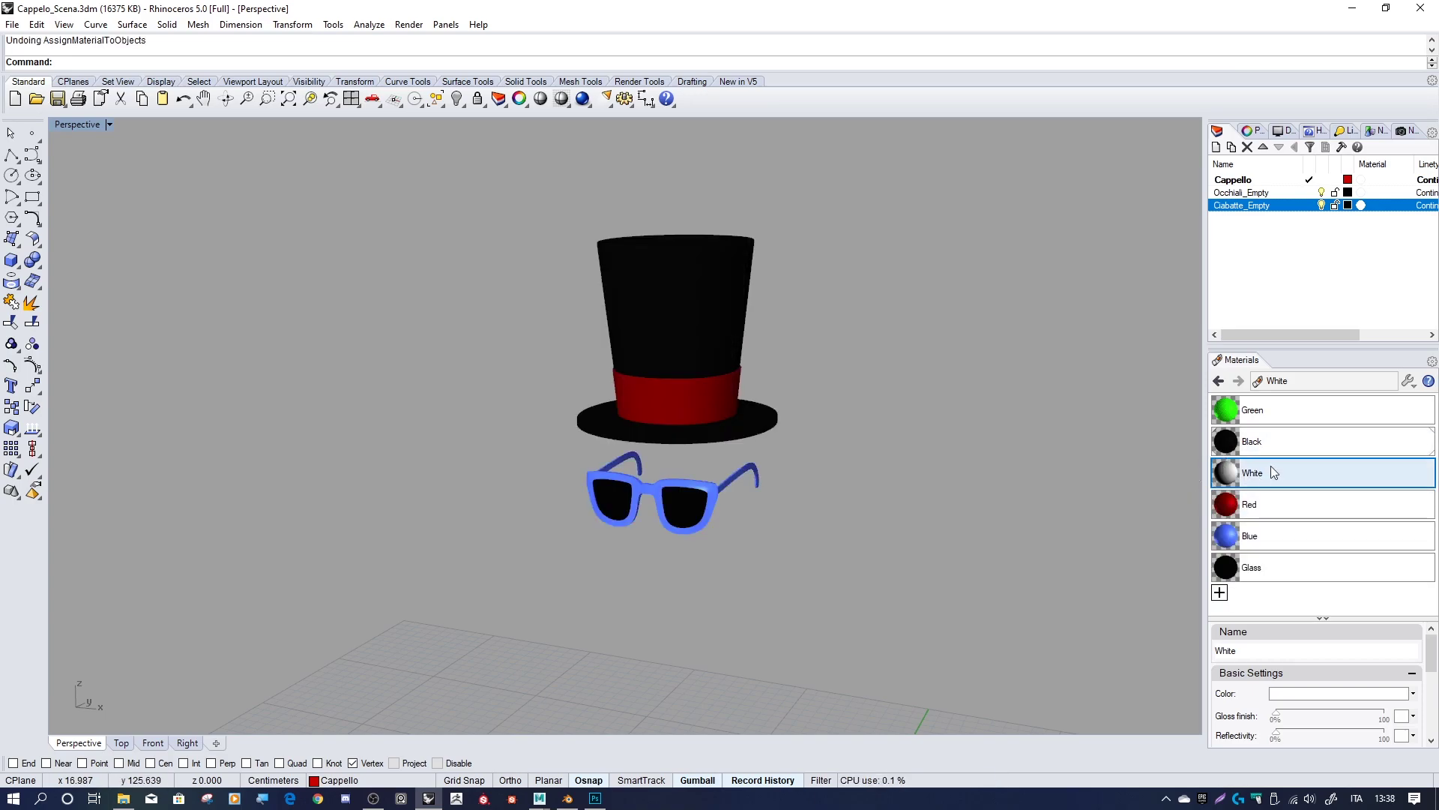
{"action": "right_click", "coordinate": [1277, 474]}
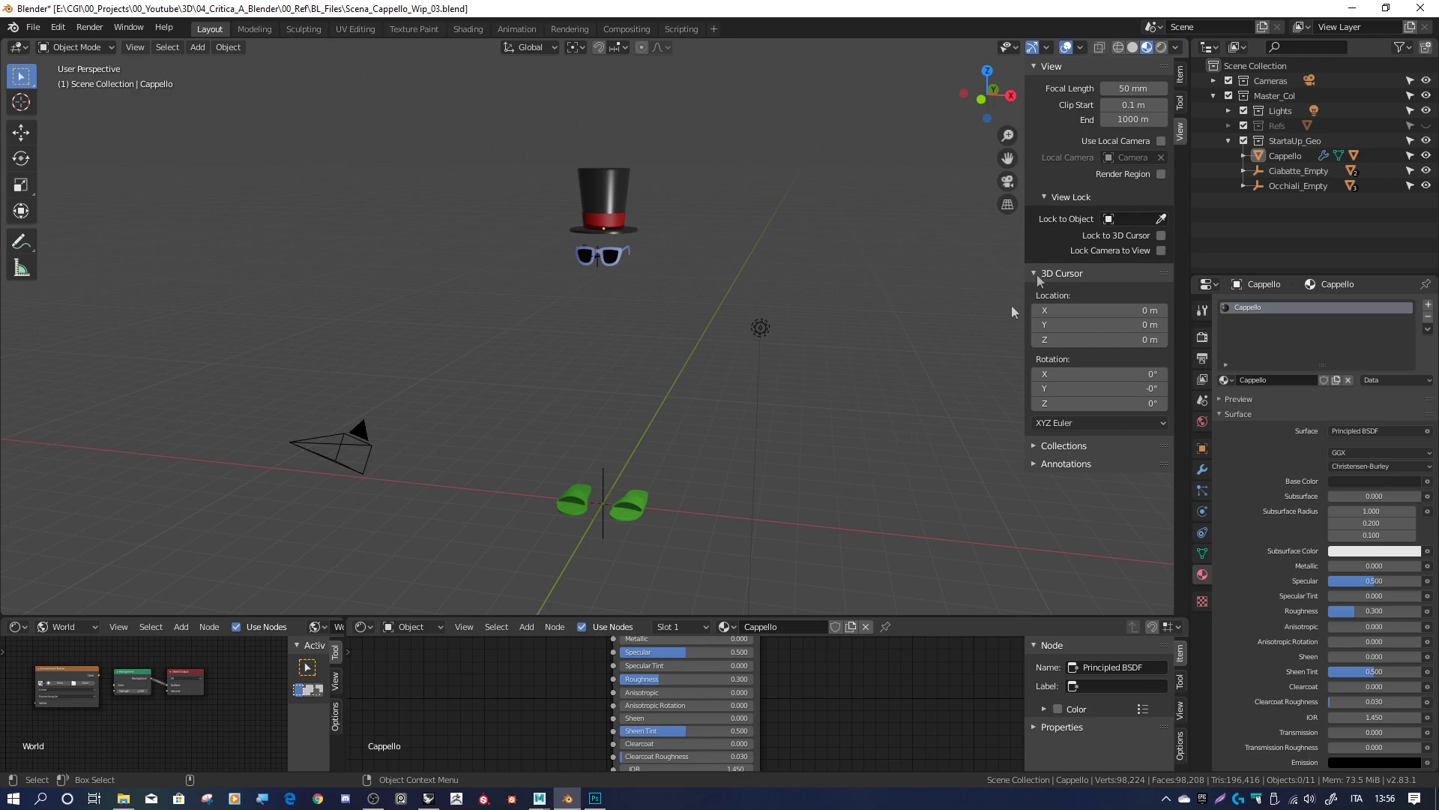
Switch the Outliner to Blender File display and filter it to Materials only
{"action": "left_click", "coordinate": [1241, 52]}
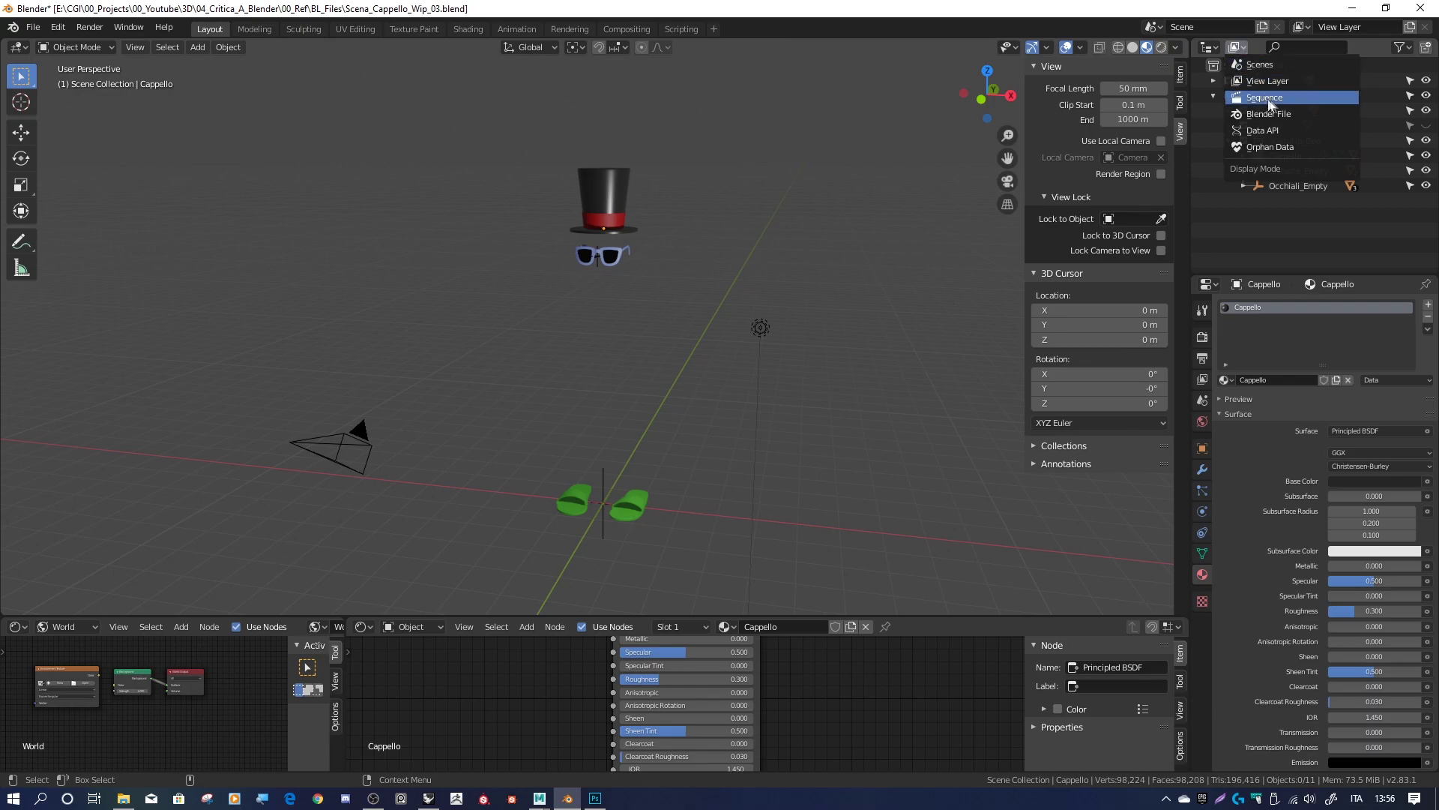
{"action": "left_click", "coordinate": [1268, 114]}
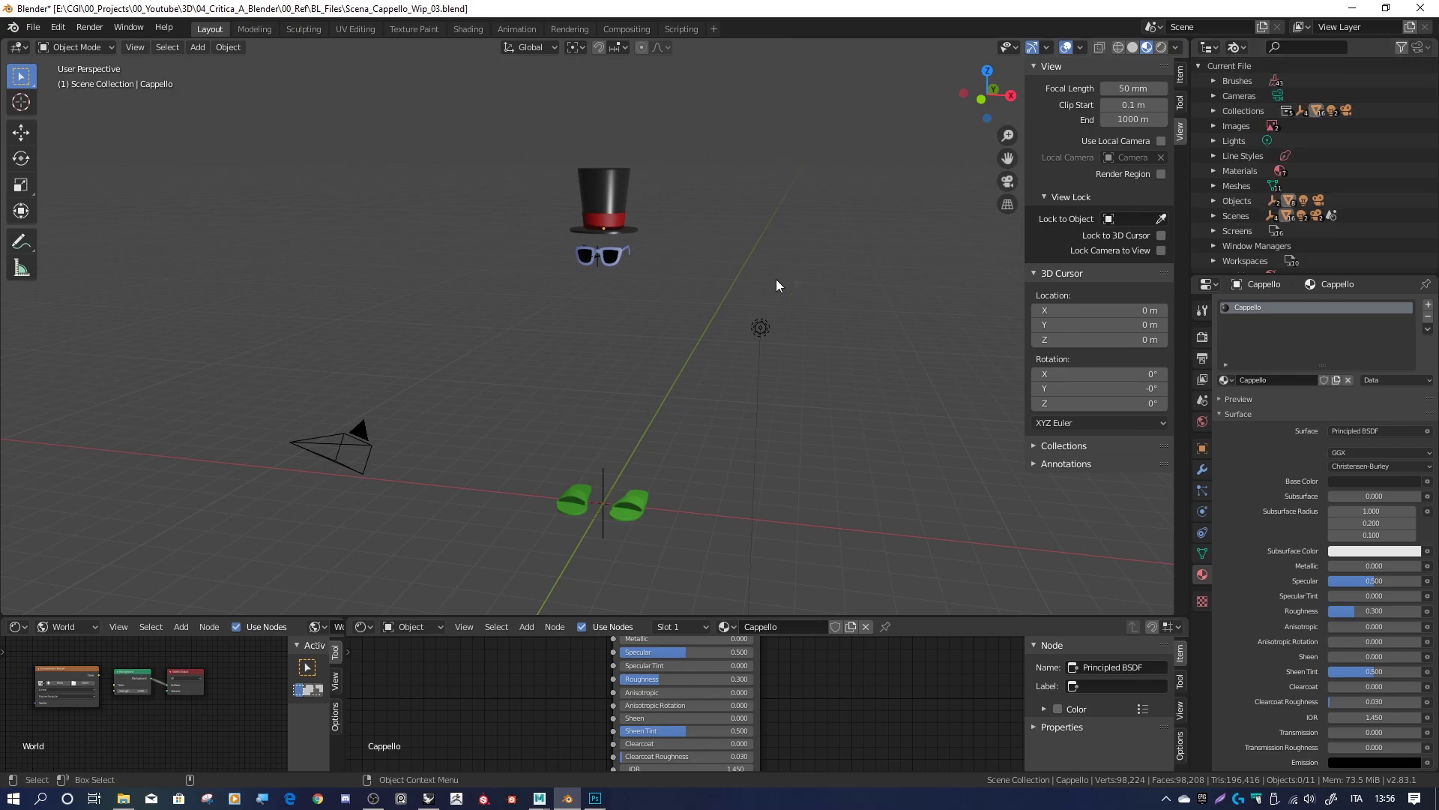
{"action": "mouse_move", "coordinate": [1304, 125]}
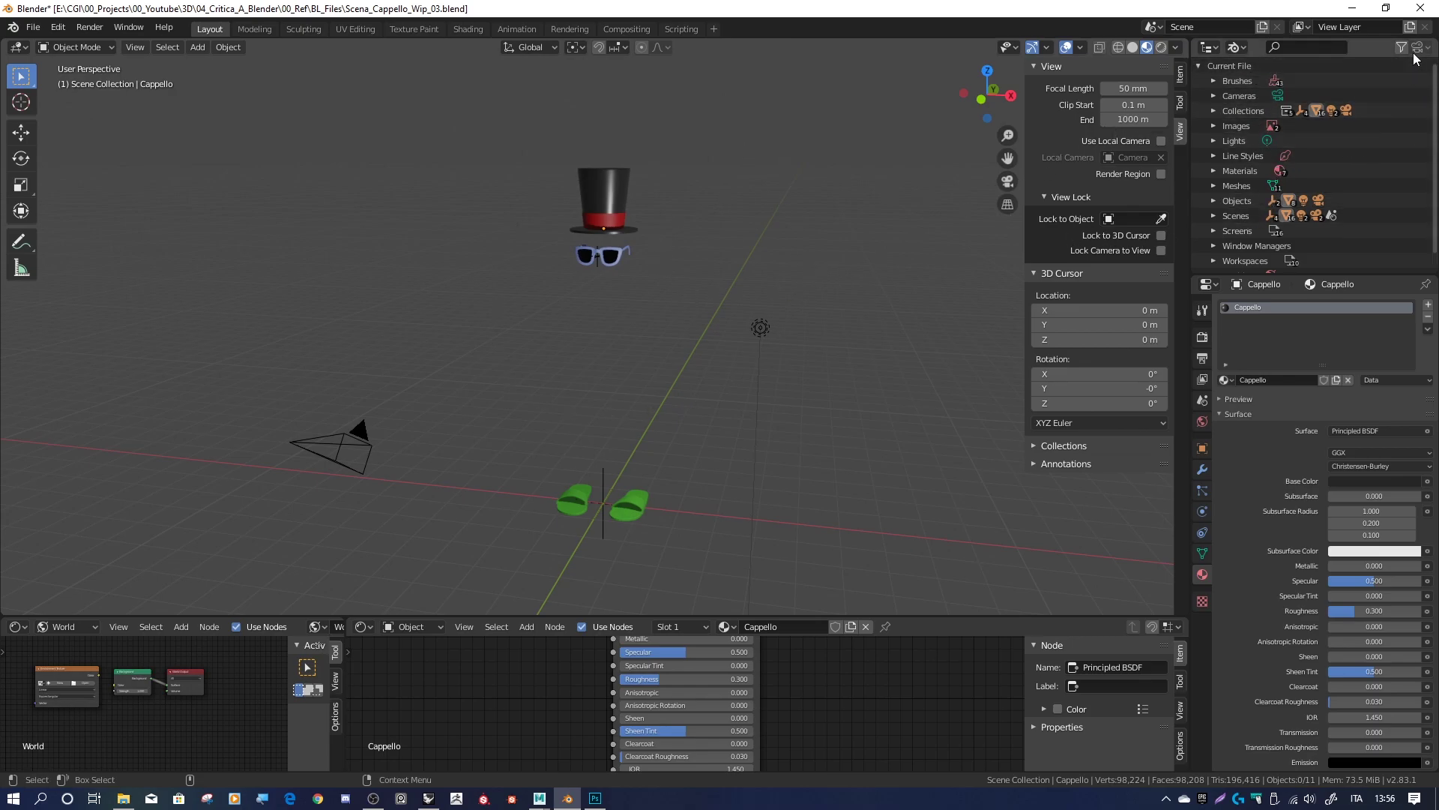
{"action": "left_click", "coordinate": [1428, 54]}
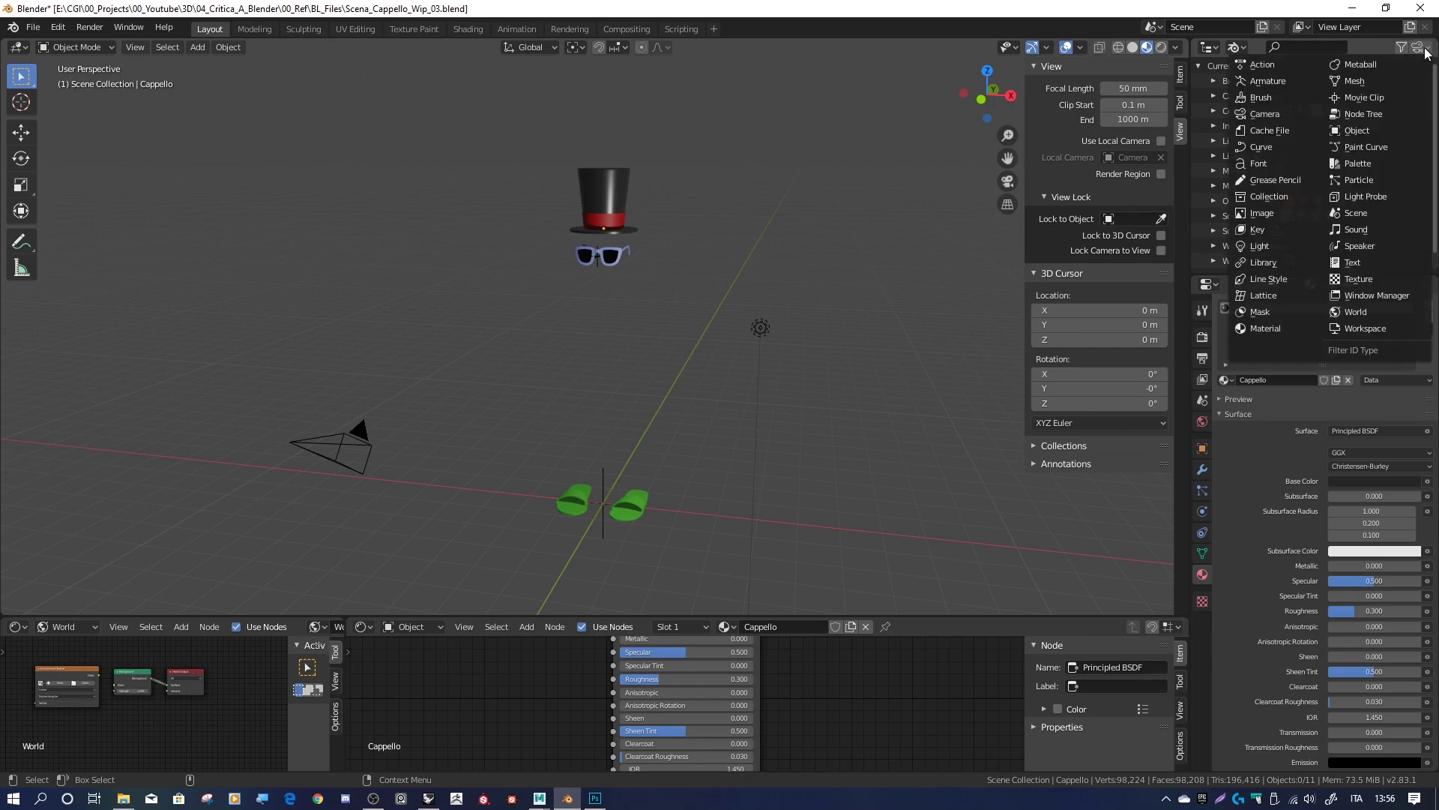
{"action": "left_click", "coordinate": [1272, 328]}
{"action": "left_click", "coordinate": [1401, 47]}
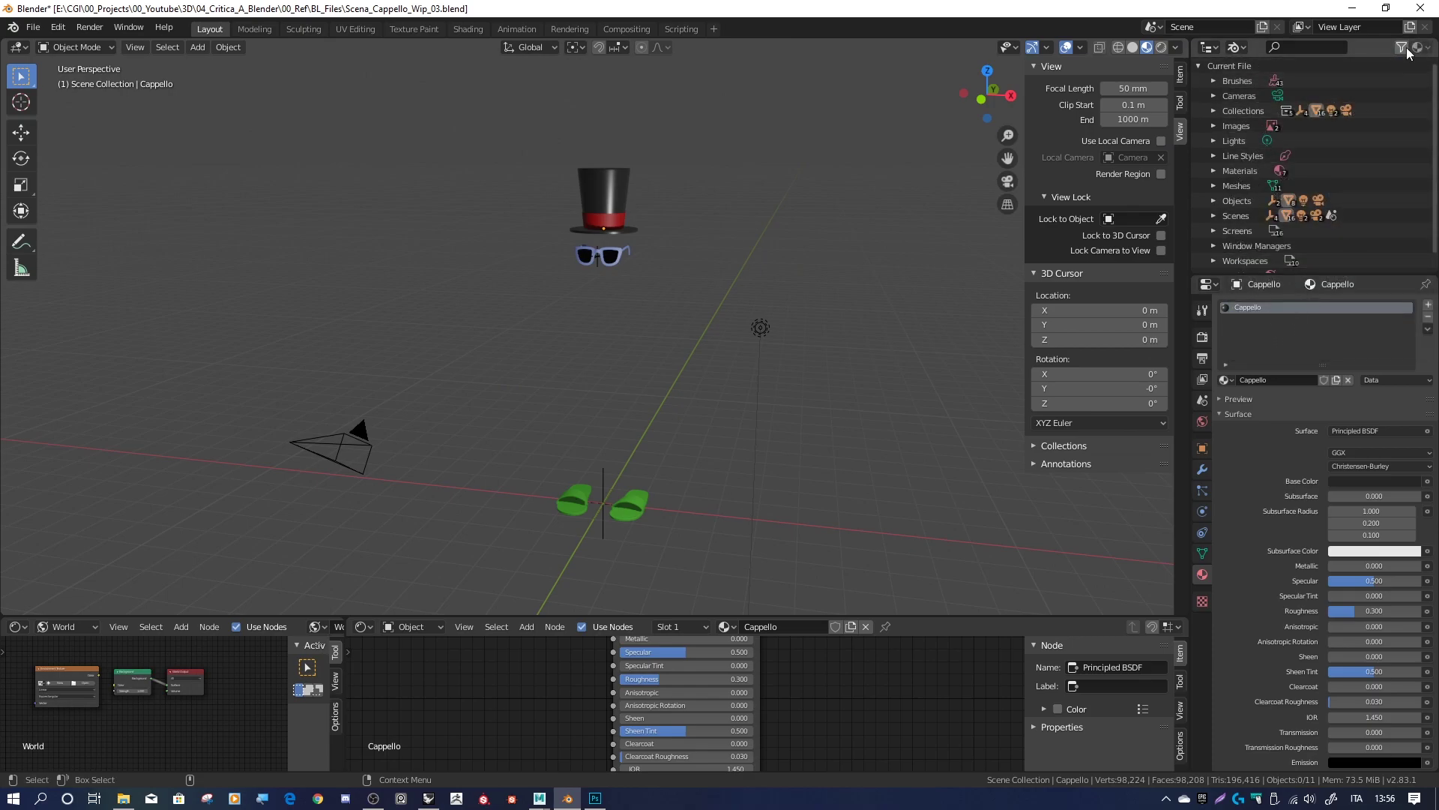
{"action": "left_click", "coordinate": [1342, 112]}
{"action": "left_click", "coordinate": [1264, 81]}
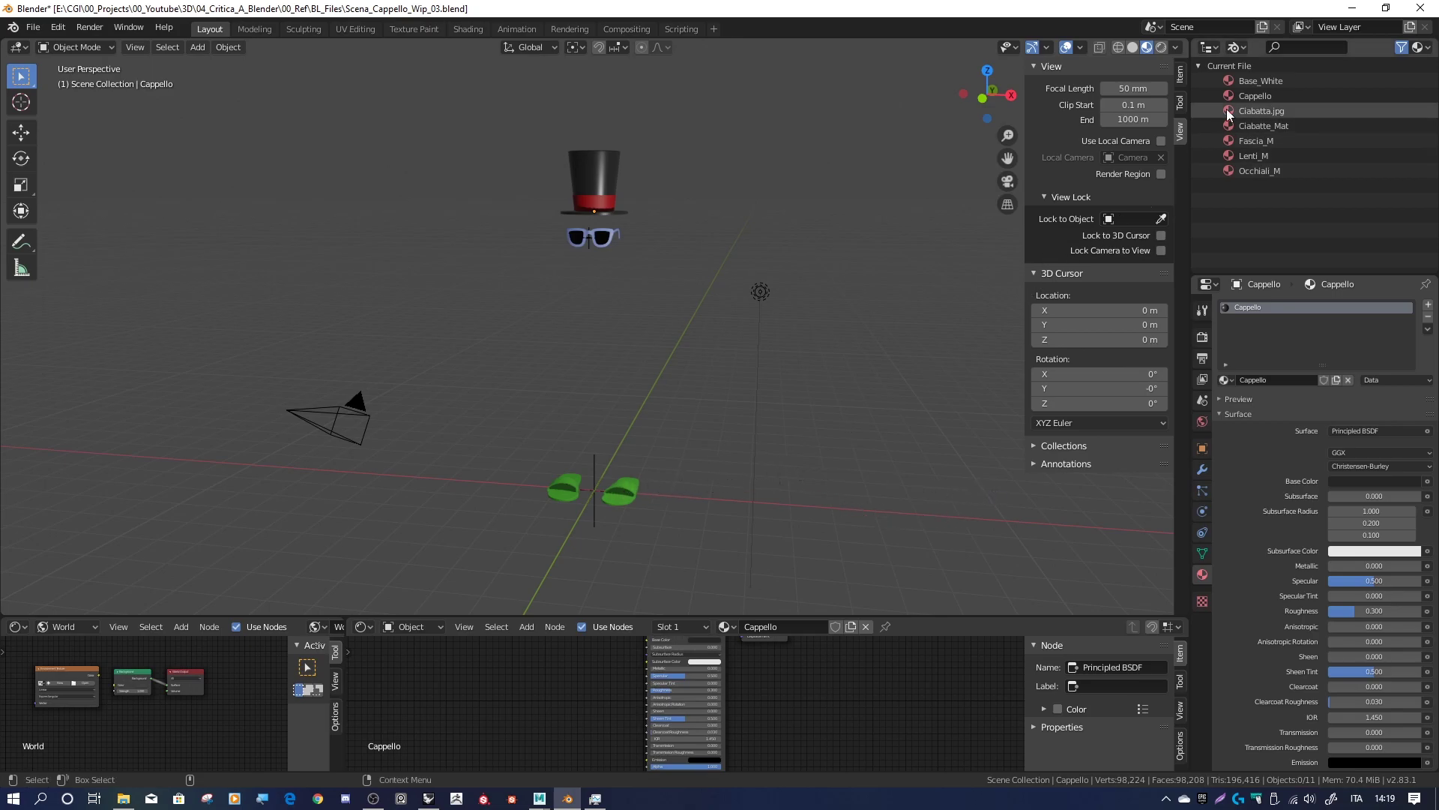
Drop Base_White onto the green slipper, then select the hat, glasses and slippers
{"action": "left_click_drag", "start_coordinate": [1262, 87], "coordinate": [609, 498]}
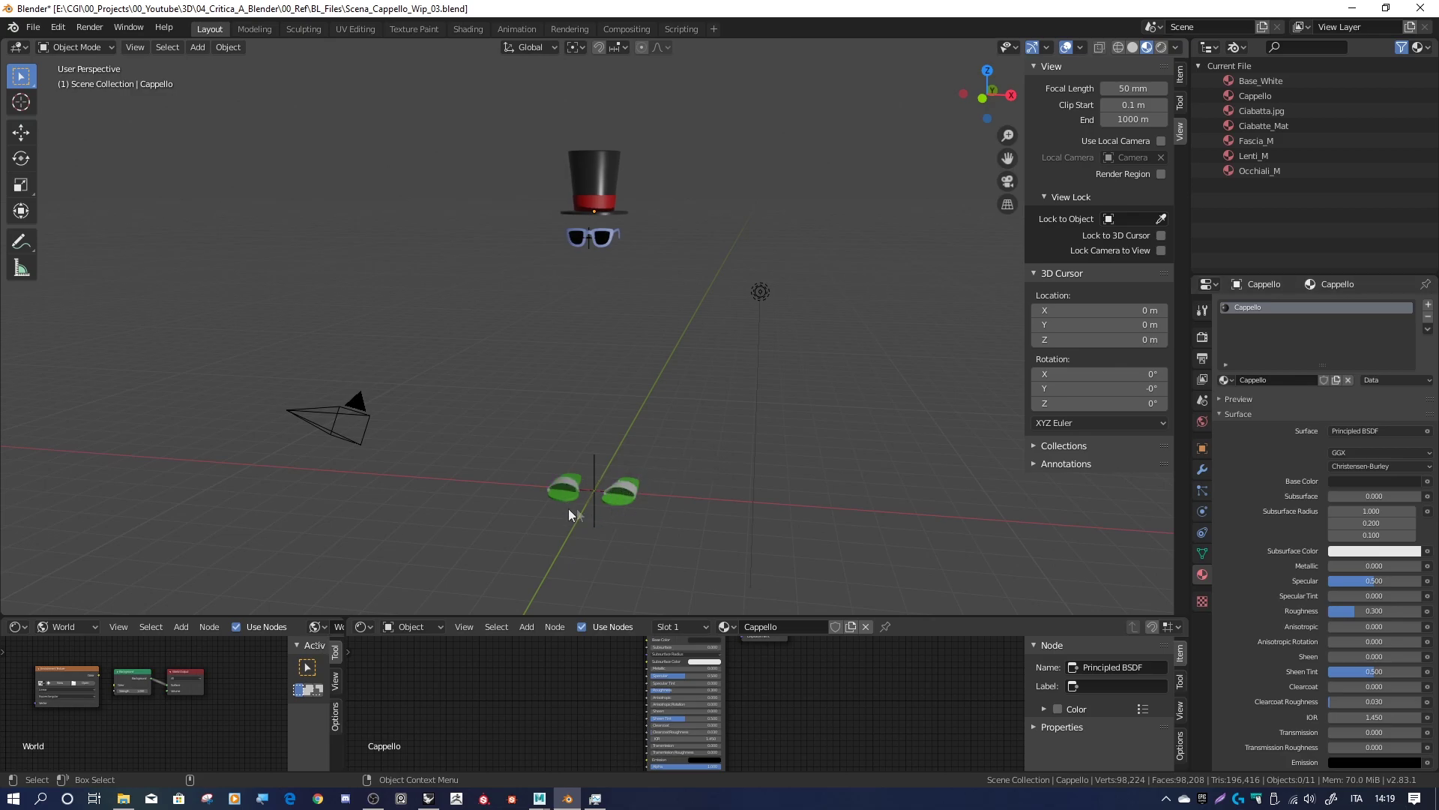
{"action": "left_click", "coordinate": [565, 485]}
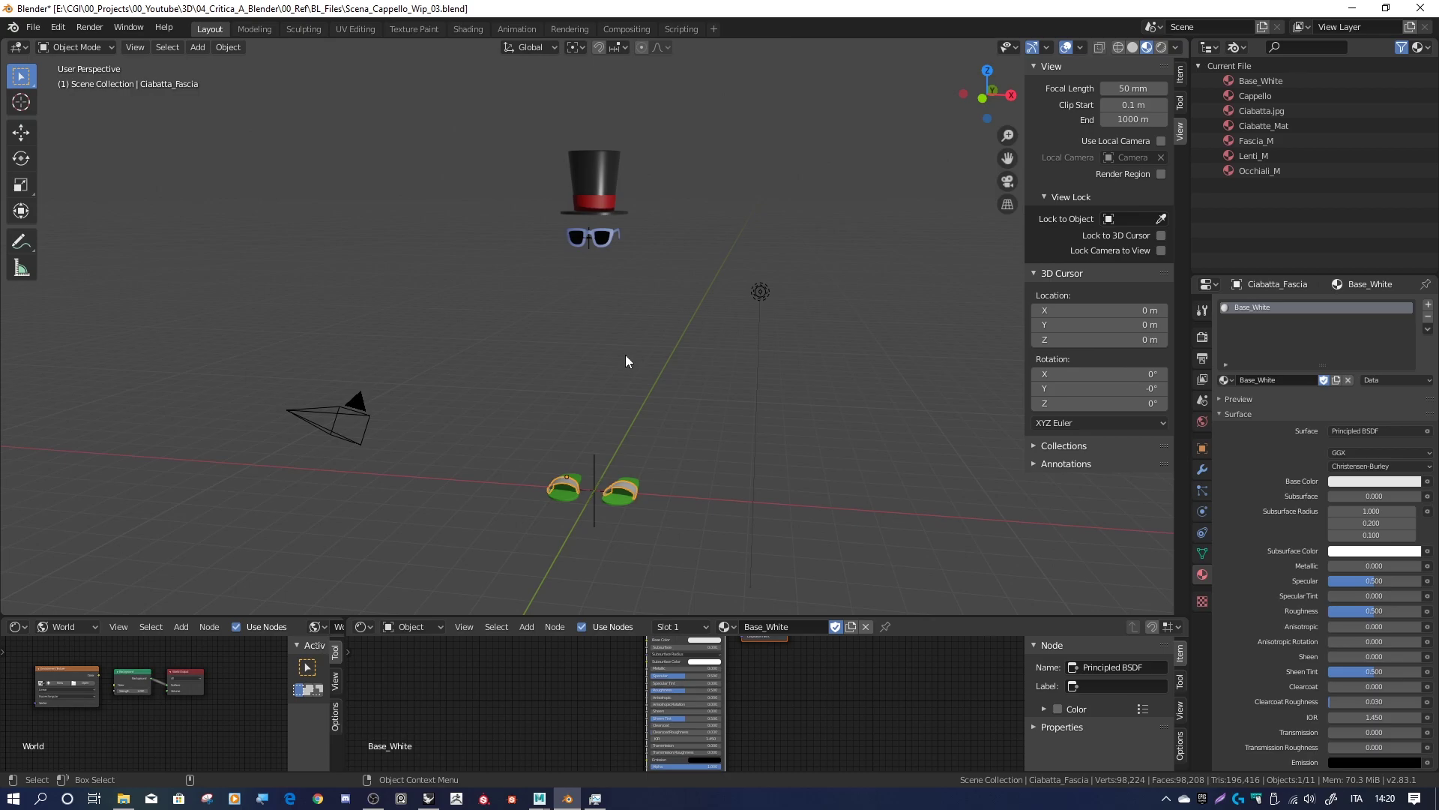
{"action": "left_click_drag", "start_coordinate": [478, 124], "coordinate": [693, 532]}
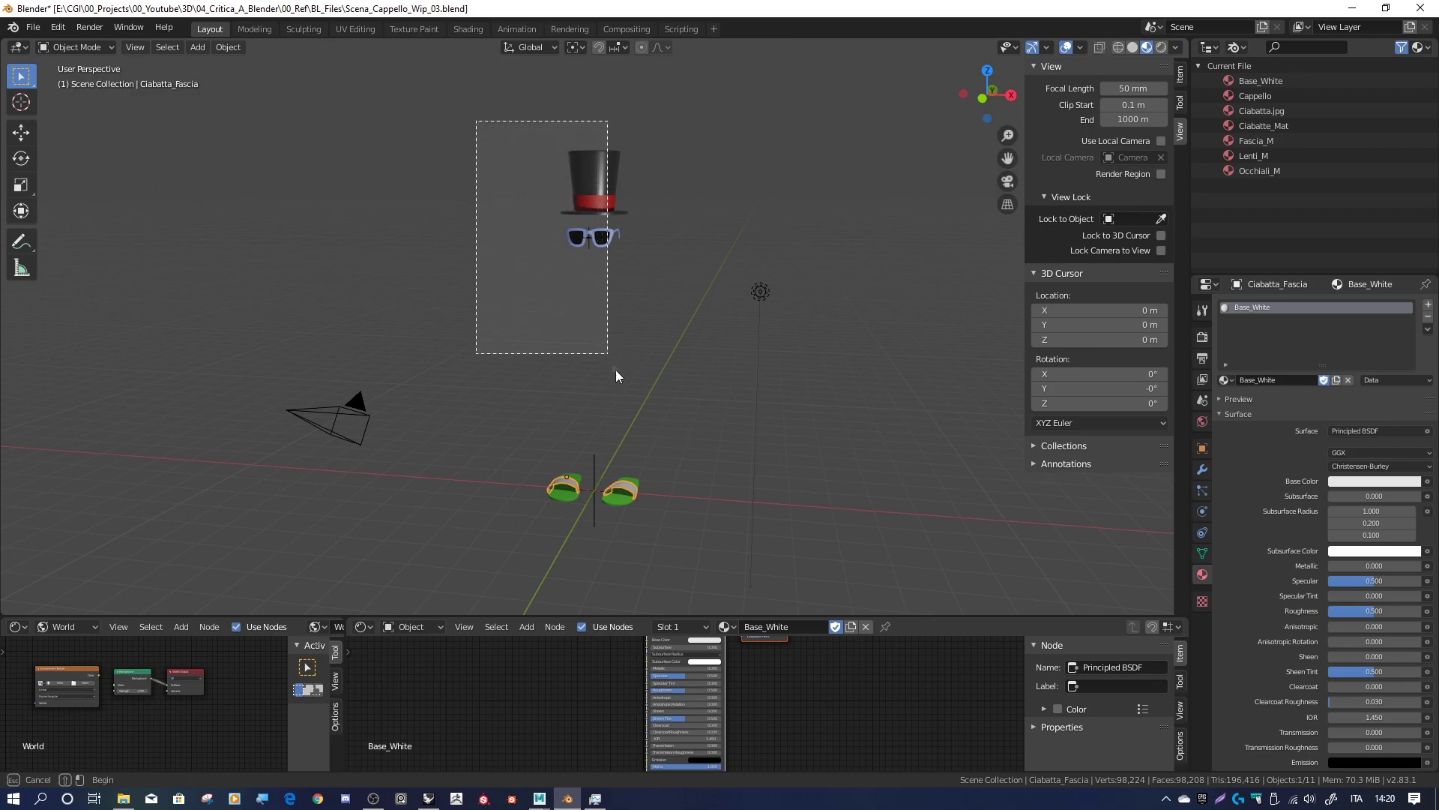
Link materials to share Base_White across all selected objects, then pick Base_White in the Outliner
{"action": "left_click", "coordinate": [225, 46]}
{"action": "mouse_move", "coordinate": [254, 324]}
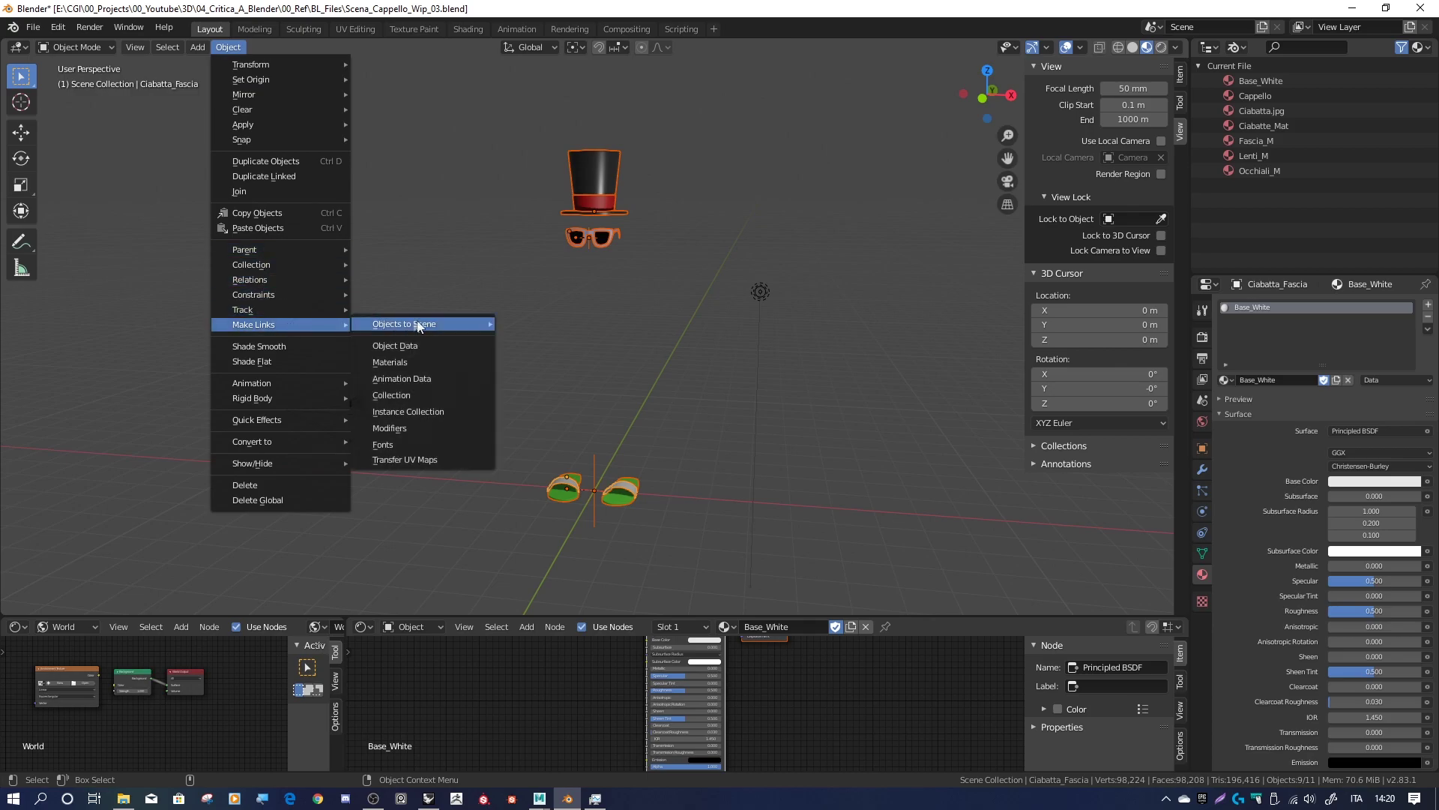
{"action": "left_click", "coordinate": [410, 360]}
{"action": "left_click", "coordinate": [484, 343]}
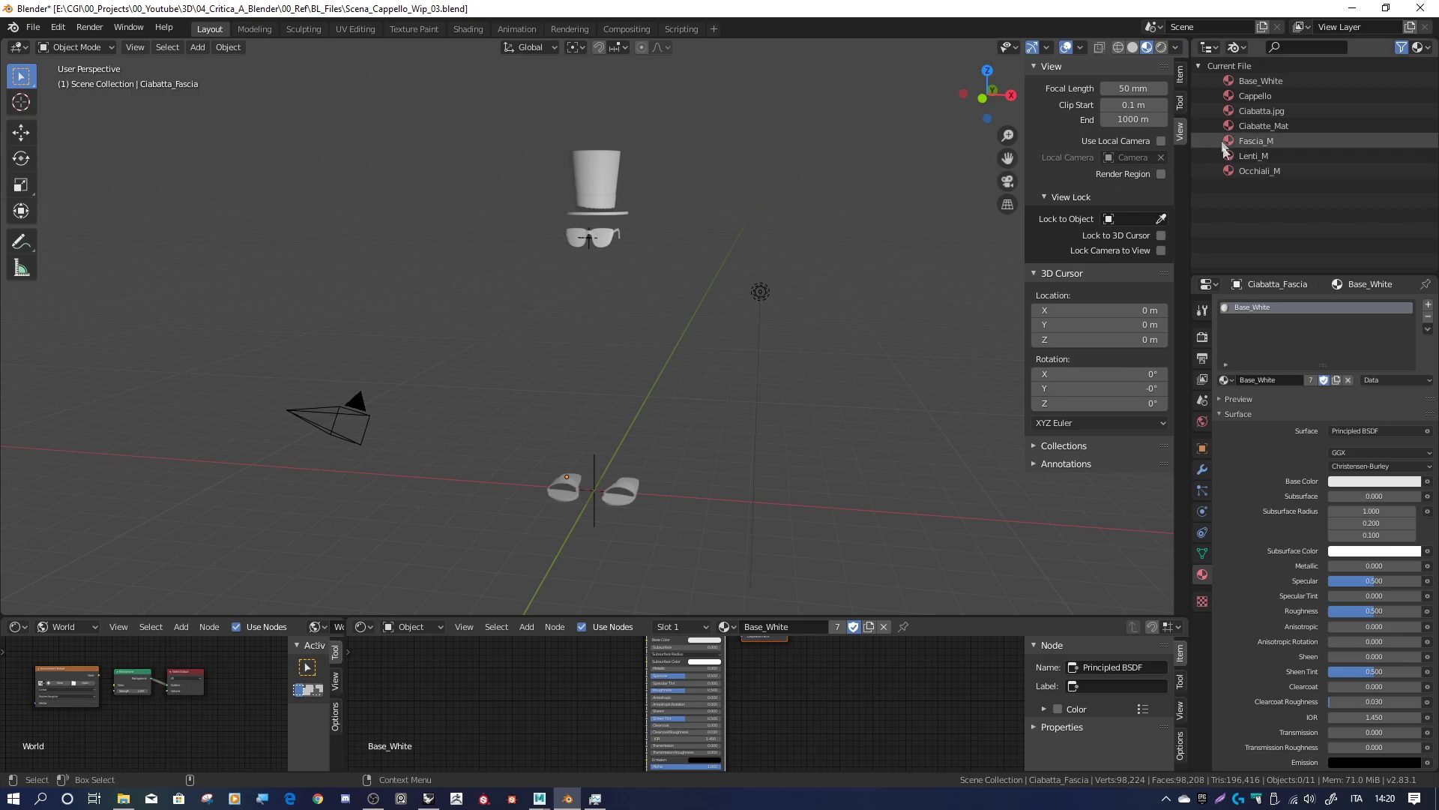
{"action": "left_click", "coordinate": [1267, 83]}
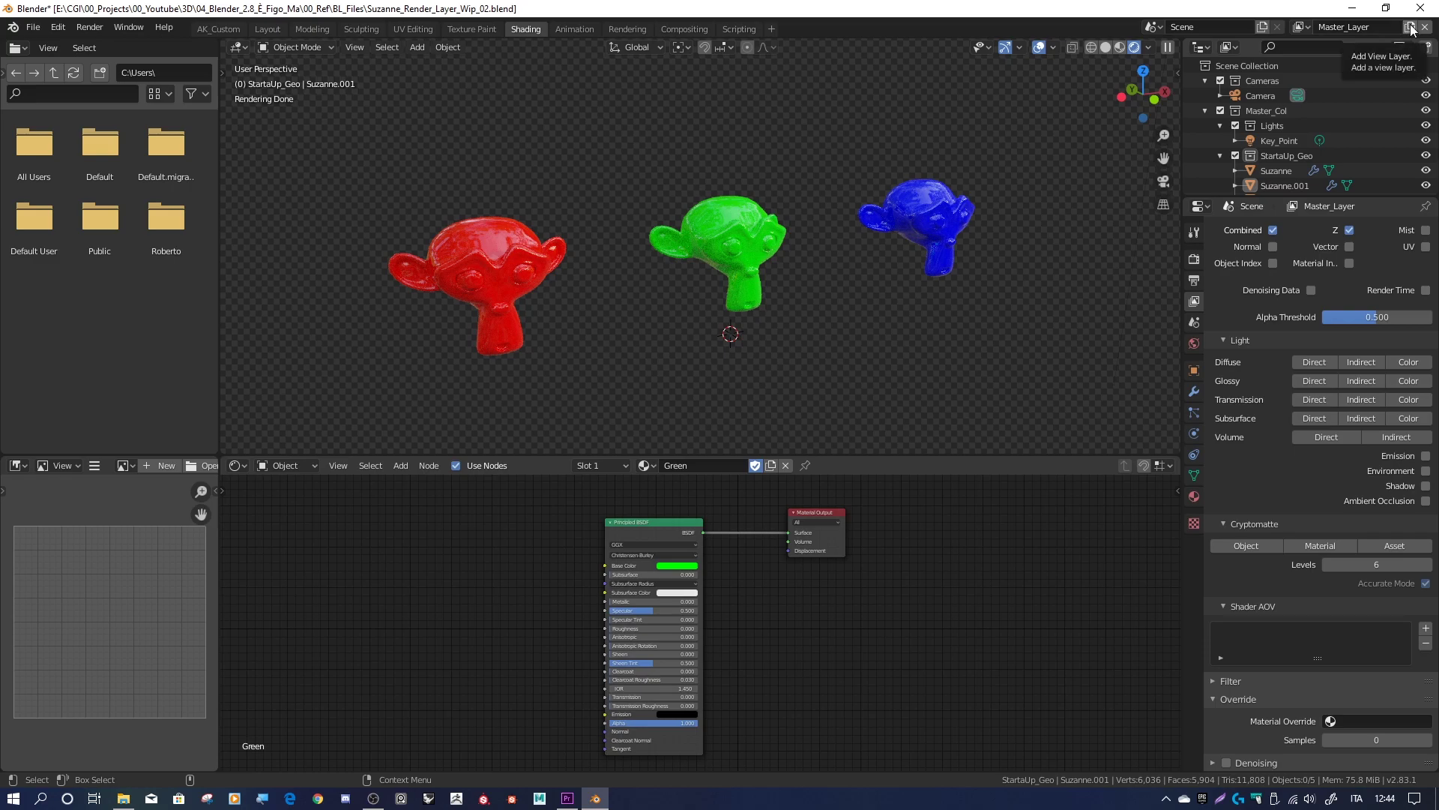
On the Riflessioni view layer, give the green Suzanne the Chrome material, then return to Master_Layer
{"action": "left_click", "coordinate": [1302, 27]}
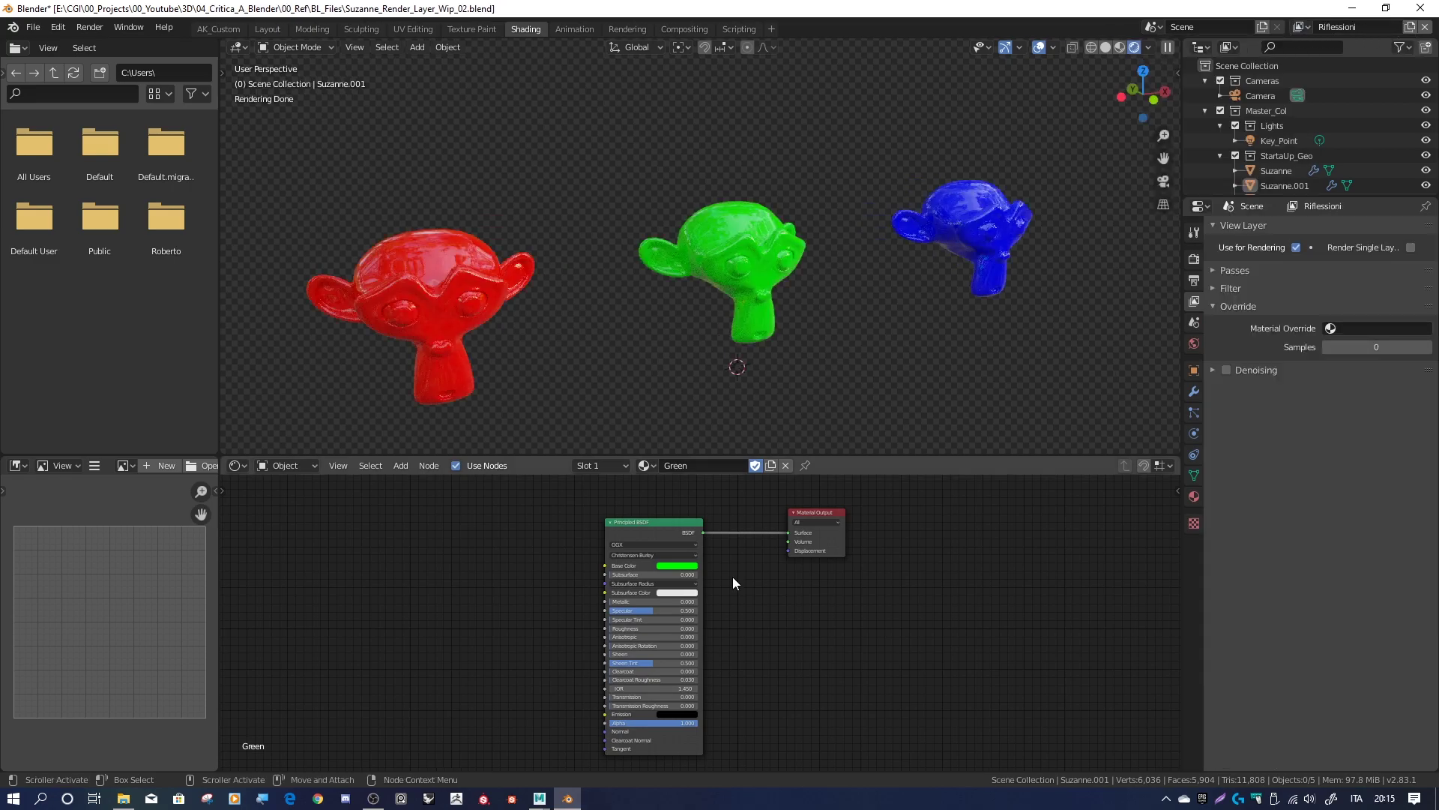
{"action": "left_click", "coordinate": [722, 252]}
{"action": "left_click", "coordinate": [644, 465]}
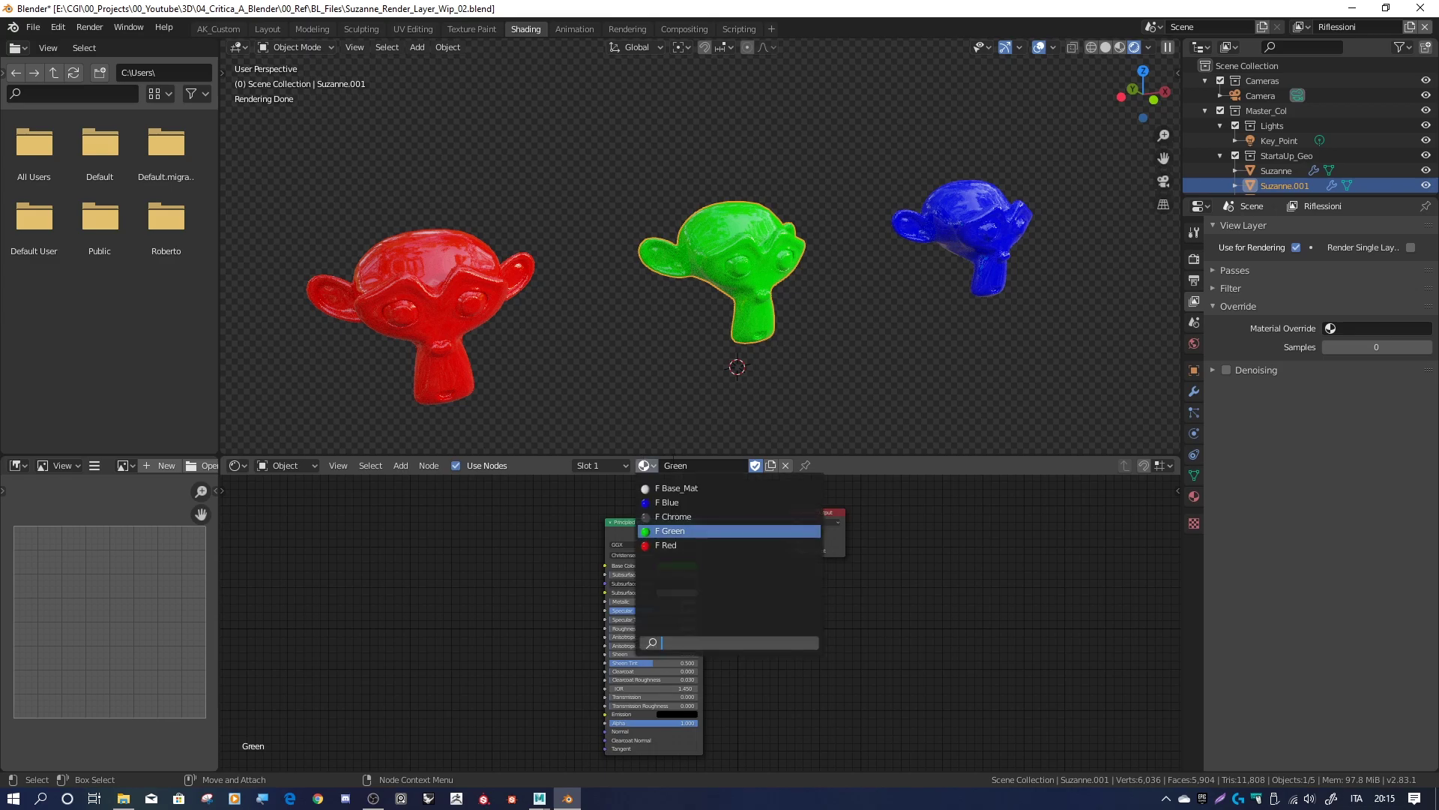
{"action": "left_click", "coordinate": [702, 499]}
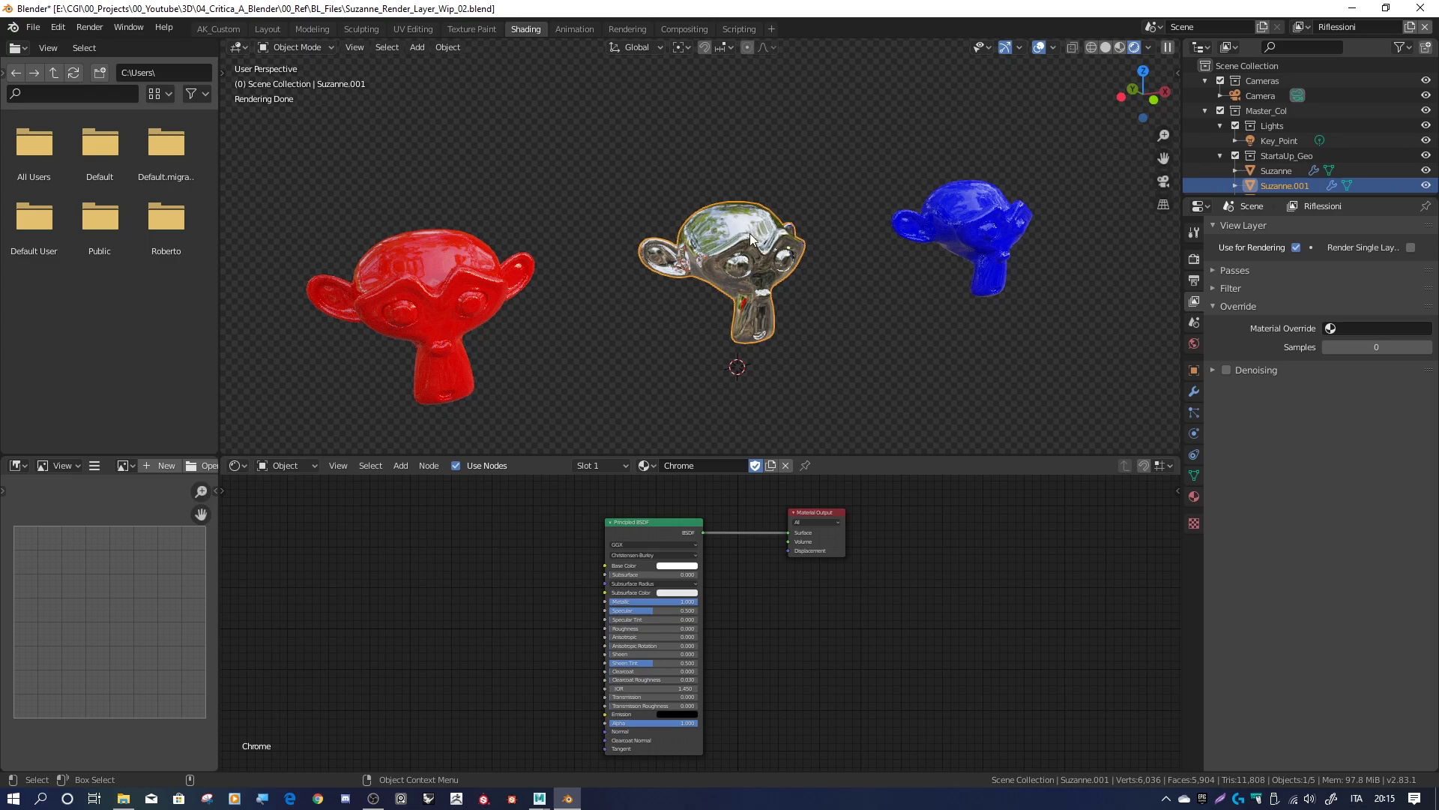
{"action": "left_click", "coordinate": [1306, 27]}
{"action": "left_click", "coordinate": [1177, 51]}
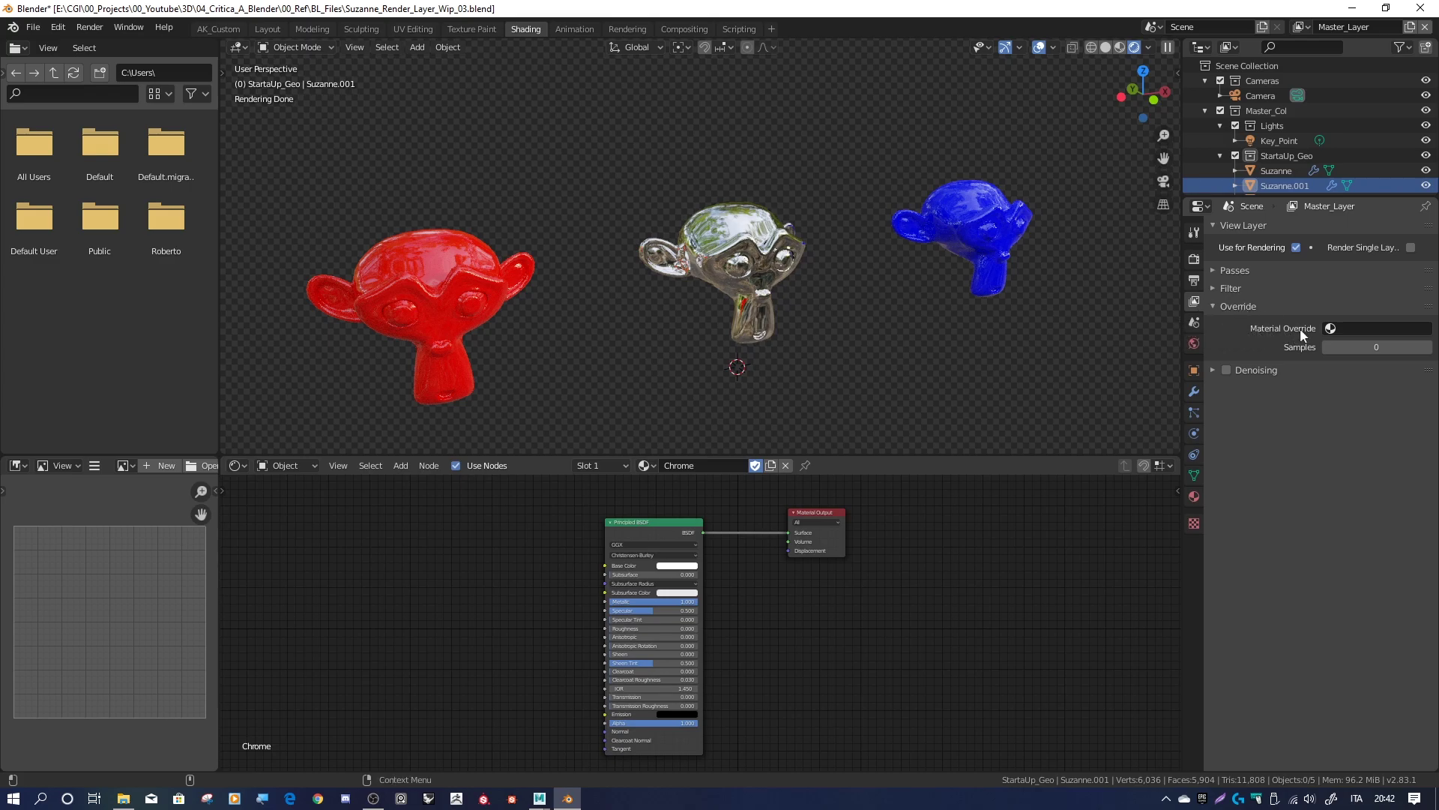
Set the view layer's Material Override to Chrome so all three Suzannes render chrome
{"action": "left_click", "coordinate": [1355, 327]}
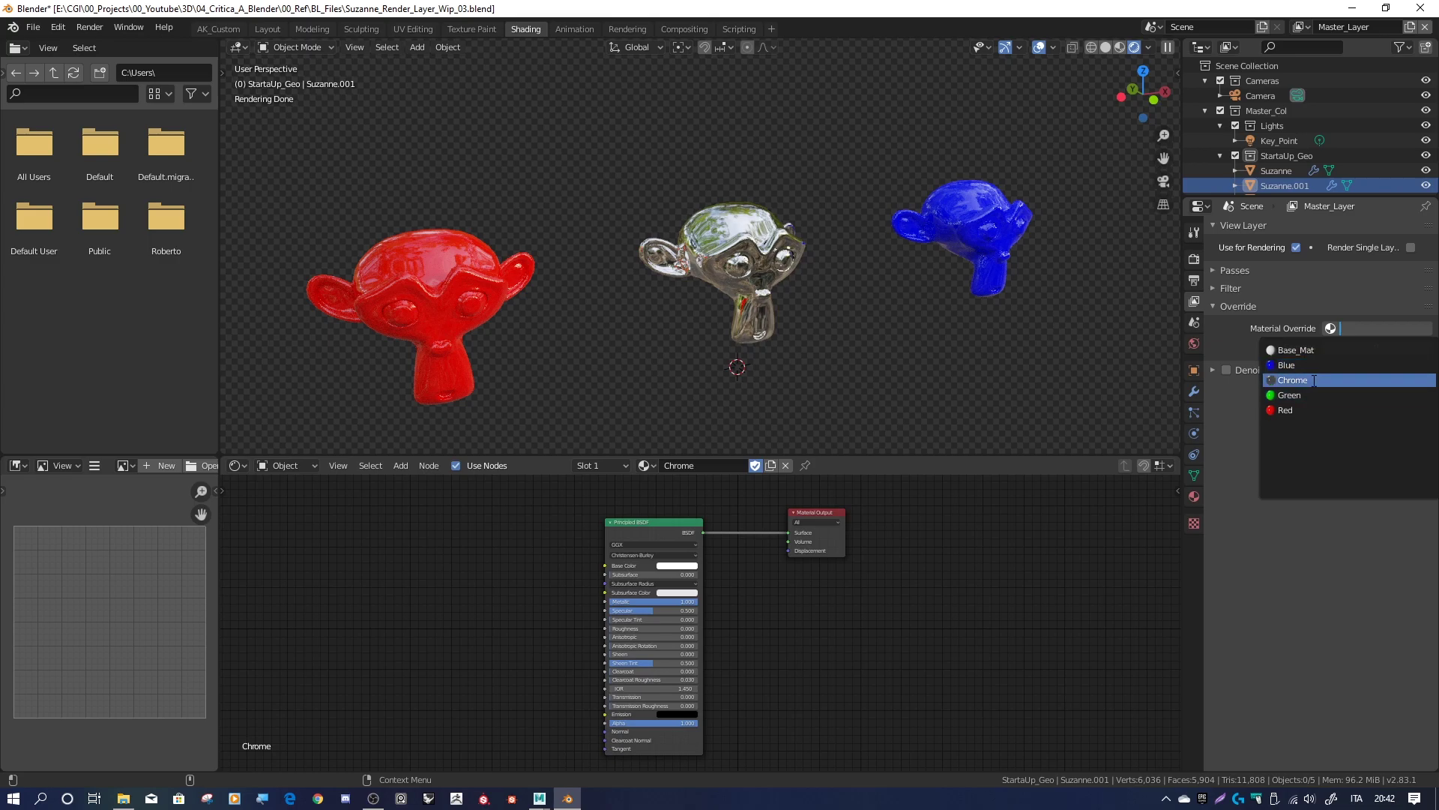
{"action": "left_click", "coordinate": [1314, 381]}
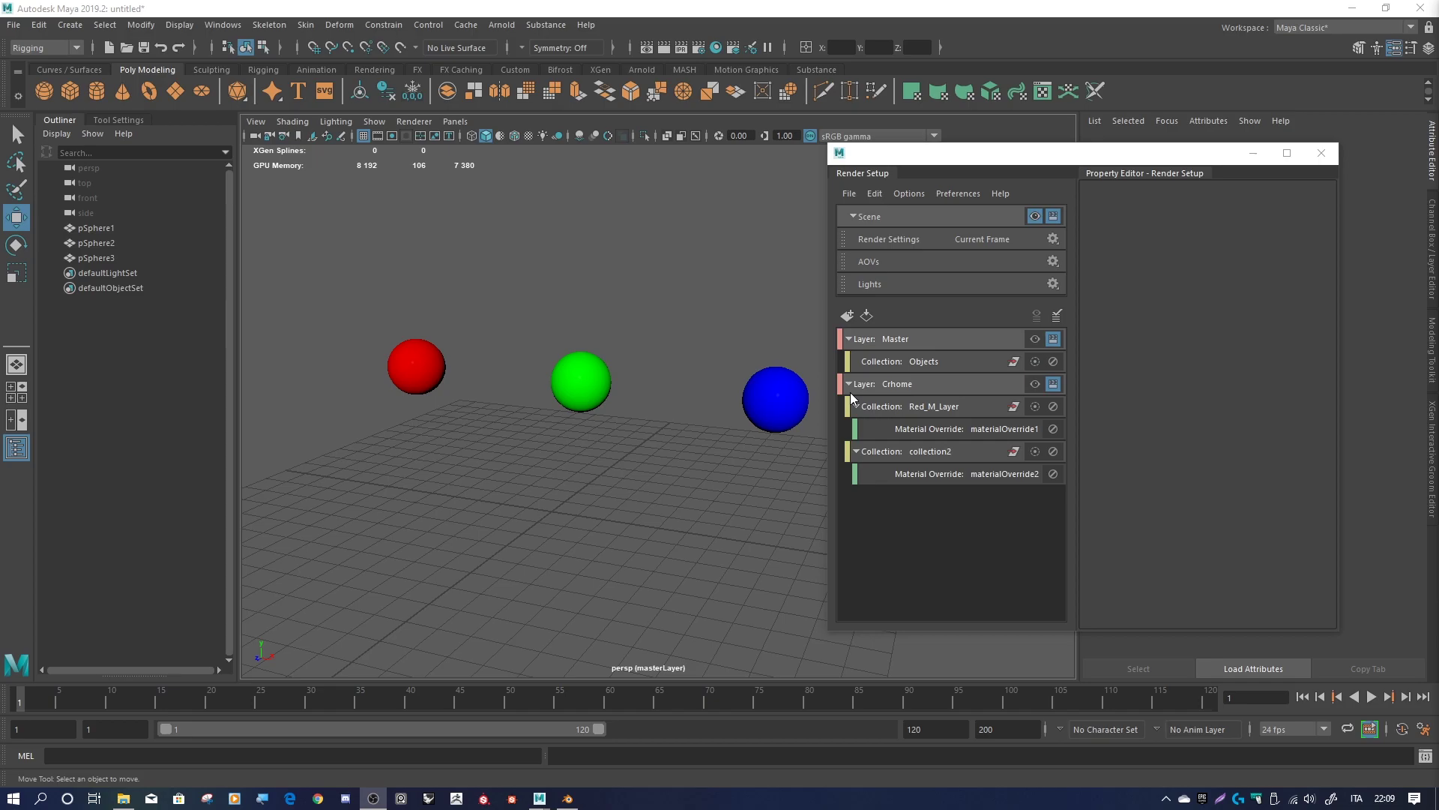
Open Maya's Render Settings on the AOVs tab and scroll through the Available AOVs list
{"action": "left_click", "coordinate": [921, 260]}
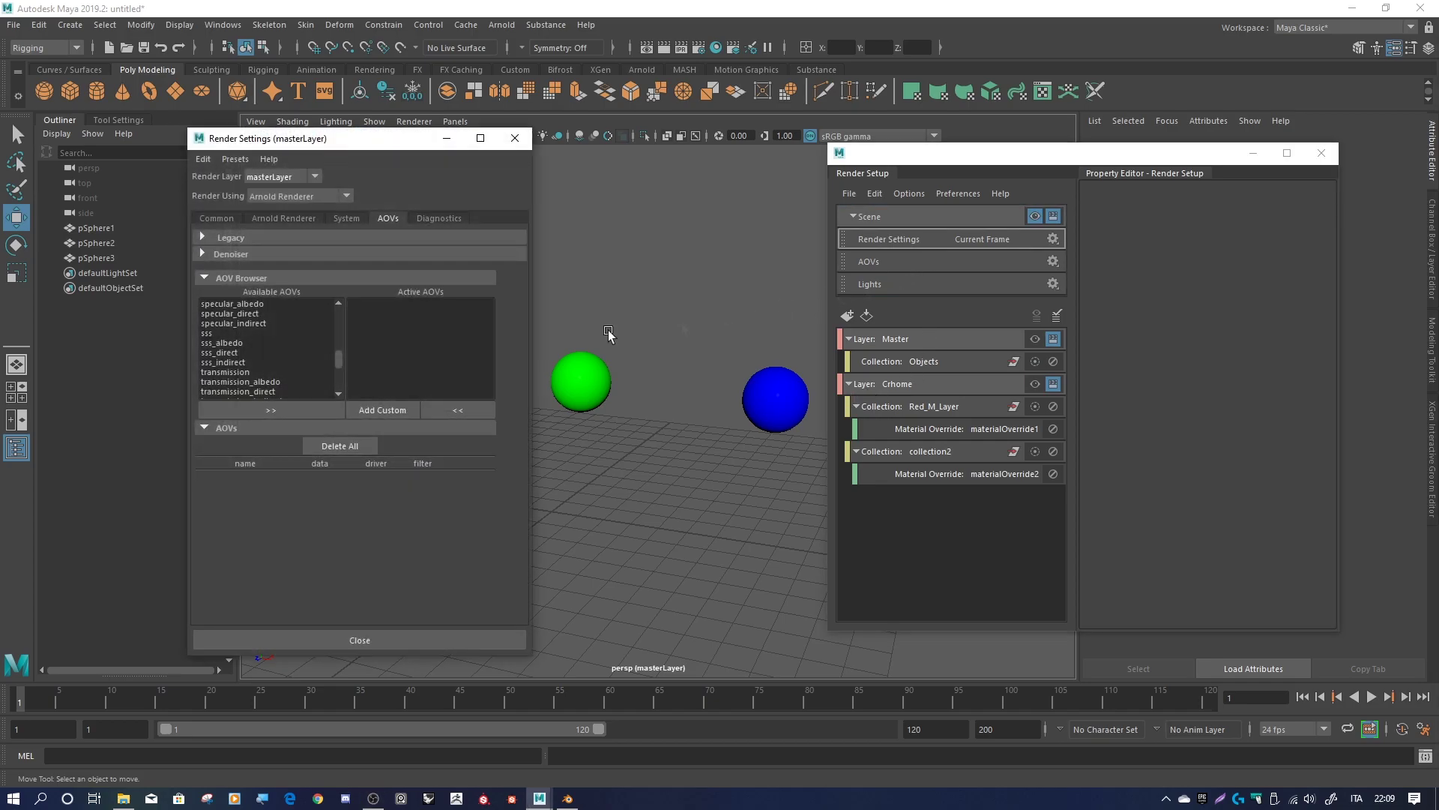
{"action": "left_click_drag", "start_coordinate": [335, 358], "coordinate": [342, 300]}
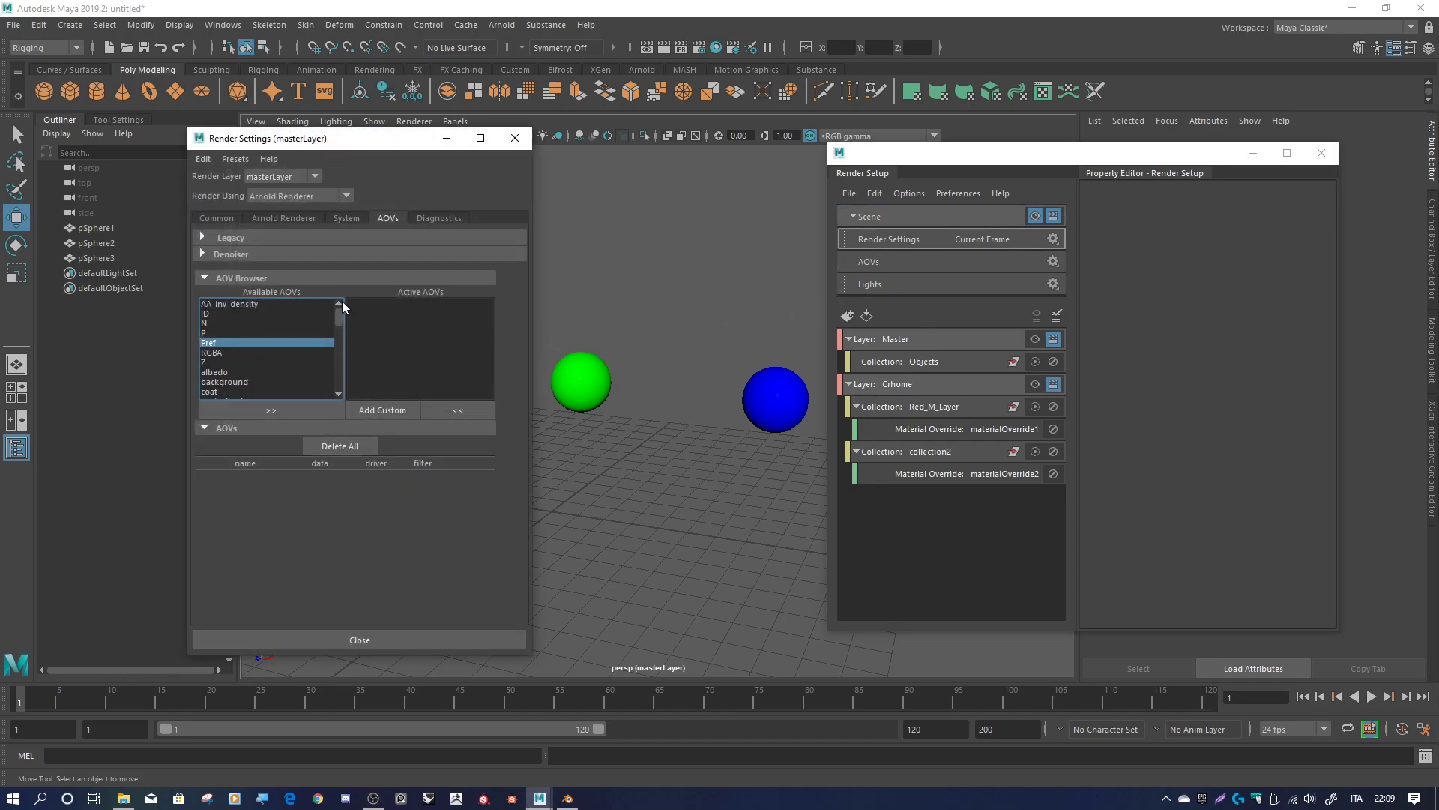
{"action": "scroll", "coordinate": [285, 326], "scroll_direction": "down", "scroll_amount": 1}
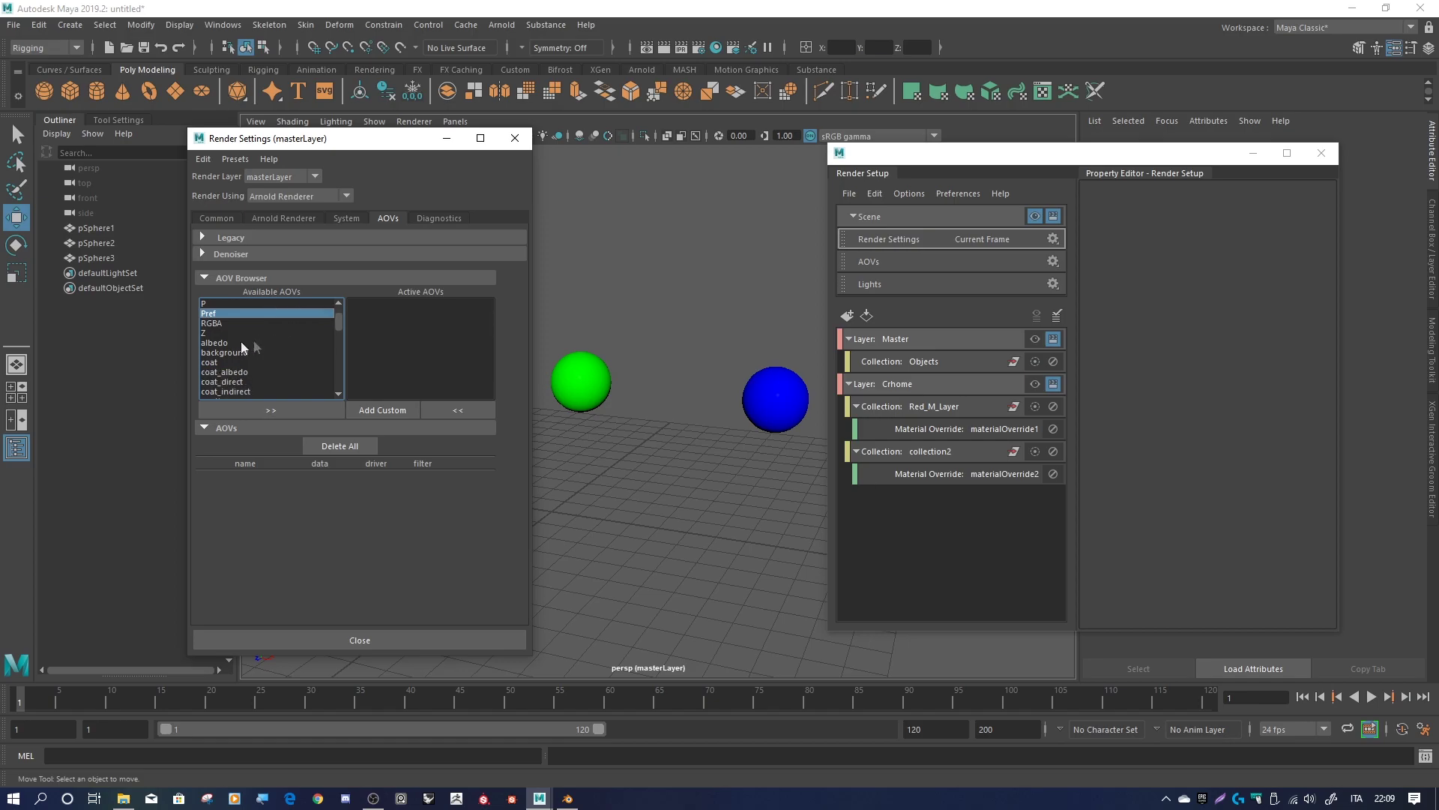
{"action": "scroll", "coordinate": [282, 343], "scroll_direction": "down", "scroll_amount": 2}
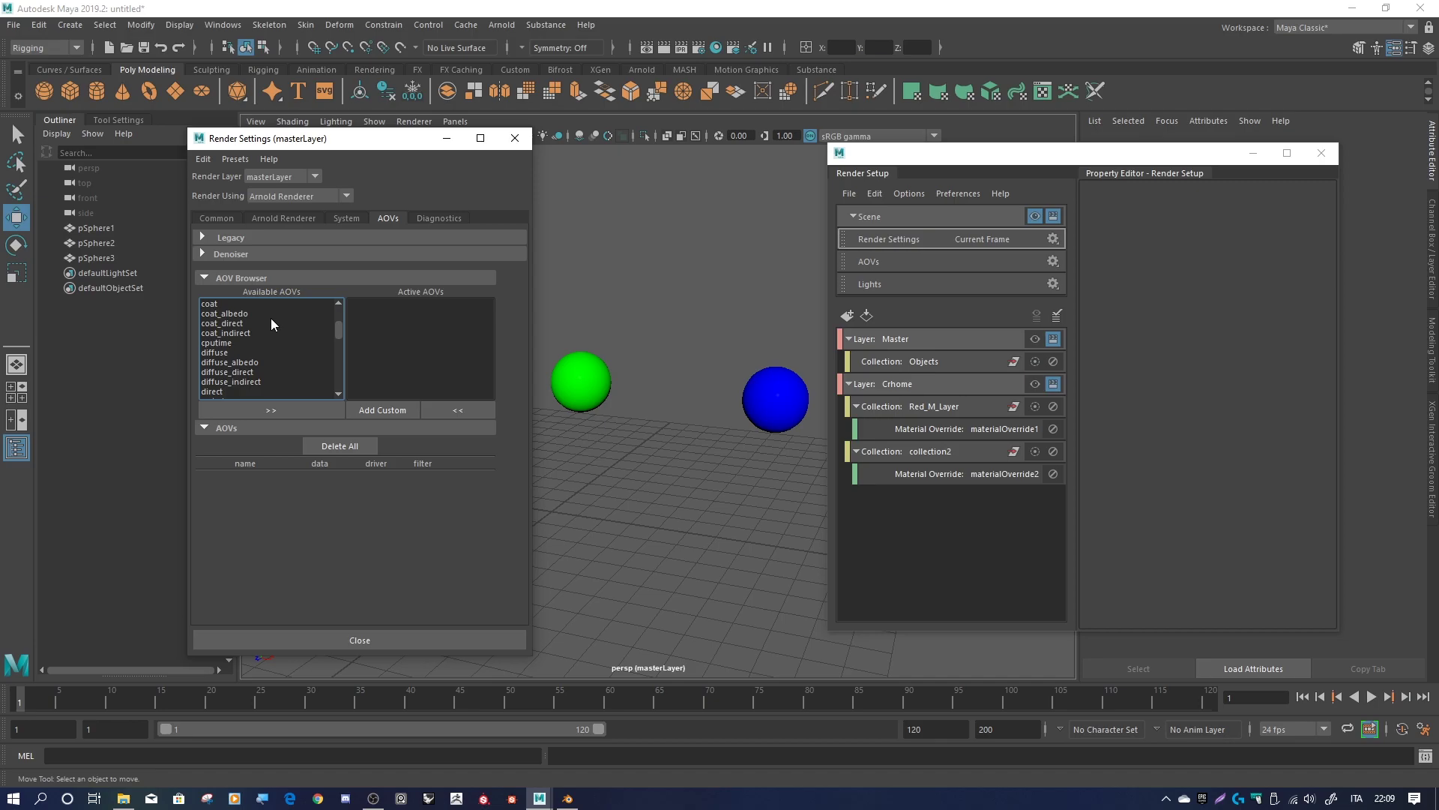
{"action": "scroll", "coordinate": [240, 331], "scroll_direction": "down", "scroll_amount": 1}
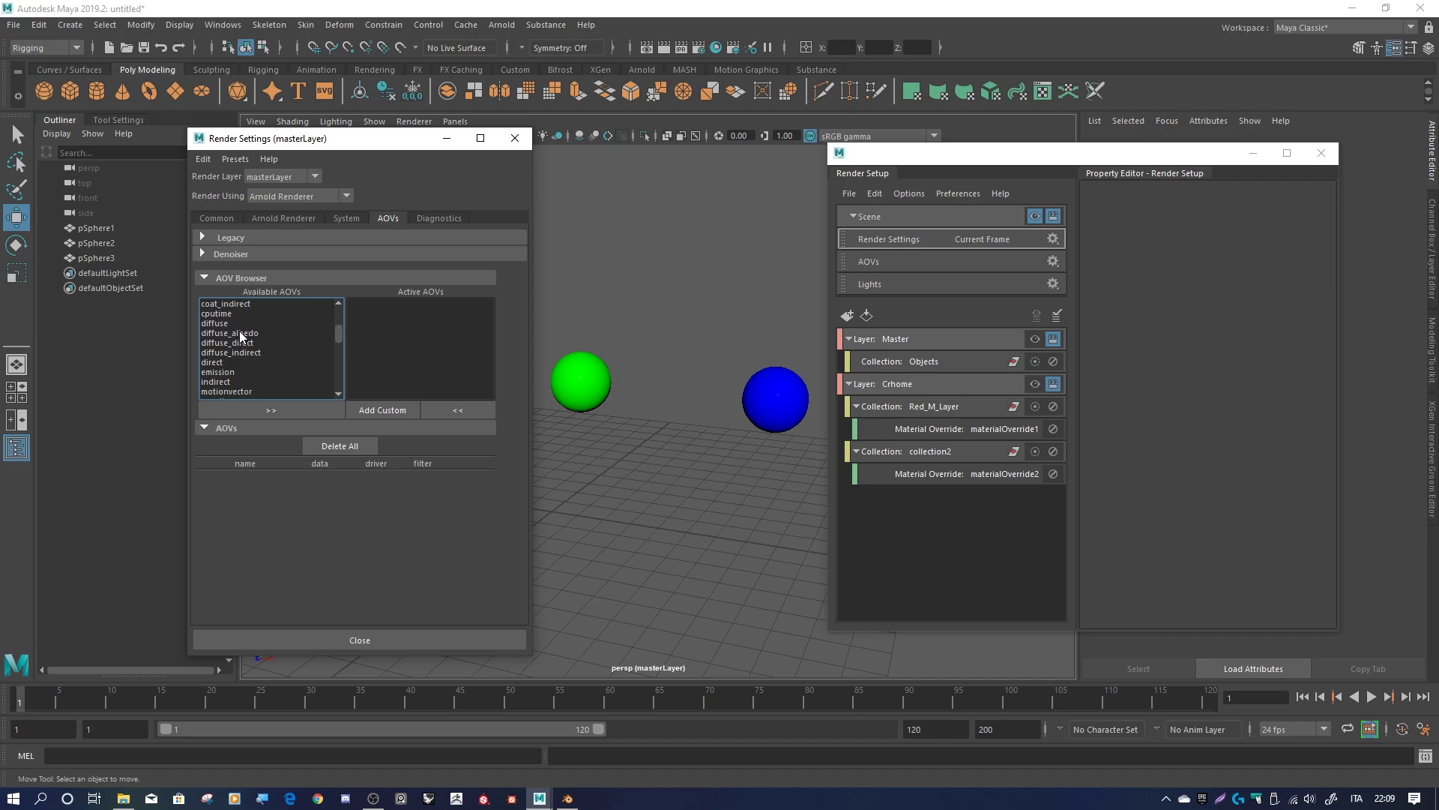
{"action": "scroll", "coordinate": [240, 331], "scroll_direction": "down", "scroll_amount": 1}
{"action": "scroll", "coordinate": [245, 349], "scroll_direction": "down", "scroll_amount": 3}
{"action": "scroll", "coordinate": [249, 344], "scroll_direction": "down", "scroll_amount": 2}
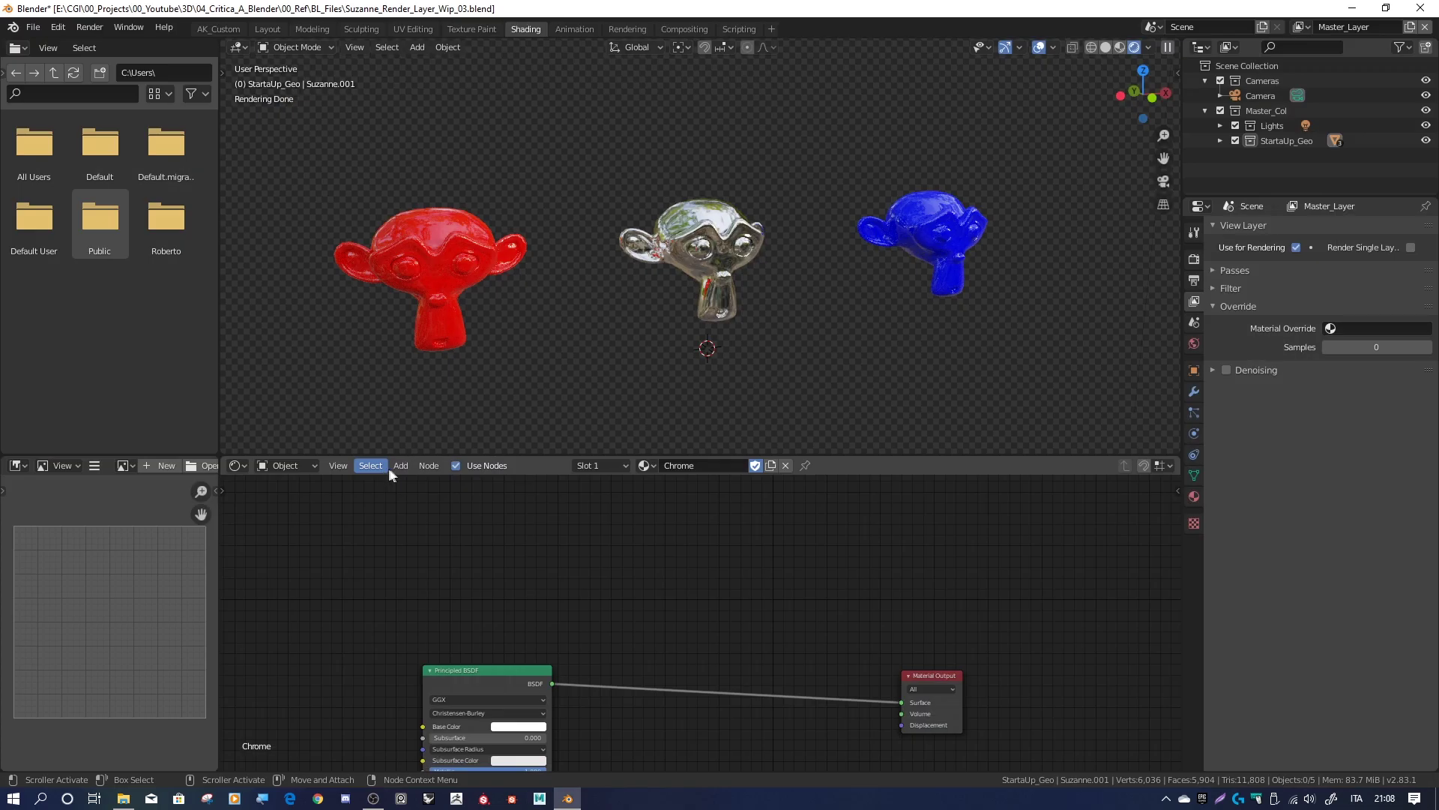
{"action": "left_click", "coordinate": [398, 465]}
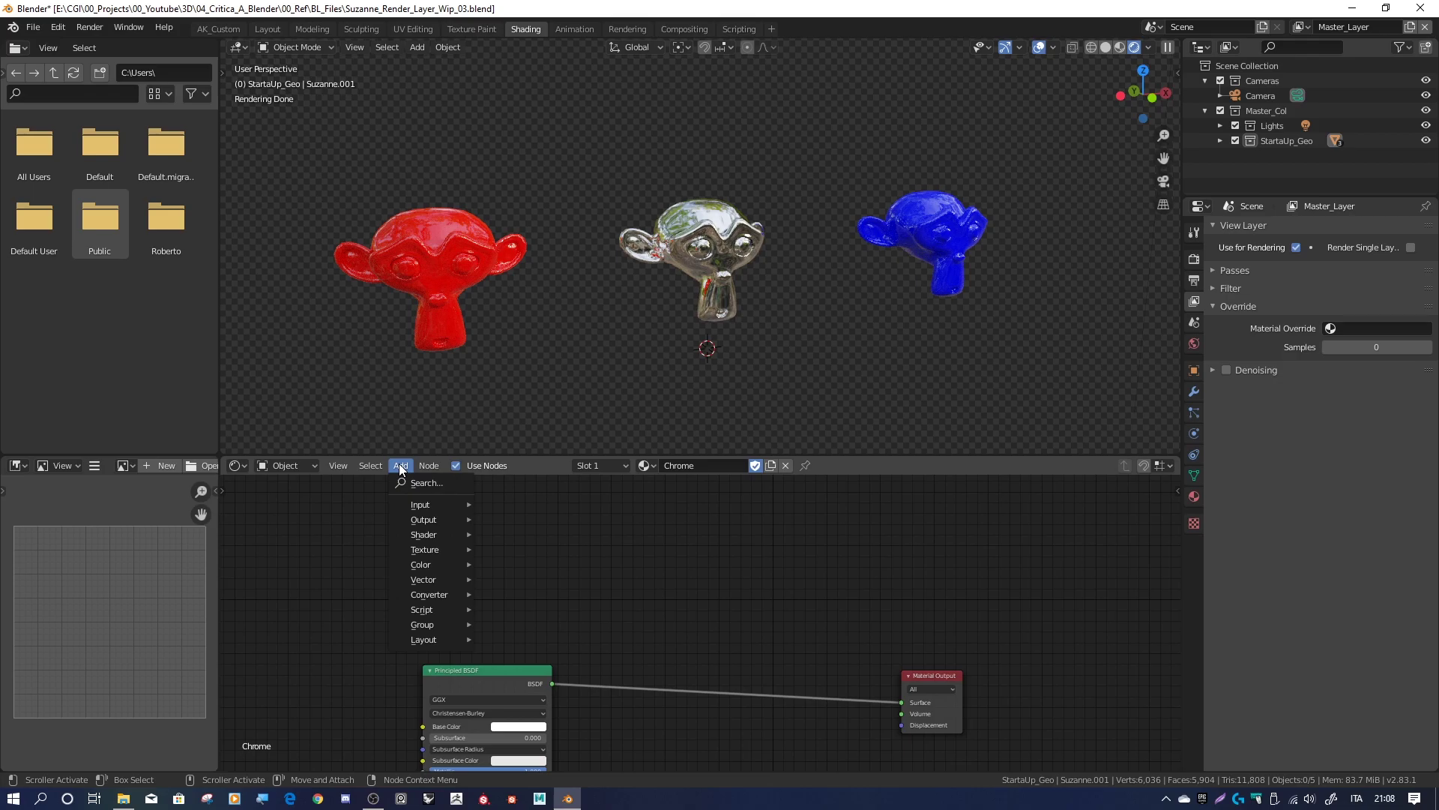
Add an AOV Output node to the Chrome material, placed above the Material Output
{"action": "left_click", "coordinate": [510, 519]}
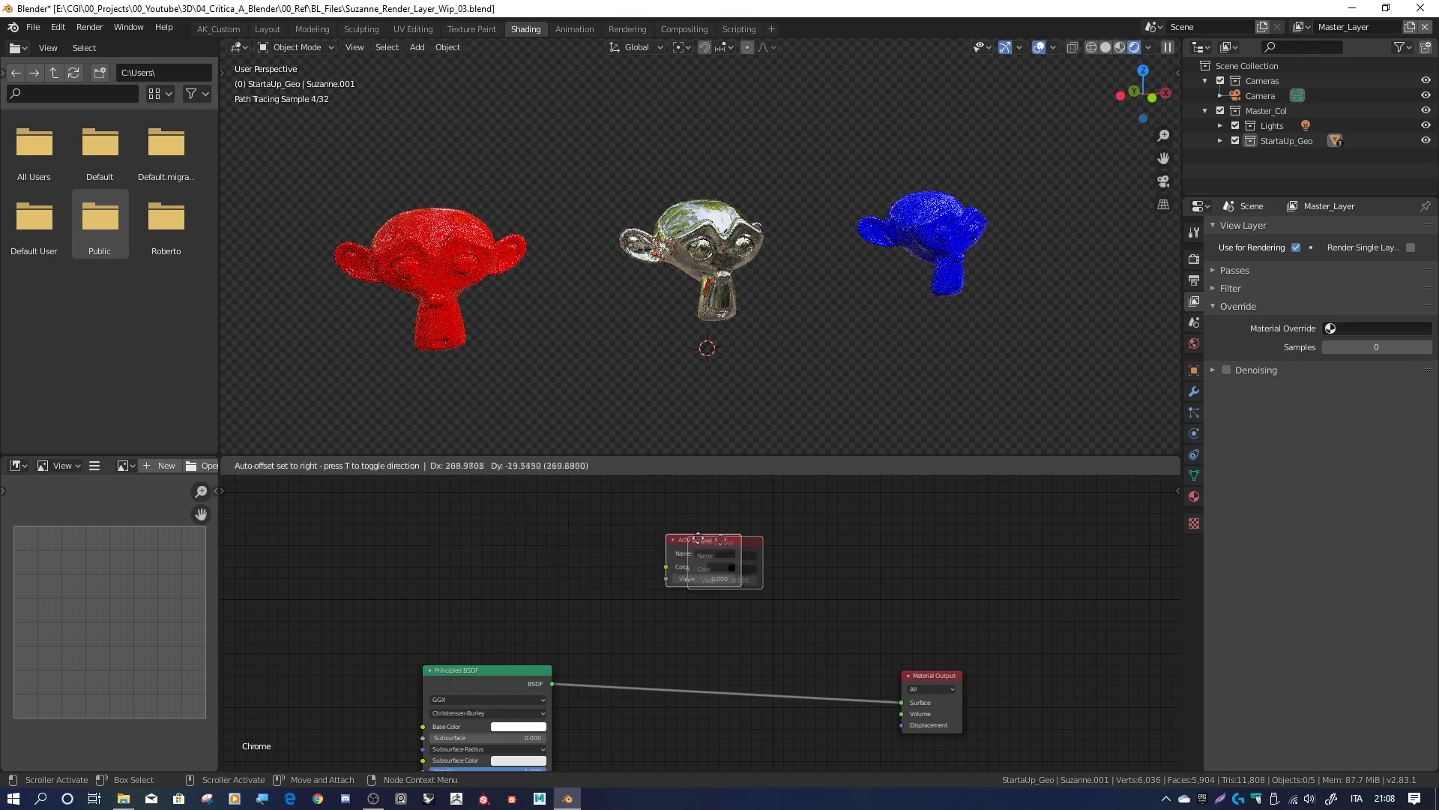
{"action": "left_click", "coordinate": [828, 528]}
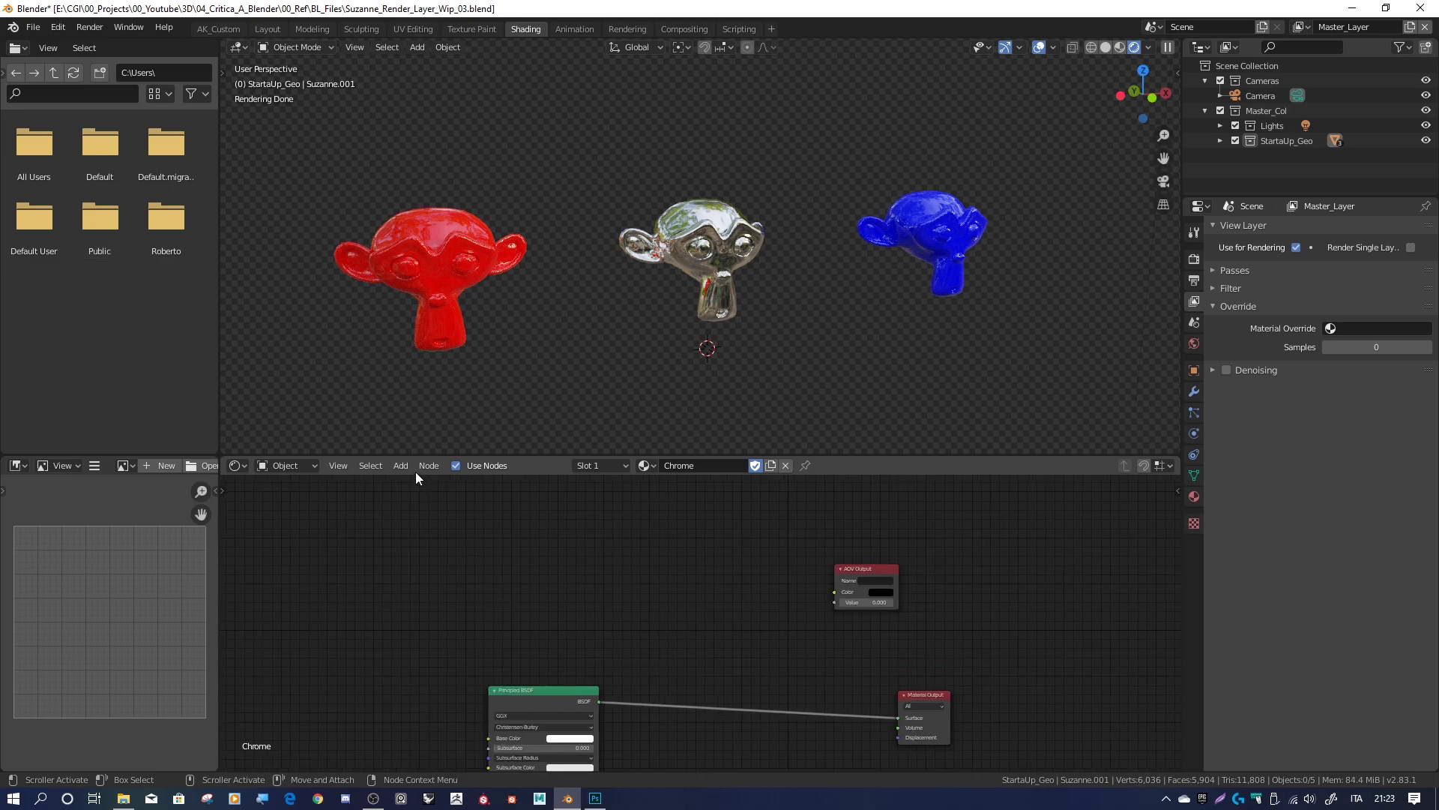
{"action": "left_click", "coordinate": [402, 466]}
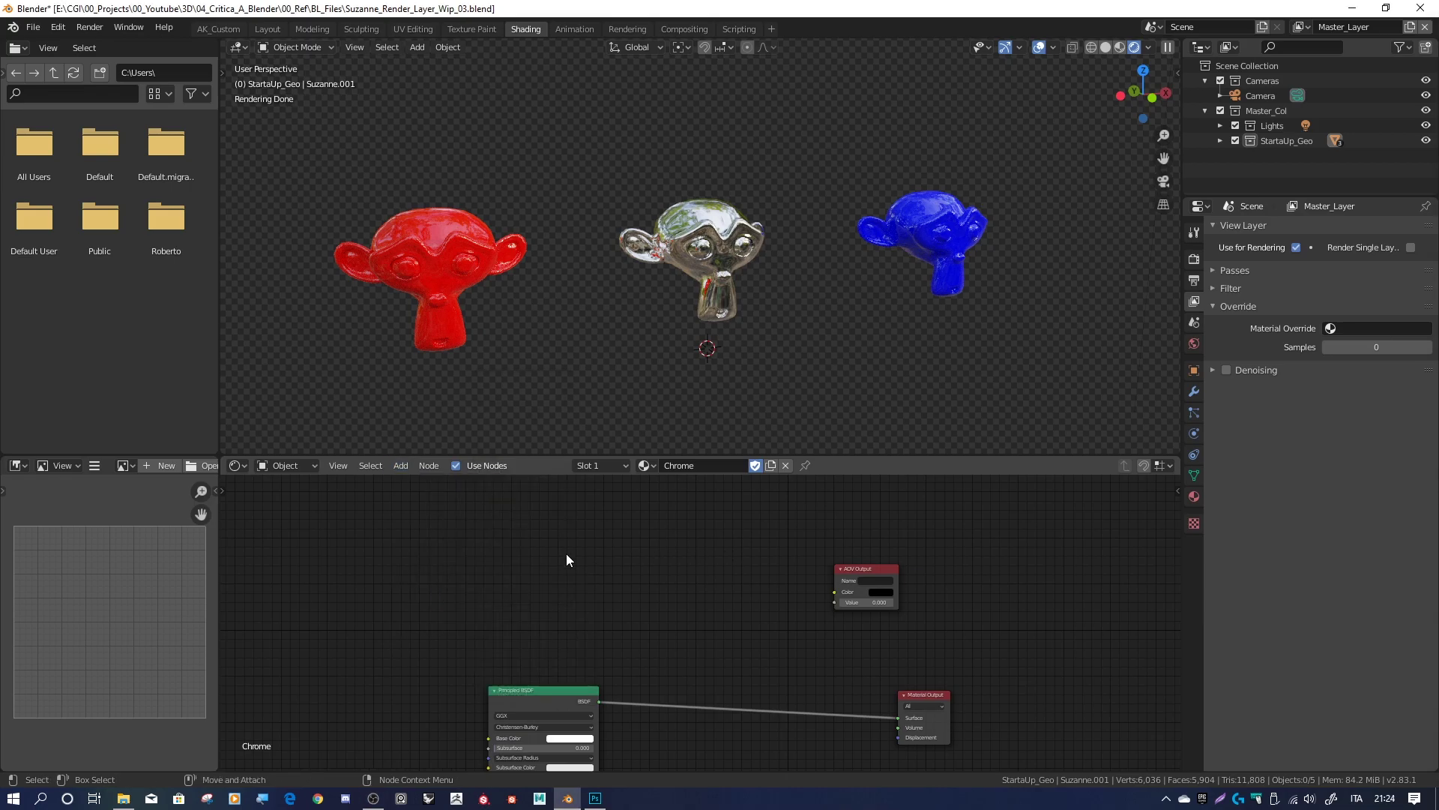
Connect the Principled BSDF output to the AOV Output's Color input
{"action": "key", "text": "q"}
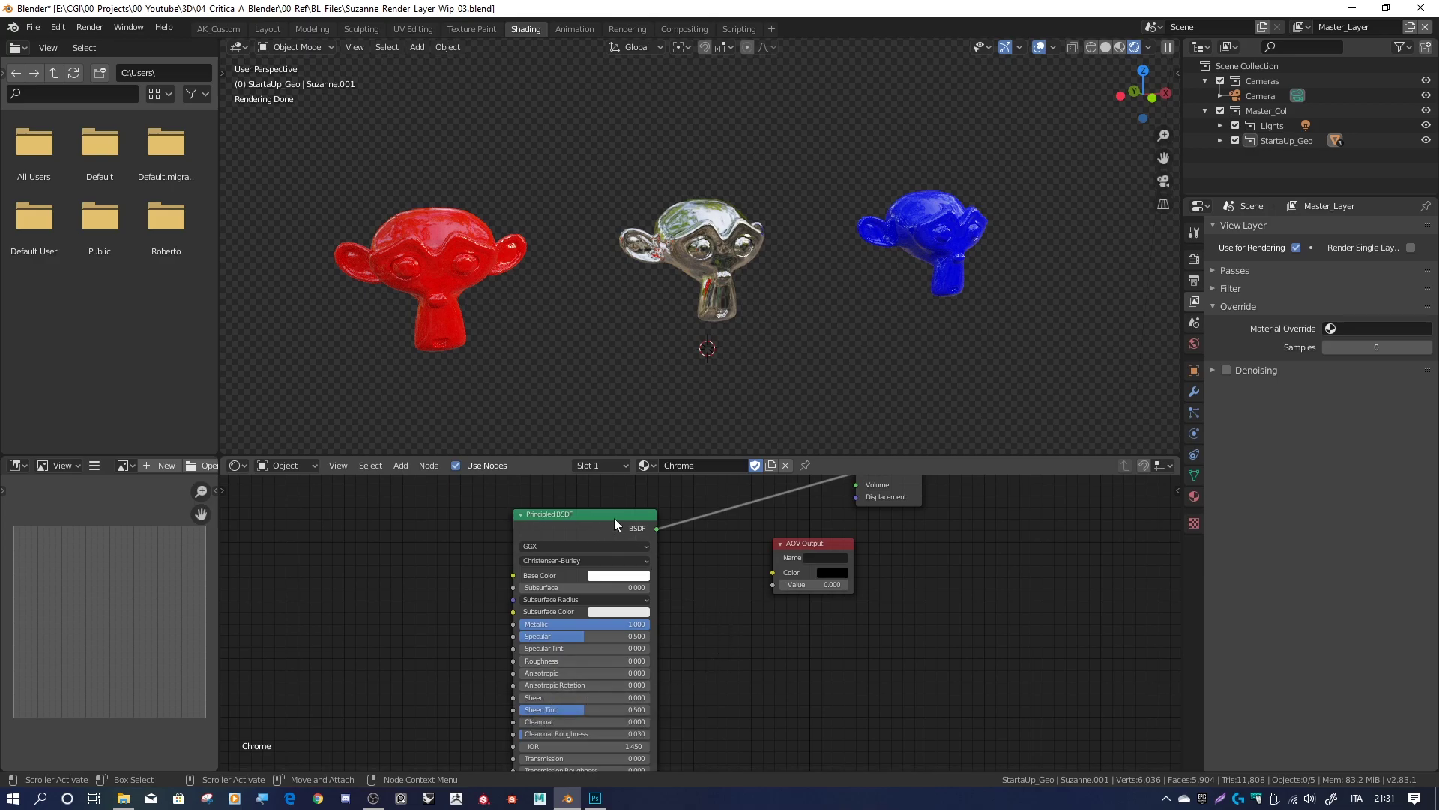
{"action": "left_click_drag", "start_coordinate": [657, 529], "coordinate": [773, 573]}
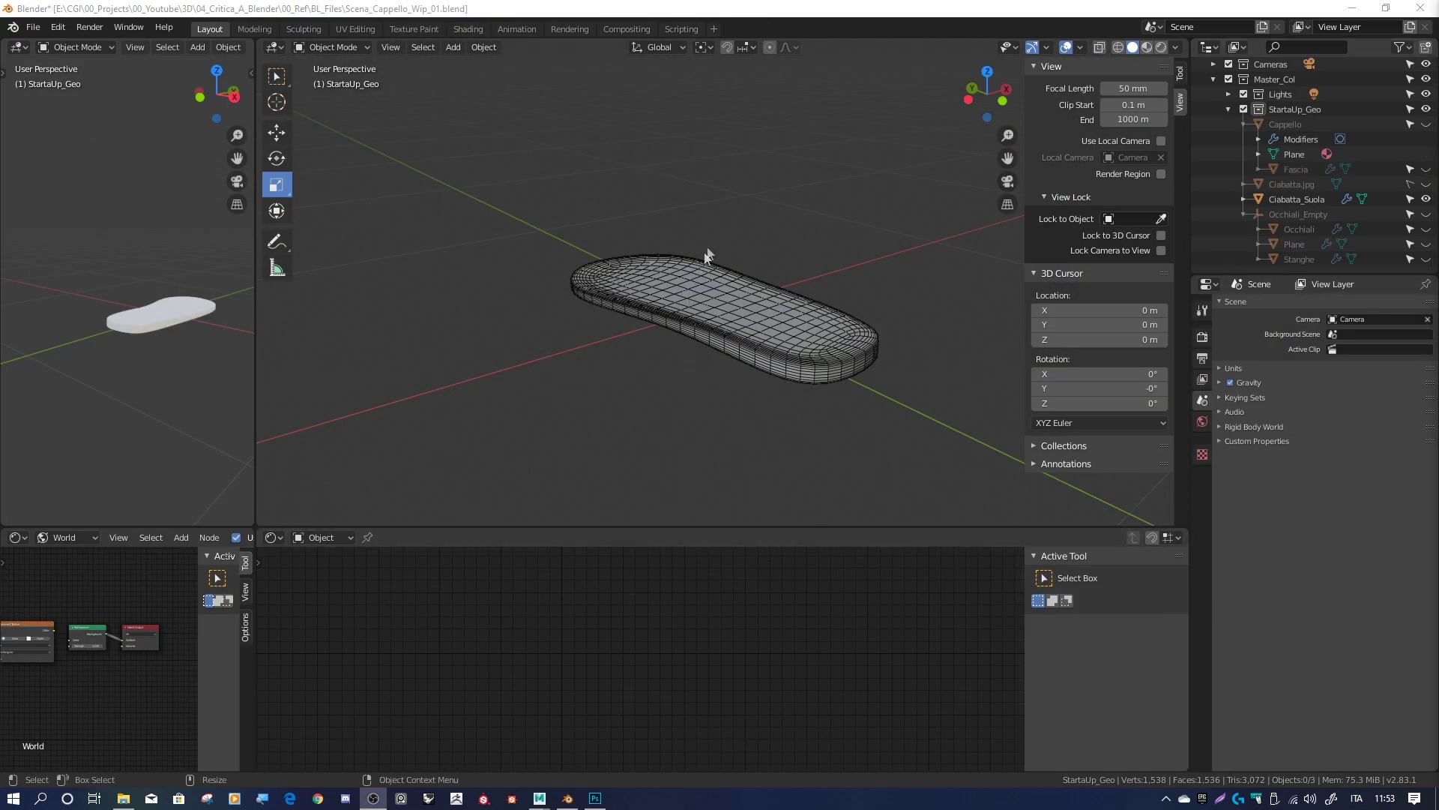
Hide the Ciabatta_Suola sole with its Outliner eye icon, leaving the viewport empty
{"action": "mouse_move", "coordinate": [719, 223]}
{"action": "middle_mouse_down"}
{"action": "mouse_move", "coordinate": [780, 227]}
{"action": "mouse_move", "coordinate": [597, 217]}
{"action": "middle_mouse_up"}
{"action": "left_click", "coordinate": [740, 302]}
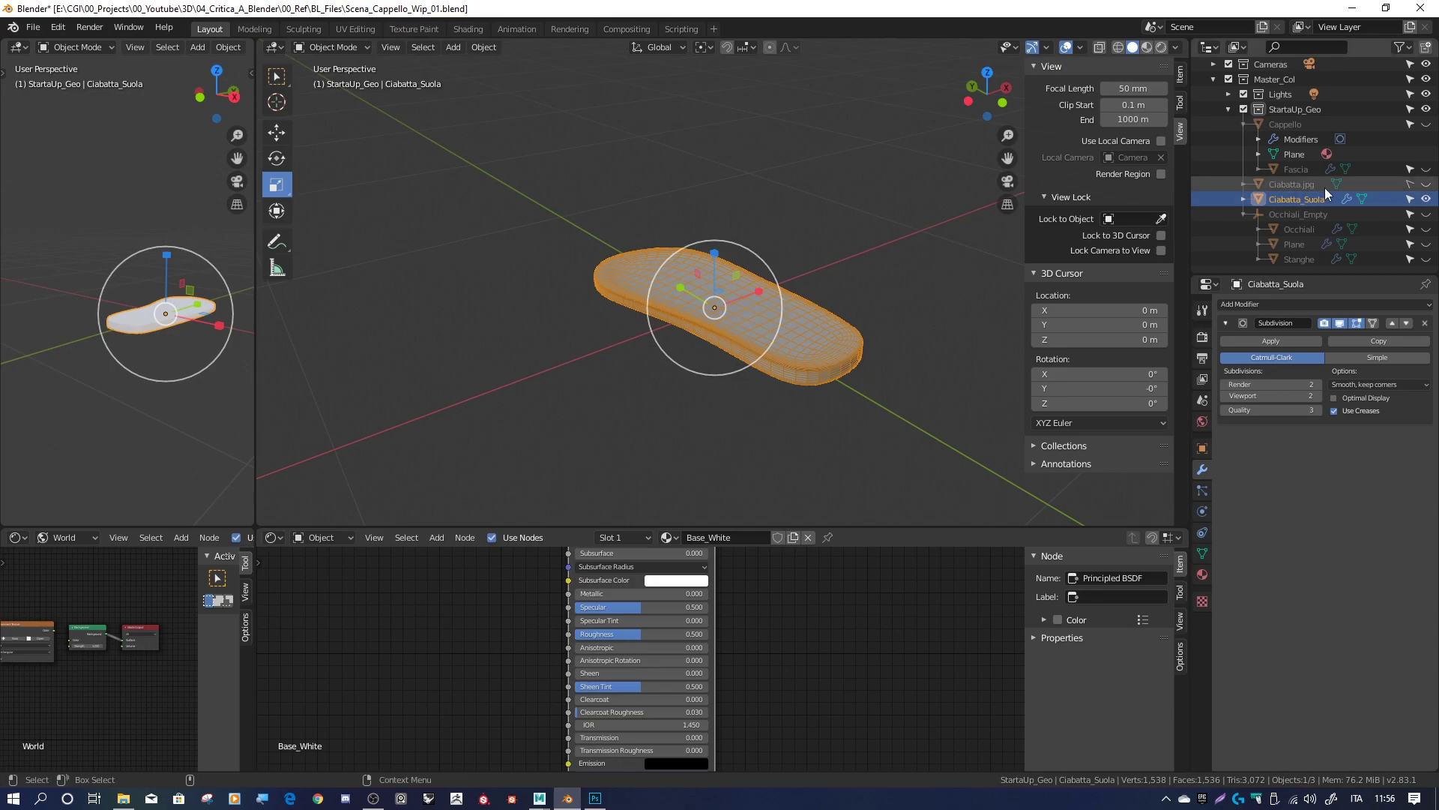
{"action": "left_click", "coordinate": [1426, 199]}
{"action": "middle_click_drag", "start_coordinate": [723, 267], "coordinate": [694, 225]}
{"action": "left_click", "coordinate": [453, 46]}
{"action": "mouse_move", "coordinate": [474, 64]}
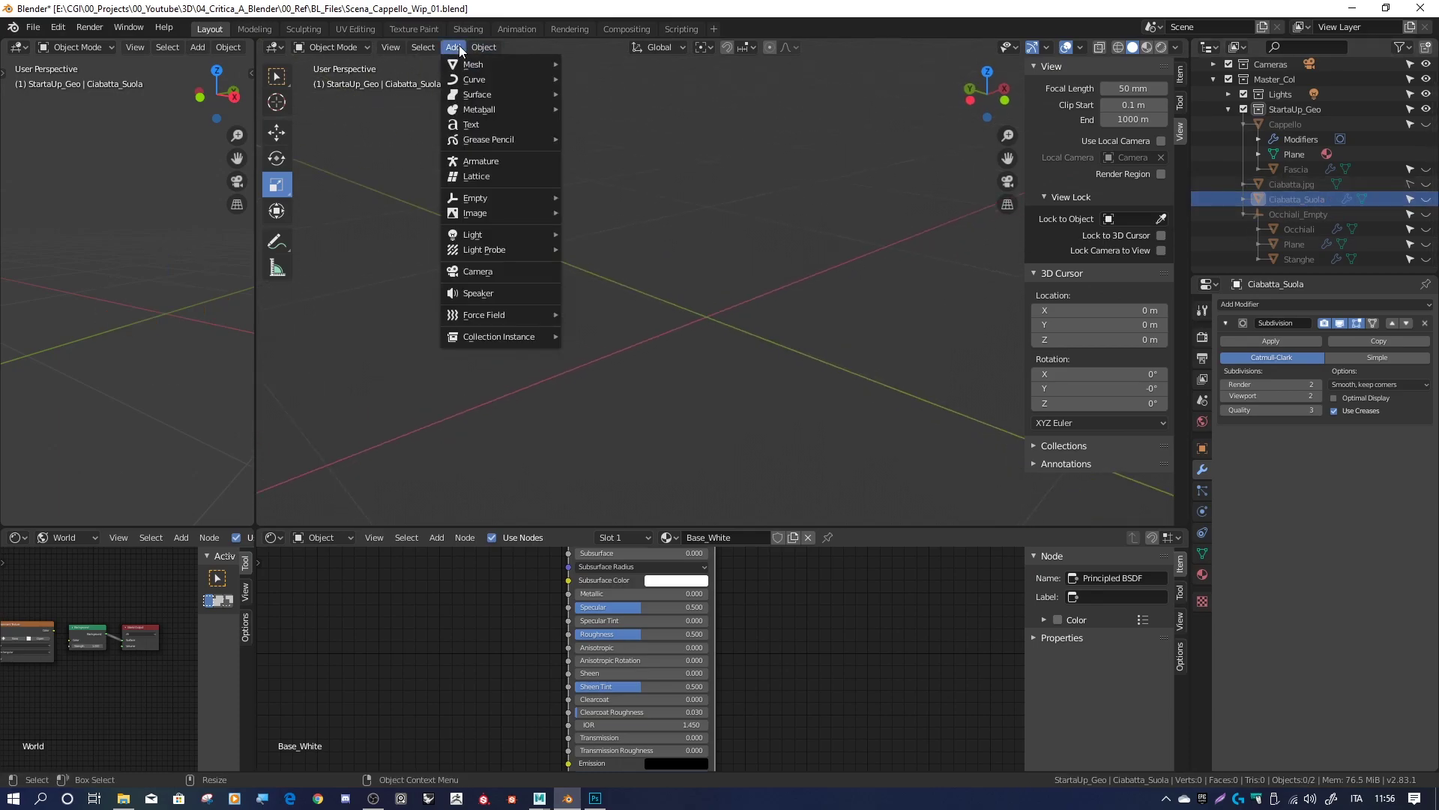
Add a plane, select one of its edges in Edit Mode, and undo a trial upward extrusion
{"action": "left_click", "coordinate": [594, 64]}
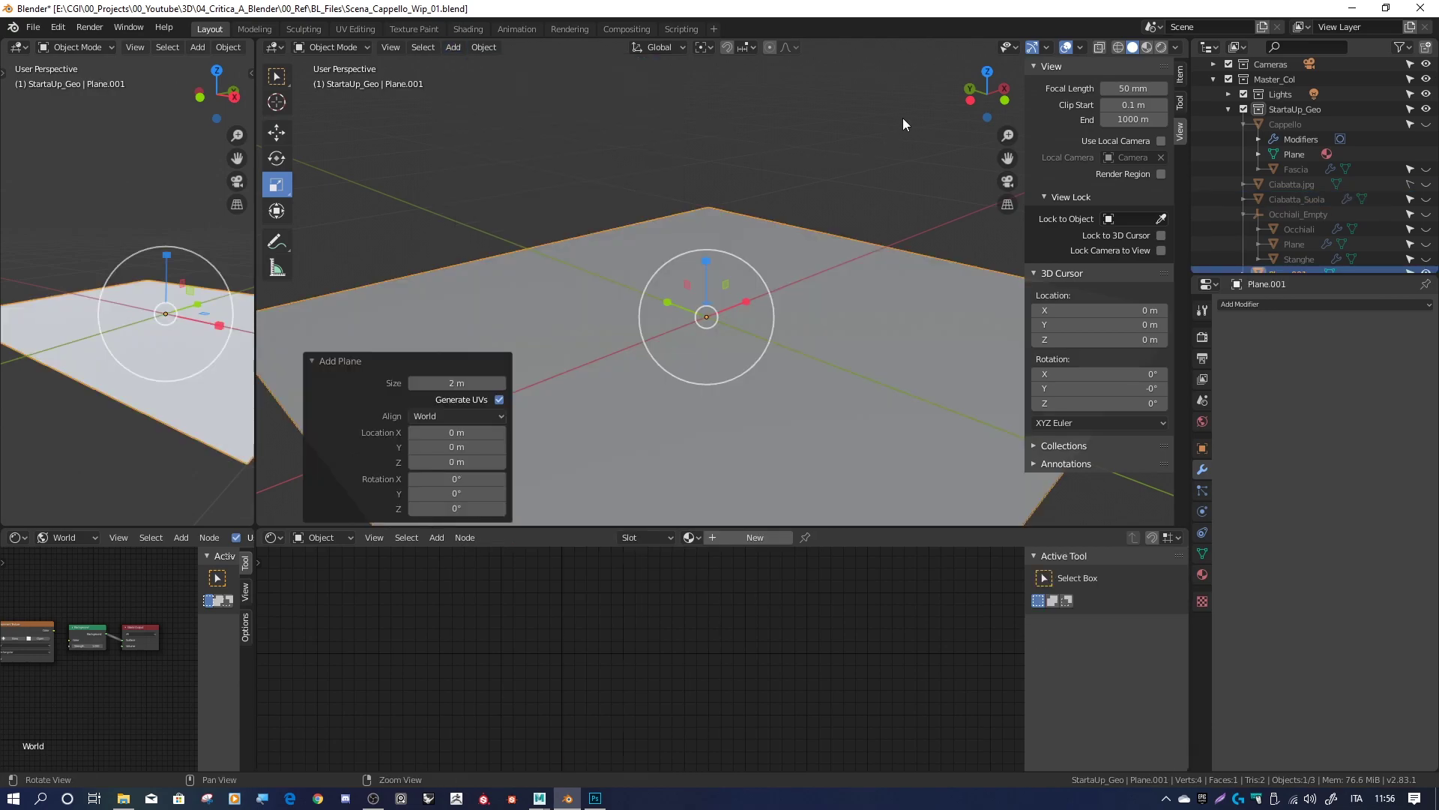
{"action": "scroll", "coordinate": [814, 158], "scroll_direction": "down", "scroll_amount": 3}
{"action": "middle_click_drag", "start_coordinate": [826, 192], "coordinate": [783, 147]}
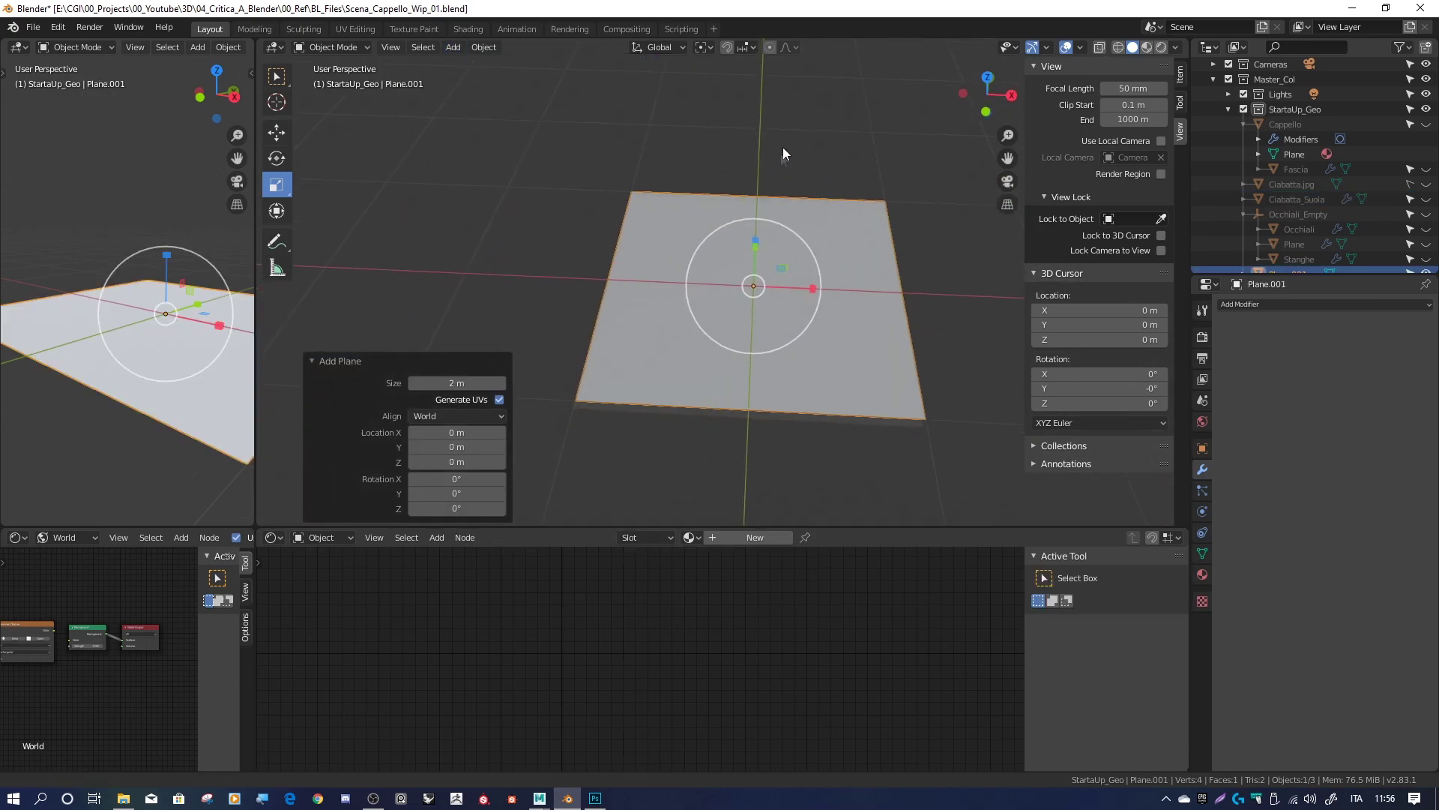
{"action": "key", "text": "Tab"}
{"action": "left_click", "coordinate": [740, 137]}
{"action": "mouse_move", "coordinate": [557, 105]}
{"action": "middle_mouse_down"}
{"action": "mouse_move", "coordinate": [700, 173]}
{"action": "mouse_move", "coordinate": [672, 183]}
{"action": "mouse_move", "coordinate": [839, 158]}
{"action": "middle_mouse_up"}
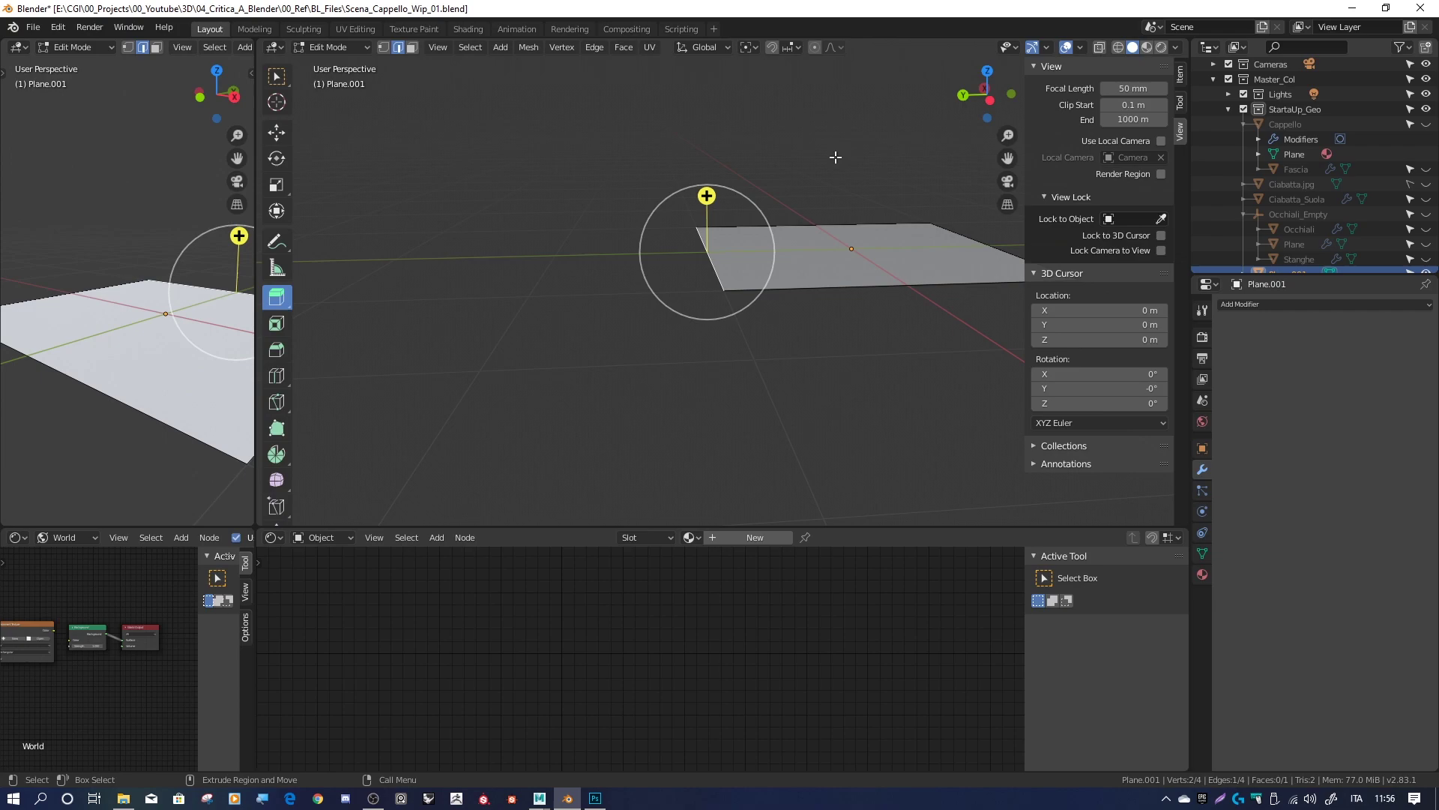
{"action": "left_click_drag", "start_coordinate": [707, 196], "coordinate": [716, 117]}
{"action": "mouse_move", "coordinate": [828, 130]}
{"action": "middle_mouse_down"}
{"action": "mouse_move", "coordinate": [881, 113]}
{"action": "mouse_move", "coordinate": [836, 127]}
{"action": "mouse_move", "coordinate": [827, 172]}
{"action": "mouse_move", "coordinate": [768, 238]}
{"action": "middle_mouse_up"}
{"action": "key", "text": "ctrl+z"}
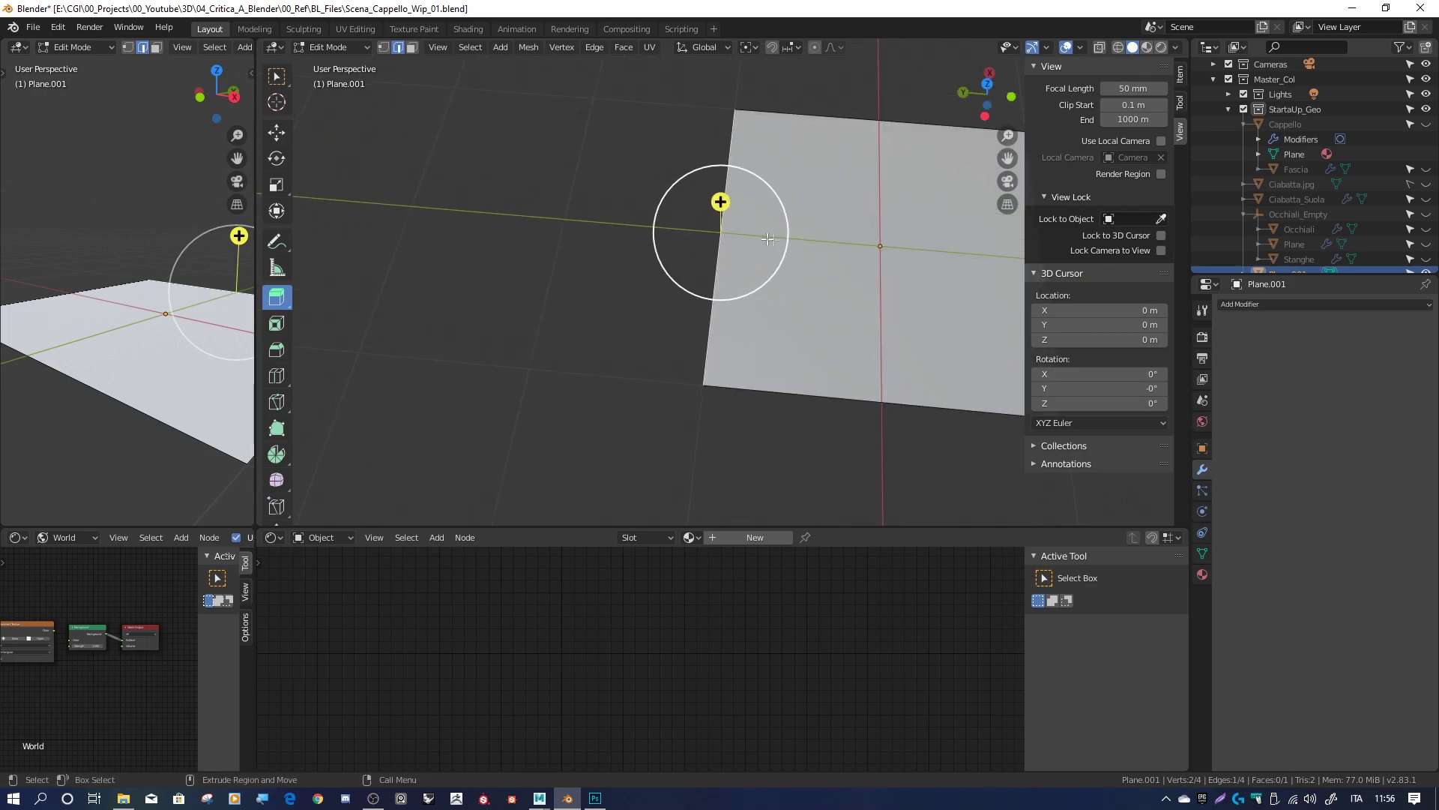
Extrude the edge along the X axis, then undo it to restore the flat face
{"action": "mouse_move", "coordinate": [763, 248]}
{"action": "left_mouse_down"}
{"action": "mouse_move", "coordinate": [625, 195]}
{"action": "mouse_move", "coordinate": [549, 205]}
{"action": "left_mouse_up"}
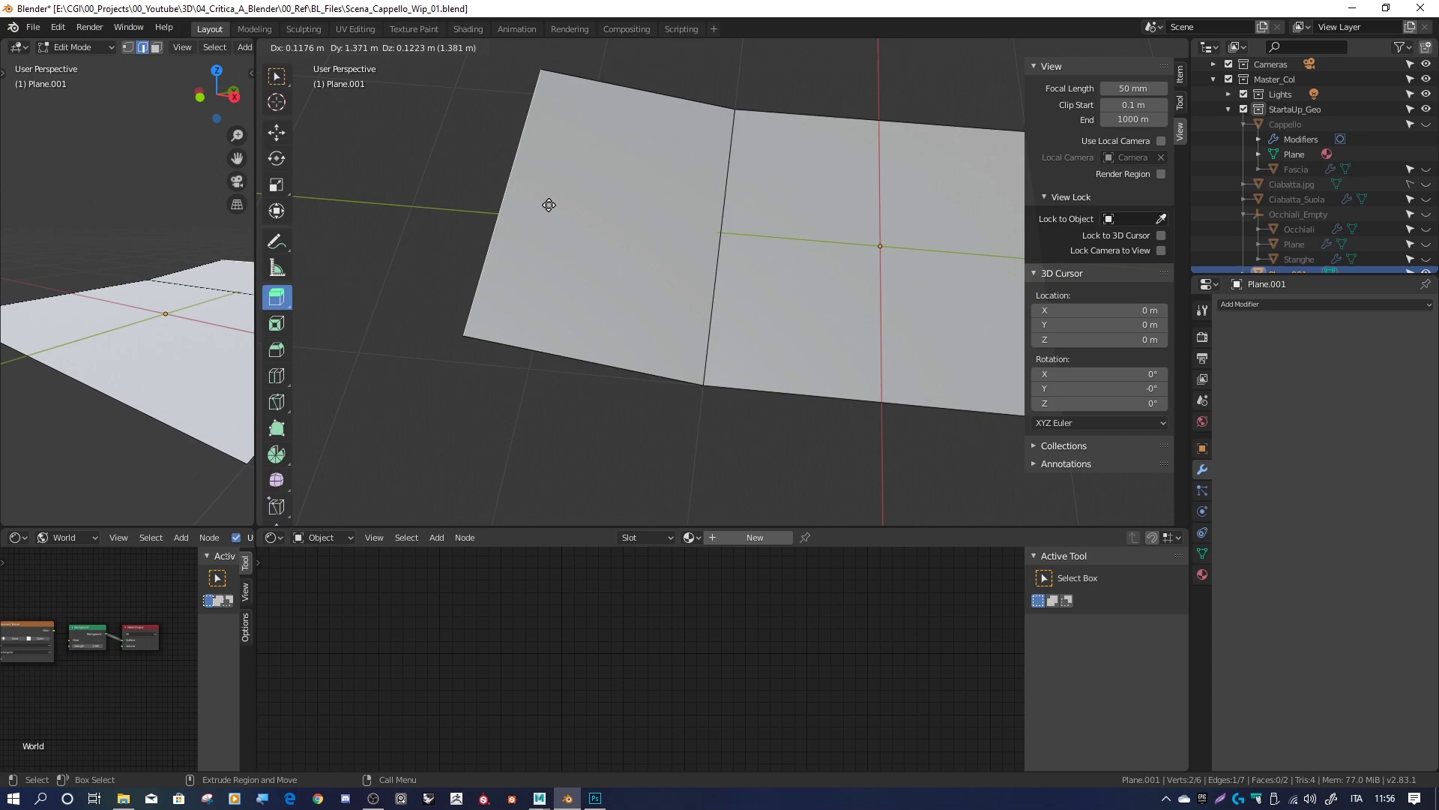
{"action": "key", "text": "x"}
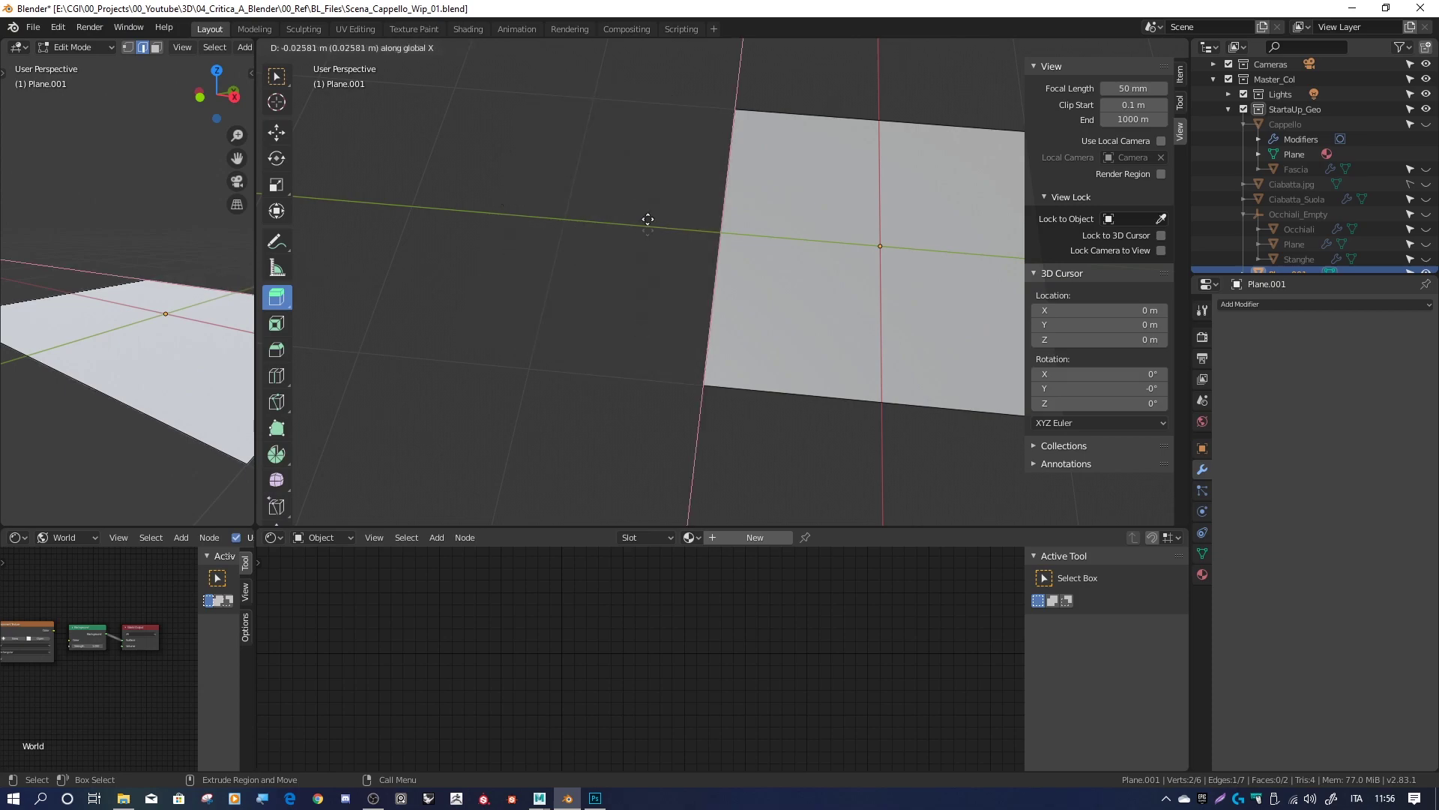
{"action": "left_click_drag", "start_coordinate": [648, 230], "coordinate": [576, 230]}
{"action": "left_click", "coordinate": [590, 194]}
{"action": "middle_click_drag", "start_coordinate": [590, 194], "coordinate": [716, 218]}
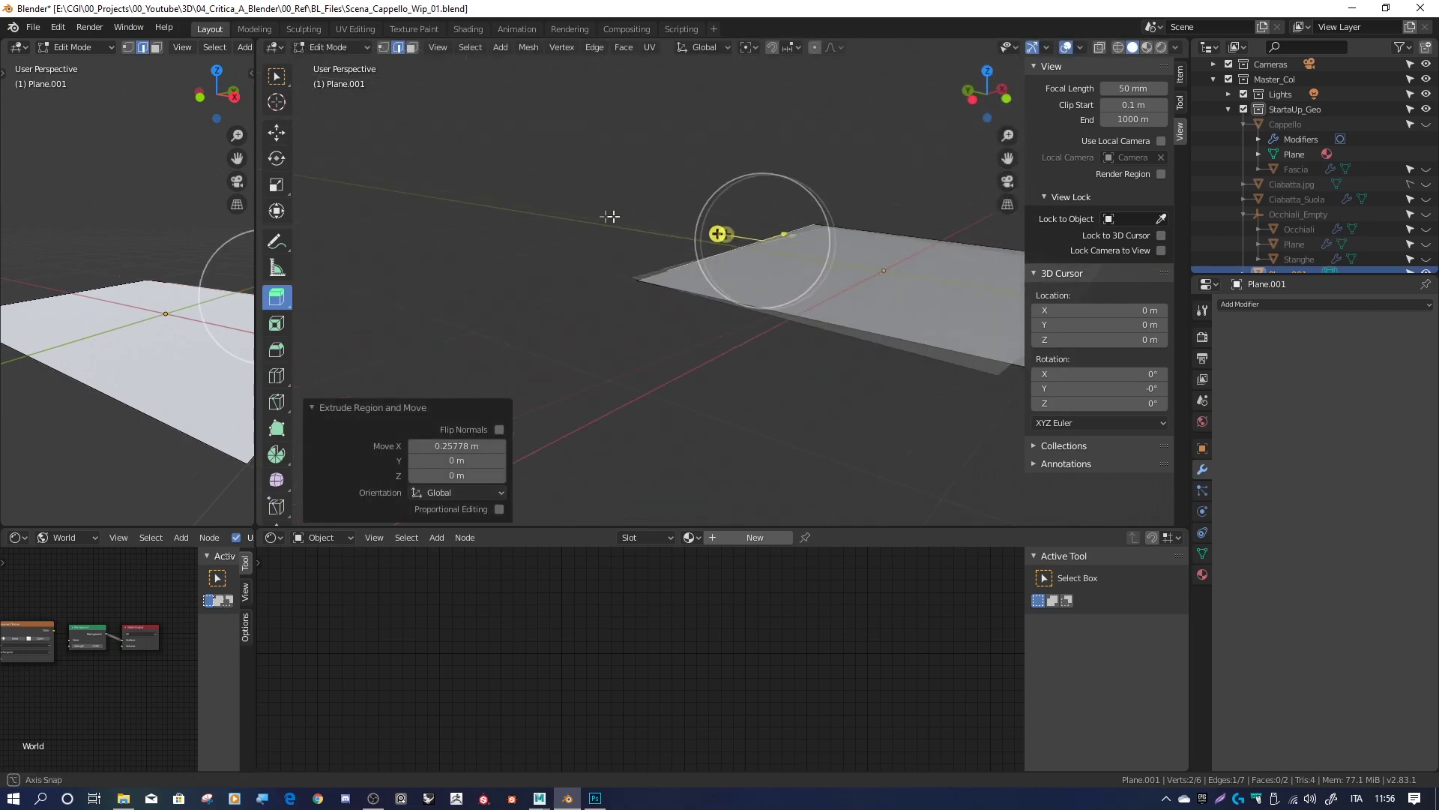
{"action": "key", "text": "ctrl+z"}
{"action": "mouse_move", "coordinate": [887, 170]}
{"action": "middle_mouse_down"}
{"action": "mouse_move", "coordinate": [809, 190]}
{"action": "mouse_move", "coordinate": [755, 143]}
{"action": "mouse_move", "coordinate": [829, 150]}
{"action": "mouse_move", "coordinate": [844, 192]}
{"action": "mouse_move", "coordinate": [800, 173]}
{"action": "mouse_move", "coordinate": [842, 168]}
{"action": "mouse_move", "coordinate": [882, 132]}
{"action": "middle_mouse_up"}
In Maya, undo the existing extrusion and select the plane's right edge with the Move tool
{"action": "left_click", "coordinate": [1352, 8]}
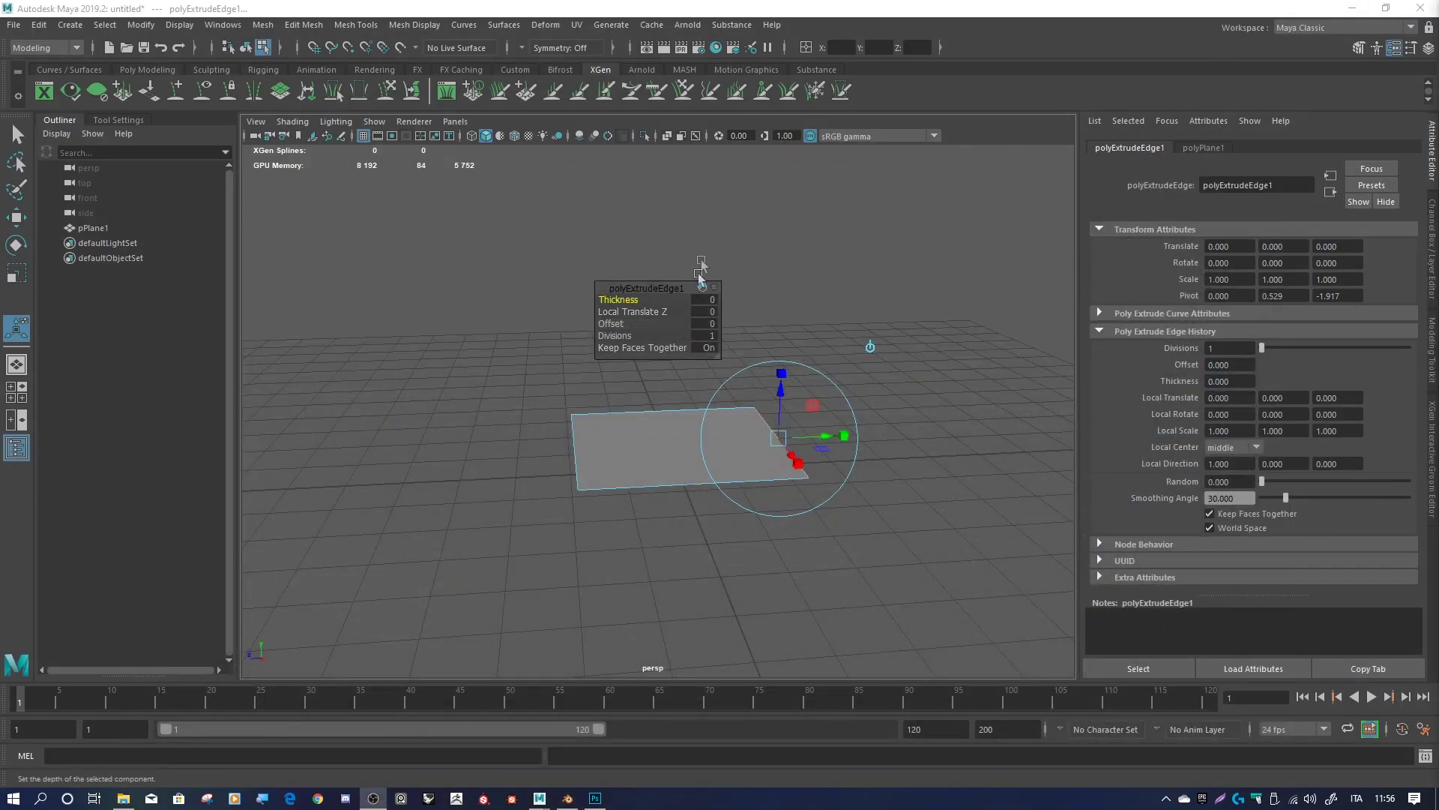
{"action": "key", "text": "ctrl+z"}
{"action": "left_click_drag", "start_coordinate": [811, 237], "coordinate": [786, 240], "text": "alt"}
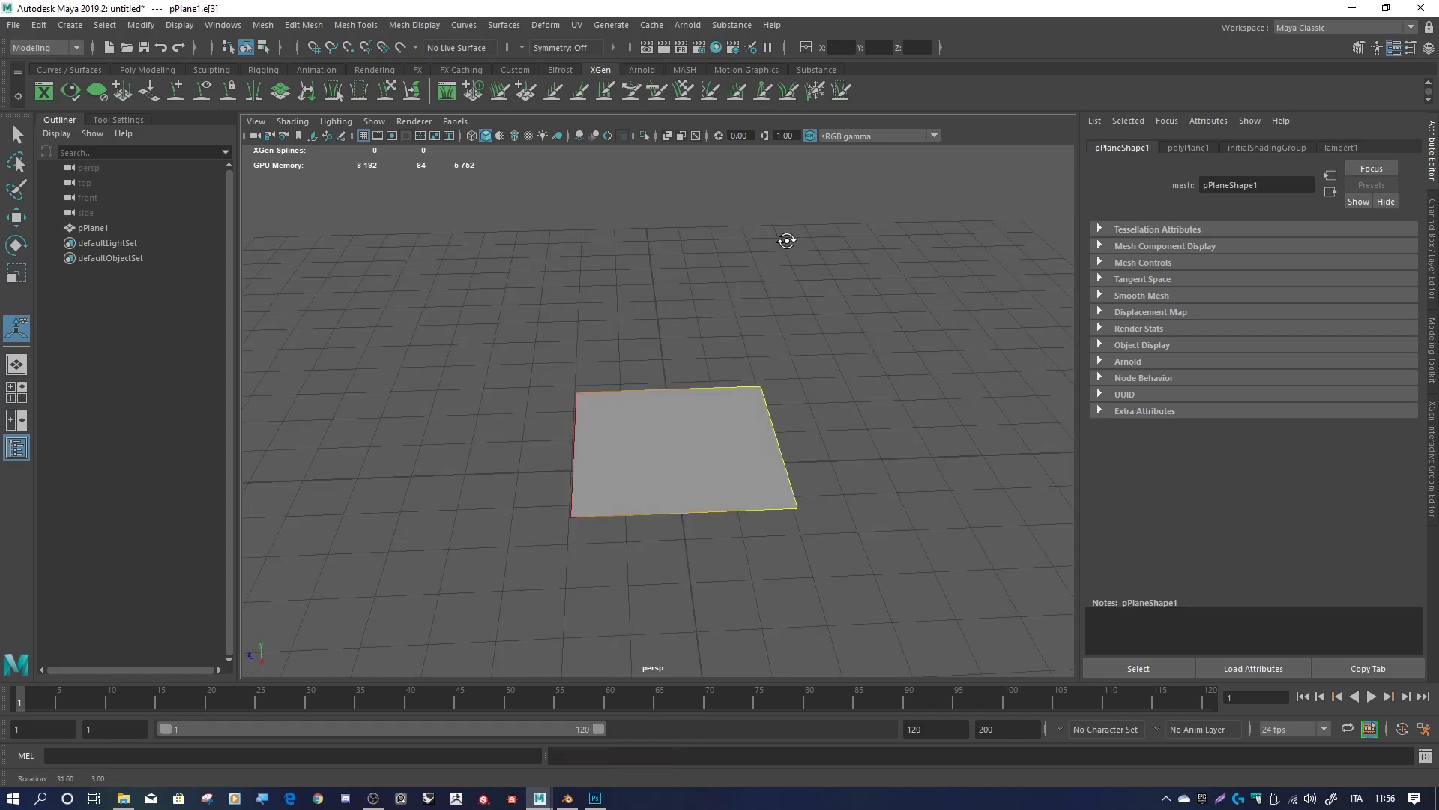
{"action": "left_click", "coordinate": [785, 240]}
{"action": "left_click", "coordinate": [780, 399]}
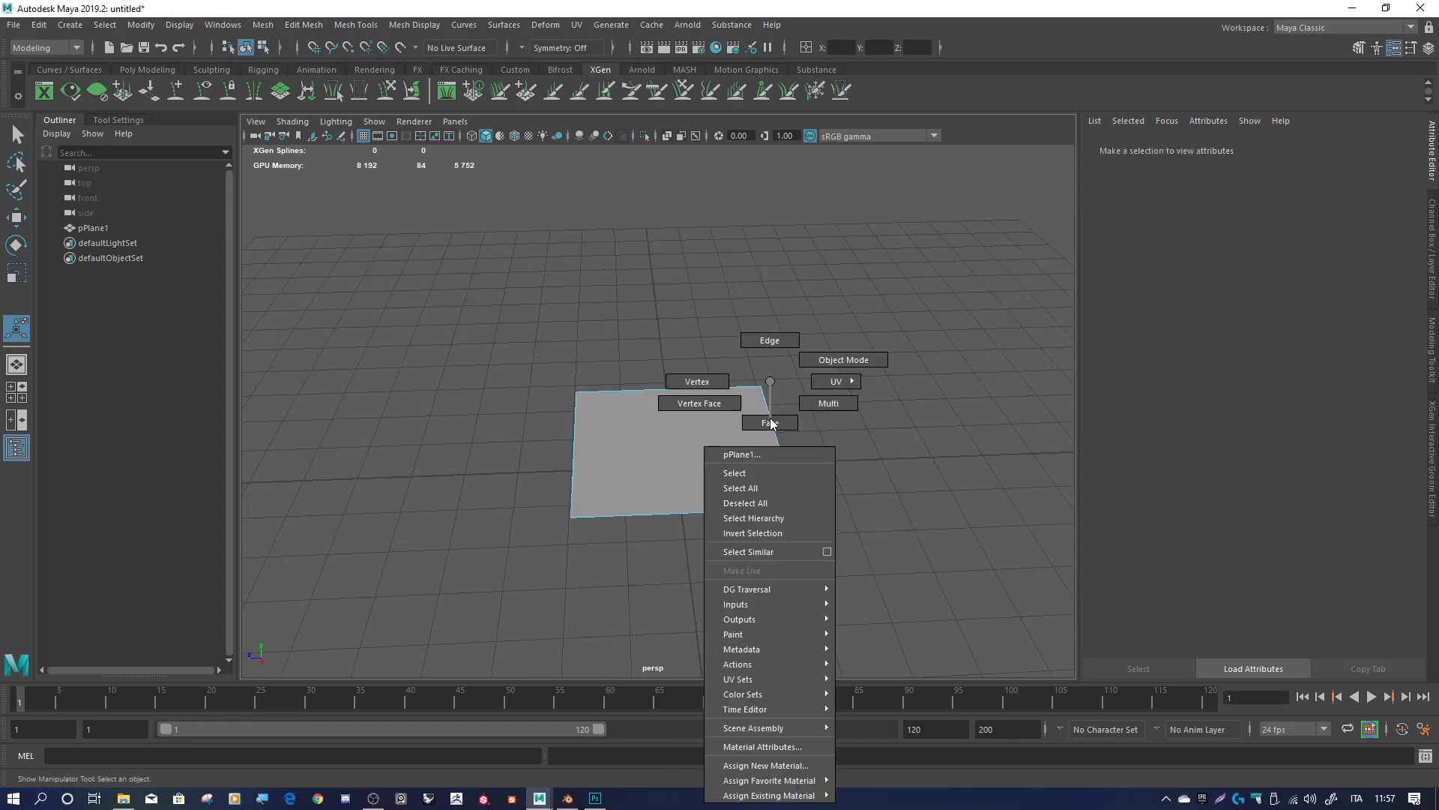
{"action": "right_click_drag", "start_coordinate": [770, 417], "coordinate": [771, 349]}
{"action": "left_click", "coordinate": [775, 424]}
{"action": "mouse_move", "coordinate": [817, 415]}
{"action": "left_mouse_down", "text": "alt"}
{"action": "mouse_move", "coordinate": [839, 344]}
{"action": "mouse_move", "coordinate": [887, 303]}
{"action": "left_mouse_up", "text": "alt"}
{"action": "key", "text": "w"}
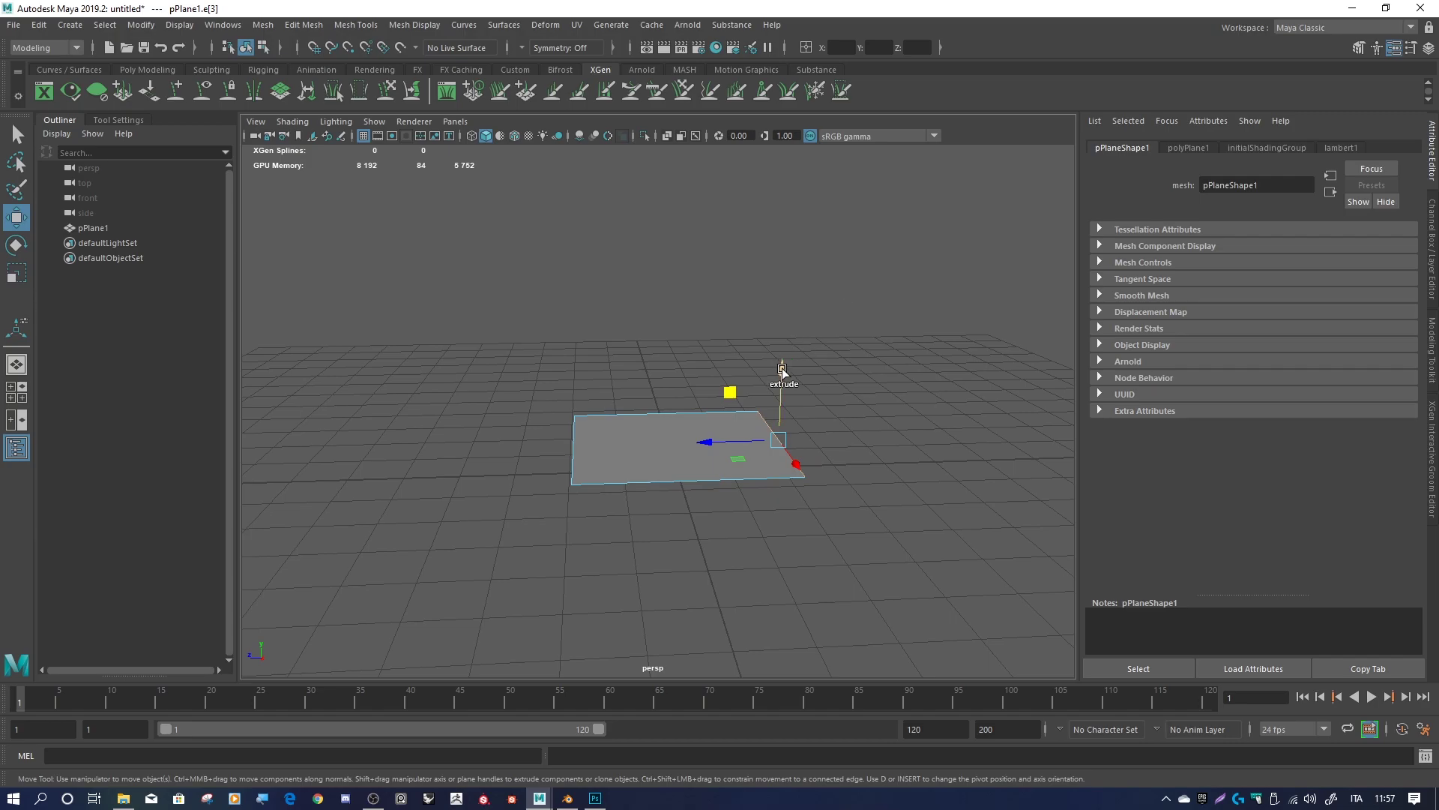
Try Shift-drag extrusions of the edge upward and outward along X, undoing each
{"action": "left_click_drag", "start_coordinate": [782, 371], "coordinate": [817, 292], "text": "shift"}
{"action": "key", "text": "ctrl+z"}
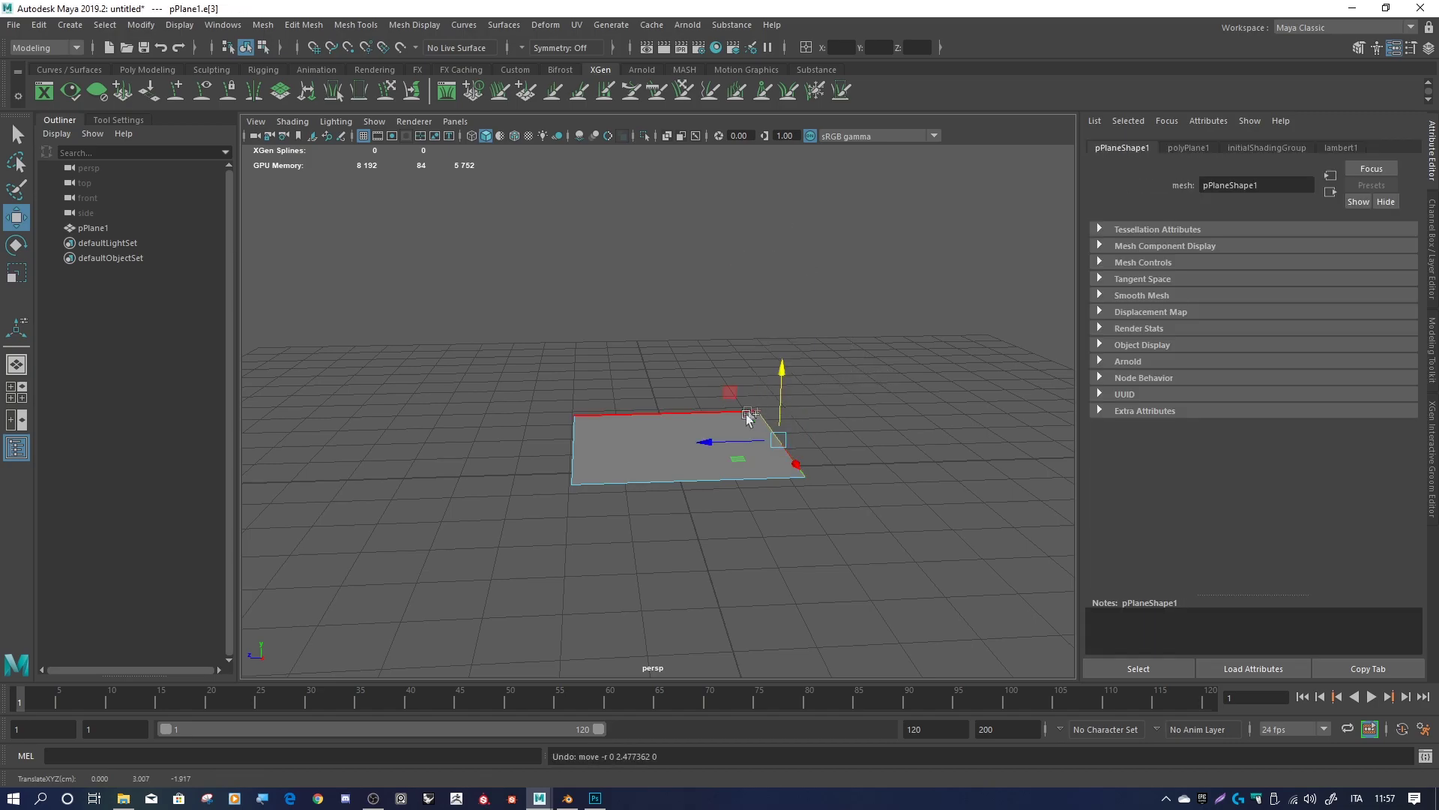
{"action": "left_click_drag", "start_coordinate": [706, 443], "coordinate": [861, 435], "text": "shift"}
{"action": "left_click_drag", "start_coordinate": [922, 360], "coordinate": [890, 332], "text": "alt"}
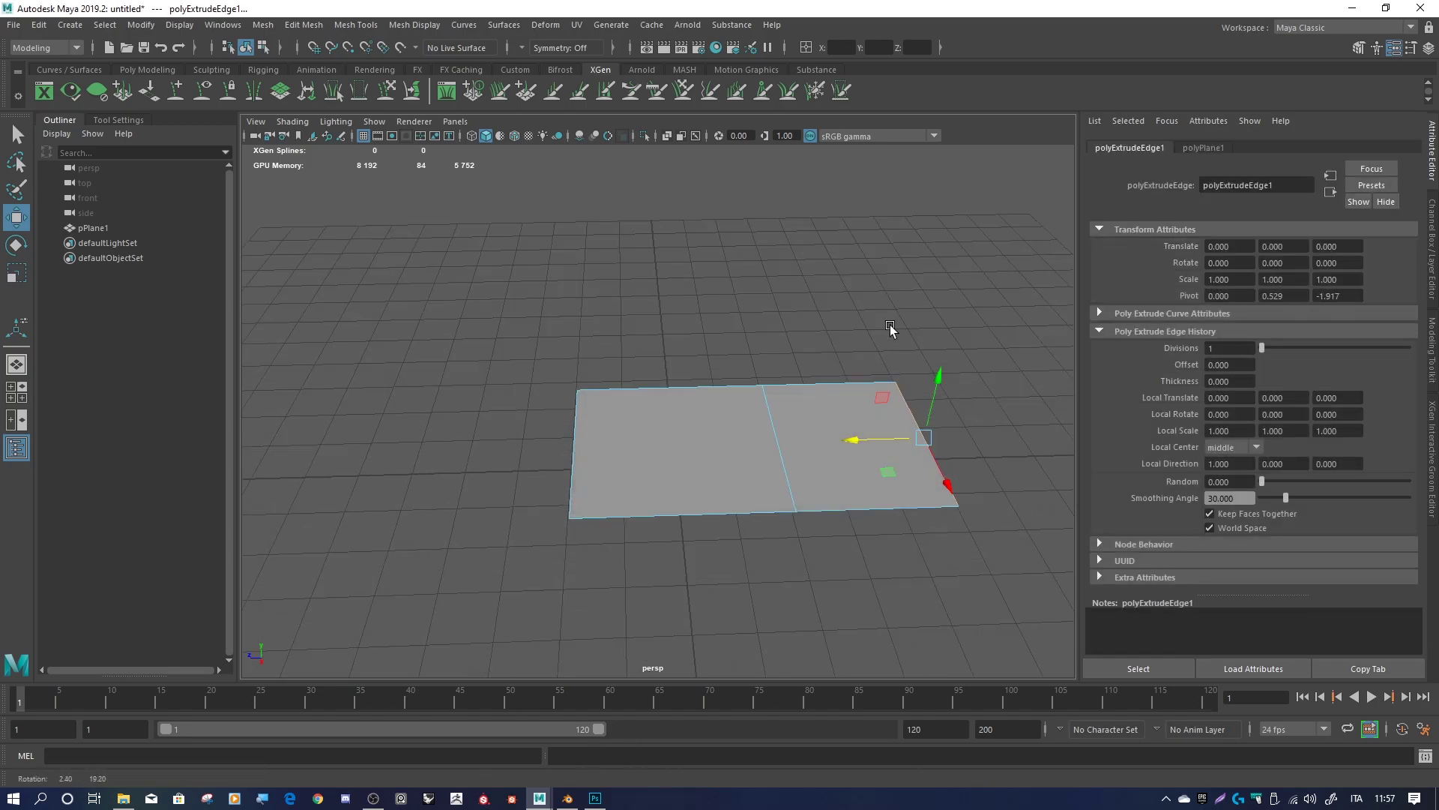
{"action": "key", "text": "ctrl+z"}
{"action": "left_click_drag", "start_coordinate": [791, 489], "coordinate": [787, 528], "text": "shift"}
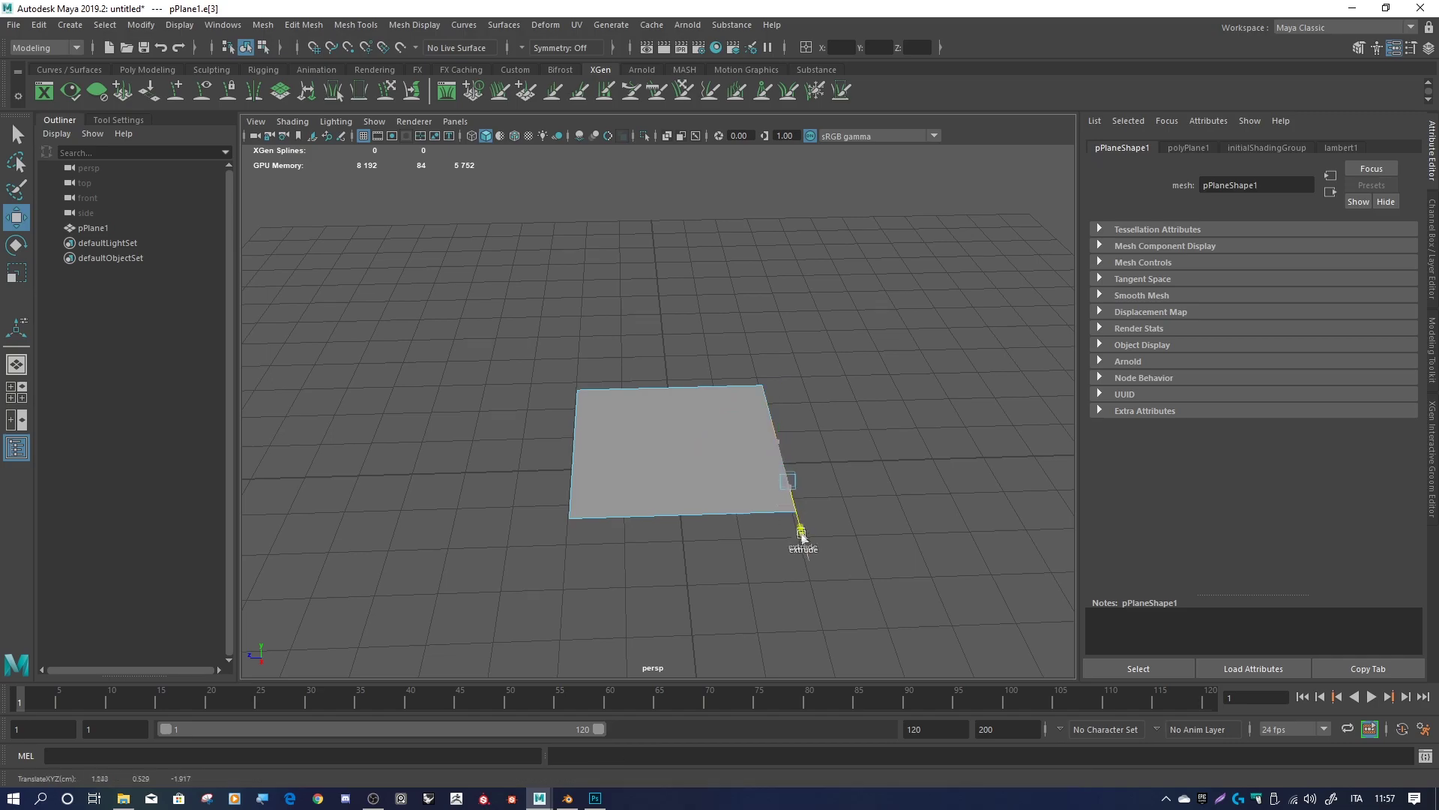
{"action": "mouse_move", "coordinate": [908, 481]}
{"action": "left_mouse_down", "text": "alt"}
{"action": "mouse_move", "coordinate": [584, 512]}
{"action": "mouse_move", "coordinate": [862, 428]}
{"action": "mouse_move", "coordinate": [738, 431]}
{"action": "left_mouse_up", "text": "alt"}
{"action": "key", "text": "ctrl+z"}
{"action": "middle_click_drag", "start_coordinate": [732, 390], "coordinate": [796, 299], "text": "shift"}
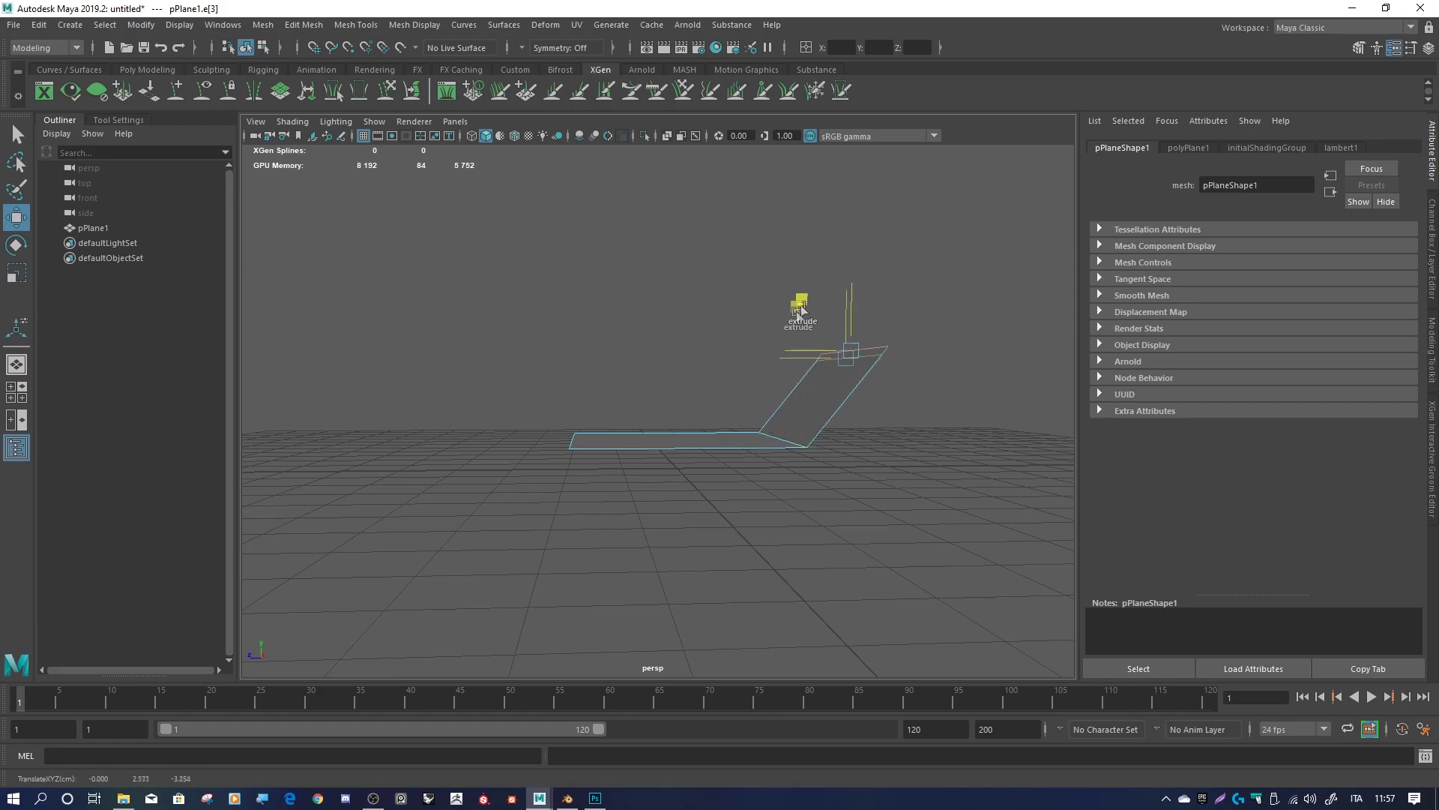
{"action": "mouse_move", "coordinate": [788, 315]}
{"action": "left_mouse_down", "text": "alt"}
{"action": "mouse_move", "coordinate": [810, 373]}
{"action": "mouse_move", "coordinate": [916, 357]}
{"action": "mouse_move", "coordinate": [884, 376]}
{"action": "mouse_move", "coordinate": [825, 375]}
{"action": "mouse_move", "coordinate": [929, 380]}
{"action": "mouse_move", "coordinate": [844, 382]}
{"action": "left_mouse_up", "text": "alt"}
Extrude the top edge up into a vertical section and inspect the bent plane
{"action": "left_click_drag", "start_coordinate": [707, 389], "coordinate": [705, 283], "text": "shift"}
{"action": "left_click_drag", "start_coordinate": [824, 367], "coordinate": [872, 369], "text": "alt"}
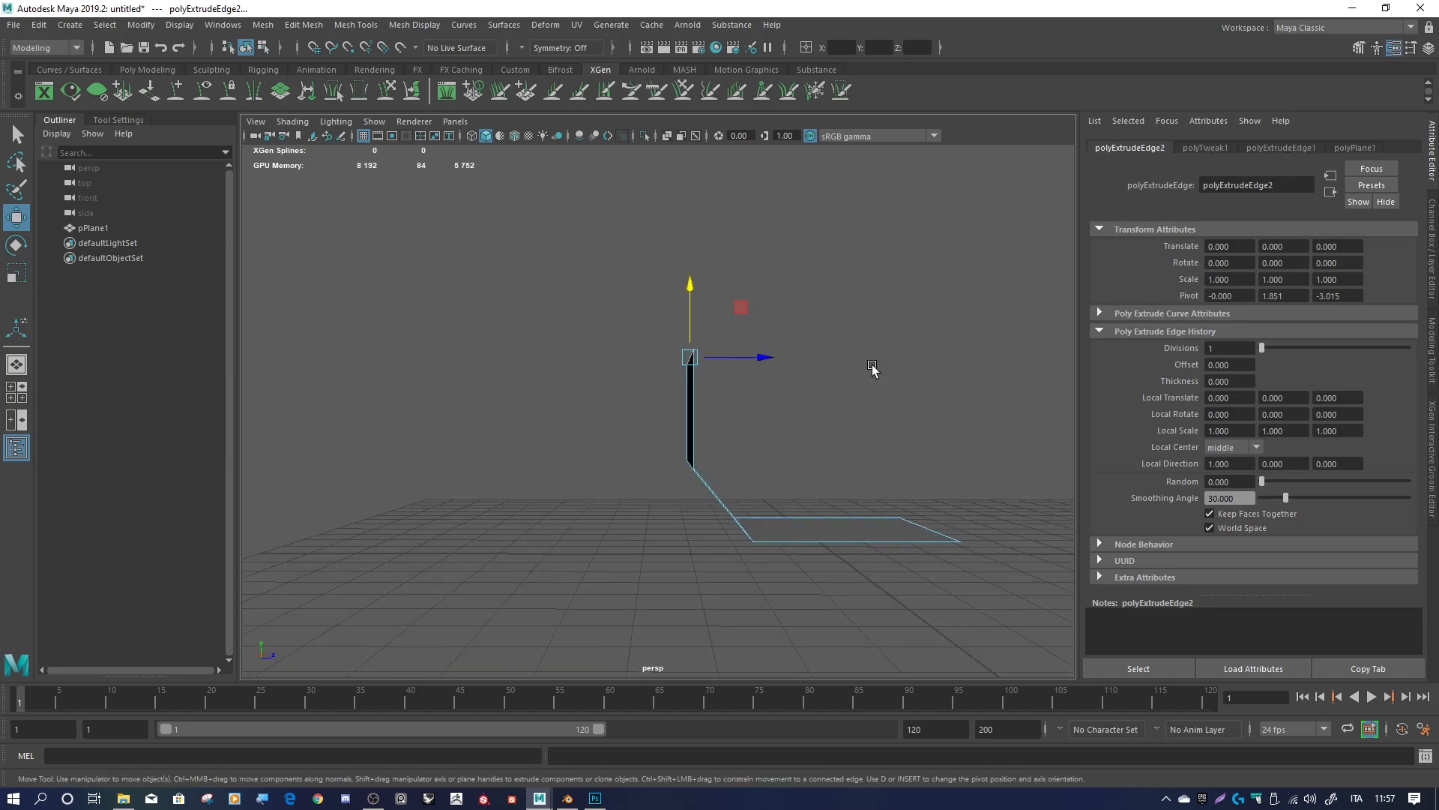
{"action": "mouse_move", "coordinate": [879, 315]}
{"action": "left_mouse_down", "text": "alt"}
{"action": "mouse_move", "coordinate": [758, 354]}
{"action": "mouse_move", "coordinate": [750, 300]}
{"action": "mouse_move", "coordinate": [765, 302]}
{"action": "left_mouse_up", "text": "alt"}
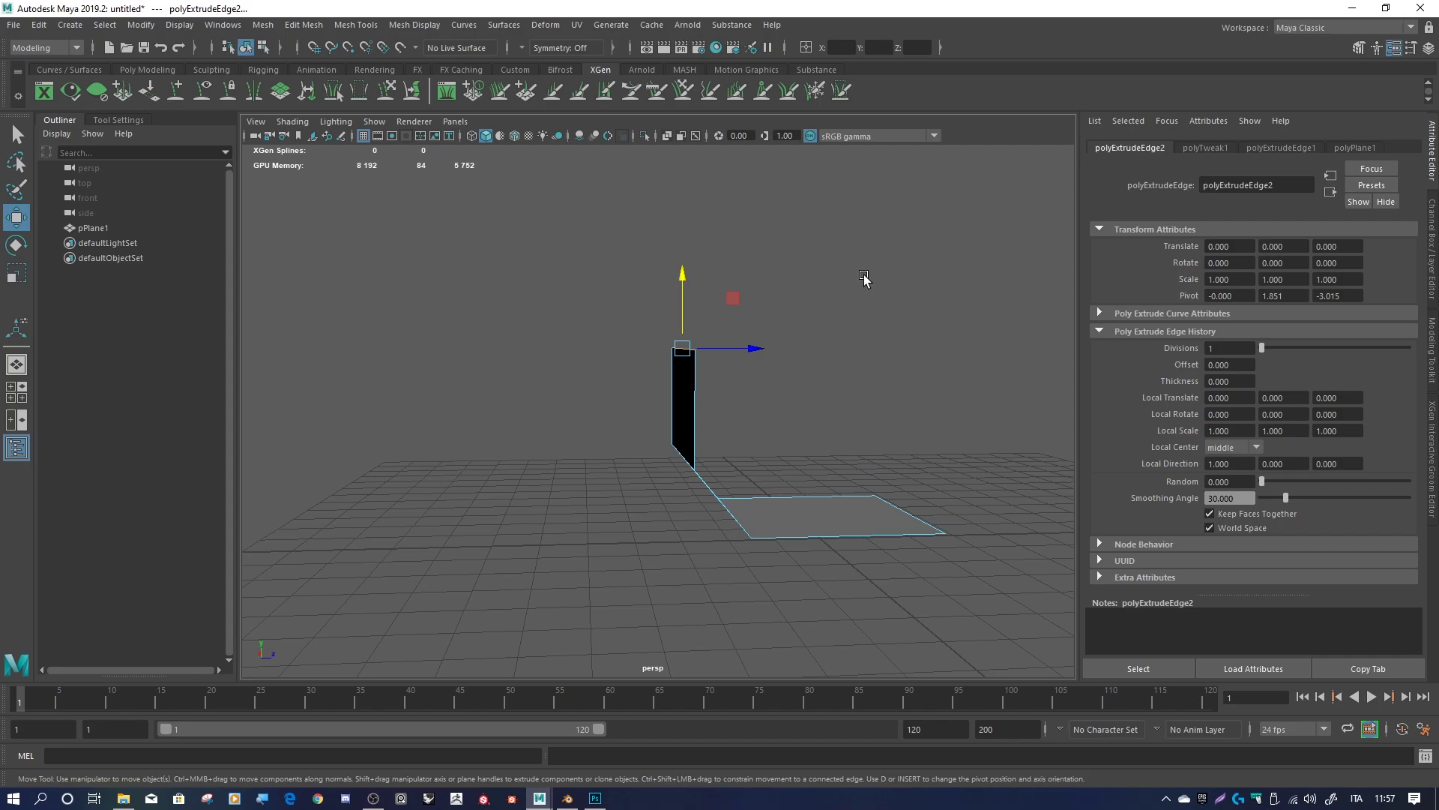
{"action": "left_click_drag", "start_coordinate": [864, 277], "coordinate": [809, 294], "text": "alt"}
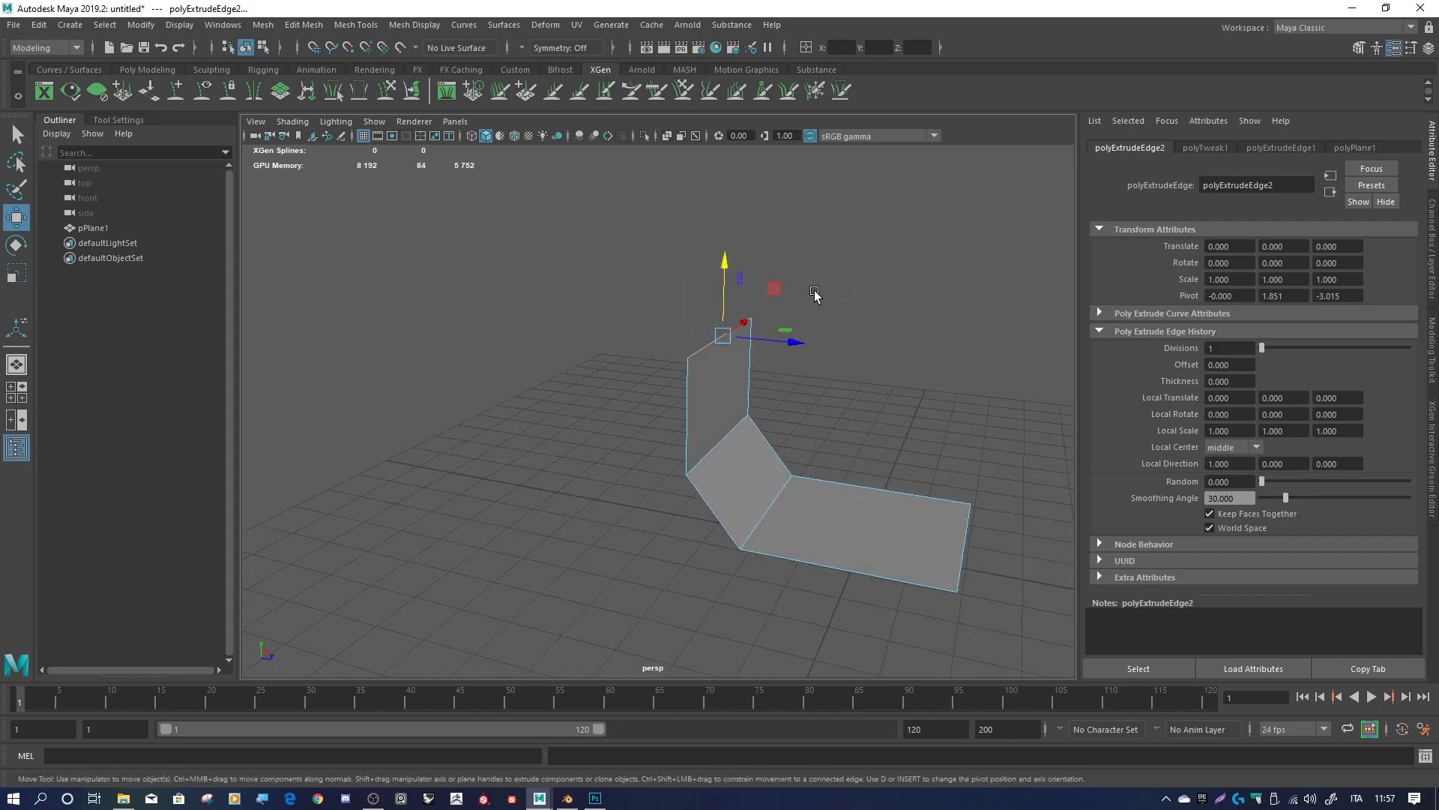
{"action": "left_click_drag", "start_coordinate": [784, 248], "coordinate": [735, 270], "text": "alt"}
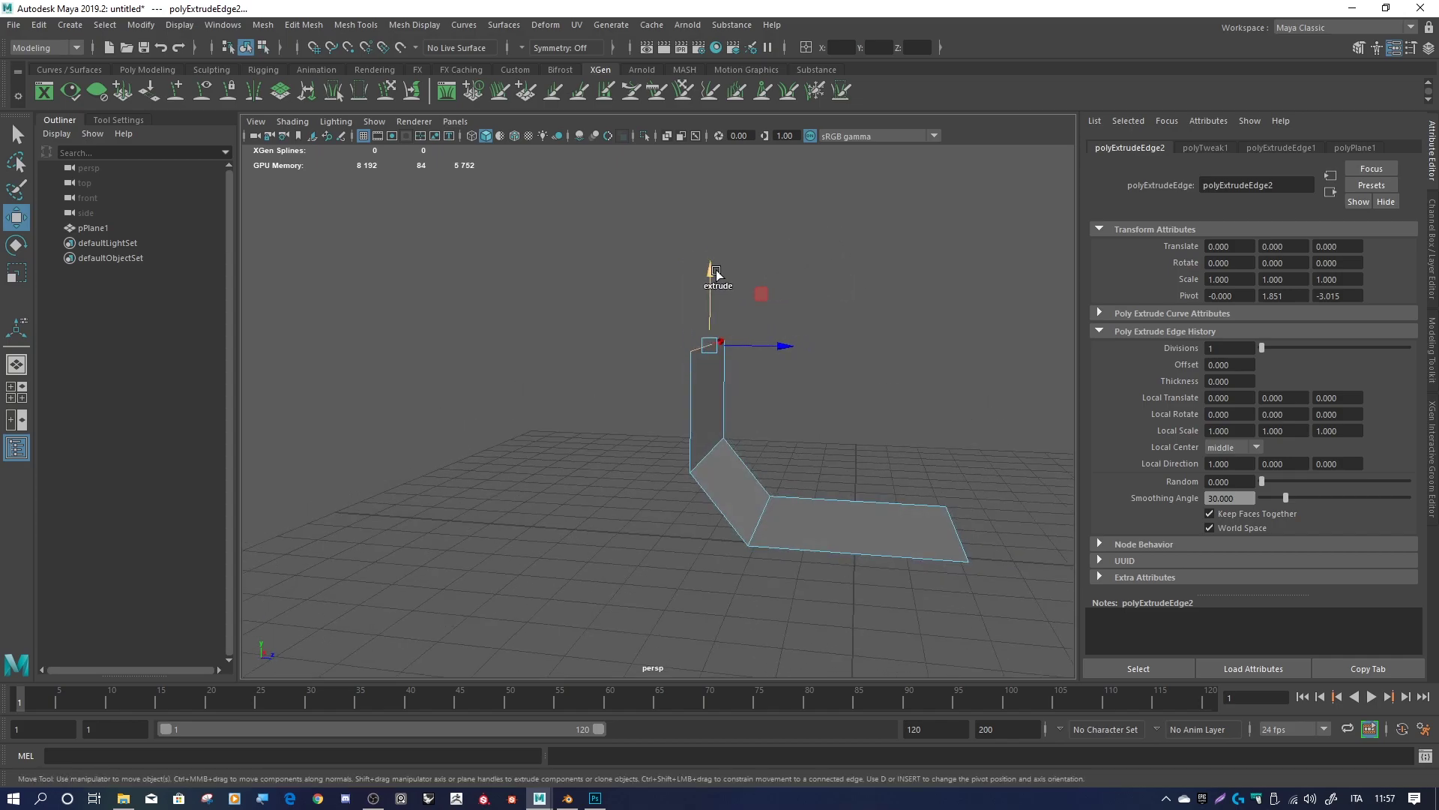
{"action": "mouse_move", "coordinate": [905, 266]}
{"action": "left_mouse_down", "text": "alt"}
{"action": "mouse_move", "coordinate": [797, 273]}
{"action": "mouse_move", "coordinate": [788, 312]}
{"action": "mouse_move", "coordinate": [875, 299]}
{"action": "left_mouse_up", "text": "alt"}
Undo the extrusions back to a flat plane and reselect edge e[3]
{"action": "left_click", "coordinate": [916, 272]}
{"action": "key", "text": "ctrl+z"}
{"action": "key", "text": "ctrl+z"}
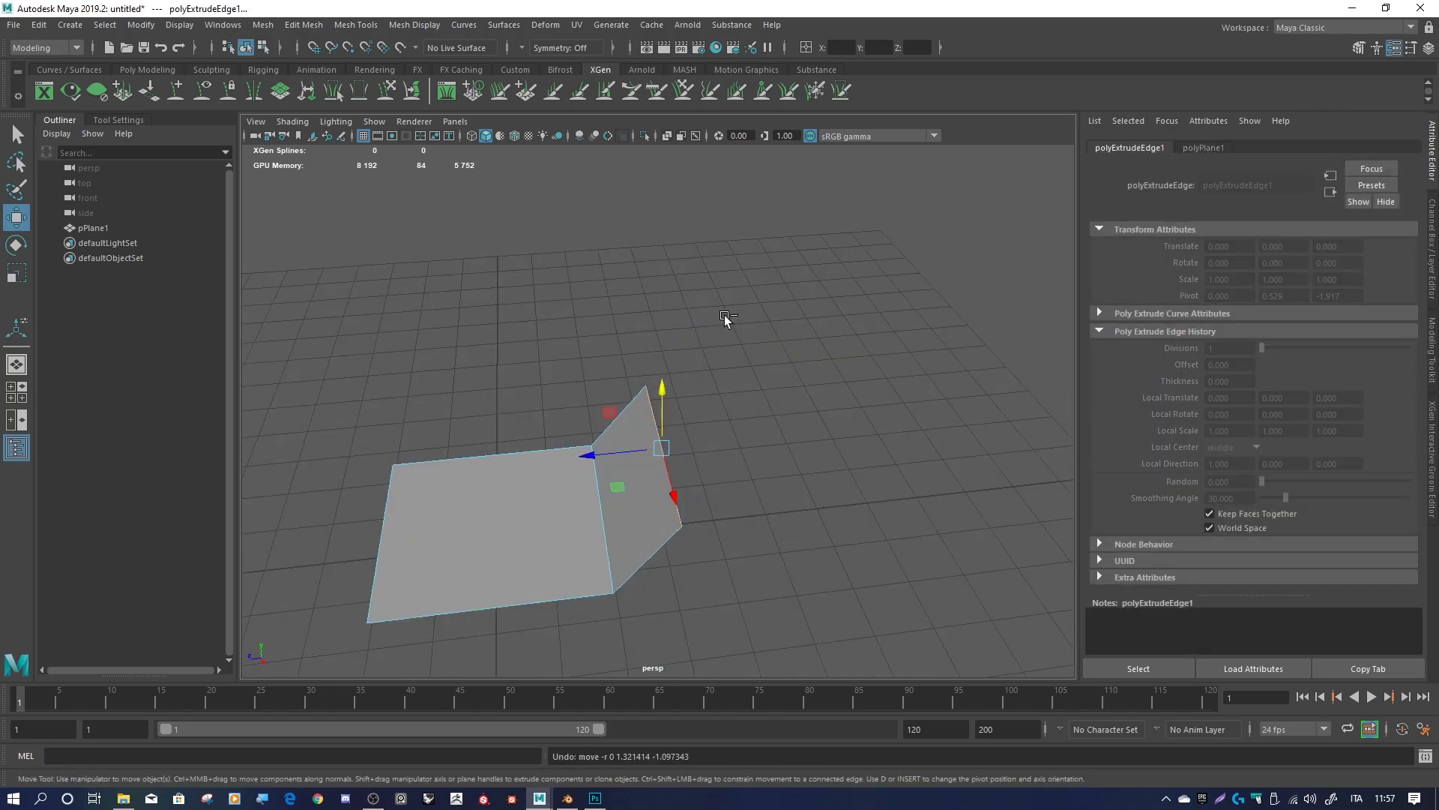
{"action": "key", "text": "ctrl+z"}
{"action": "key", "text": "ctrl+z"}
{"action": "left_click", "coordinate": [600, 480]}
{"action": "mouse_move", "coordinate": [600, 480]}
{"action": "left_mouse_down", "text": "alt"}
{"action": "mouse_move", "coordinate": [828, 380]}
{"action": "mouse_move", "coordinate": [746, 435]}
{"action": "left_mouse_up", "text": "alt"}
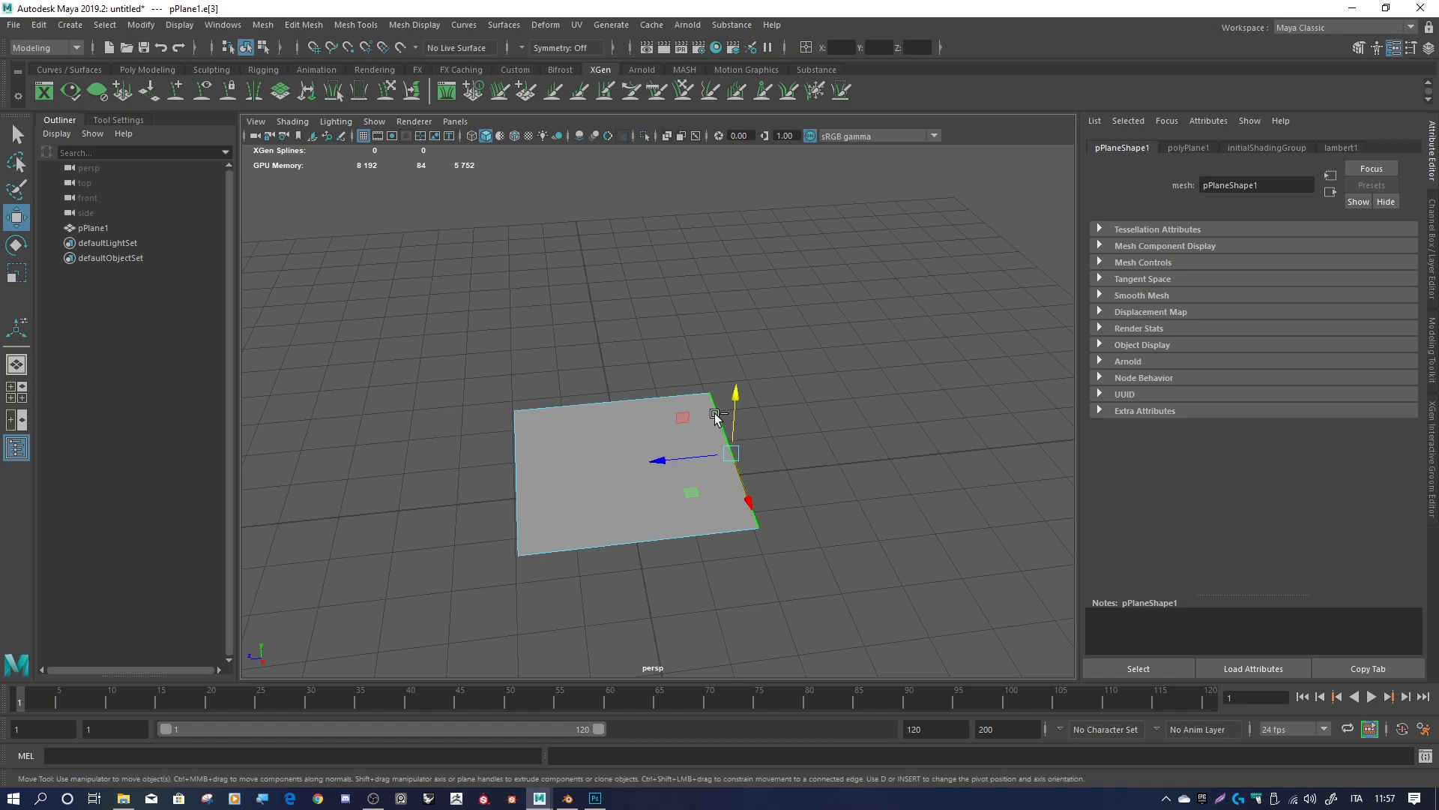
{"action": "right_click", "coordinate": [716, 418], "text": "shift"}
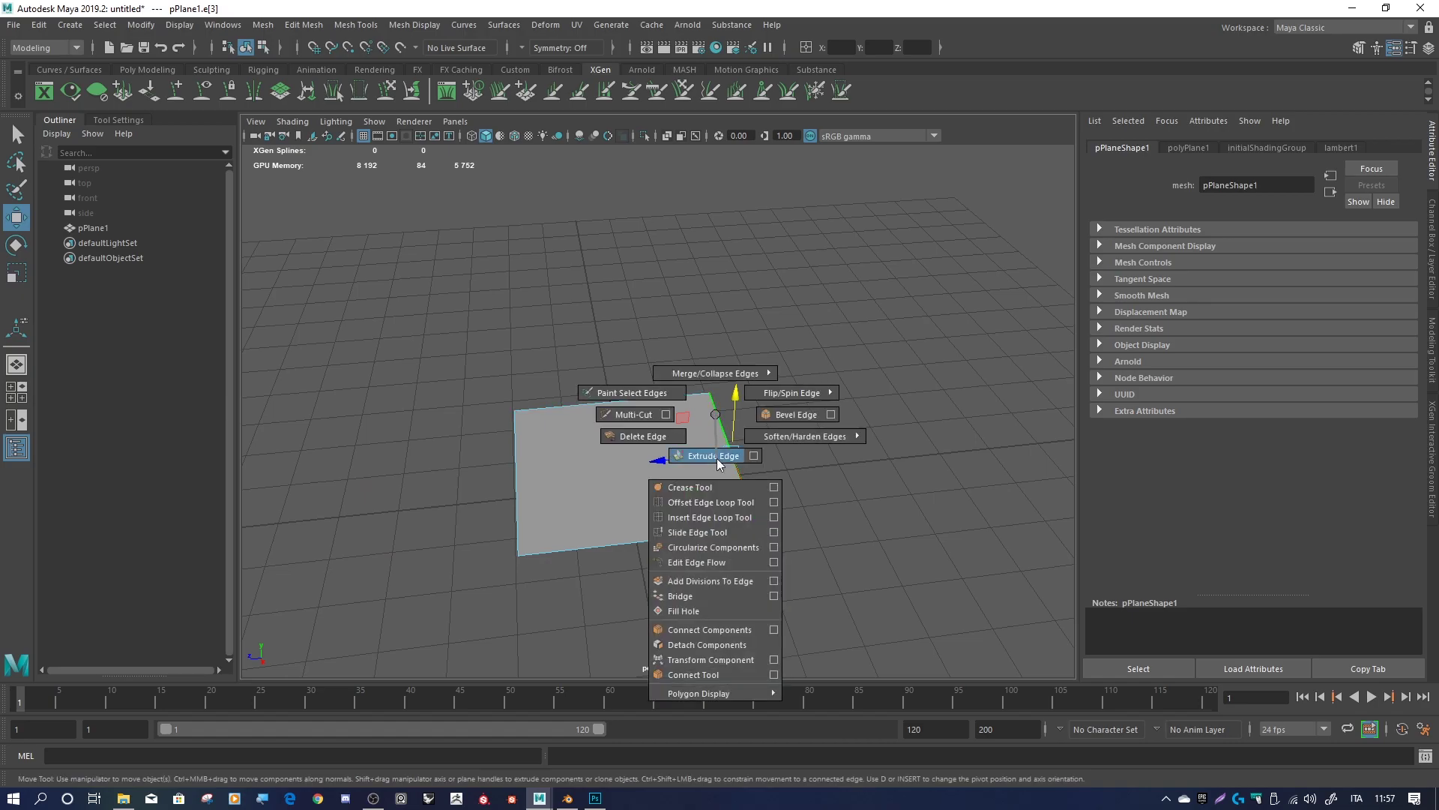
Extrude the right edge into a raised flap with Divisions 2 and Offset 1.1
{"action": "left_click", "coordinate": [716, 455]}
{"action": "mouse_move", "coordinate": [713, 450]}
{"action": "left_mouse_down", "text": "alt"}
{"action": "mouse_move", "coordinate": [862, 360]}
{"action": "mouse_move", "coordinate": [807, 354]}
{"action": "left_mouse_up", "text": "alt"}
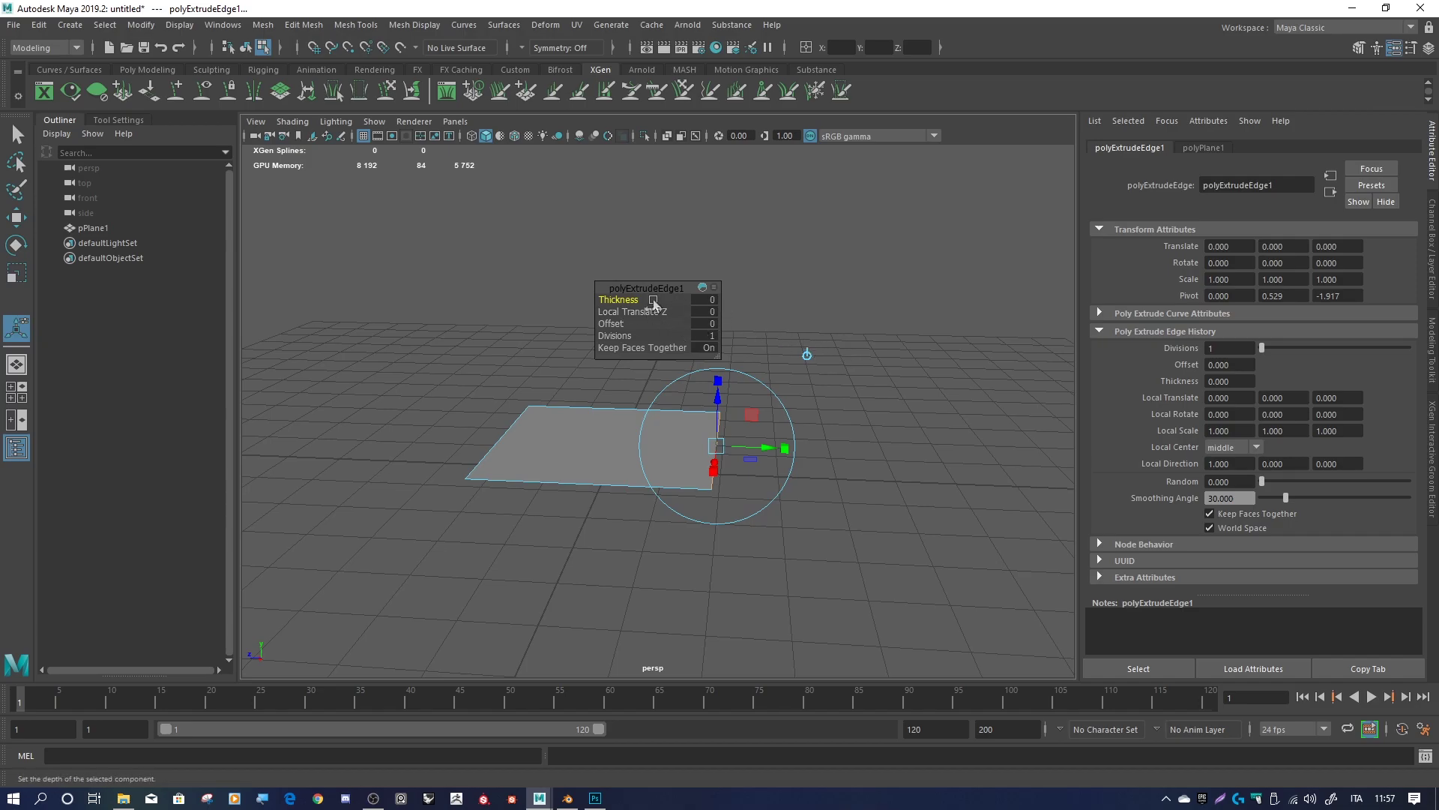
{"action": "left_click_drag", "start_coordinate": [643, 294], "coordinate": [533, 255]}
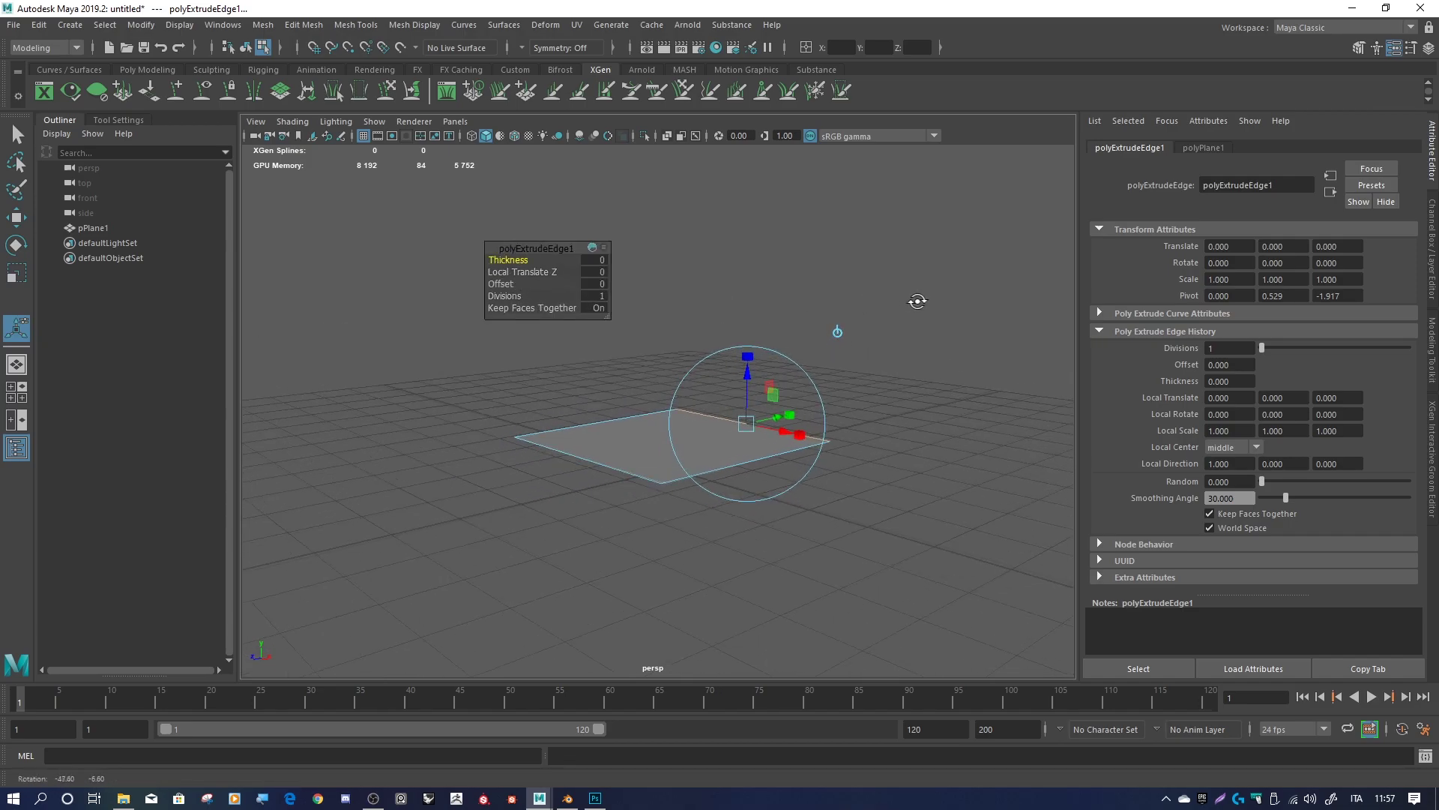
{"action": "left_click_drag", "start_coordinate": [915, 298], "coordinate": [874, 357], "text": "alt"}
{"action": "left_click_drag", "start_coordinate": [781, 425], "coordinate": [803, 408]}
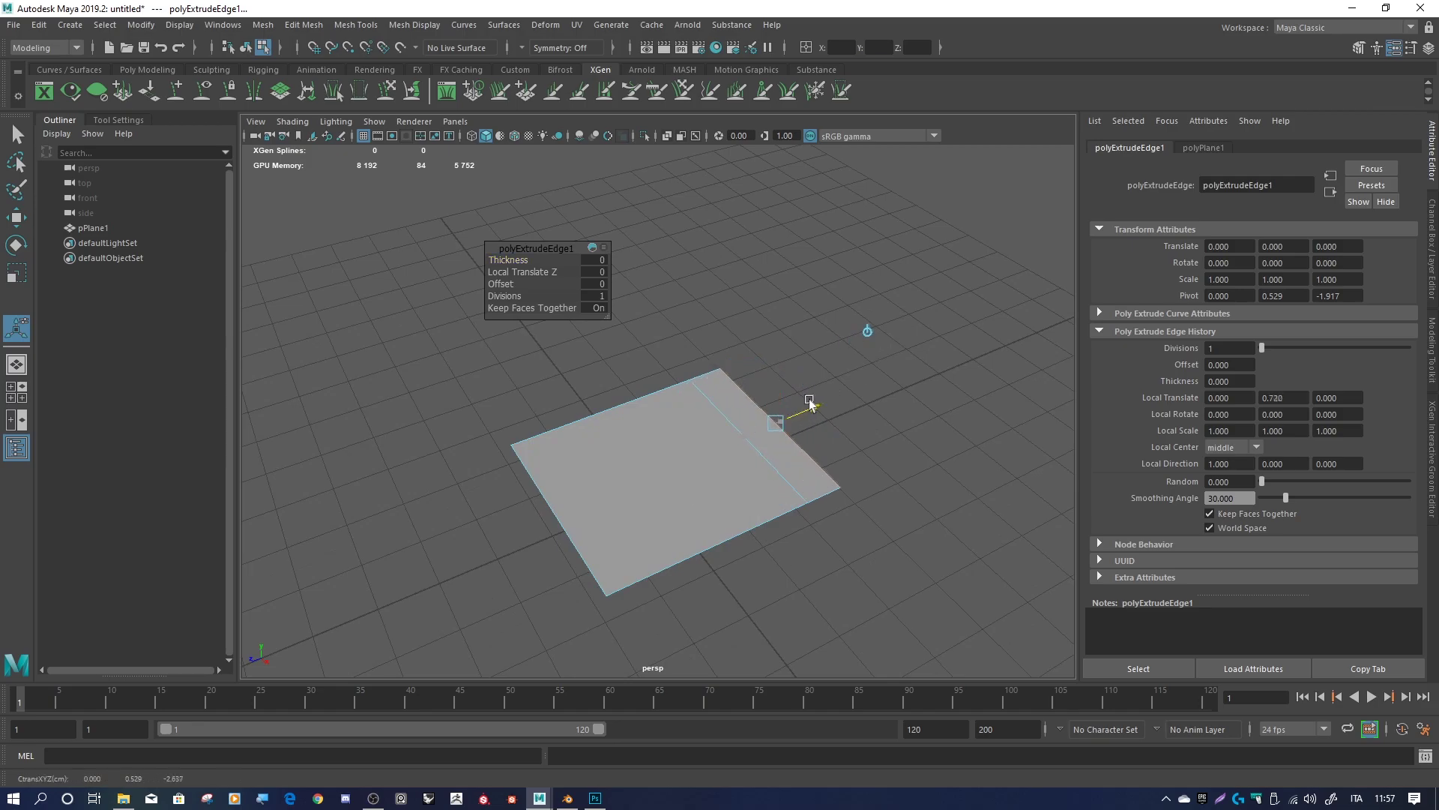
{"action": "left_click_drag", "start_coordinate": [922, 360], "coordinate": [902, 320], "text": "alt"}
{"action": "mouse_move", "coordinate": [826, 369]}
{"action": "left_mouse_down"}
{"action": "mouse_move", "coordinate": [826, 306]}
{"action": "mouse_move", "coordinate": [905, 318]}
{"action": "left_mouse_up"}
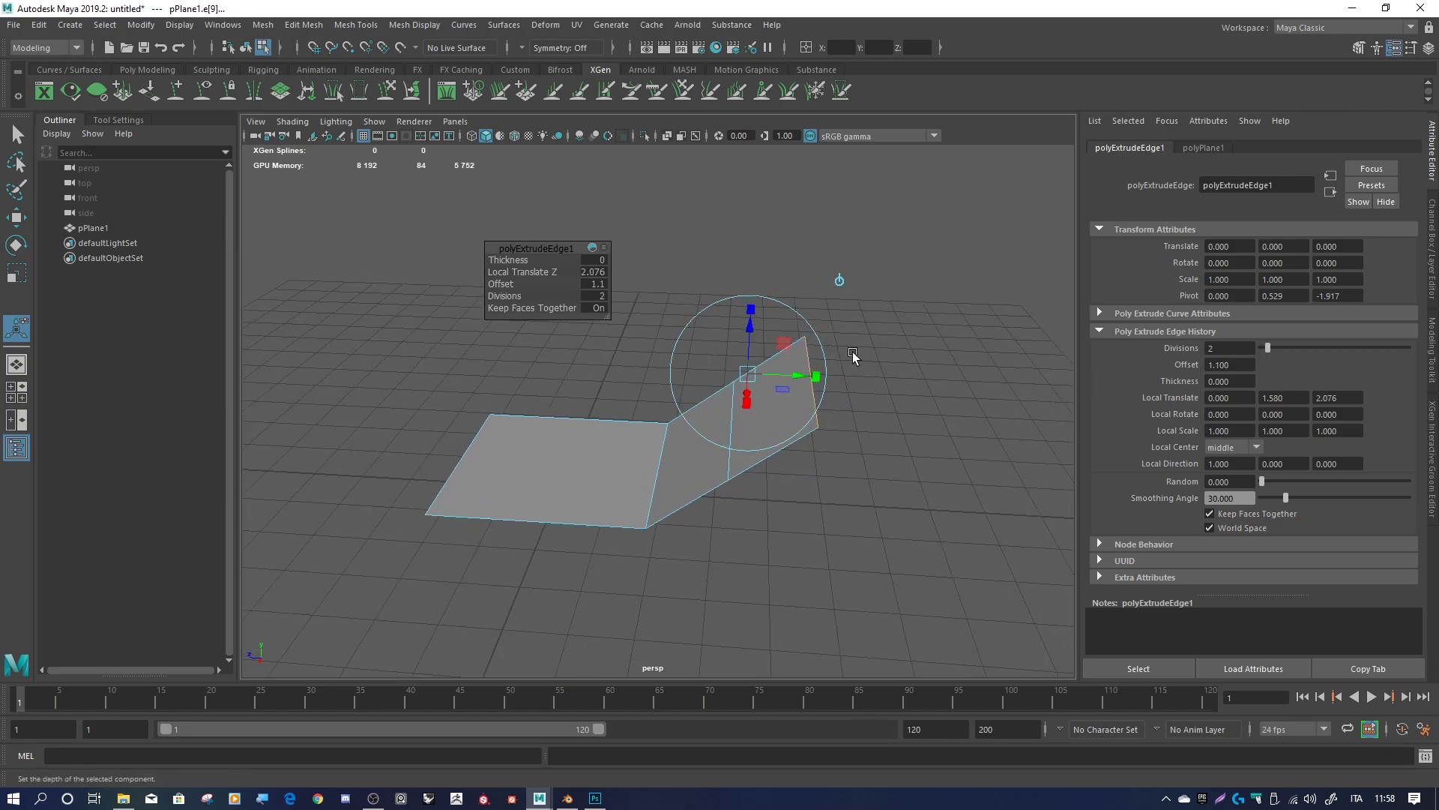
{"action": "left_click_drag", "start_coordinate": [853, 354], "coordinate": [955, 327], "text": "alt"}
{"action": "left_click", "coordinate": [583, 799]}
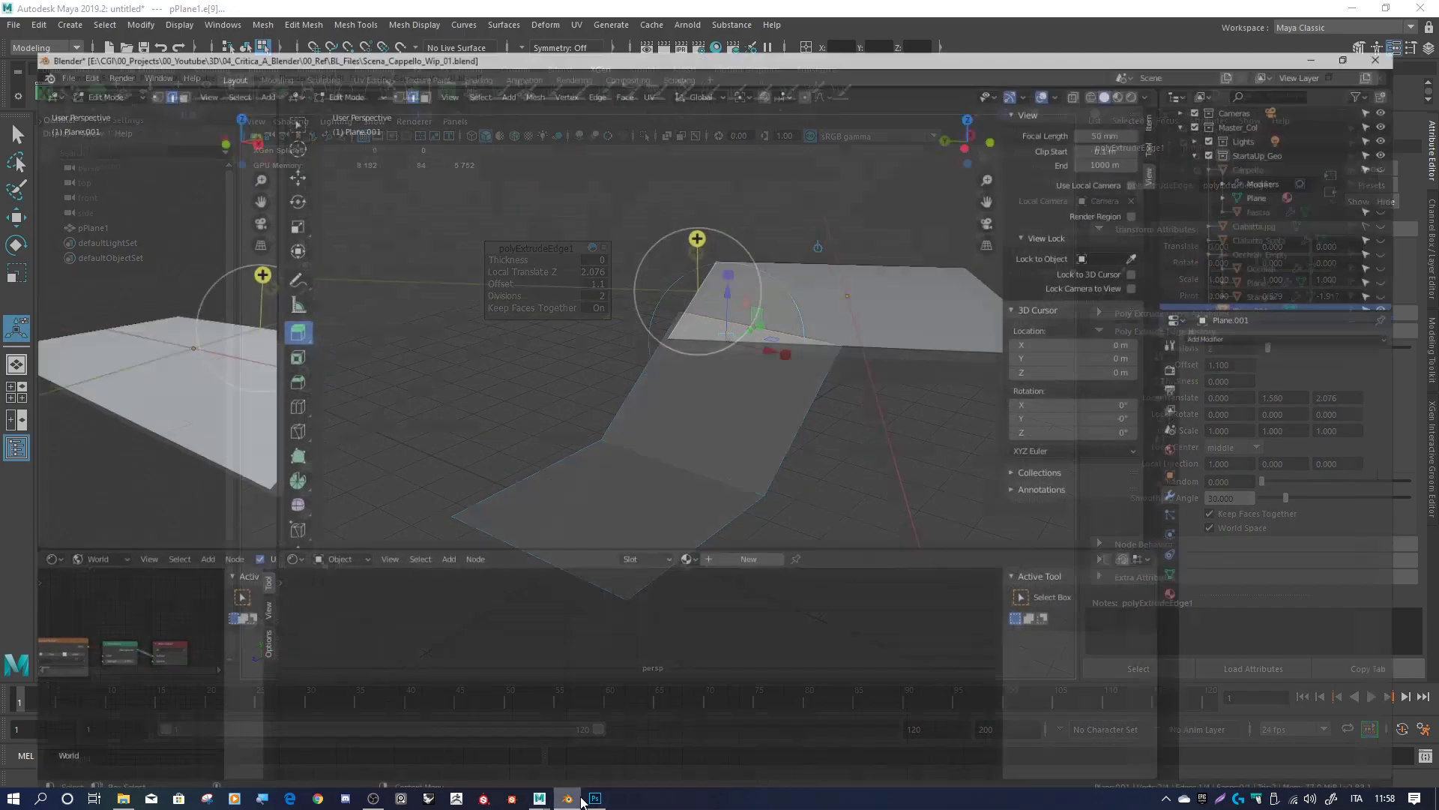
Try an edge extrusion on Blender's Plane.001, then cancel and undo it
{"action": "middle_click_drag", "start_coordinate": [761, 315], "coordinate": [729, 320]}
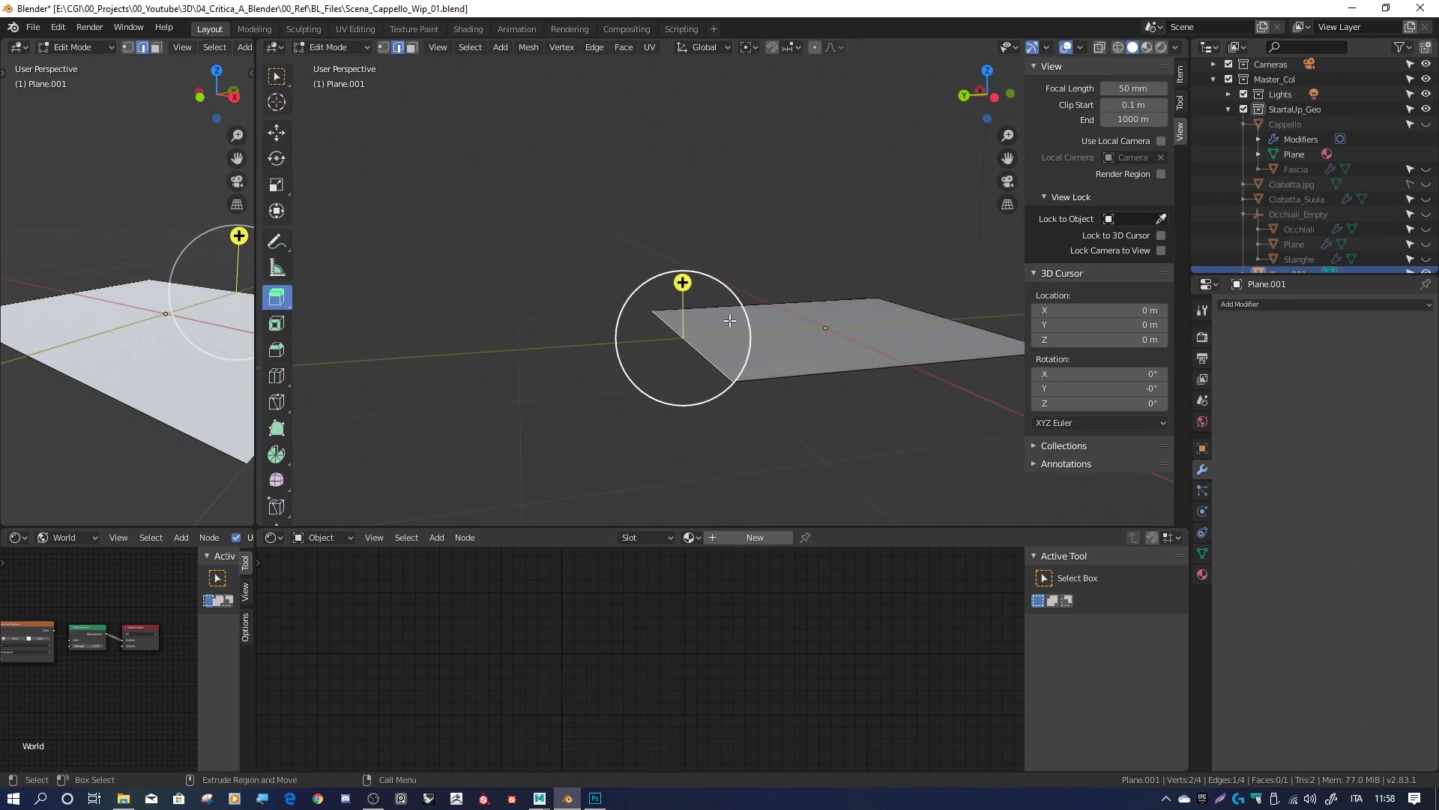
{"action": "left_click_drag", "start_coordinate": [729, 320], "coordinate": [664, 310]}
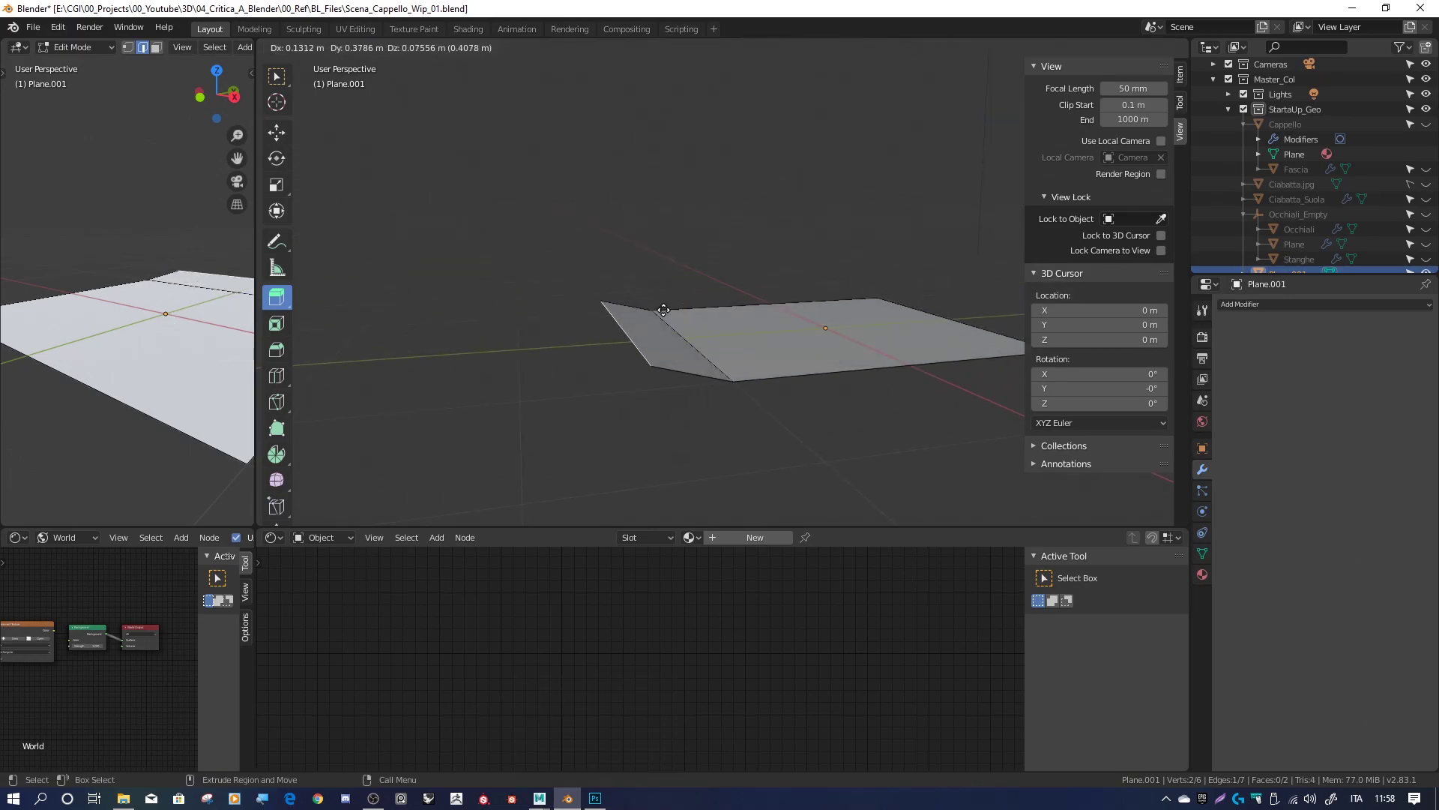
{"action": "left_click_drag", "start_coordinate": [664, 310], "coordinate": [664, 309]}
{"action": "key", "text": "ctrl+z"}
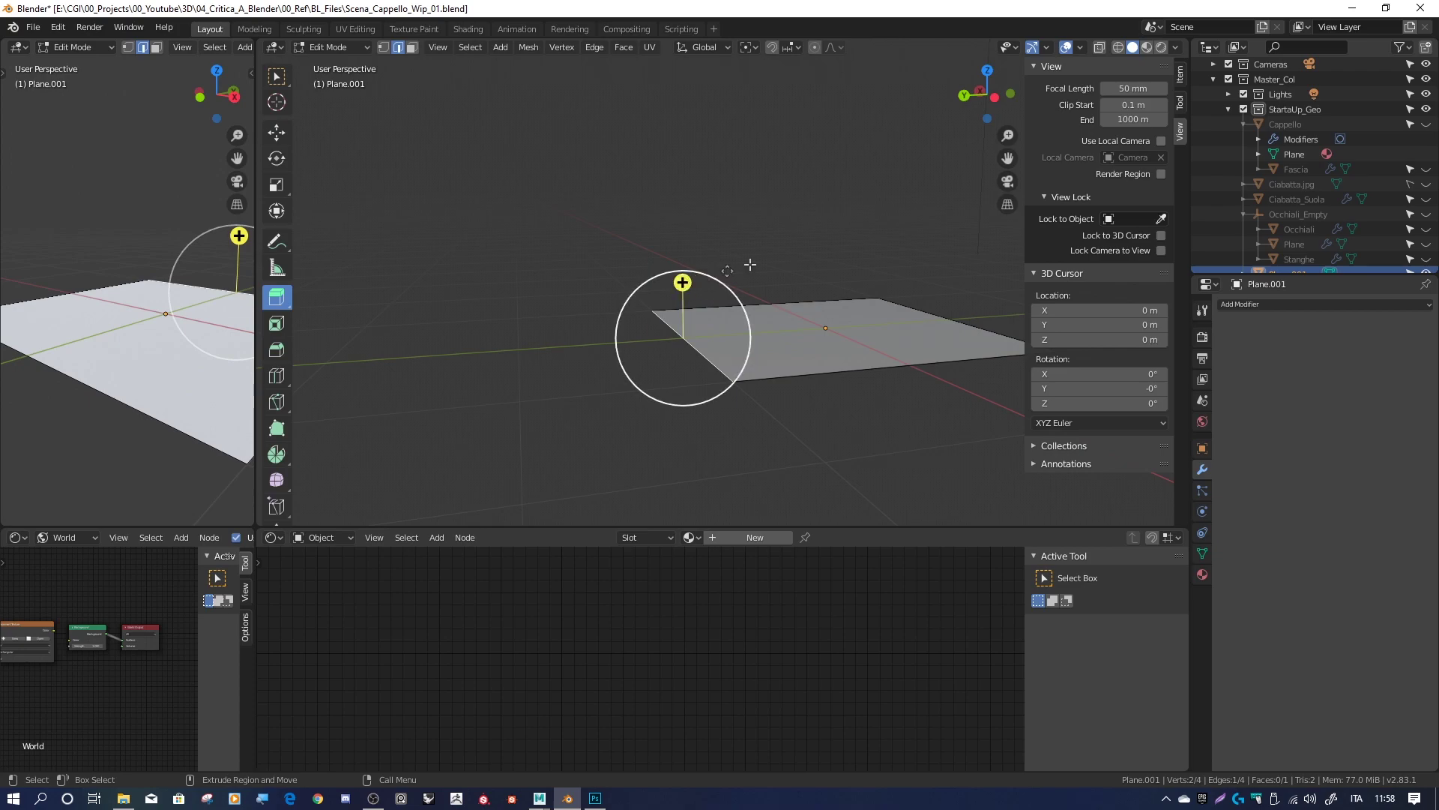
{"action": "middle_click_drag", "start_coordinate": [727, 271], "coordinate": [742, 274]}
Extrude the edge upward twice into a box-like wall, then undo back to a flat face
{"action": "left_click_drag", "start_coordinate": [682, 282], "coordinate": [819, 234]}
{"action": "mouse_move", "coordinate": [818, 233]}
{"action": "middle_mouse_down"}
{"action": "mouse_move", "coordinate": [732, 232]}
{"action": "mouse_move", "coordinate": [867, 219]}
{"action": "mouse_move", "coordinate": [763, 267]}
{"action": "middle_mouse_up"}
{"action": "left_click_drag", "start_coordinate": [738, 273], "coordinate": [857, 232]}
{"action": "middle_click_drag", "start_coordinate": [858, 232], "coordinate": [684, 346]}
{"action": "left_click_drag", "start_coordinate": [685, 346], "coordinate": [686, 361]}
{"action": "middle_click_drag", "start_coordinate": [850, 251], "coordinate": [750, 273]}
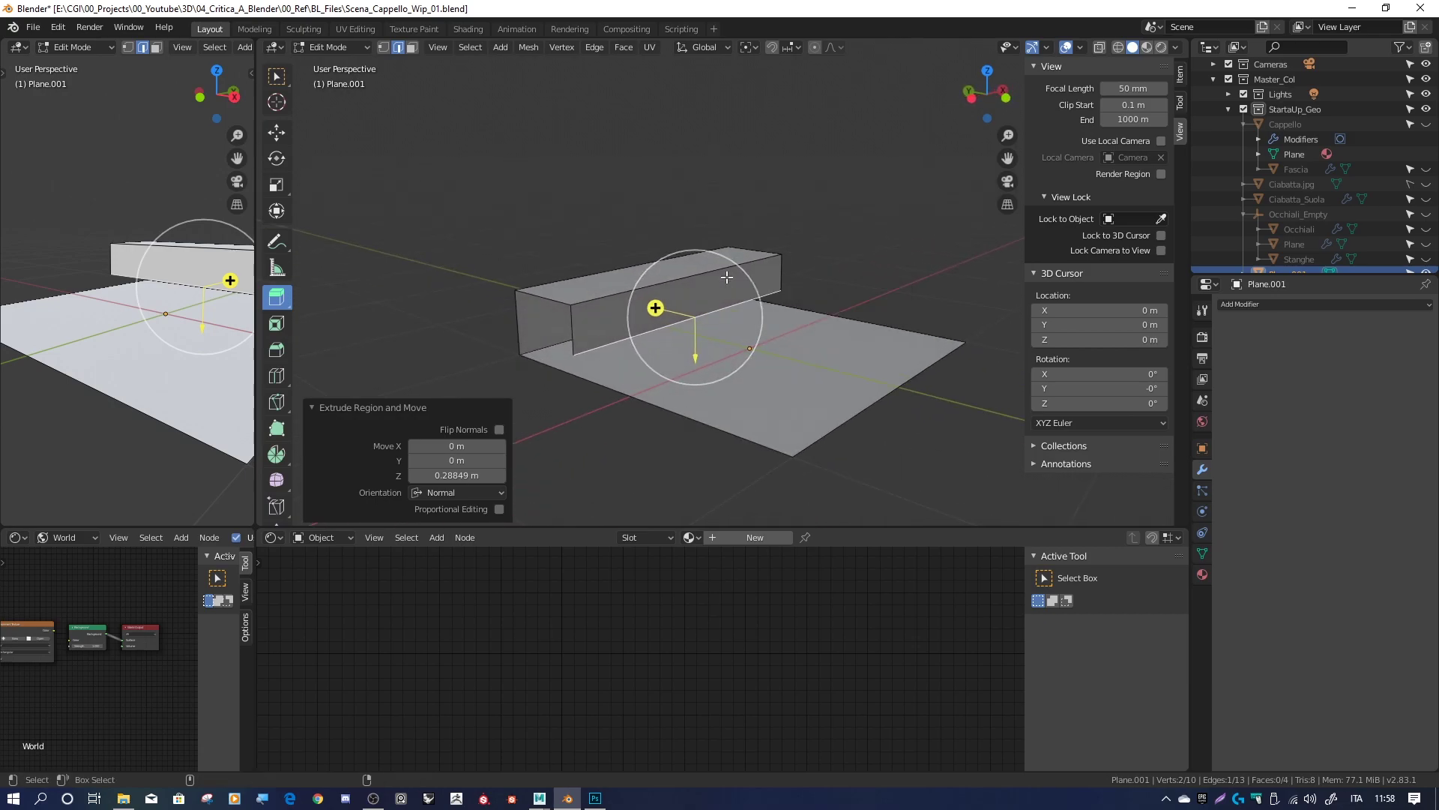
{"action": "key", "text": "ctrl+z"}
{"action": "key", "text": "ctrl+z"}
{"action": "middle_click_drag", "start_coordinate": [523, 291], "coordinate": [815, 291]}
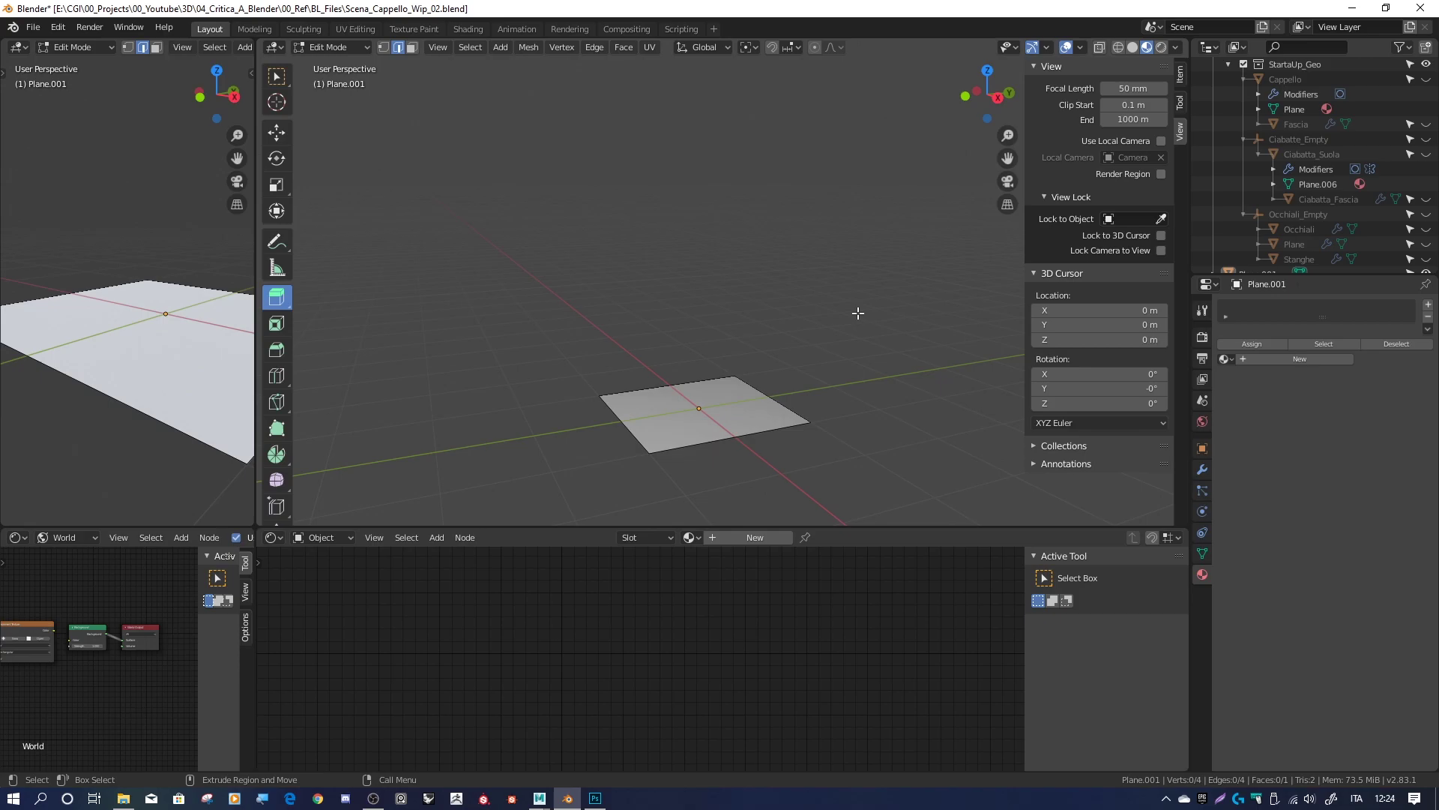
Select the whole plane, extrude it 1.5335 m up into a box, then return to Maya
{"action": "middle_click_drag", "start_coordinate": [806, 323], "coordinate": [769, 324]}
{"action": "left_click", "coordinate": [770, 325]}
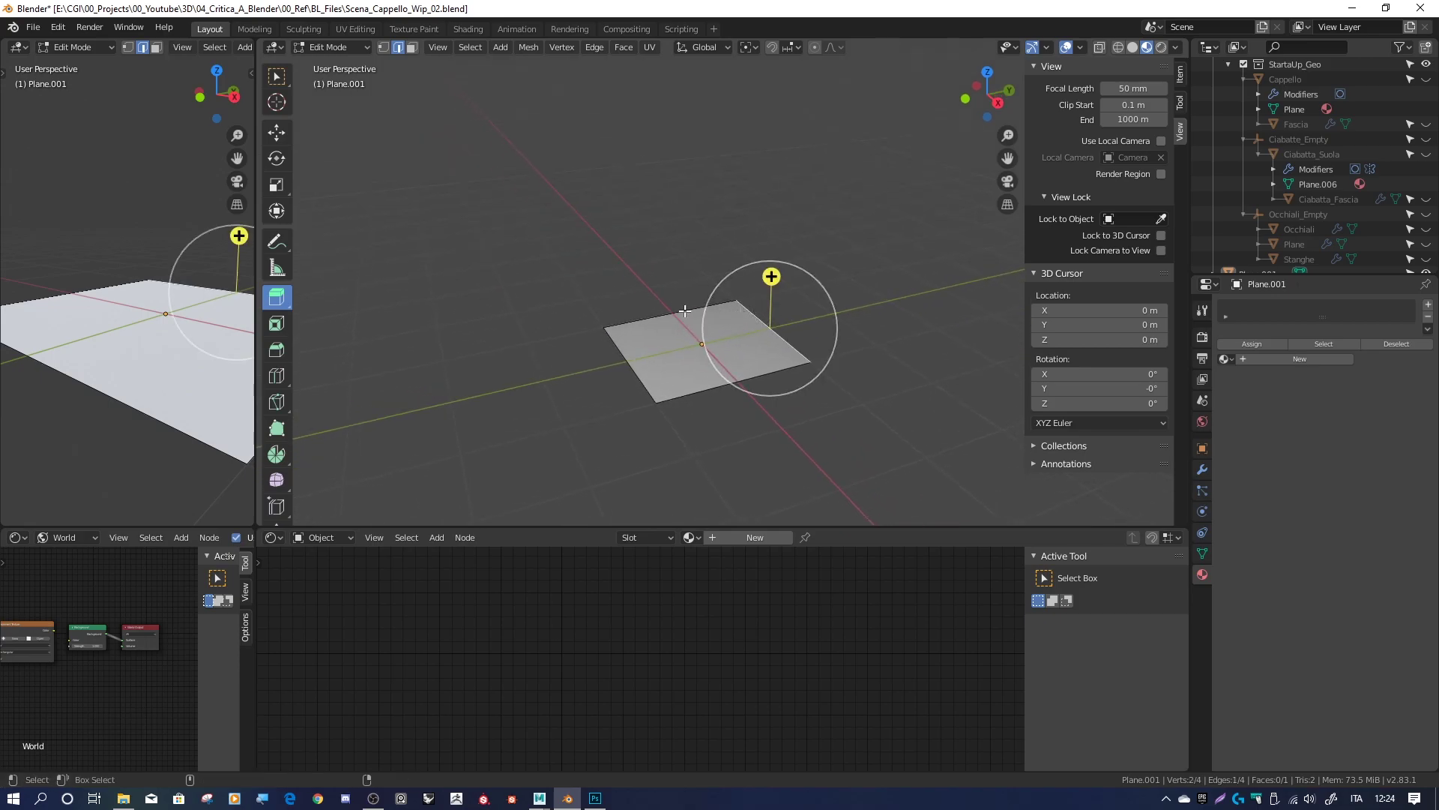
{"action": "left_click", "coordinate": [636, 345], "text": "shift"}
{"action": "left_click", "coordinate": [759, 366], "text": "shift"}
{"action": "key", "text": "a"}
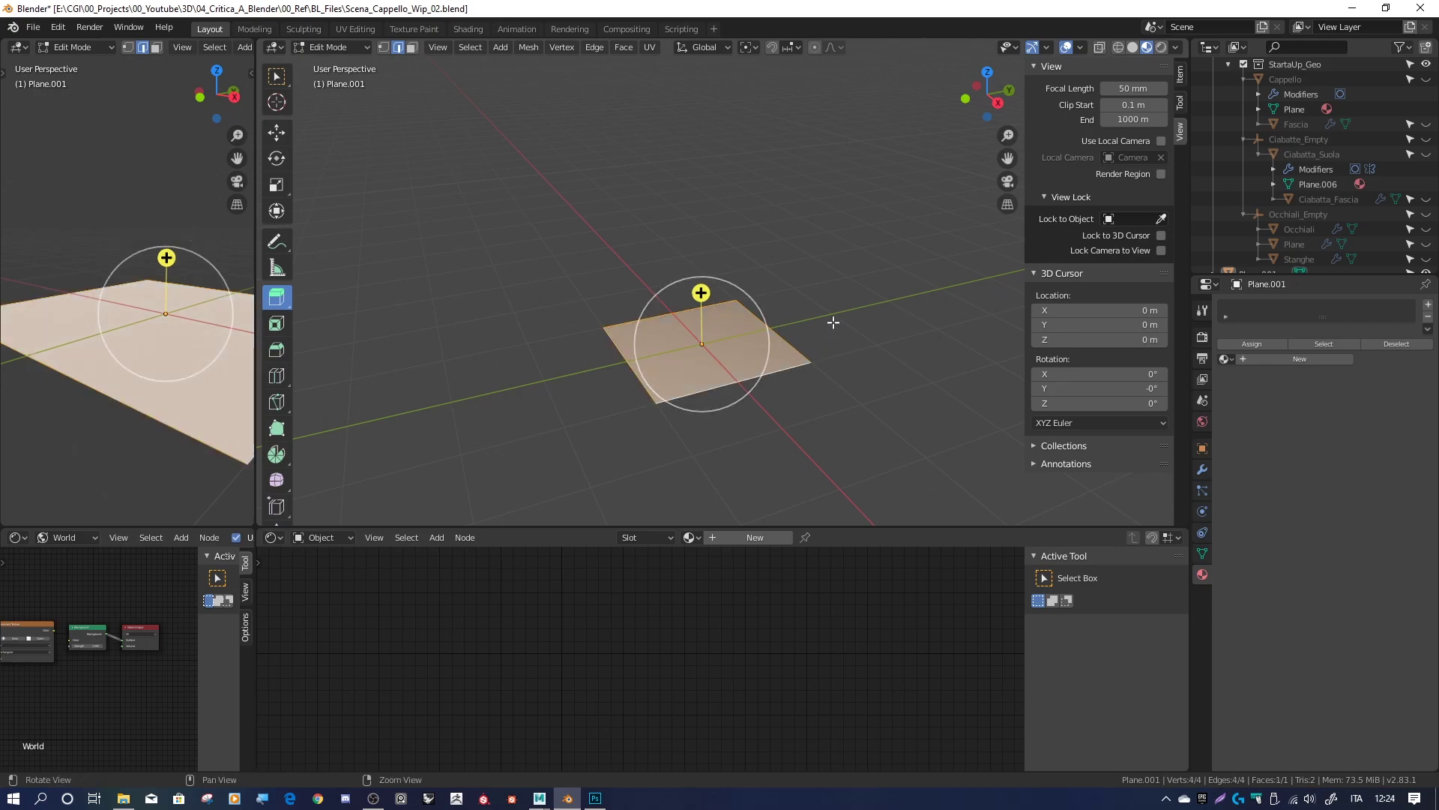
{"action": "middle_click_drag", "start_coordinate": [825, 299], "coordinate": [720, 337]}
{"action": "left_click_drag", "start_coordinate": [720, 335], "coordinate": [741, 218]}
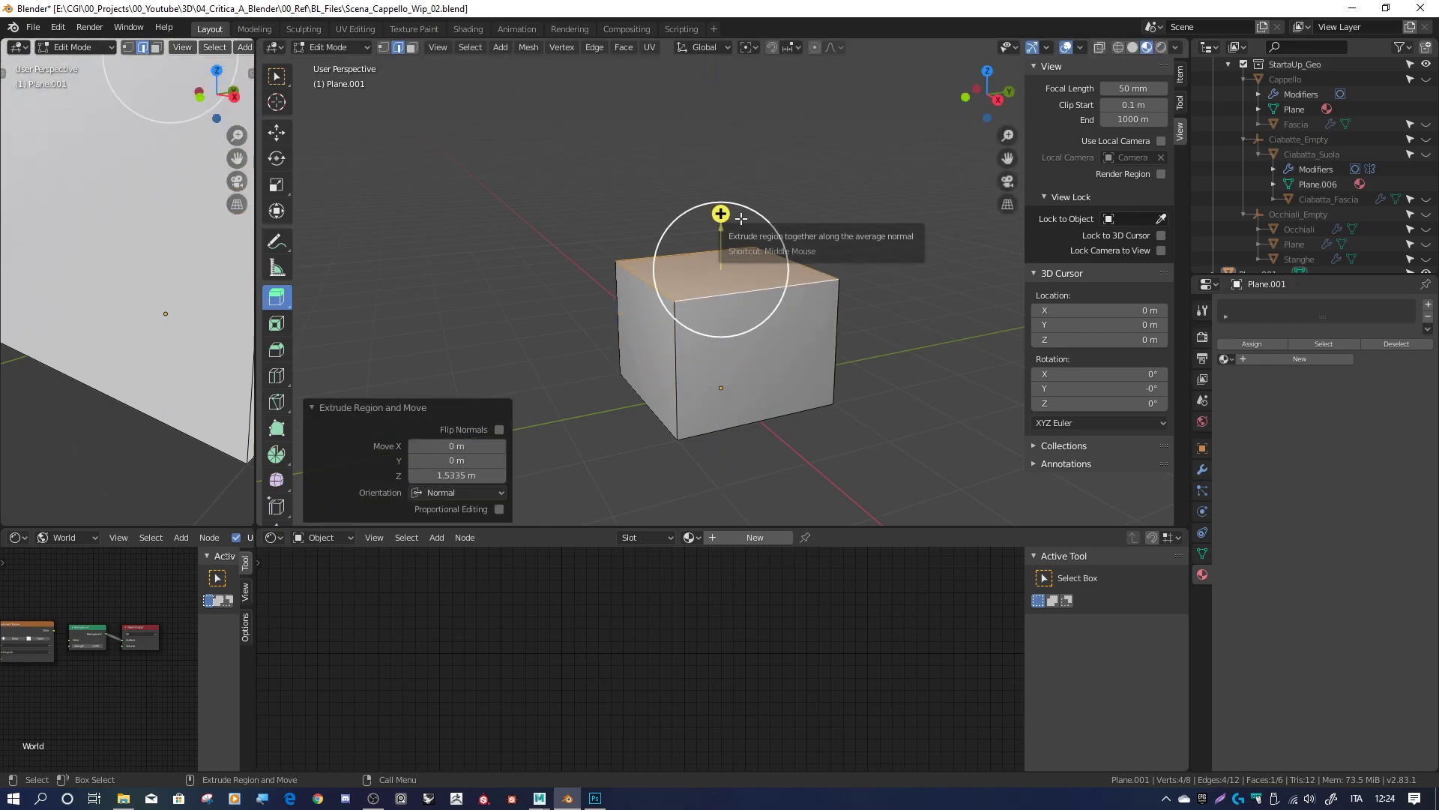
{"action": "left_click", "coordinate": [1352, 8]}
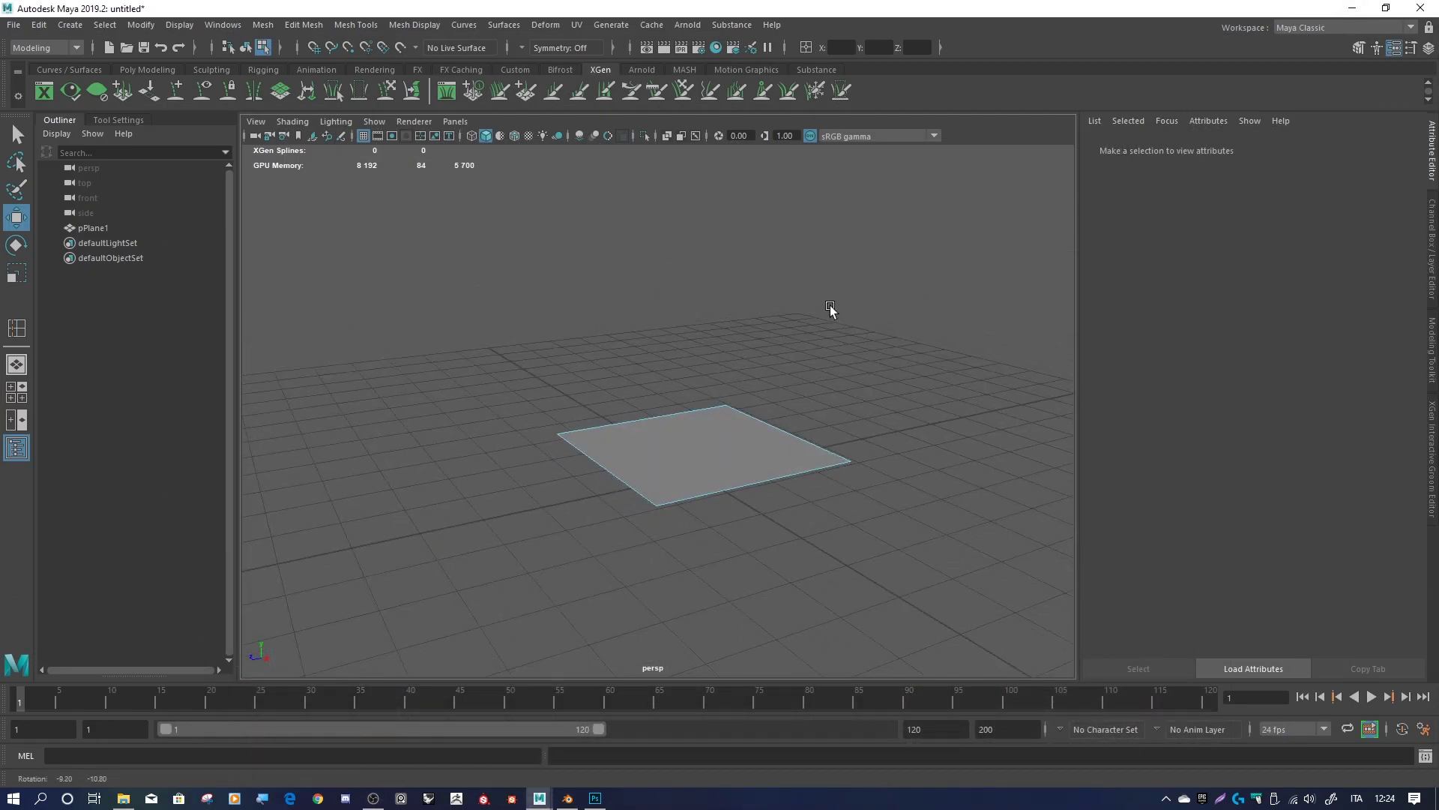
Extrude two of pPlane1's edges upward into open-box walls and tumble to inspect them
{"action": "left_click", "coordinate": [685, 411]}
{"action": "left_click", "coordinate": [599, 474], "text": "shift"}
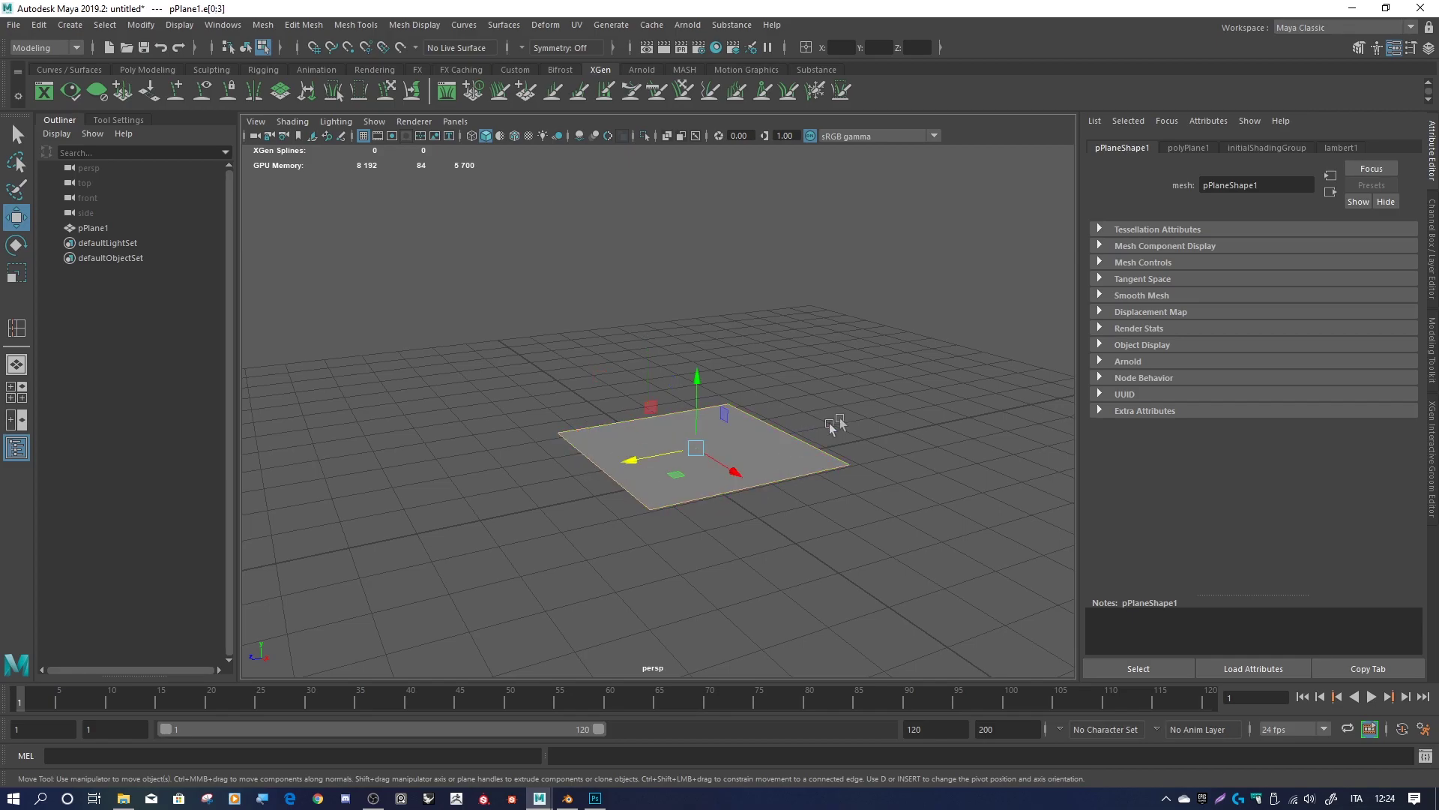
{"action": "mouse_move", "coordinate": [701, 375]}
{"action": "left_mouse_down", "text": "shift"}
{"action": "mouse_move", "coordinate": [723, 228]}
{"action": "mouse_move", "coordinate": [865, 255]}
{"action": "mouse_move", "coordinate": [803, 245]}
{"action": "left_mouse_up", "text": "shift"}
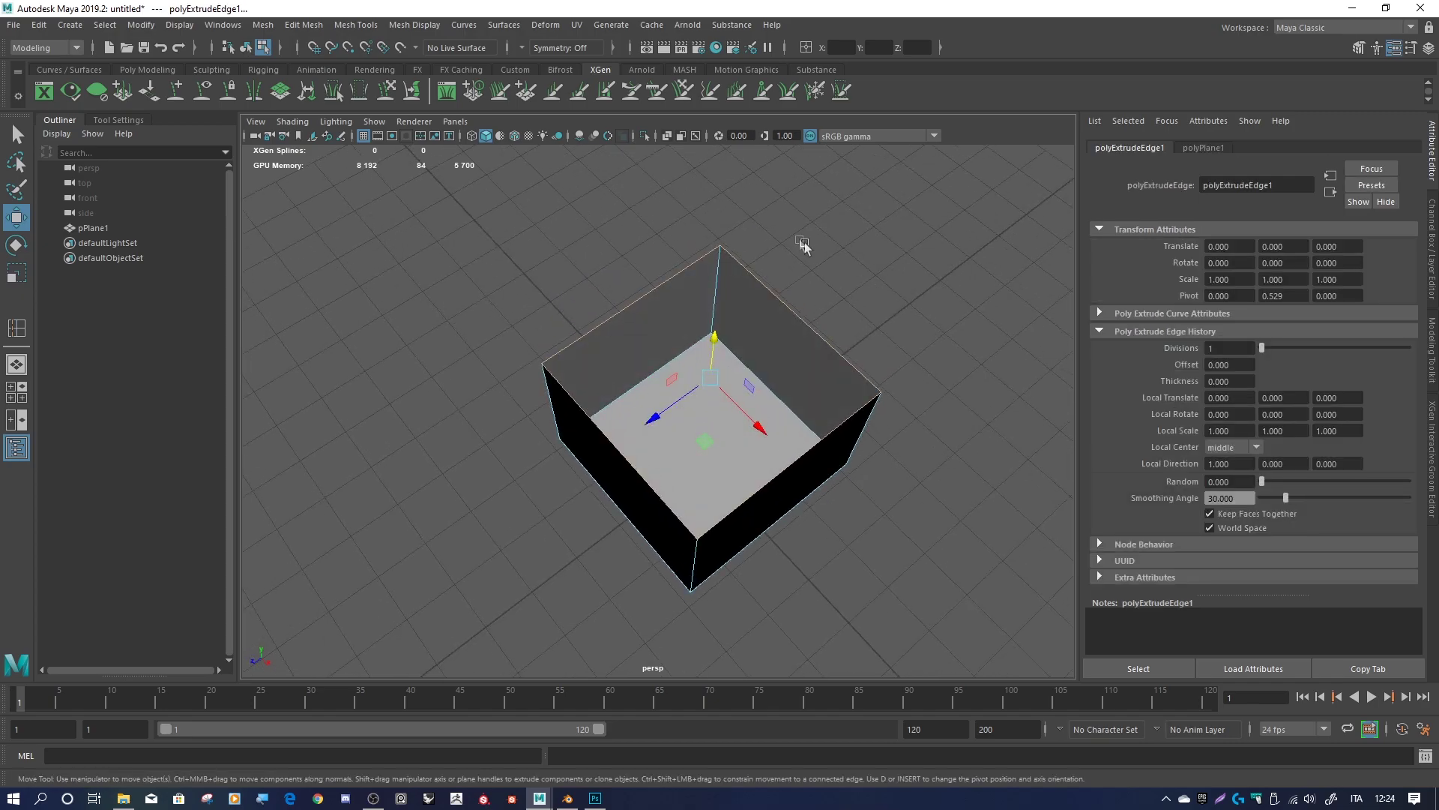
{"action": "mouse_move", "coordinate": [761, 472]}
{"action": "left_mouse_down", "text": "alt"}
{"action": "mouse_move", "coordinate": [899, 321]}
{"action": "mouse_move", "coordinate": [848, 299]}
{"action": "mouse_move", "coordinate": [739, 315]}
{"action": "mouse_move", "coordinate": [794, 312]}
{"action": "mouse_move", "coordinate": [751, 292]}
{"action": "left_mouse_up", "text": "alt"}
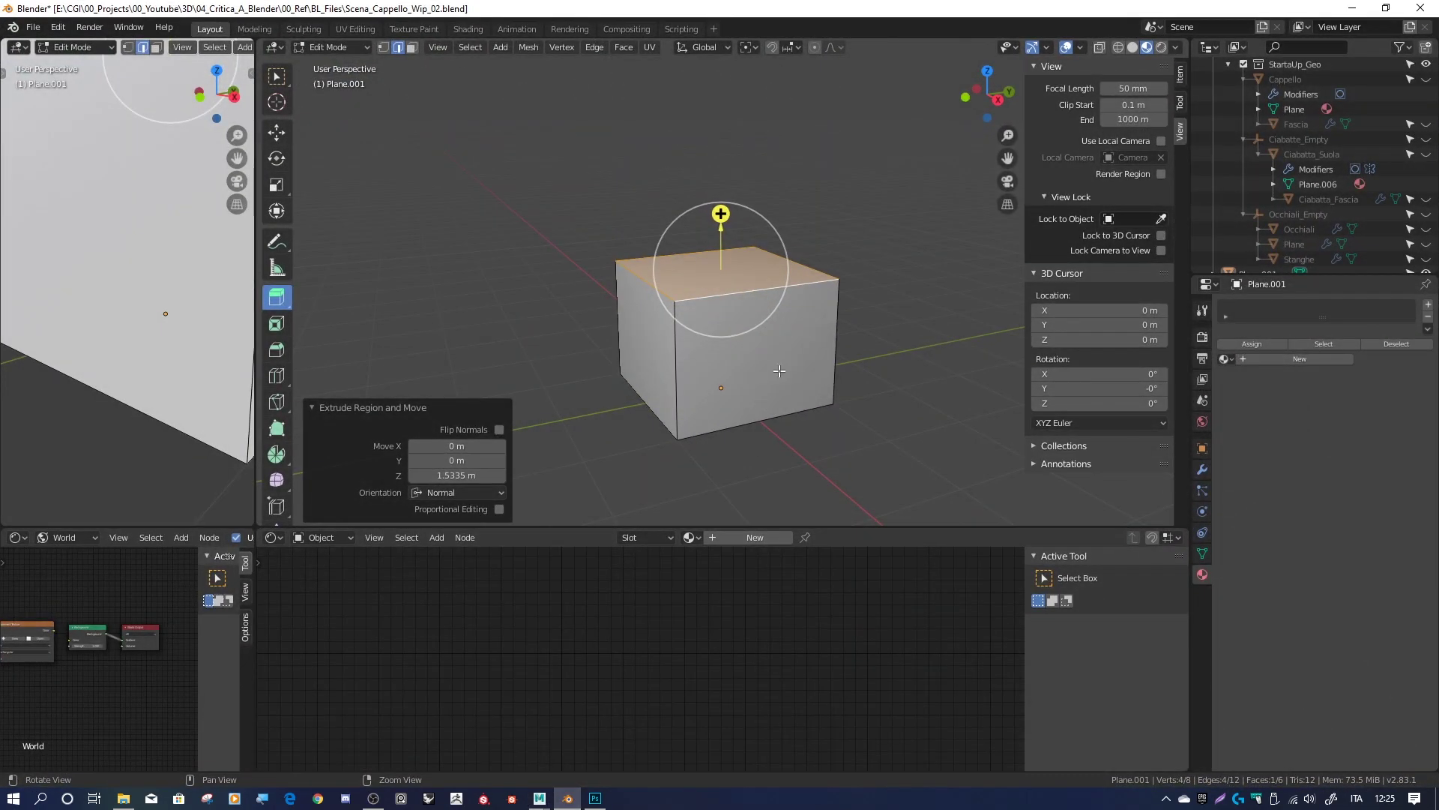
{"action": "middle_click_drag", "start_coordinate": [851, 282], "coordinate": [879, 332]}
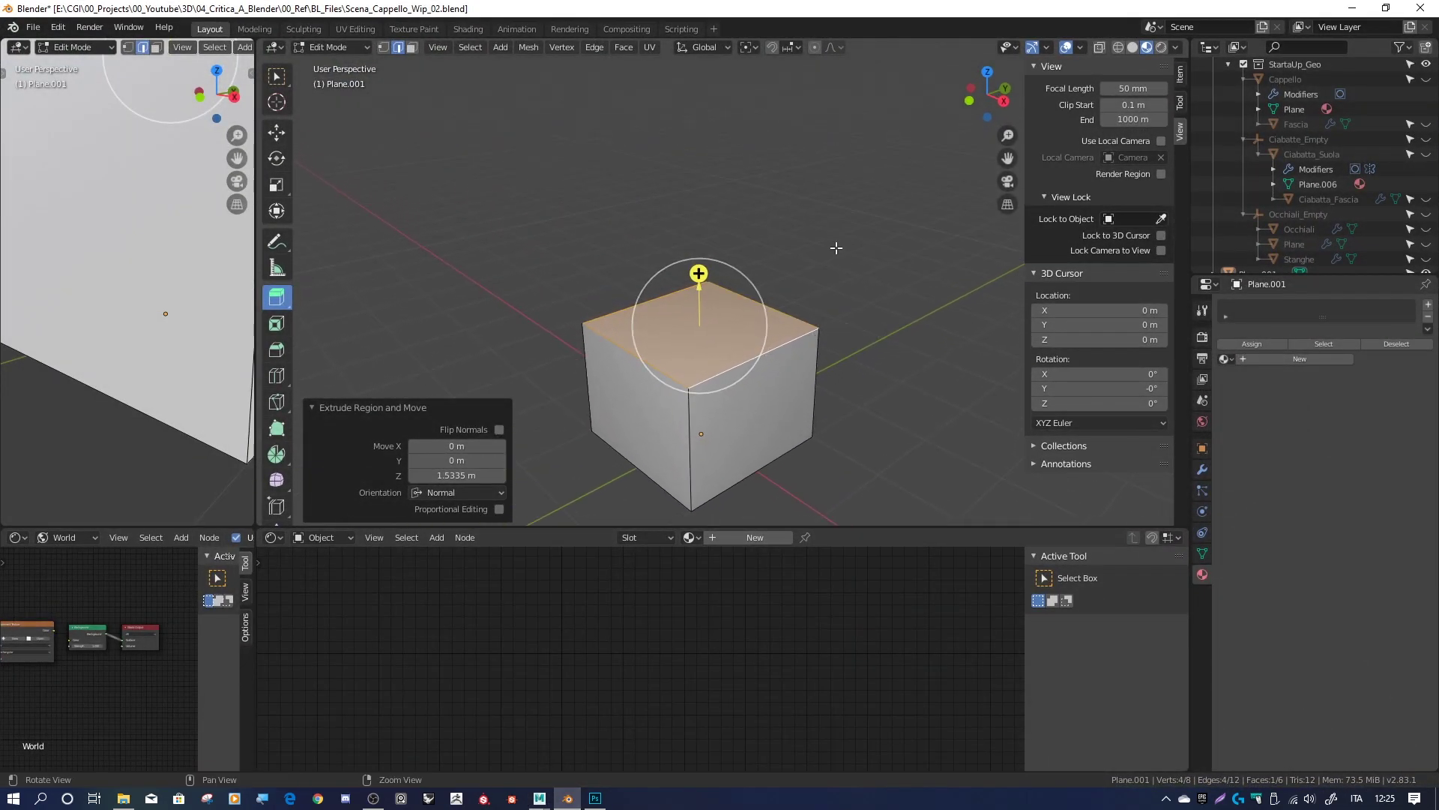
Delete the cube's top face to leave an open box
{"action": "key", "text": "x"}
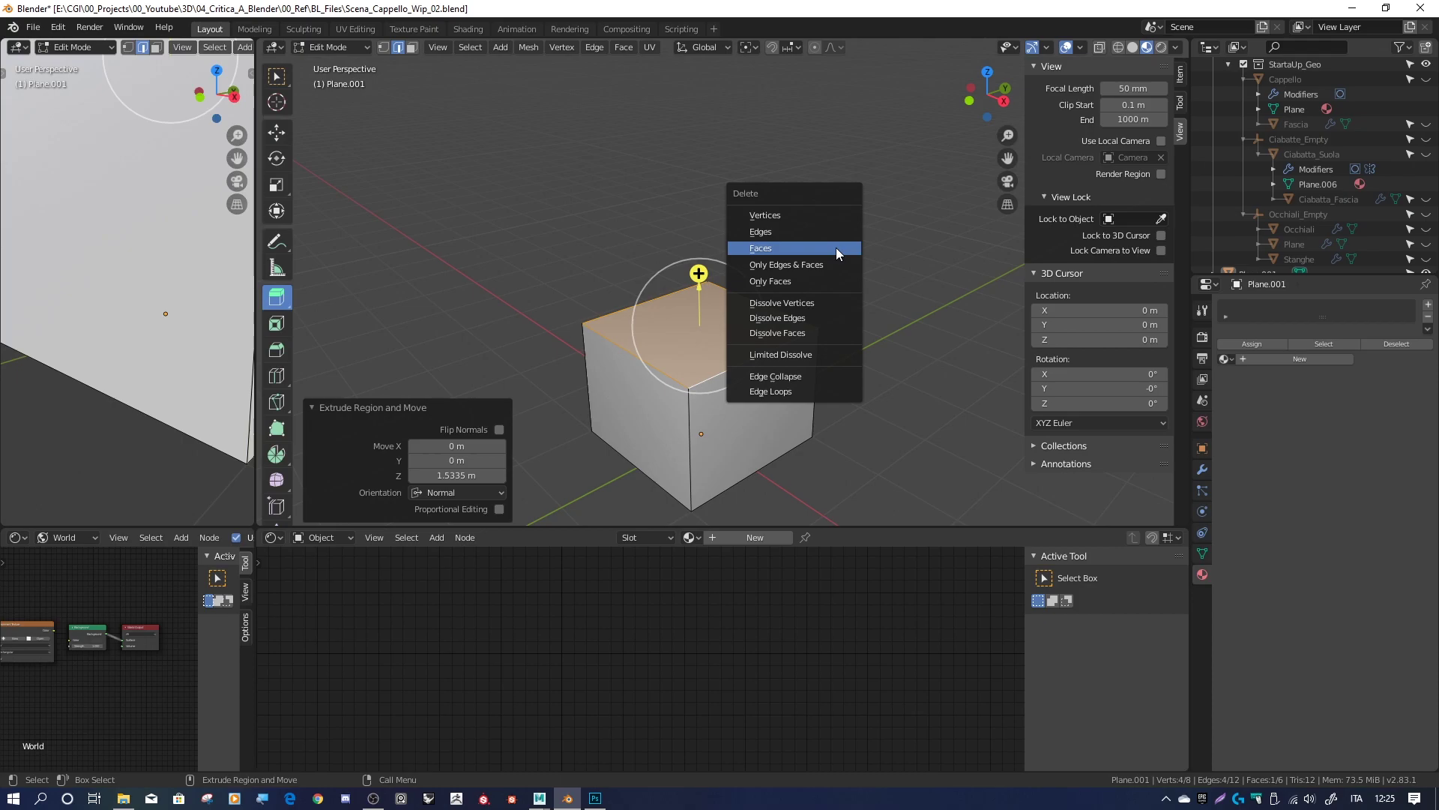
{"action": "left_click", "coordinate": [836, 248]}
{"action": "mouse_move", "coordinate": [834, 247]}
{"action": "middle_mouse_down"}
{"action": "mouse_move", "coordinate": [810, 207]}
{"action": "mouse_move", "coordinate": [664, 271]}
{"action": "middle_mouse_up"}
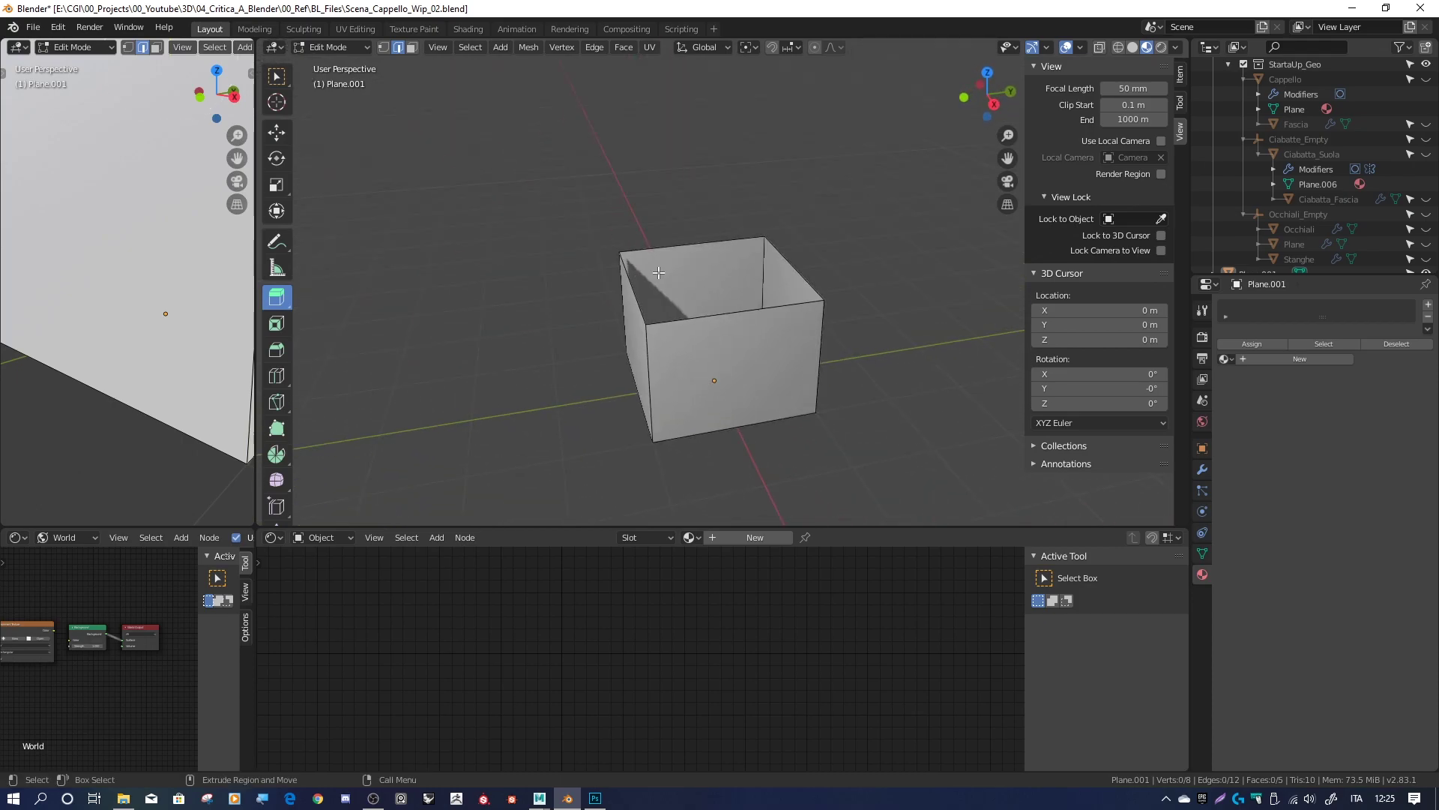
{"action": "scroll", "coordinate": [662, 271], "scroll_direction": "down", "scroll_amount": 3}
Undo back to the single flat plane and select its whole face in face mode
{"action": "key", "text": "ctrl+z"}
{"action": "key", "text": "ctrl+z"}
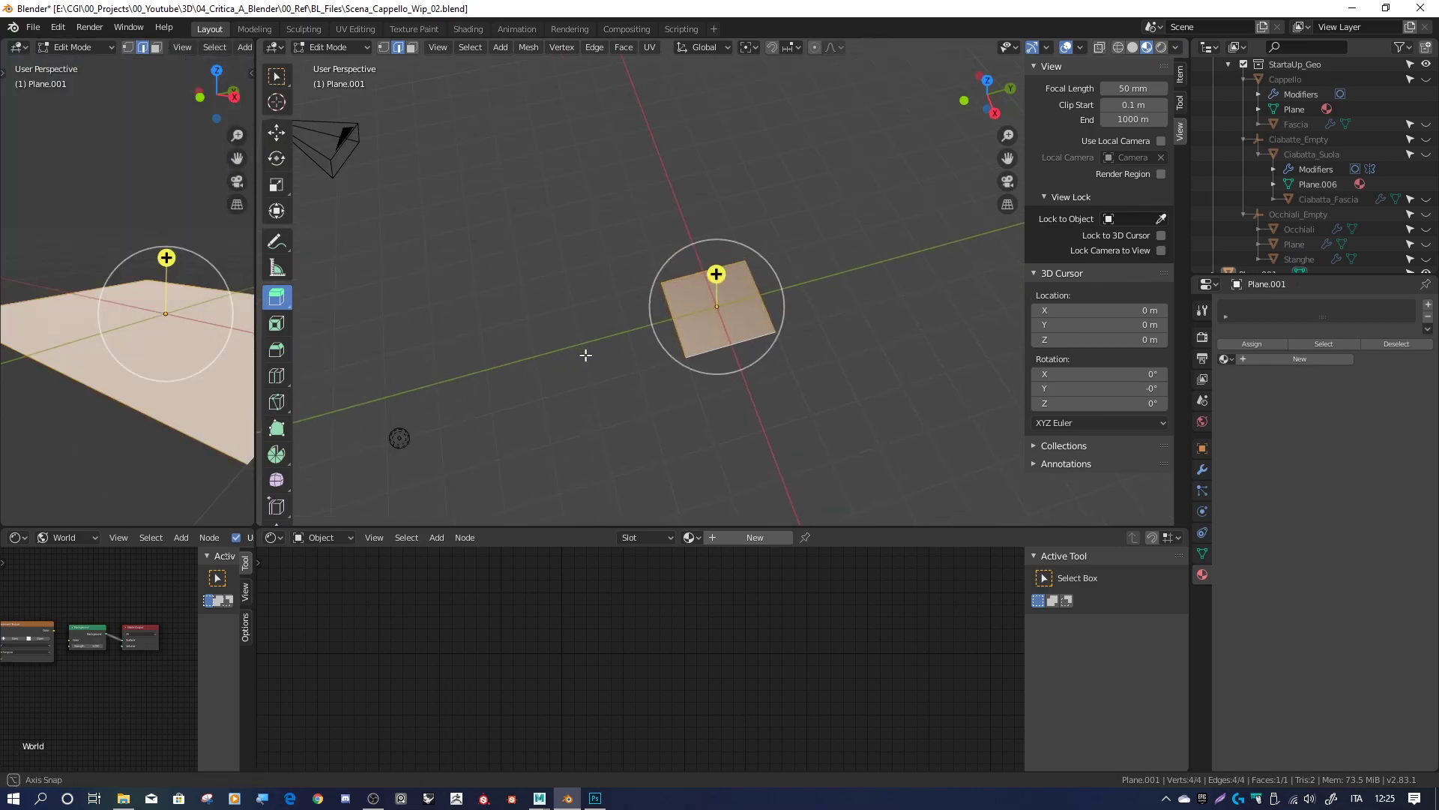
{"action": "scroll", "coordinate": [706, 308], "scroll_direction": "up", "scroll_amount": 3}
{"action": "key", "text": "ctrl+z"}
{"action": "right_click", "coordinate": [671, 285]}
{"action": "left_click", "coordinate": [591, 99]}
{"action": "left_click", "coordinate": [411, 47]}
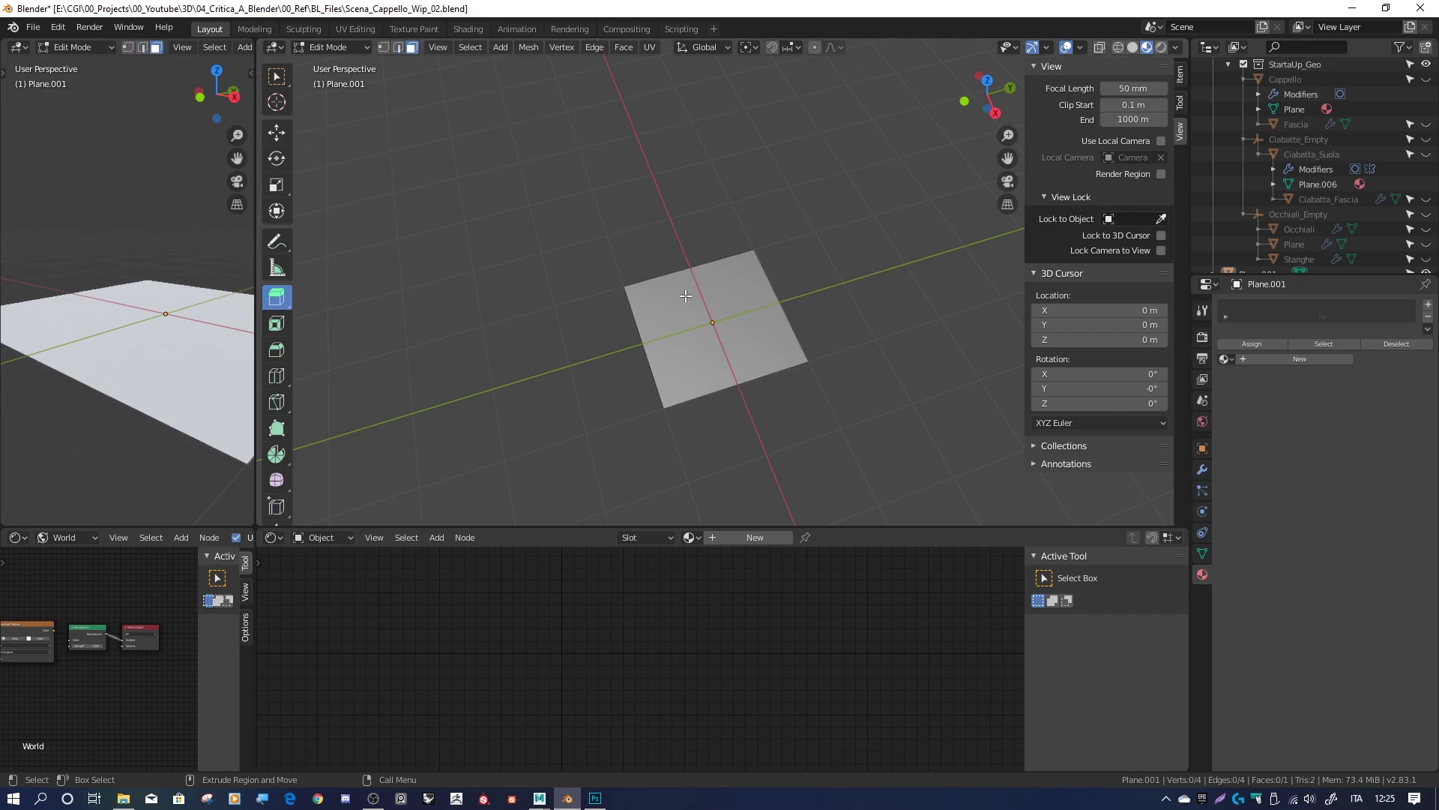
{"action": "key", "text": "a"}
{"action": "left_click", "coordinate": [275, 324]}
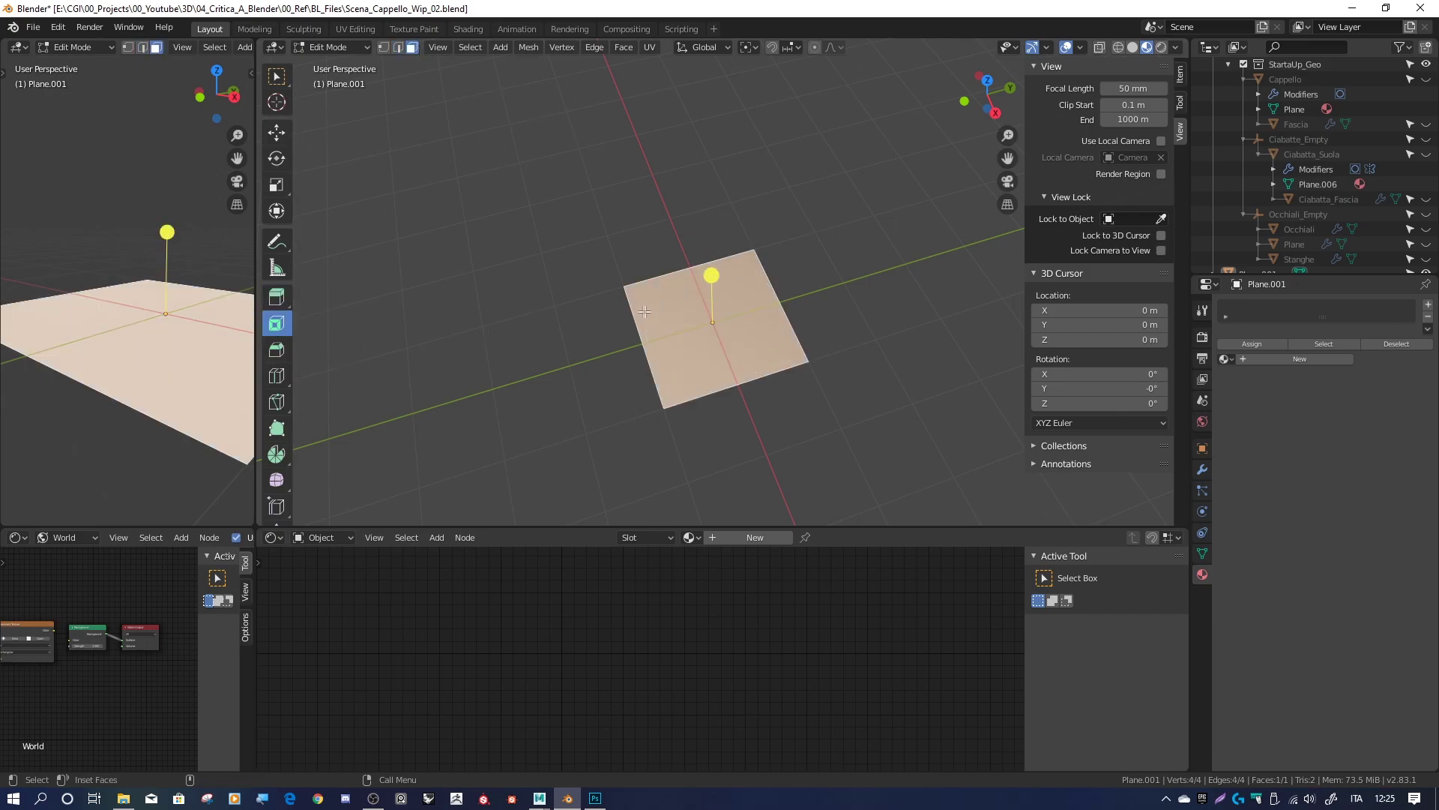
Inset the plane's face into a border ring and select its outer edges
{"action": "left_click_drag", "start_coordinate": [714, 274], "coordinate": [710, 291]}
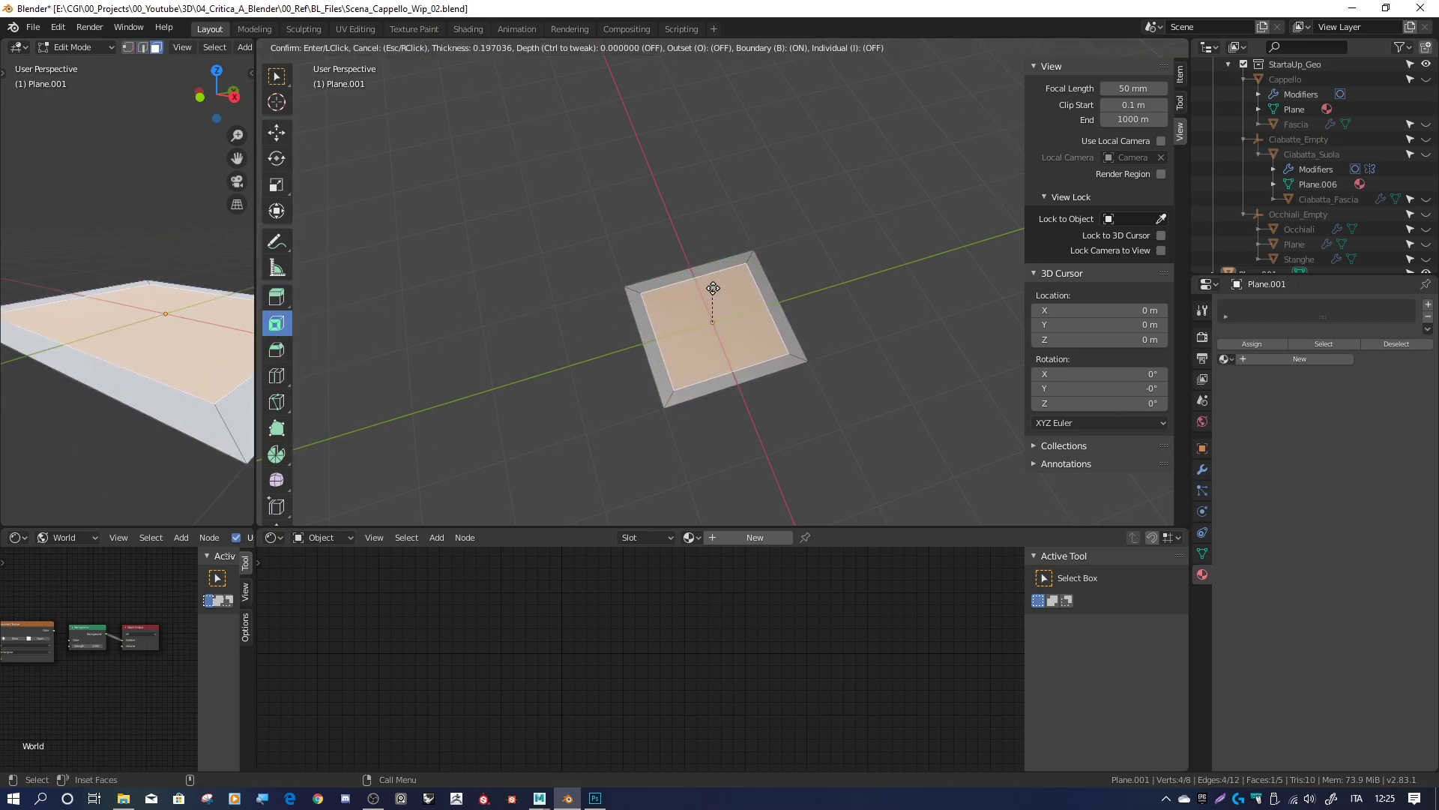
{"action": "left_click", "coordinate": [569, 218]}
{"action": "left_click", "coordinate": [658, 278]}
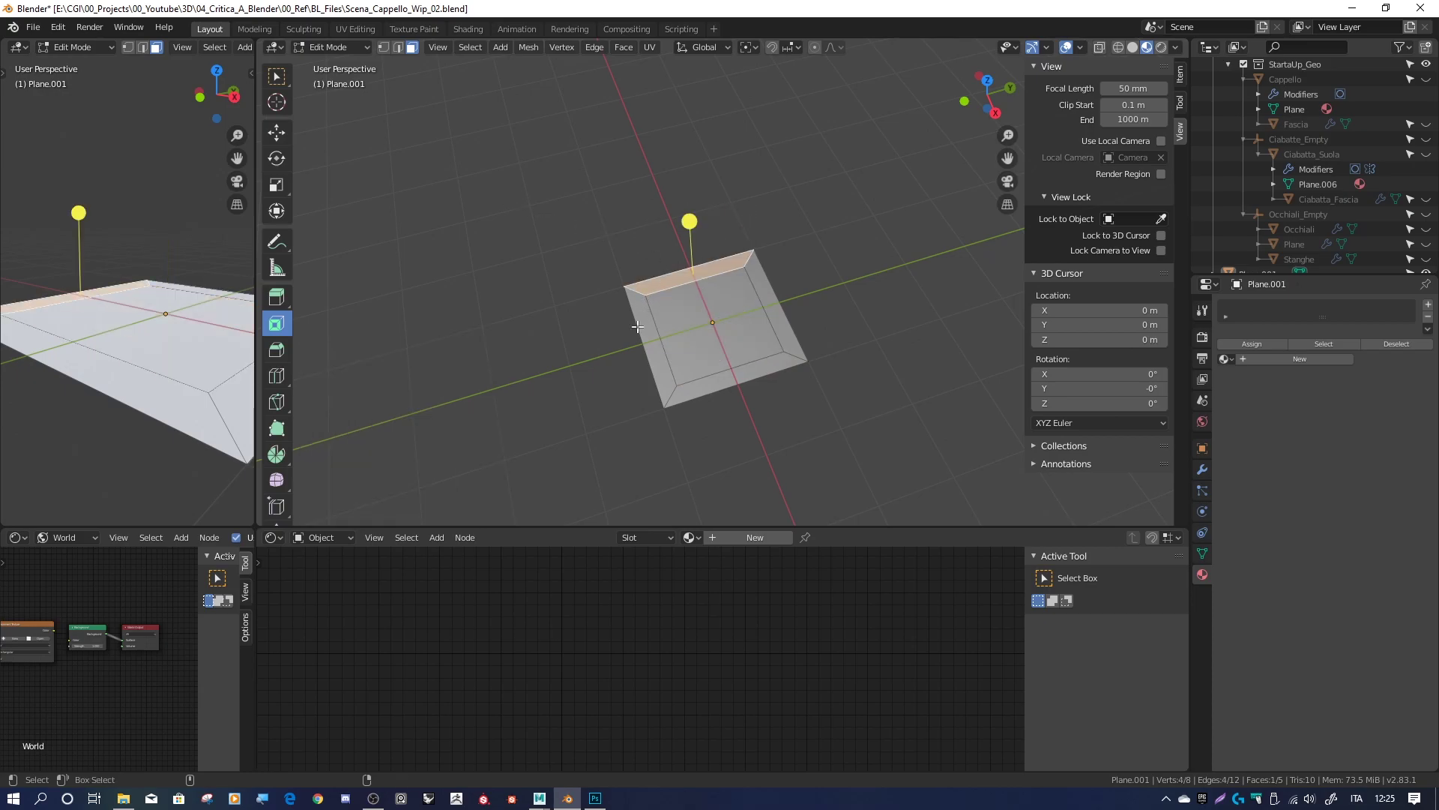
{"action": "key", "text": "2"}
{"action": "left_click", "coordinate": [627, 324]}
{"action": "left_click", "coordinate": [666, 263], "text": "shift"}
{"action": "left_click", "coordinate": [756, 276], "text": "shift"}
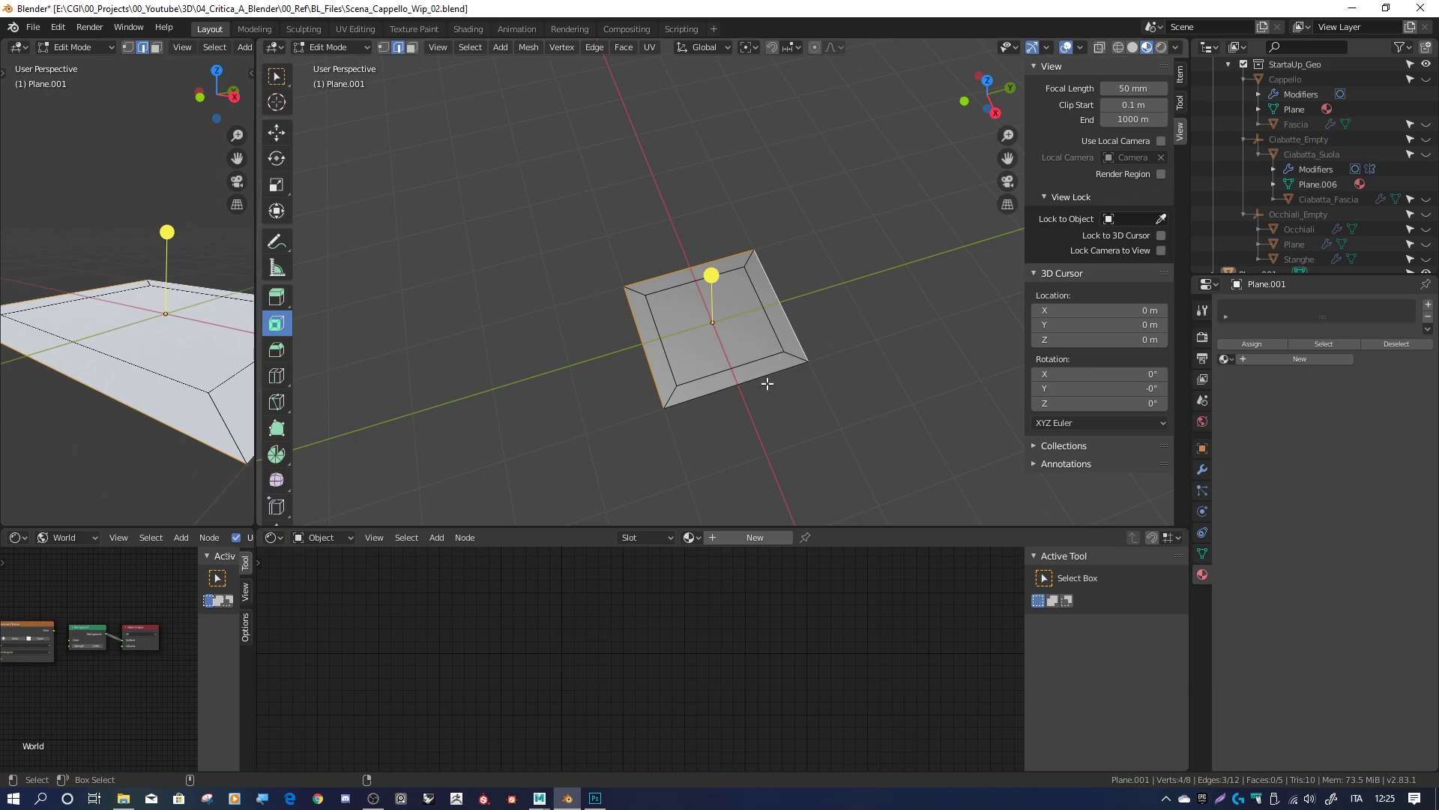
Extrude the selected outer edges 1.6367 m upward into open box walls
{"action": "middle_click_drag", "start_coordinate": [776, 386], "coordinate": [749, 397]}
{"action": "left_click", "coordinate": [277, 297]}
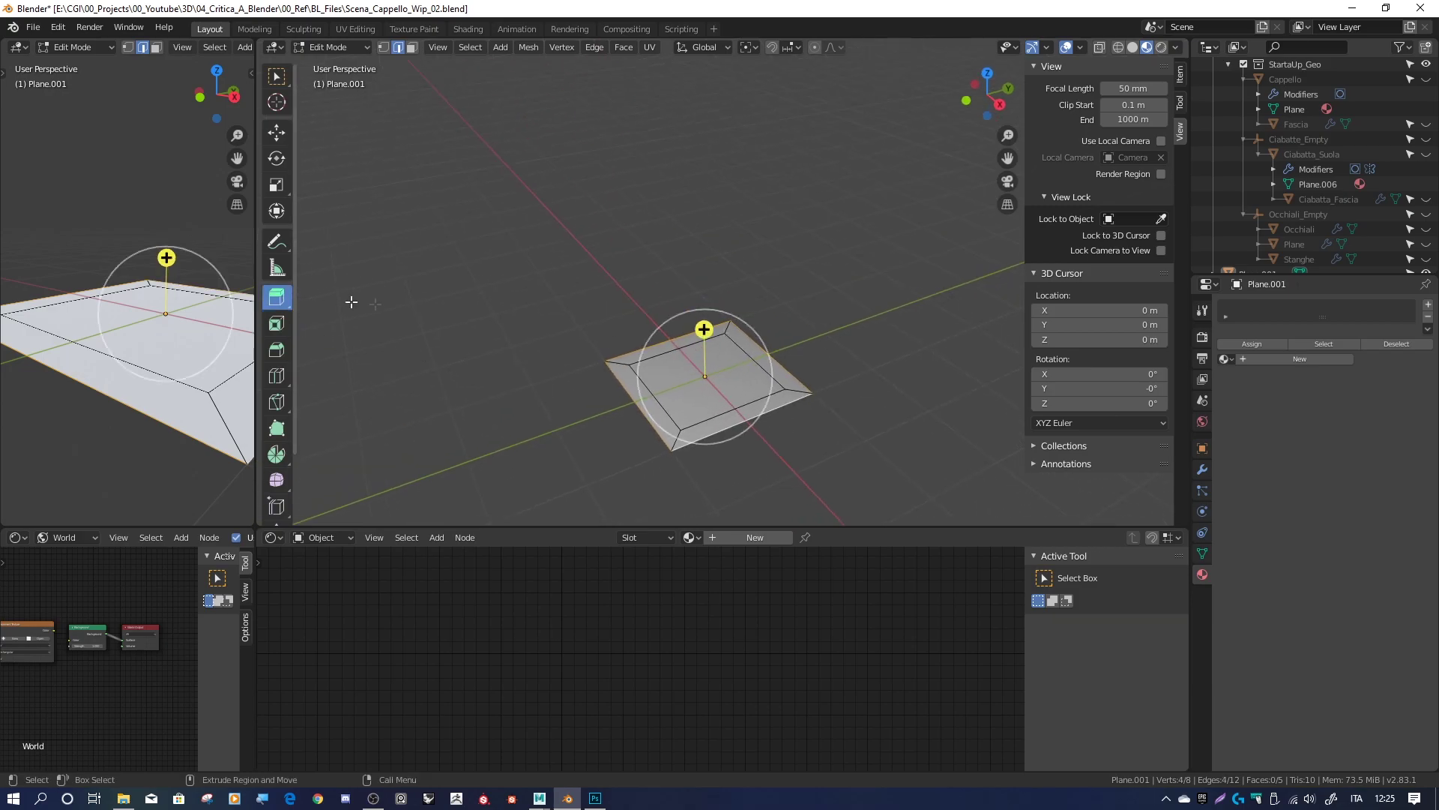
{"action": "left_click_drag", "start_coordinate": [704, 330], "coordinate": [705, 221]}
{"action": "mouse_move", "coordinate": [705, 222]}
{"action": "middle_mouse_down"}
{"action": "mouse_move", "coordinate": [817, 285]}
{"action": "mouse_move", "coordinate": [835, 253]}
{"action": "middle_mouse_up"}
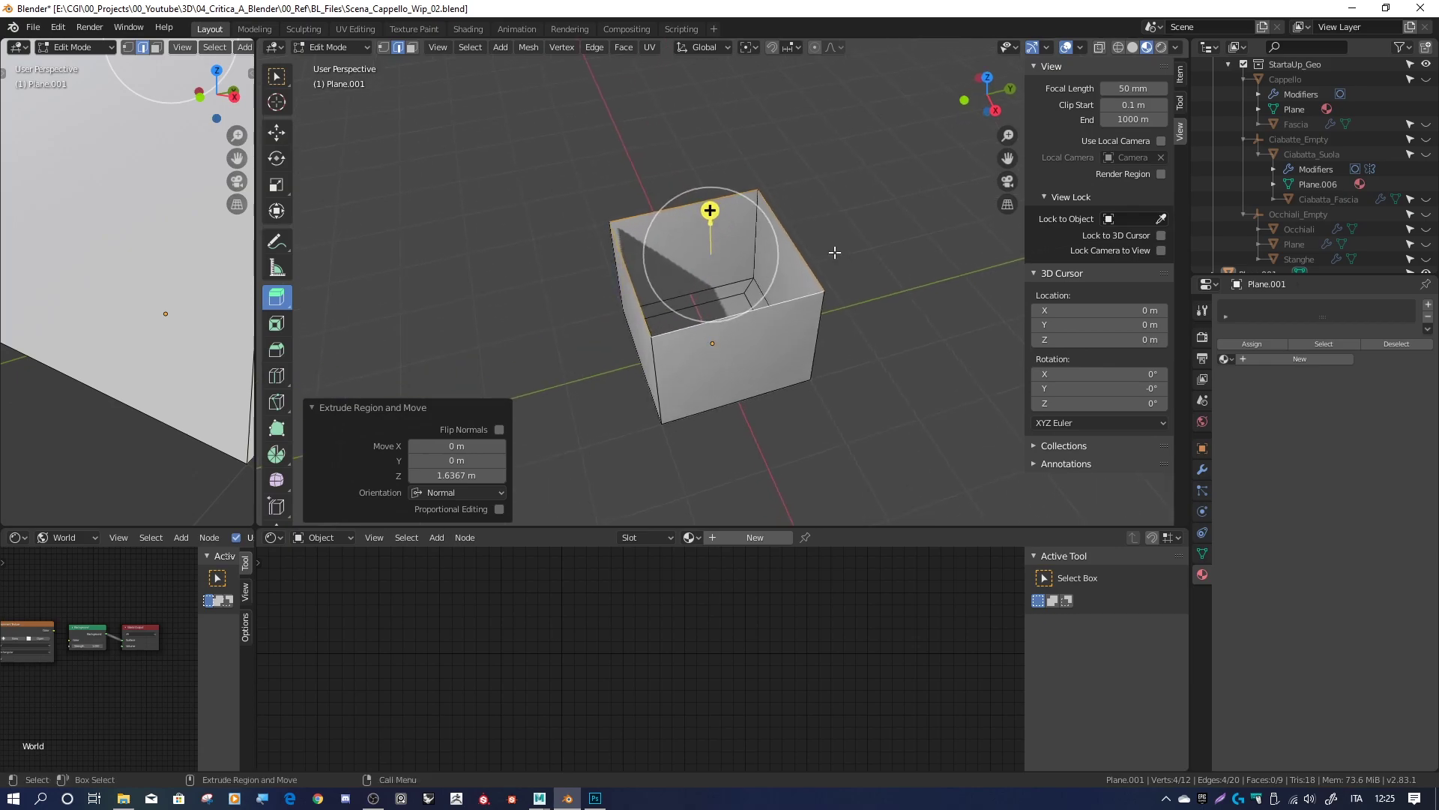
{"action": "middle_click_drag", "start_coordinate": [835, 253], "coordinate": [873, 200]}
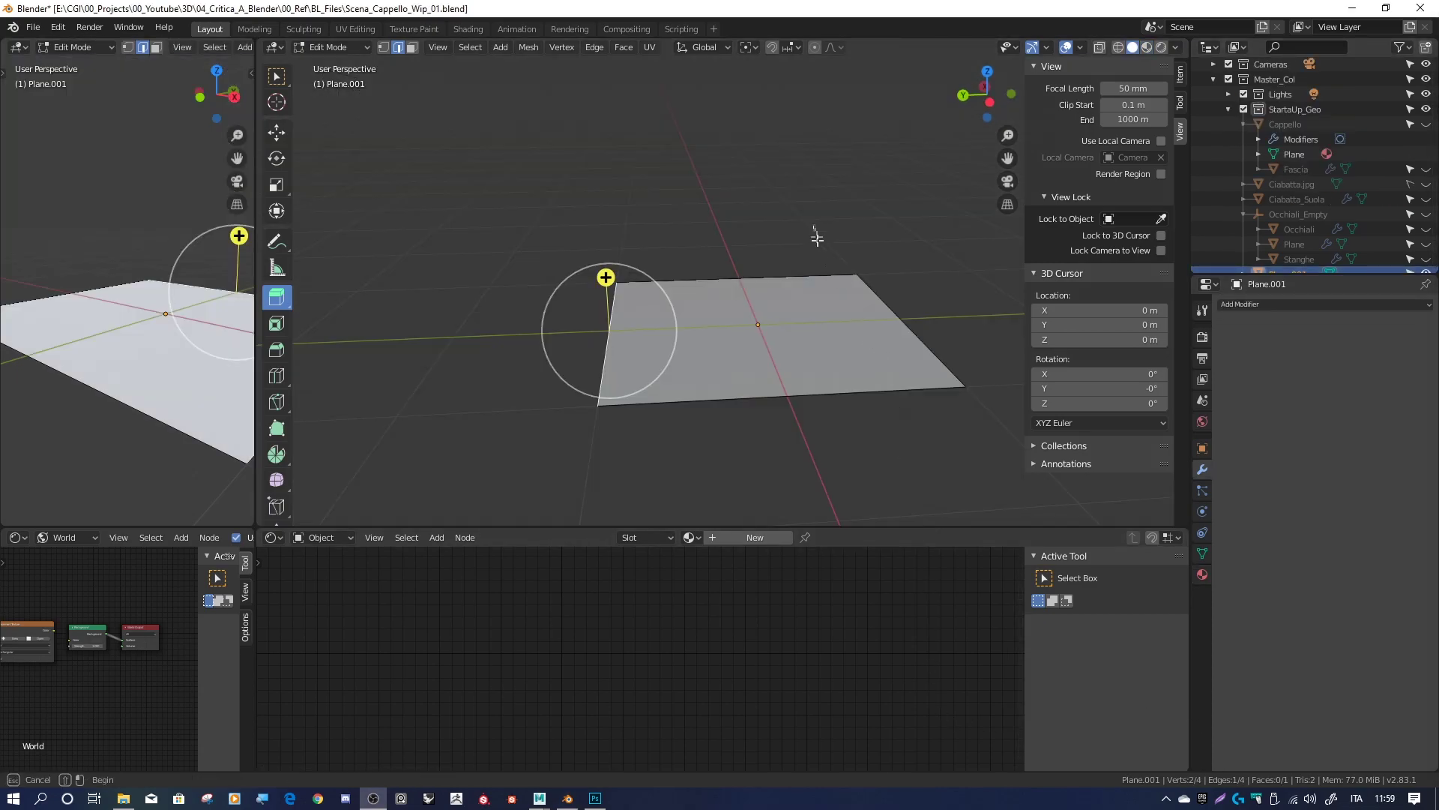
Unhide the Ciabatta.jpg reference and the Ciabatta_Suola slipper sole
{"action": "left_click", "coordinate": [828, 231]}
{"action": "middle_click_drag", "start_coordinate": [828, 231], "coordinate": [793, 228]}
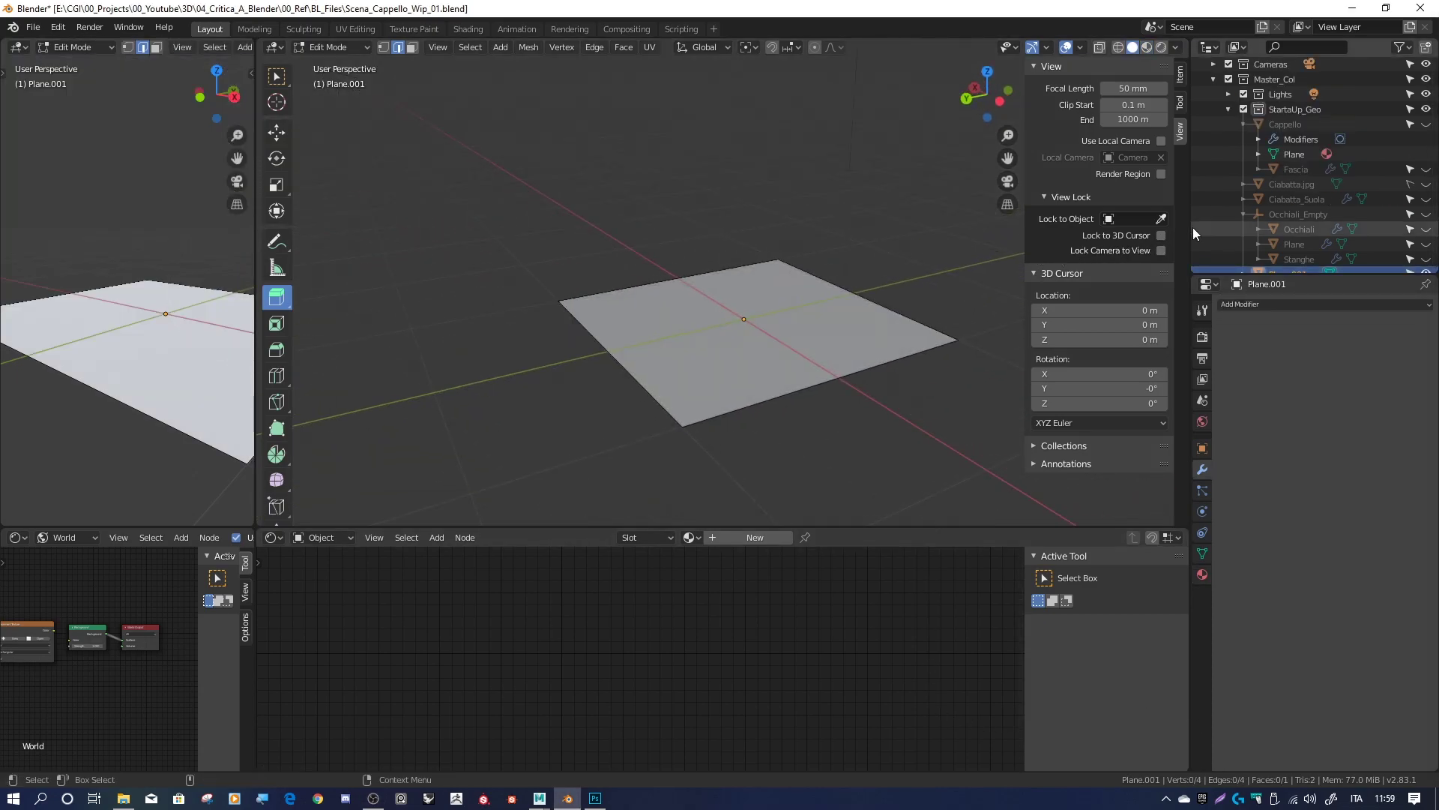
{"action": "left_click", "coordinate": [1426, 184]}
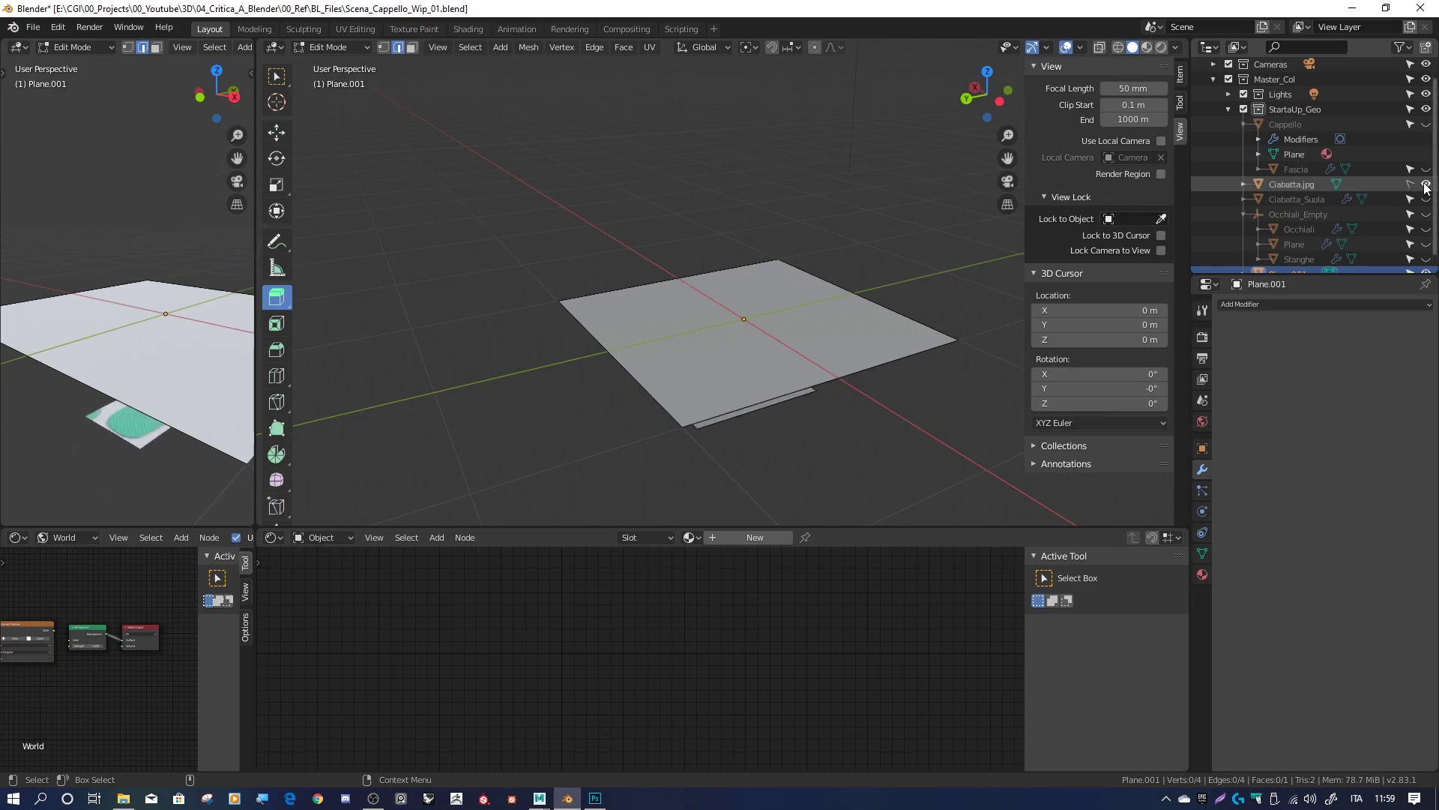
{"action": "left_click", "coordinate": [1426, 200]}
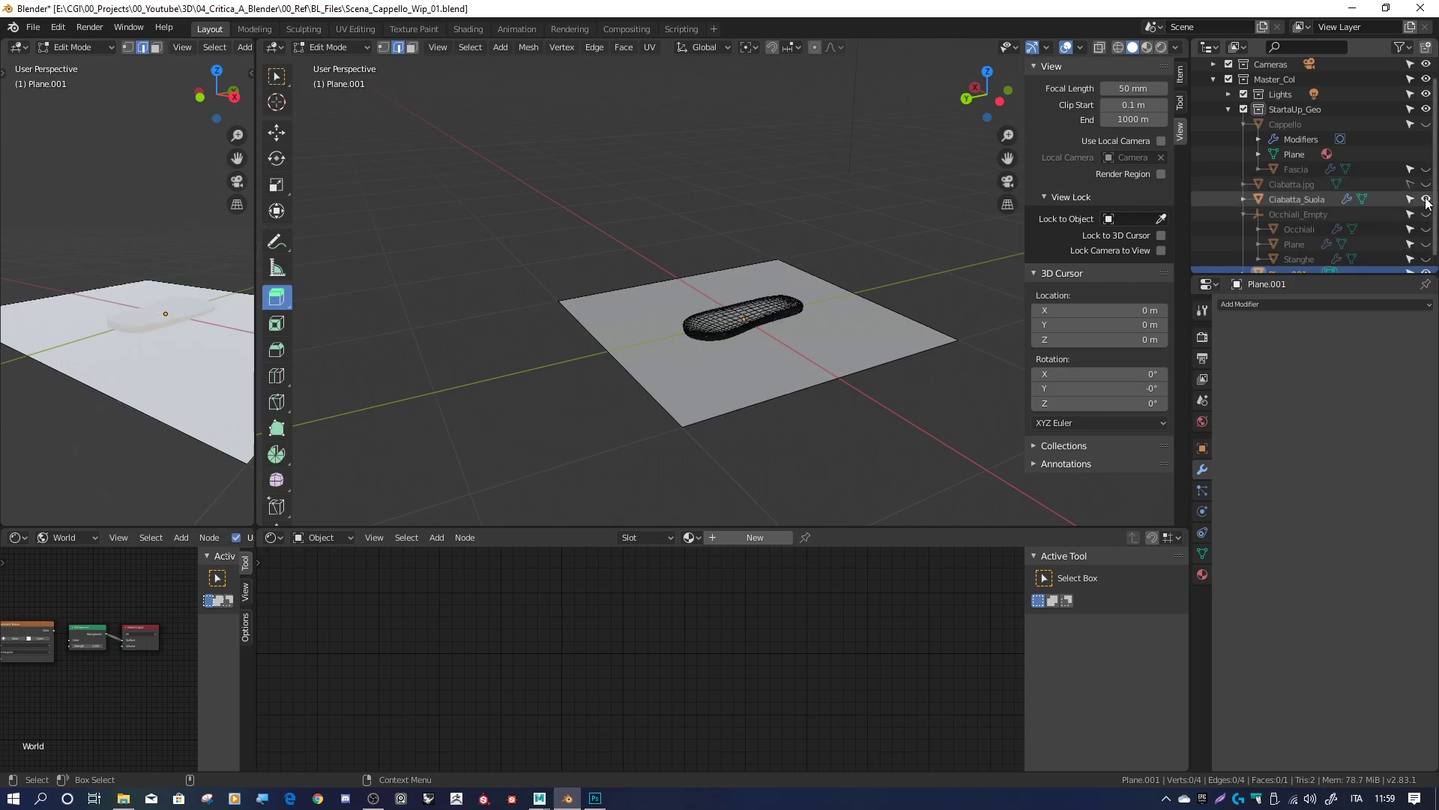
{"action": "mouse_move", "coordinate": [824, 315]}
{"action": "middle_mouse_down"}
{"action": "mouse_move", "coordinate": [842, 304]}
{"action": "mouse_move", "coordinate": [794, 239]}
{"action": "middle_mouse_up"}
Scale the plane along Y to 0.157, making a narrow strip
{"action": "left_click", "coordinate": [560, 195]}
{"action": "left_click", "coordinate": [790, 442], "text": "shift"}
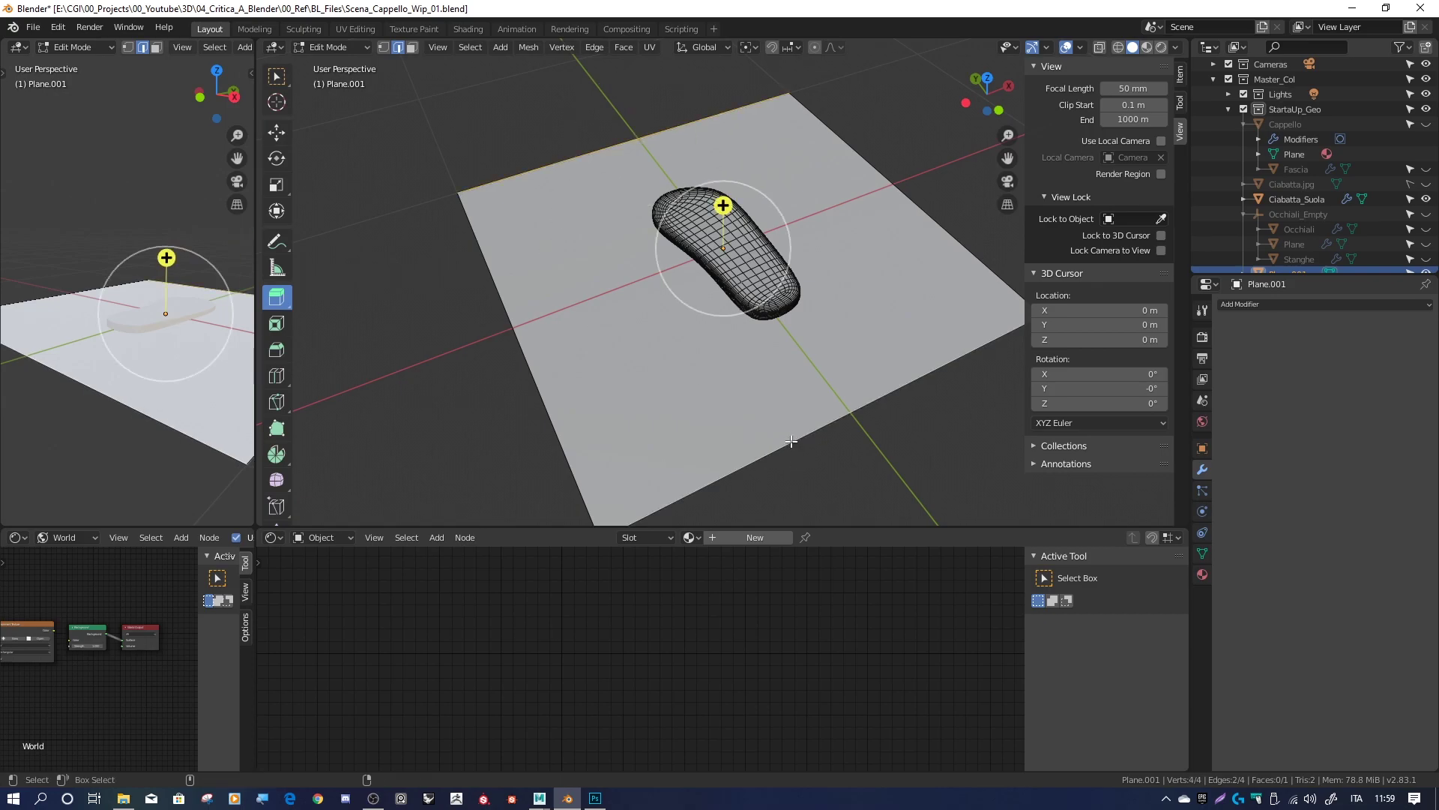
{"action": "key", "text": "shift+space"}
{"action": "key", "text": "r"}
{"action": "key", "text": "shift+space"}
{"action": "key", "text": "s"}
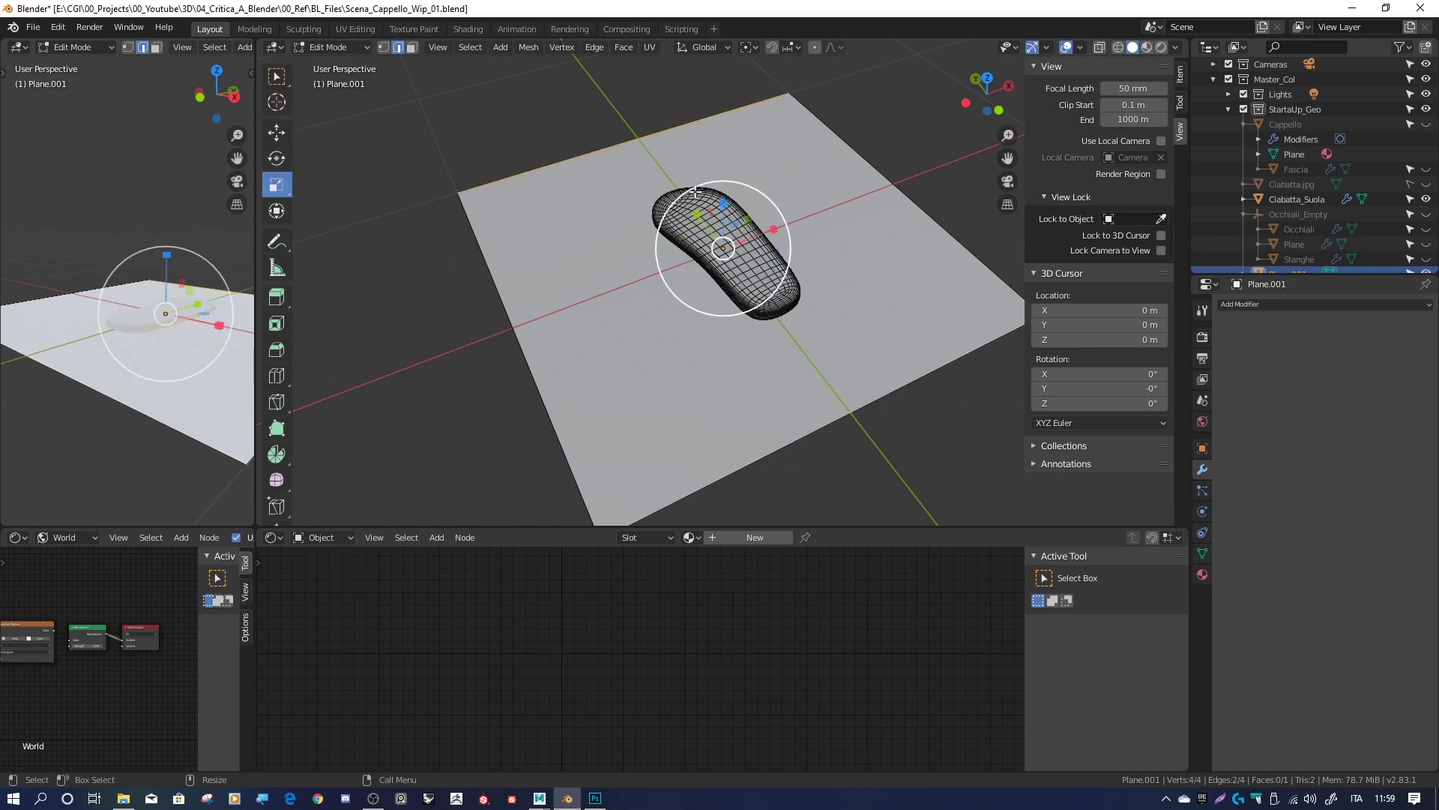
{"action": "key", "text": "s"}
{"action": "key", "text": "y"}
{"action": "left_click", "coordinate": [724, 248]}
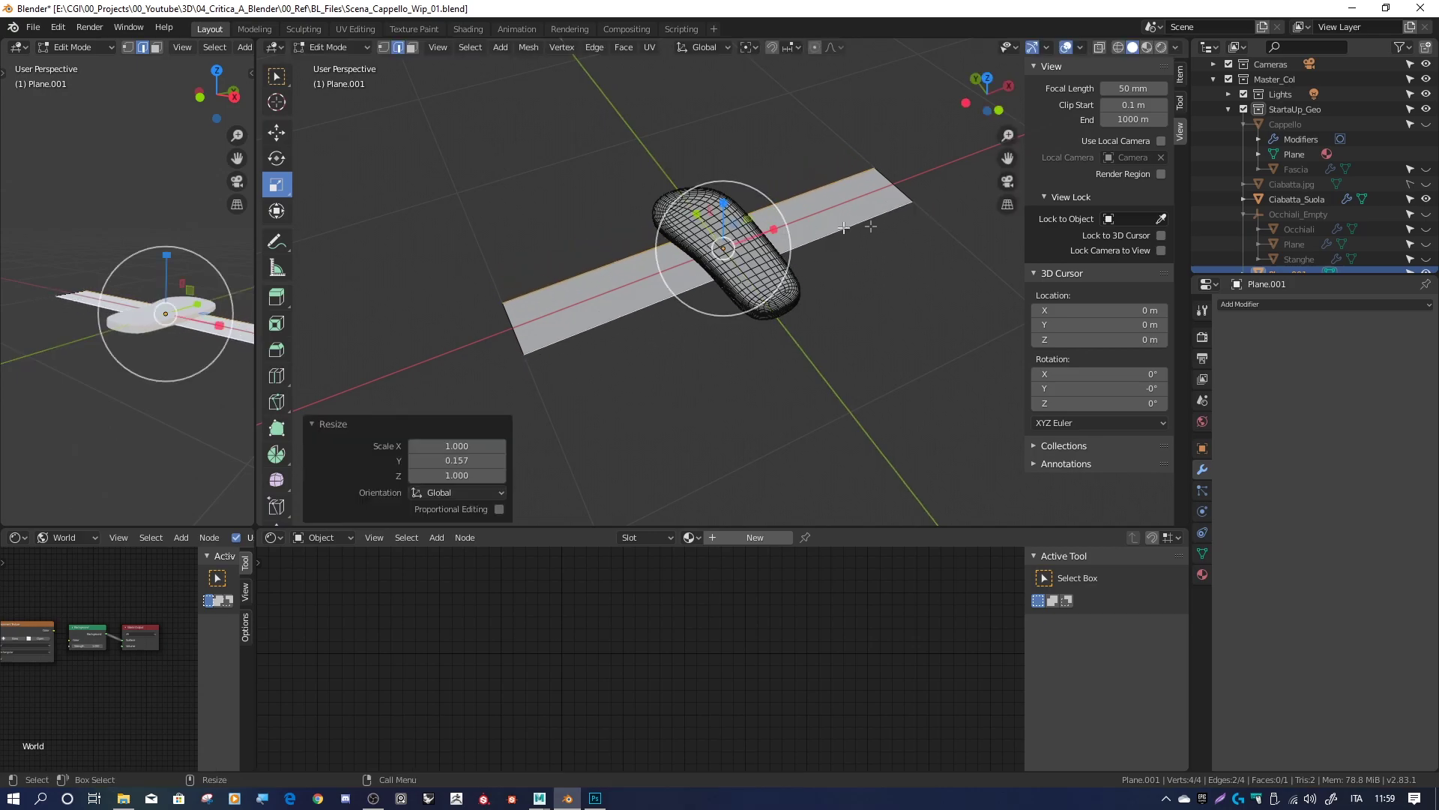
{"action": "middle_click_drag", "start_coordinate": [724, 247], "coordinate": [812, 286]}
Scale the strip along X to 0.275 and return to Object Mode
{"action": "key", "text": "s"}
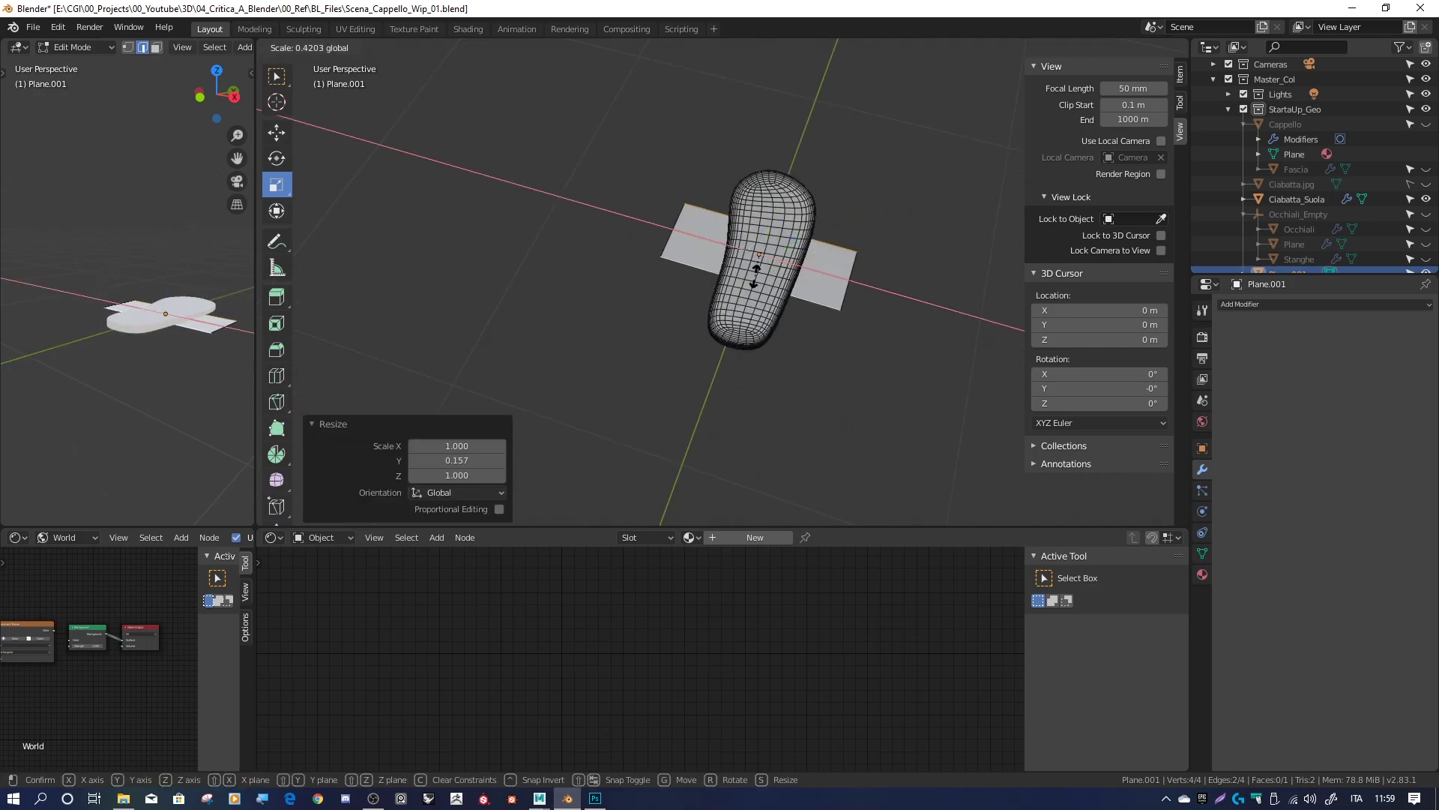
{"action": "key", "text": "x"}
{"action": "left_click", "coordinate": [749, 270]}
{"action": "mouse_move", "coordinate": [750, 270]}
{"action": "middle_mouse_down"}
{"action": "mouse_move", "coordinate": [659, 310]}
{"action": "mouse_move", "coordinate": [685, 323]}
{"action": "middle_mouse_up"}
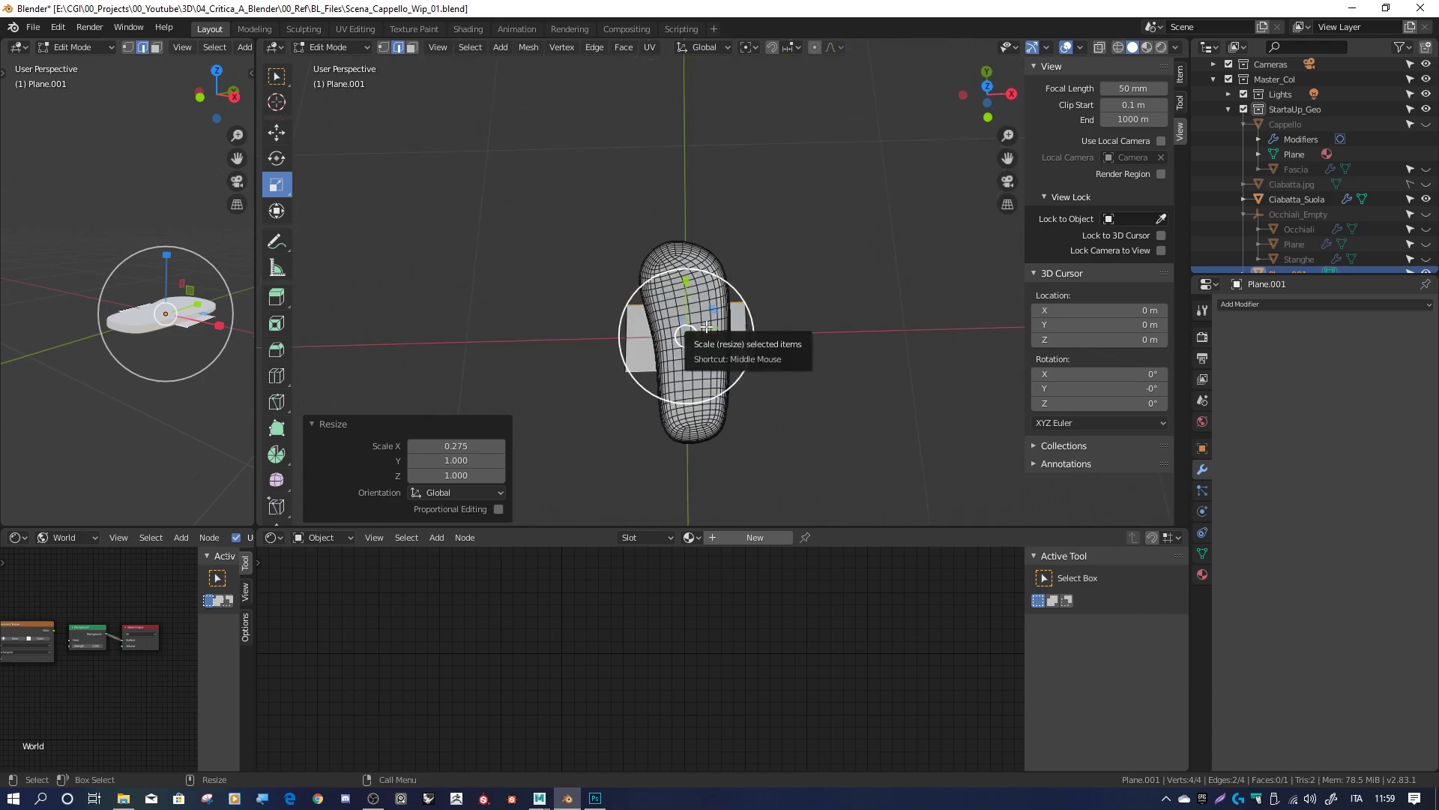
{"action": "key", "text": "shift+space"}
{"action": "key", "text": "g"}
{"action": "mouse_move", "coordinate": [835, 317]}
{"action": "middle_mouse_down"}
{"action": "mouse_move", "coordinate": [840, 242]}
{"action": "mouse_move", "coordinate": [714, 273]}
{"action": "middle_mouse_up"}
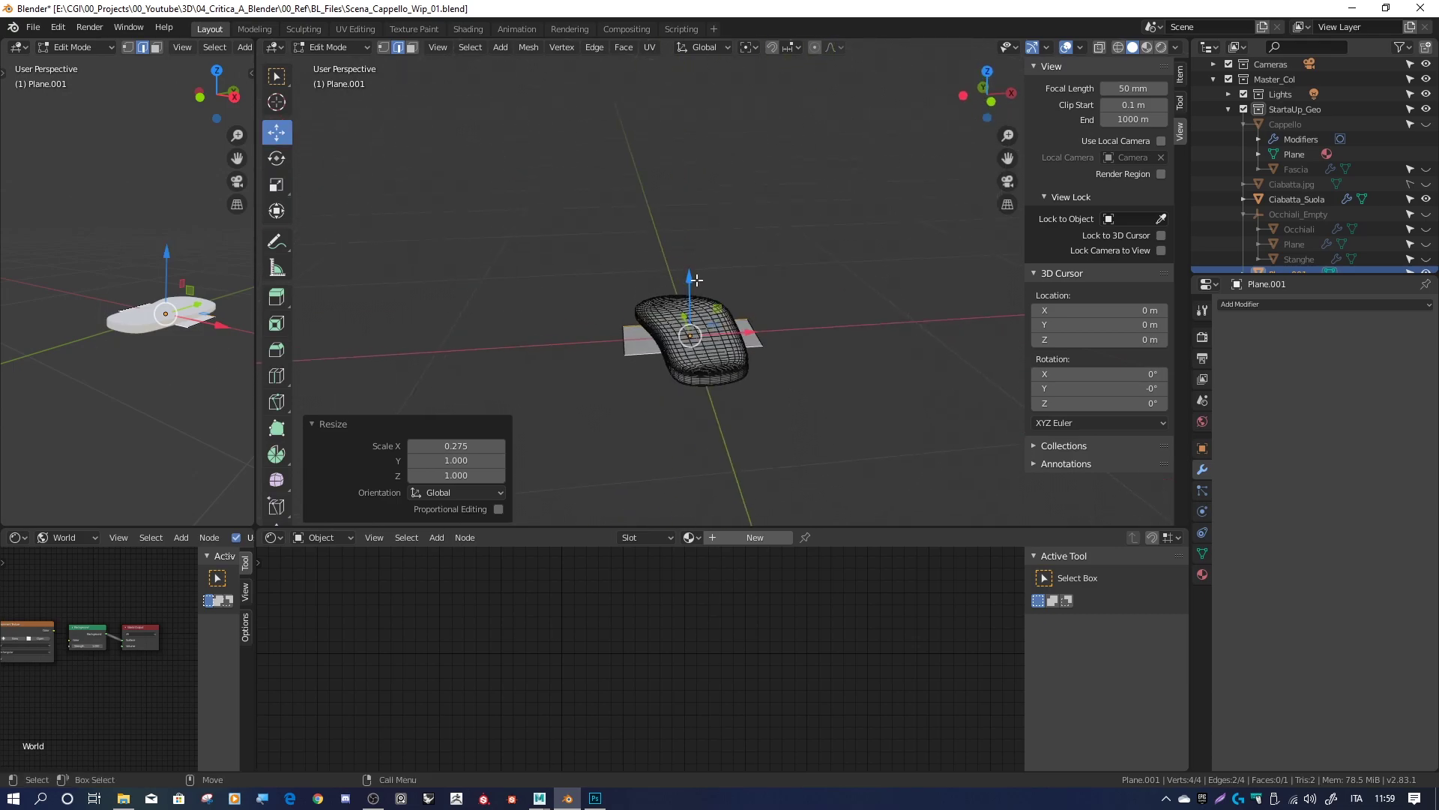
{"action": "key", "text": "Tab"}
{"action": "key", "text": "shift+space"}
Move the plane along Z down onto the sole, to Z -0.03691 m
{"action": "key", "text": "g"}
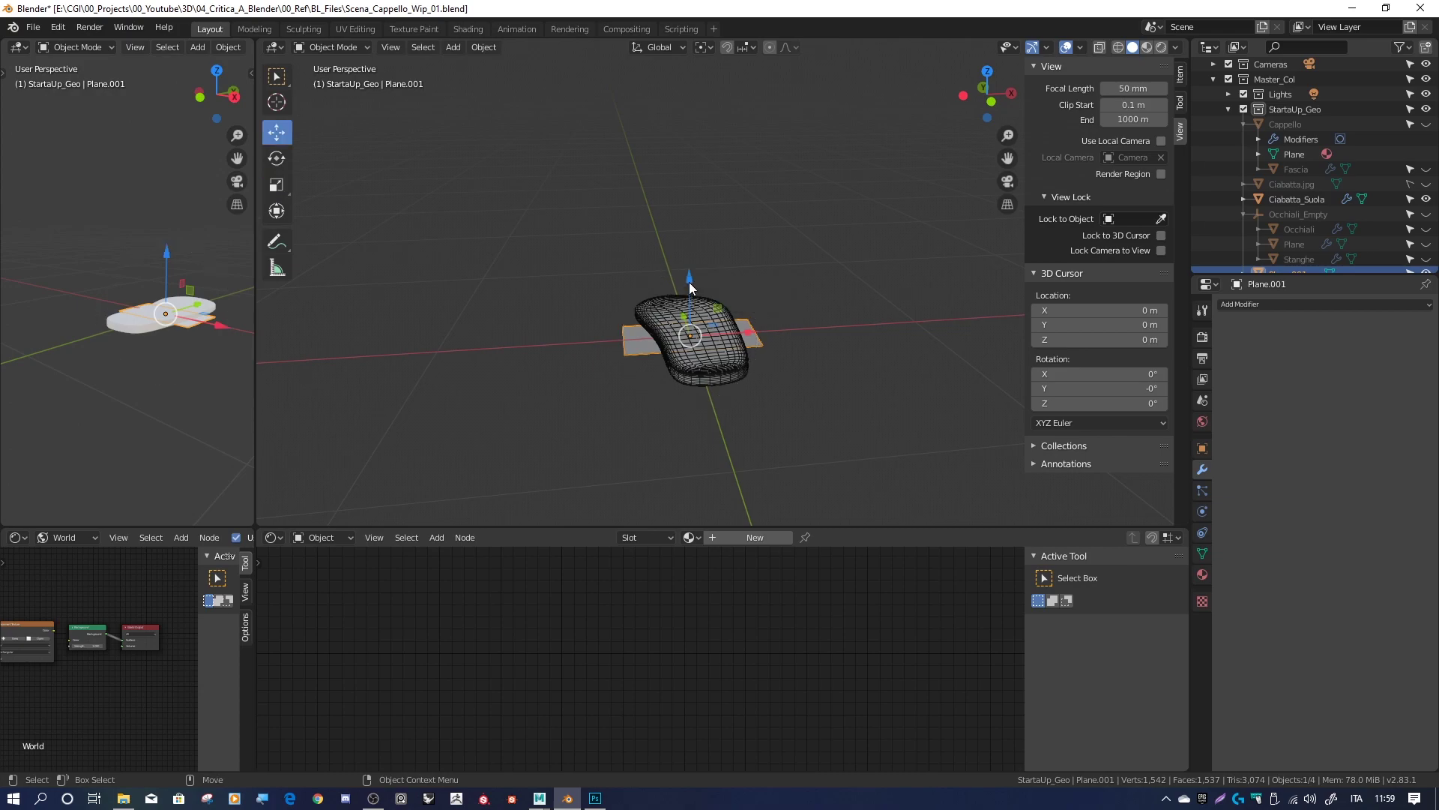
{"action": "left_click_drag", "start_coordinate": [695, 284], "coordinate": [700, 239]}
{"action": "mouse_move", "coordinate": [699, 240]}
{"action": "middle_mouse_down"}
{"action": "mouse_move", "coordinate": [812, 281]}
{"action": "mouse_move", "coordinate": [778, 272]}
{"action": "middle_mouse_up"}
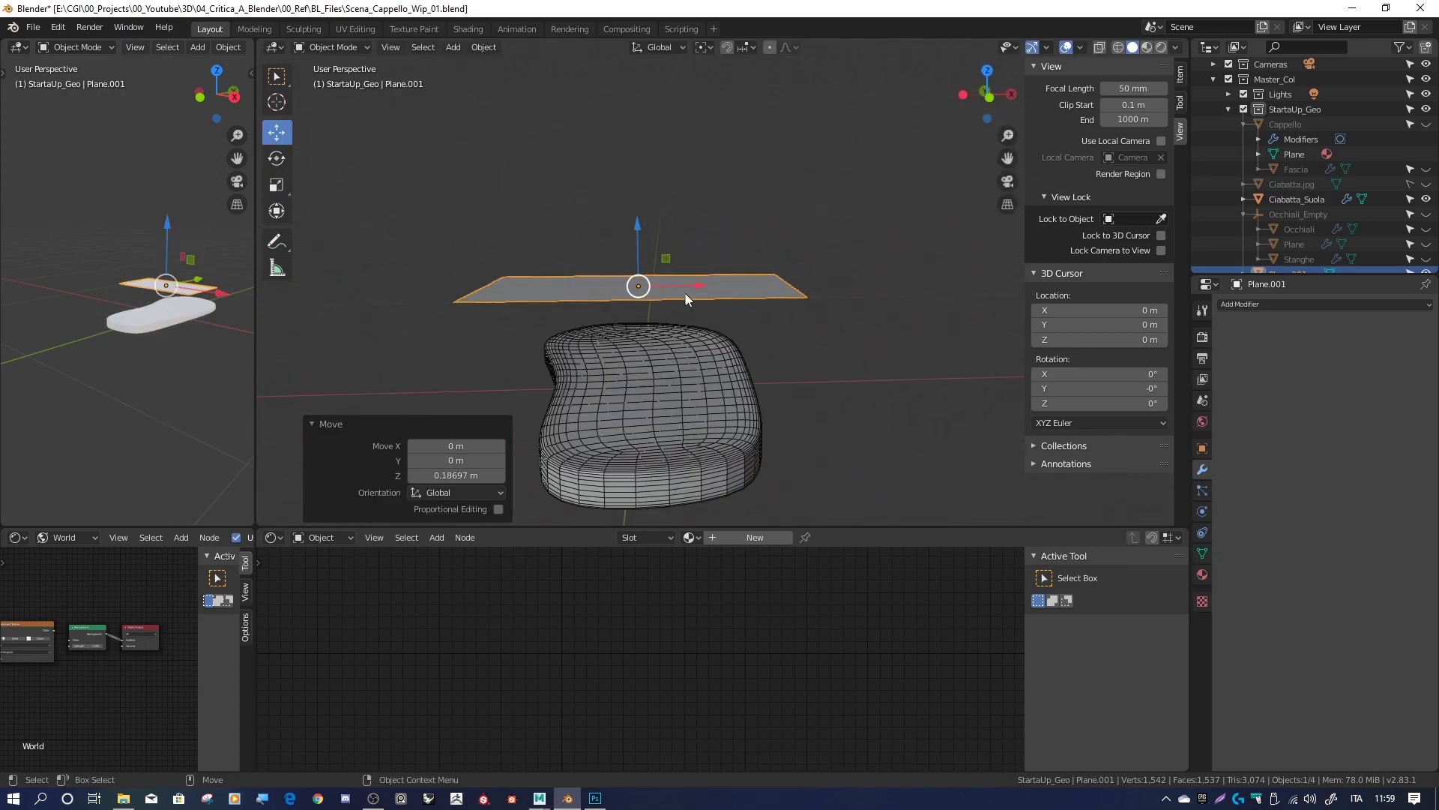
{"action": "left_click_drag", "start_coordinate": [717, 214], "coordinate": [719, 236]}
Switch to top view, centre the plane, and enter Edit Mode in vertex selection
{"action": "middle_click_drag", "start_coordinate": [719, 236], "coordinate": [728, 315]}
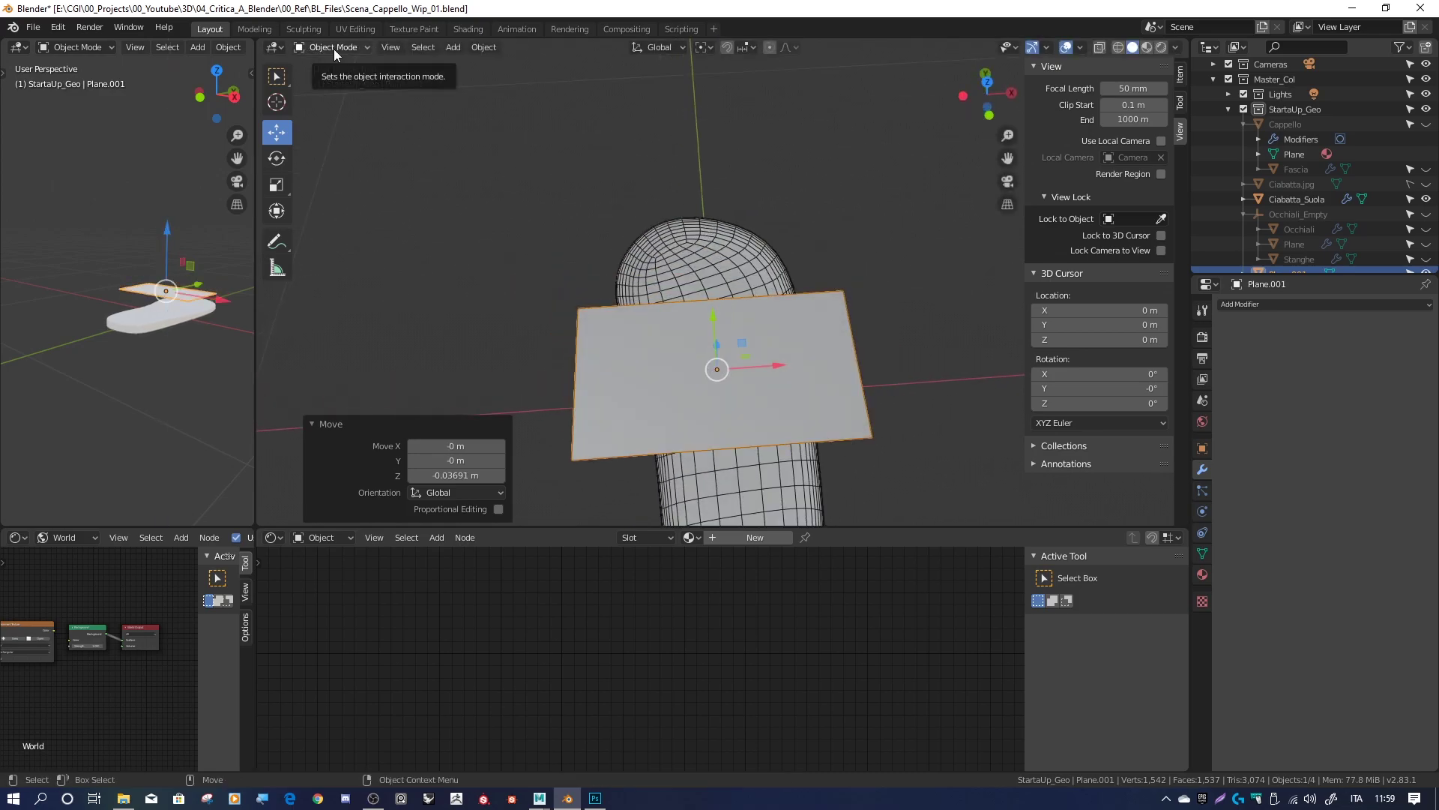
{"action": "left_click", "coordinate": [988, 82]}
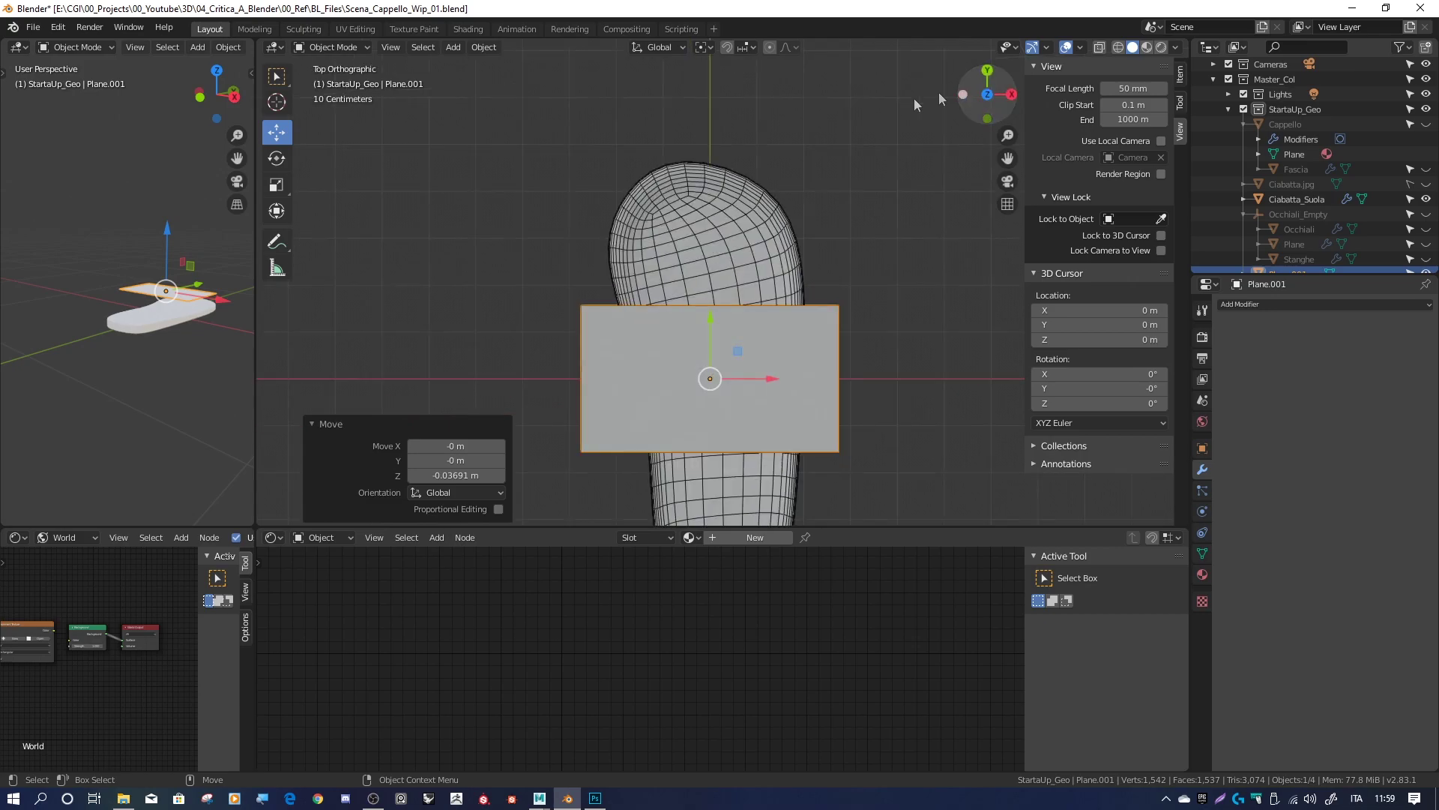
{"action": "middle_click_drag", "start_coordinate": [798, 206], "coordinate": [769, 126], "text": "shift"}
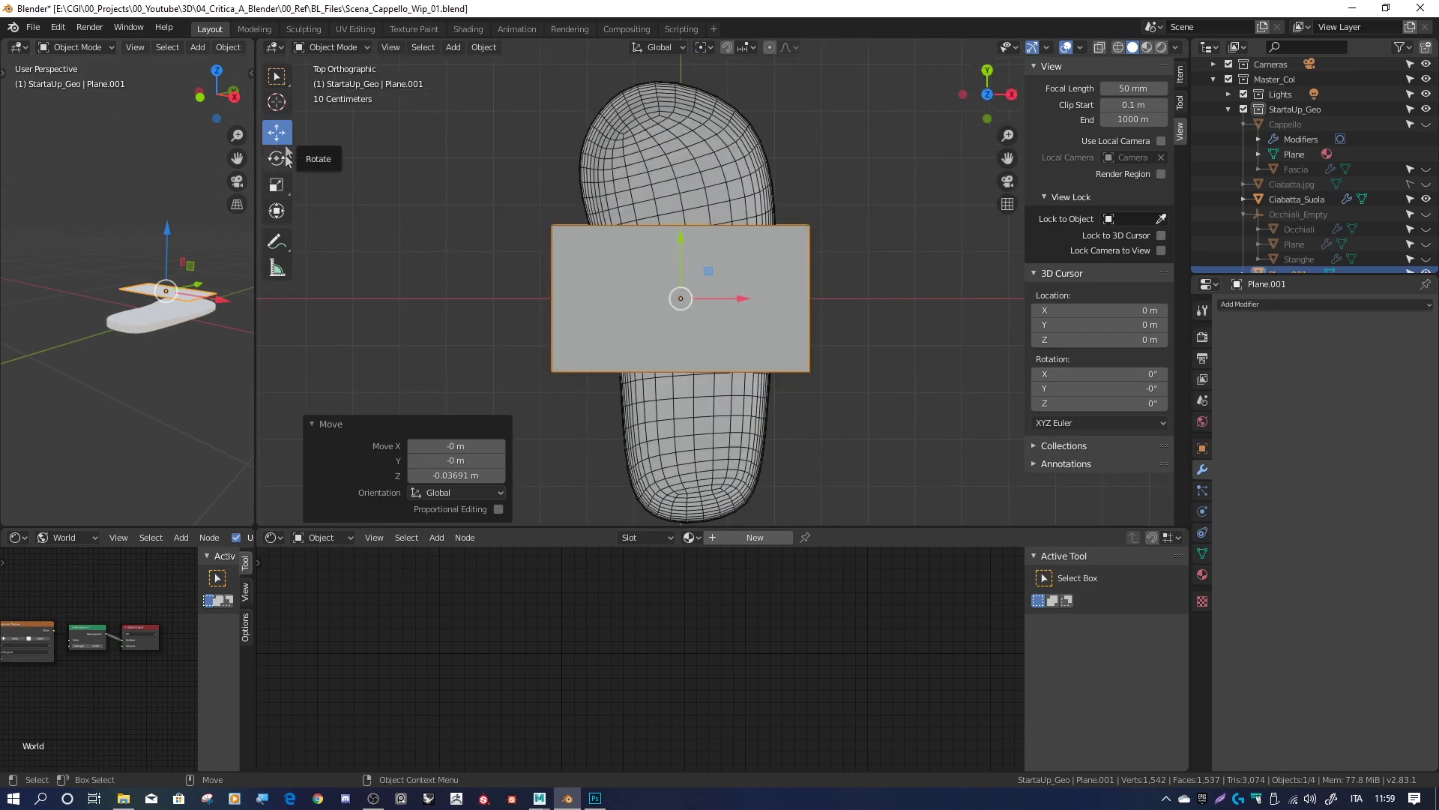
{"action": "key", "text": "Tab"}
{"action": "key", "text": "1"}
{"action": "left_click", "coordinate": [552, 225]}
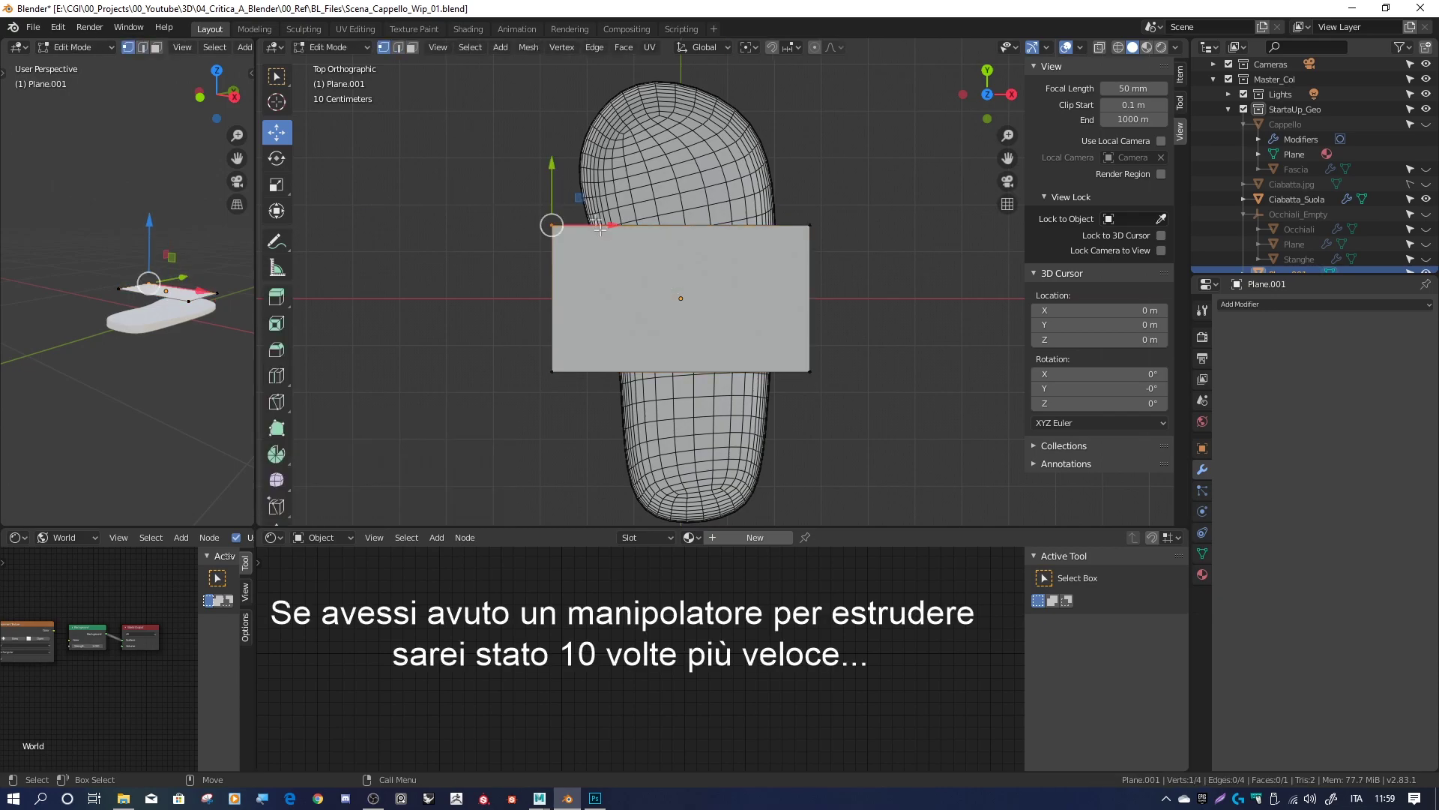
Move corner vertices to taper the plane into a trapezoid
{"action": "key", "text": "g"}
{"action": "left_click", "coordinate": [810, 372]}
{"action": "key", "text": "g"}
{"action": "left_click", "coordinate": [793, 305]}
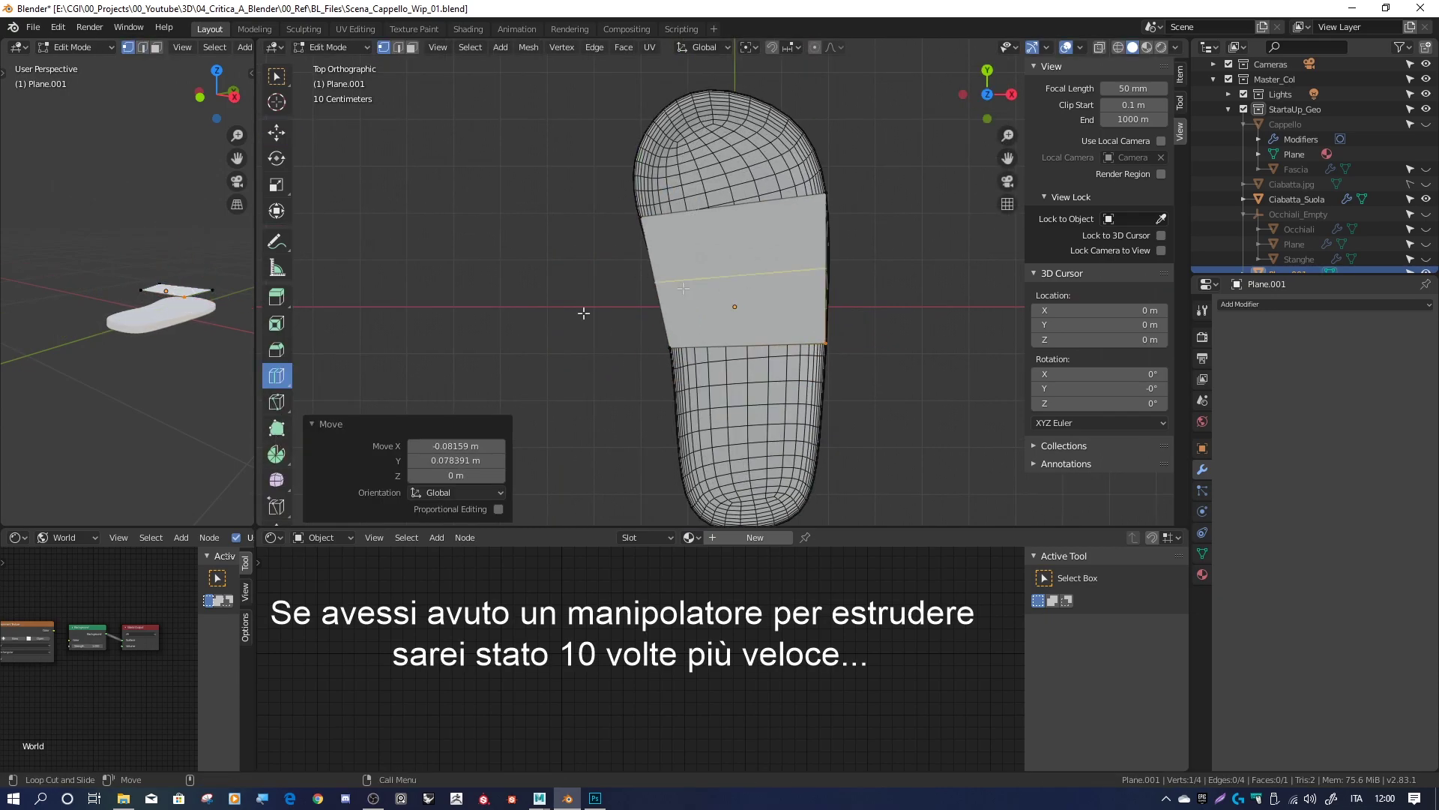
Add a loop cut and raise the middle edge along Z into an arch
{"action": "key", "text": "ctrl+r"}
{"action": "left_click", "coordinate": [697, 330]}
{"action": "middle_click_drag", "start_coordinate": [697, 330], "coordinate": [720, 248]}
{"action": "key", "text": "g"}
{"action": "key", "text": "z"}
{"action": "left_click", "coordinate": [721, 234]}
Widen the arched plane along X, rotate it slightly, and nudge it down
{"action": "left_click", "coordinate": [276, 183]}
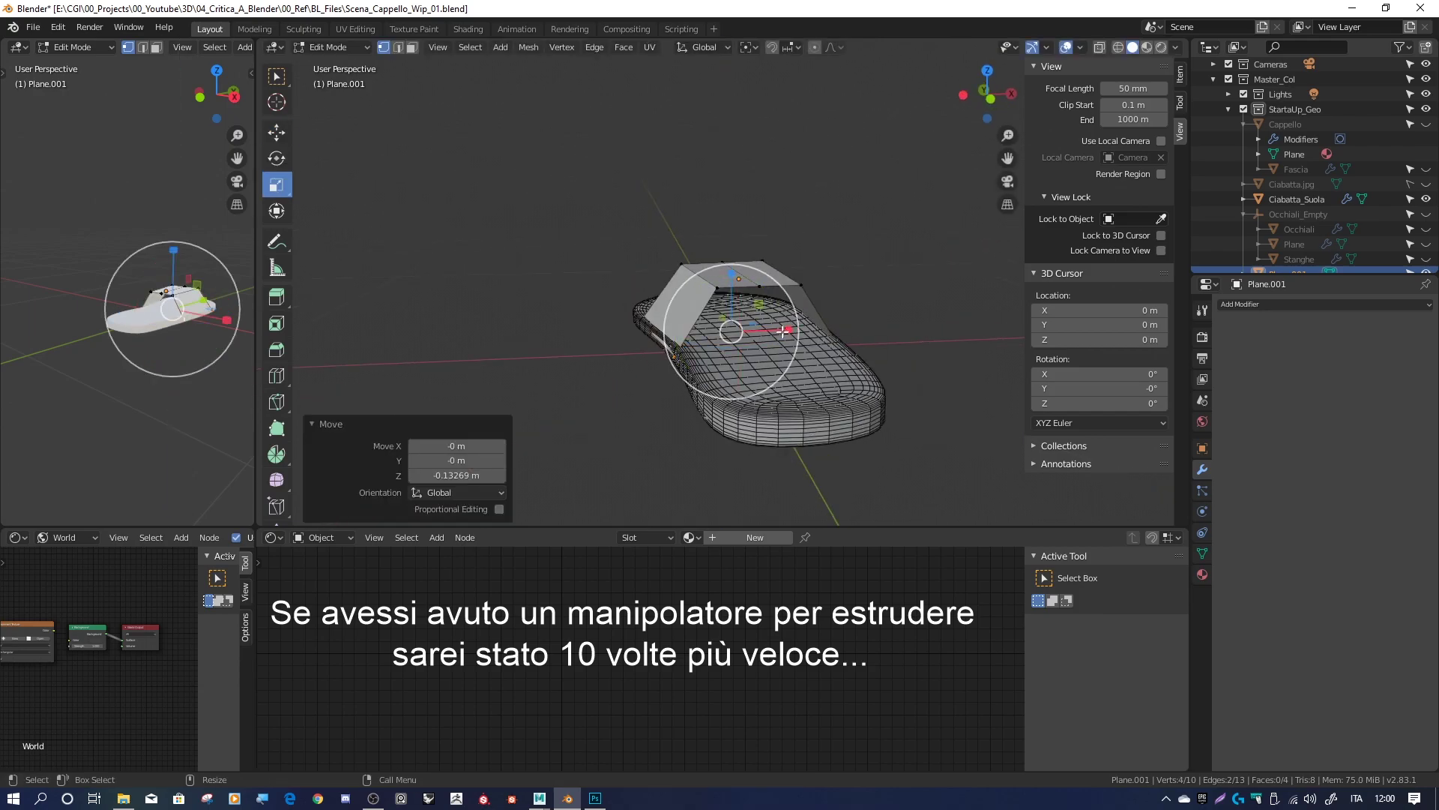
{"action": "middle_click_drag", "start_coordinate": [675, 300], "coordinate": [750, 284]}
{"action": "left_click_drag", "start_coordinate": [795, 278], "coordinate": [853, 255]}
{"action": "left_click", "coordinate": [853, 256]}
{"action": "mouse_move", "coordinate": [853, 255]}
{"action": "middle_mouse_down"}
{"action": "mouse_move", "coordinate": [712, 299]}
{"action": "mouse_move", "coordinate": [675, 329]}
{"action": "middle_mouse_up"}
{"action": "key", "text": "r"}
{"action": "left_click", "coordinate": [690, 318]}
{"action": "left_click", "coordinate": [277, 132]}
{"action": "left_click_drag", "start_coordinate": [649, 270], "coordinate": [649, 278]}
{"action": "mouse_move", "coordinate": [675, 330]}
{"action": "middle_mouse_down"}
{"action": "mouse_move", "coordinate": [657, 369]}
{"action": "mouse_move", "coordinate": [692, 290]}
{"action": "mouse_move", "coordinate": [943, 348]}
{"action": "mouse_move", "coordinate": [717, 325]}
{"action": "mouse_move", "coordinate": [647, 290]}
{"action": "mouse_move", "coordinate": [787, 322]}
{"action": "middle_mouse_up"}
Extrude the strap's lower edge downward and edge-slide it along the strap
{"action": "right_click", "coordinate": [677, 342]}
{"action": "key", "text": "Escape"}
{"action": "key", "text": "1"}
{"action": "key", "text": "2"}
{"action": "left_click", "coordinate": [689, 300]}
{"action": "key", "text": "e"}
{"action": "left_click", "coordinate": [692, 290]}
{"action": "key", "text": "g"}
{"action": "key", "text": "g"}
{"action": "left_click", "coordinate": [697, 307]}
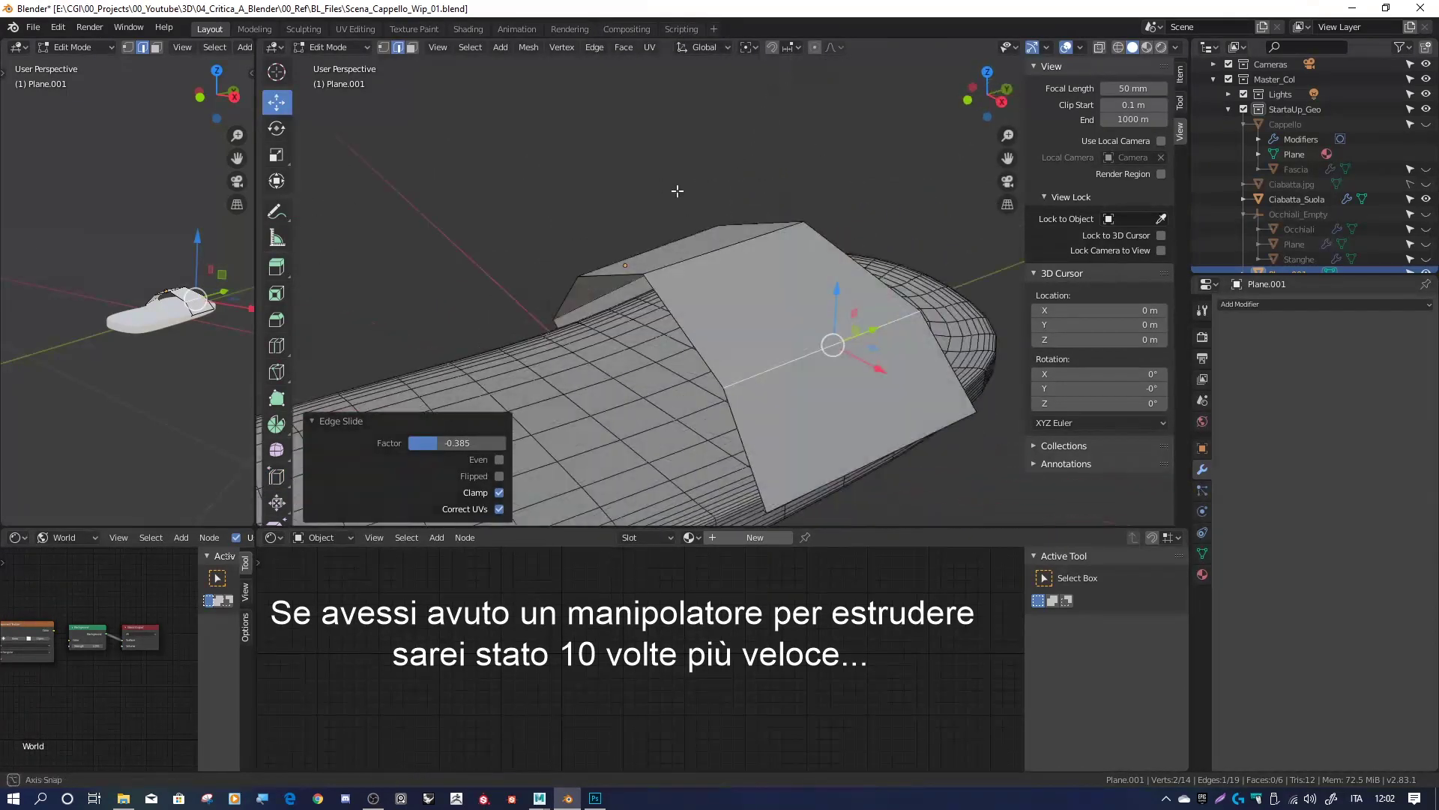
Add another loop cut across the strap and inspect its curvature
{"action": "key", "text": "ctrl+r"}
{"action": "left_click", "coordinate": [787, 322]}
{"action": "left_click", "coordinate": [806, 329]}
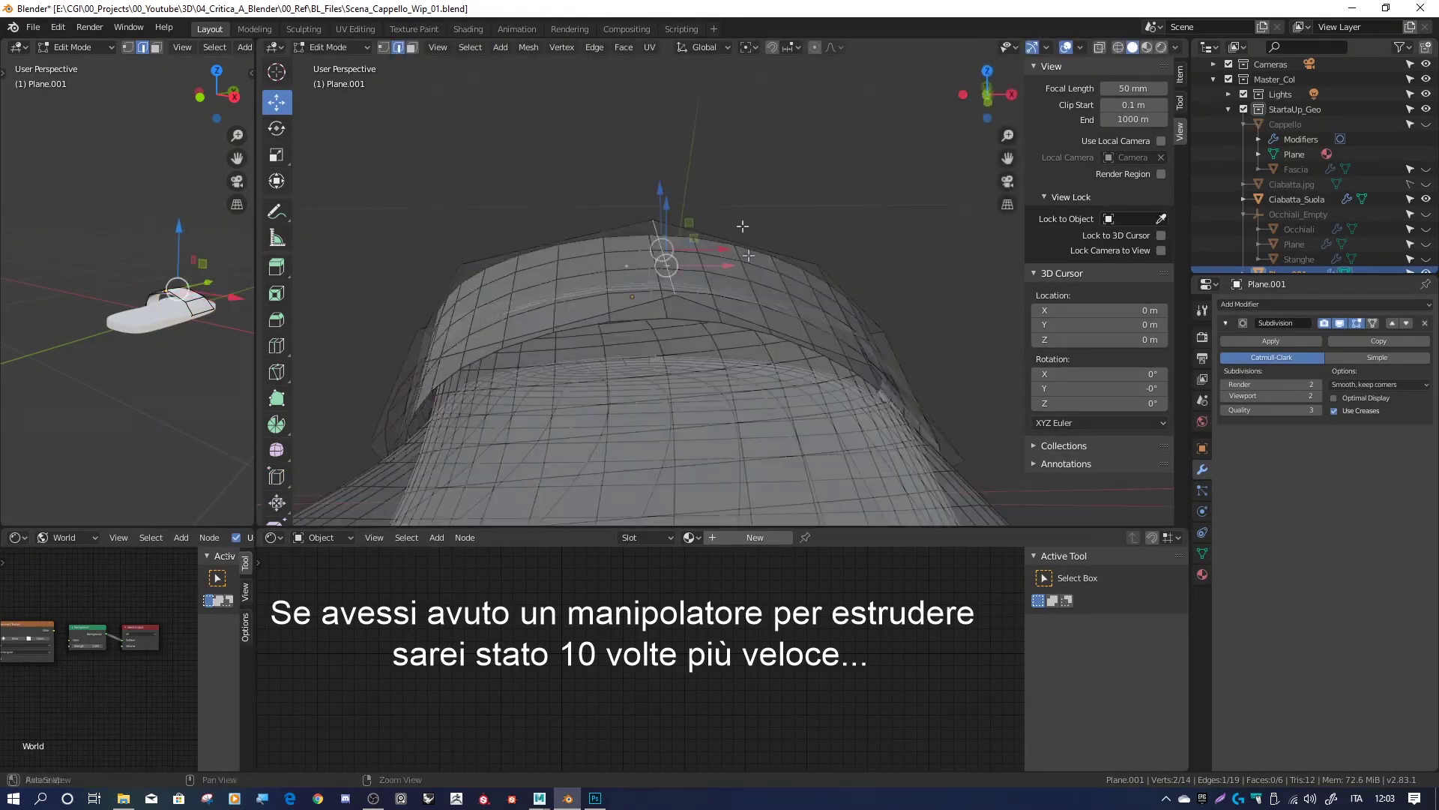
{"action": "middle_click_drag", "start_coordinate": [486, 323], "coordinate": [525, 315]}
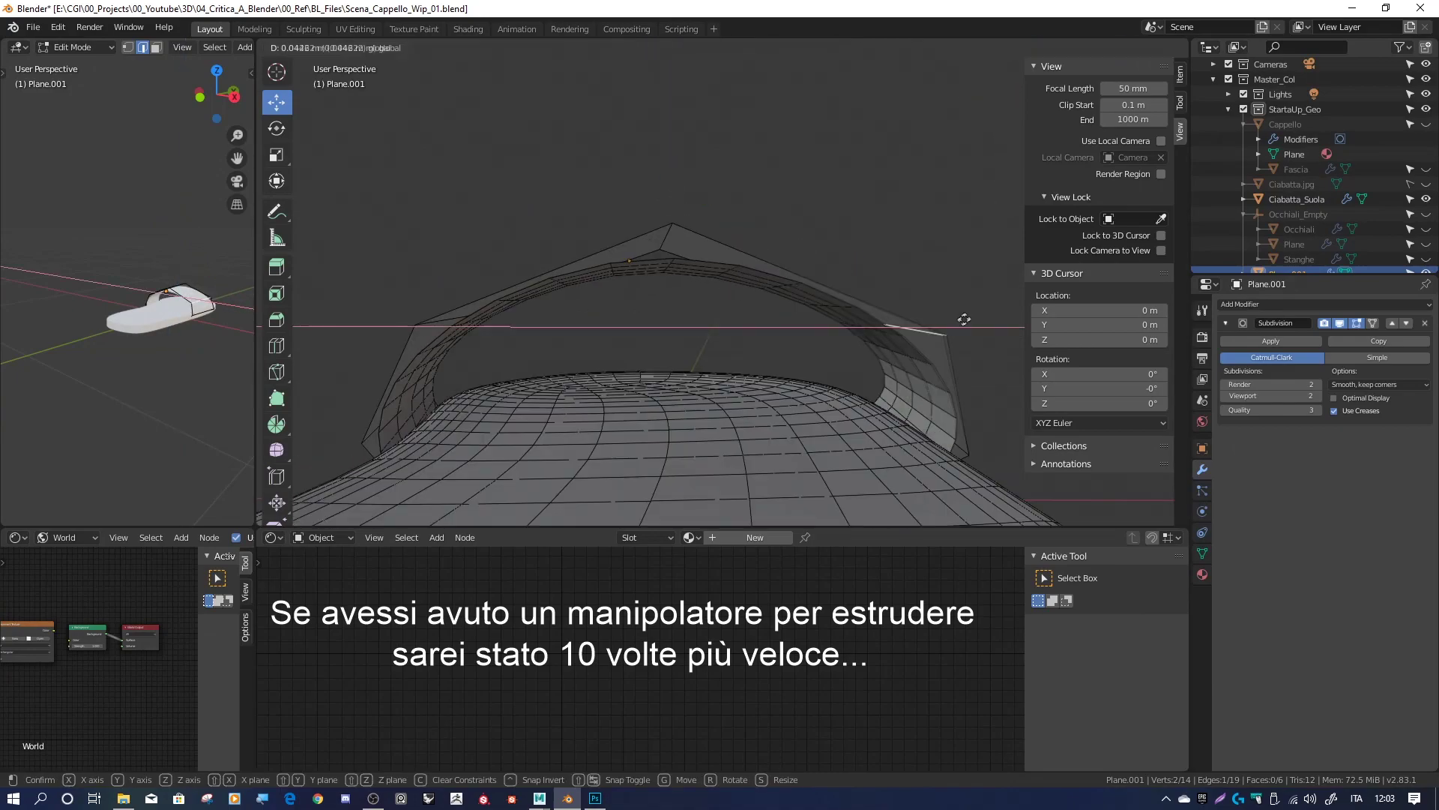
{"action": "left_click_drag", "start_coordinate": [884, 292], "coordinate": [899, 293]}
{"action": "middle_click_drag", "start_coordinate": [524, 314], "coordinate": [552, 322]}
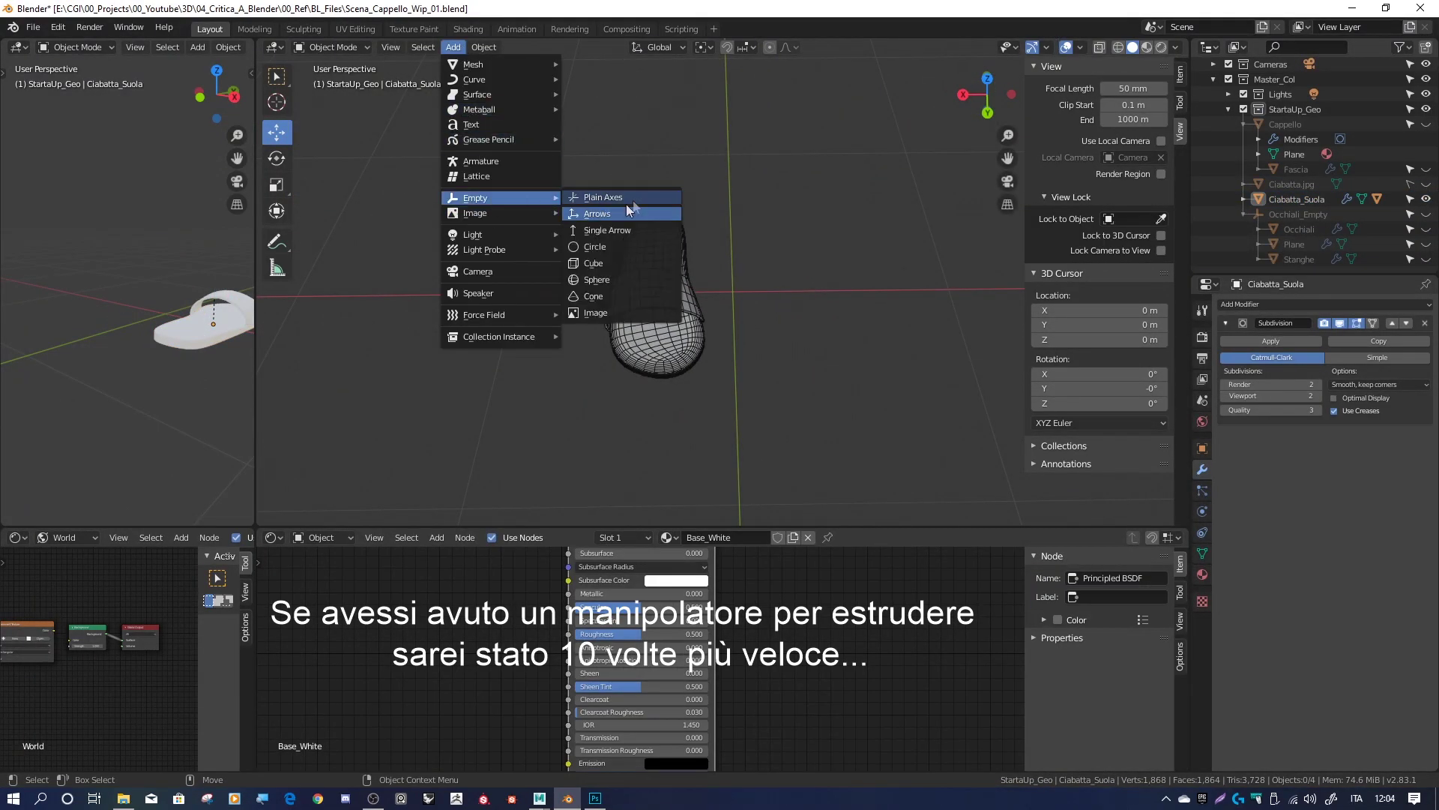
Name the empty Ciabatte_Empty and give the sole a Mirror modifier across it
{"action": "type", "text": "Ciabatte_Empty"}
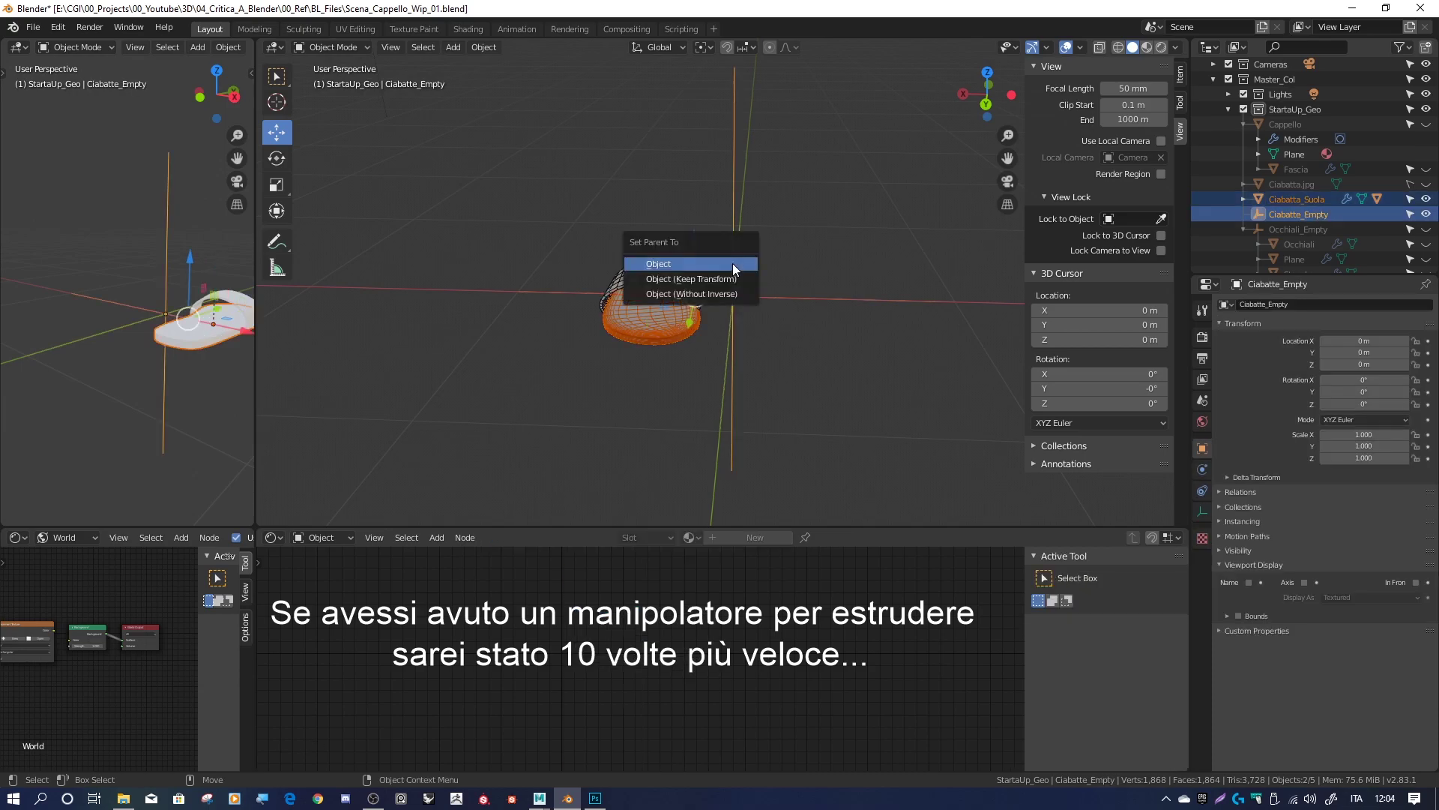
{"action": "left_click", "coordinate": [1274, 303]}
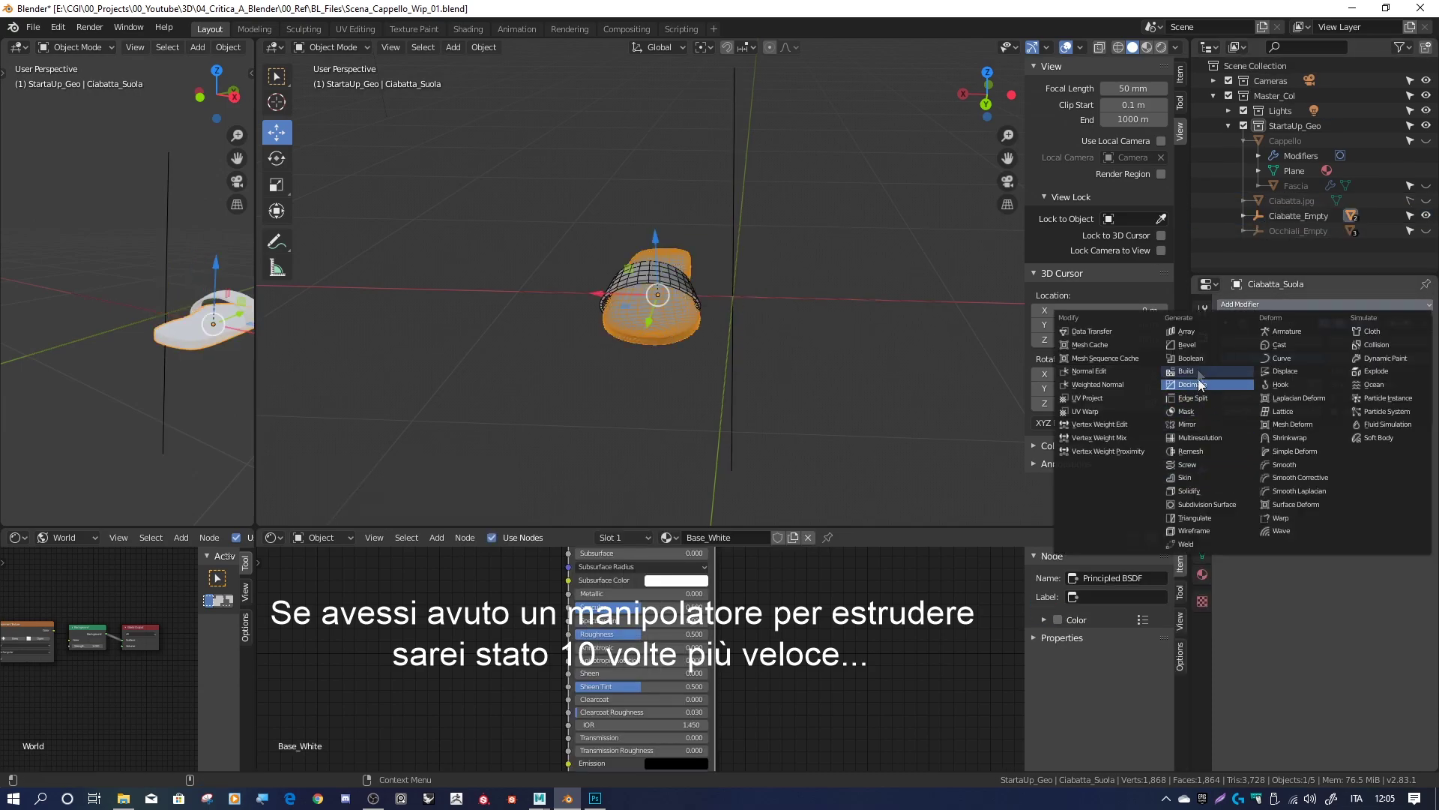
{"action": "left_click", "coordinate": [1192, 424]}
{"action": "left_click", "coordinate": [1280, 542]}
{"action": "left_click", "coordinate": [1259, 597]}
{"action": "left_click", "coordinate": [1274, 304]}
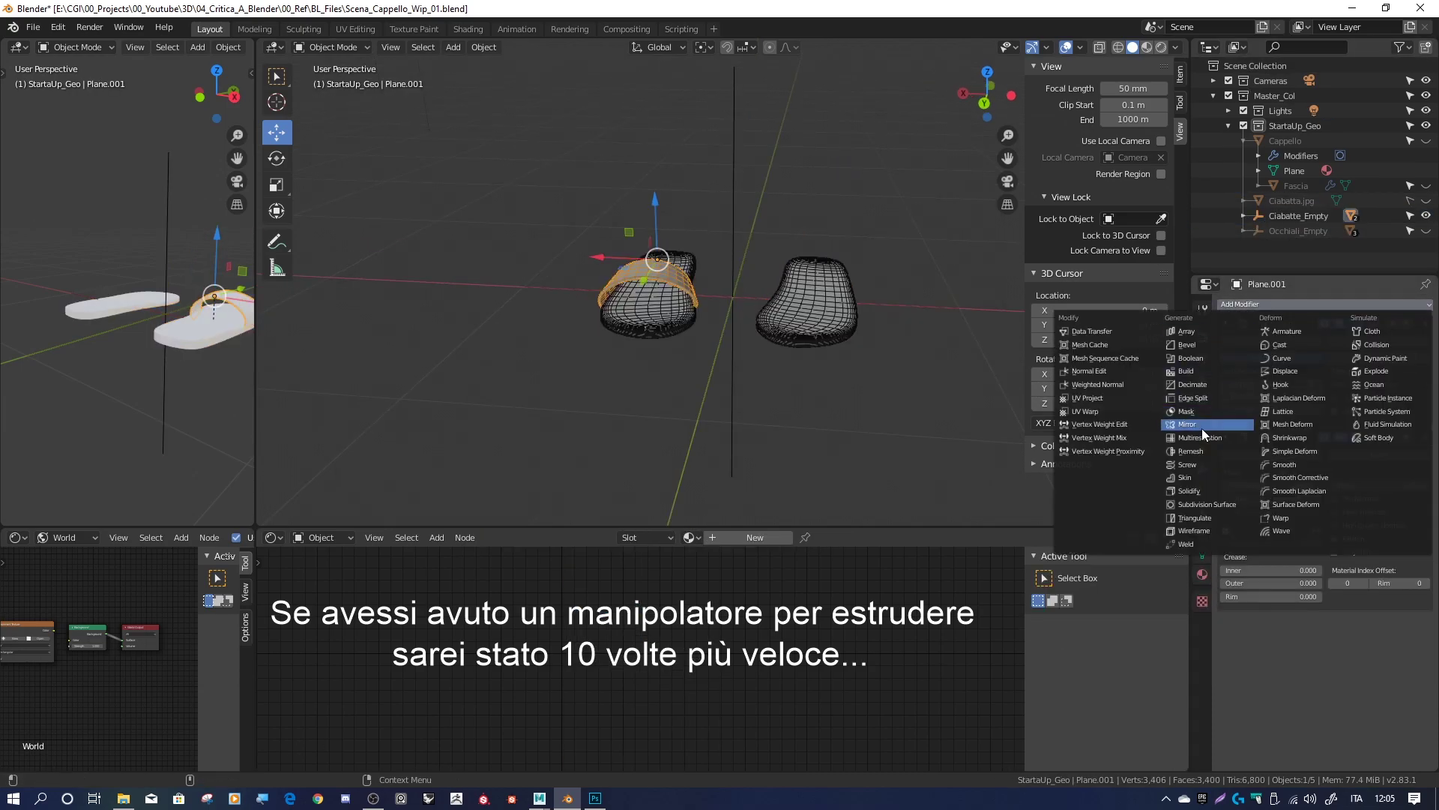
{"action": "key", "text": "g"}
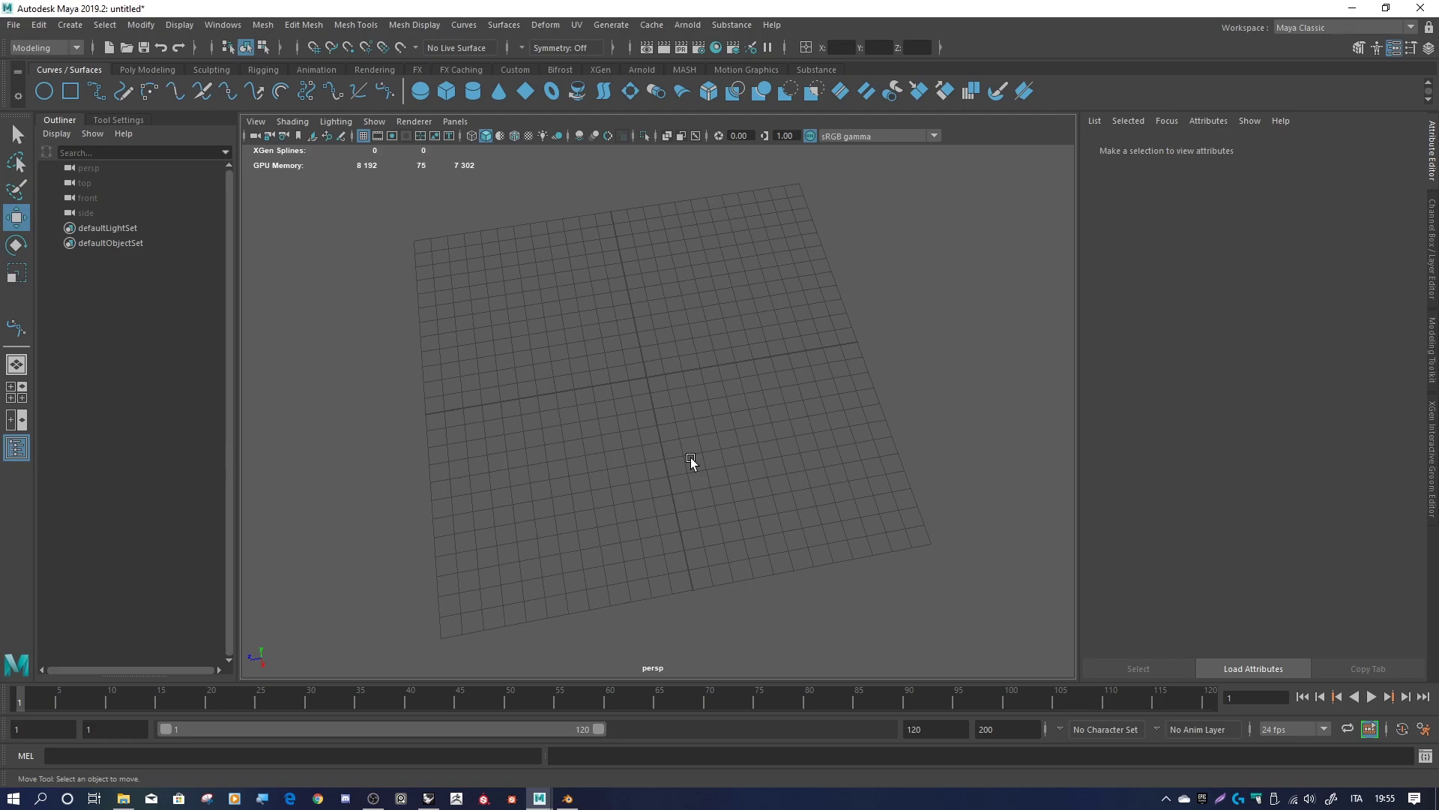
Draw a looping Bezier curve with smooth anchors across Maya's grid
{"action": "left_click", "coordinate": [385, 91]}
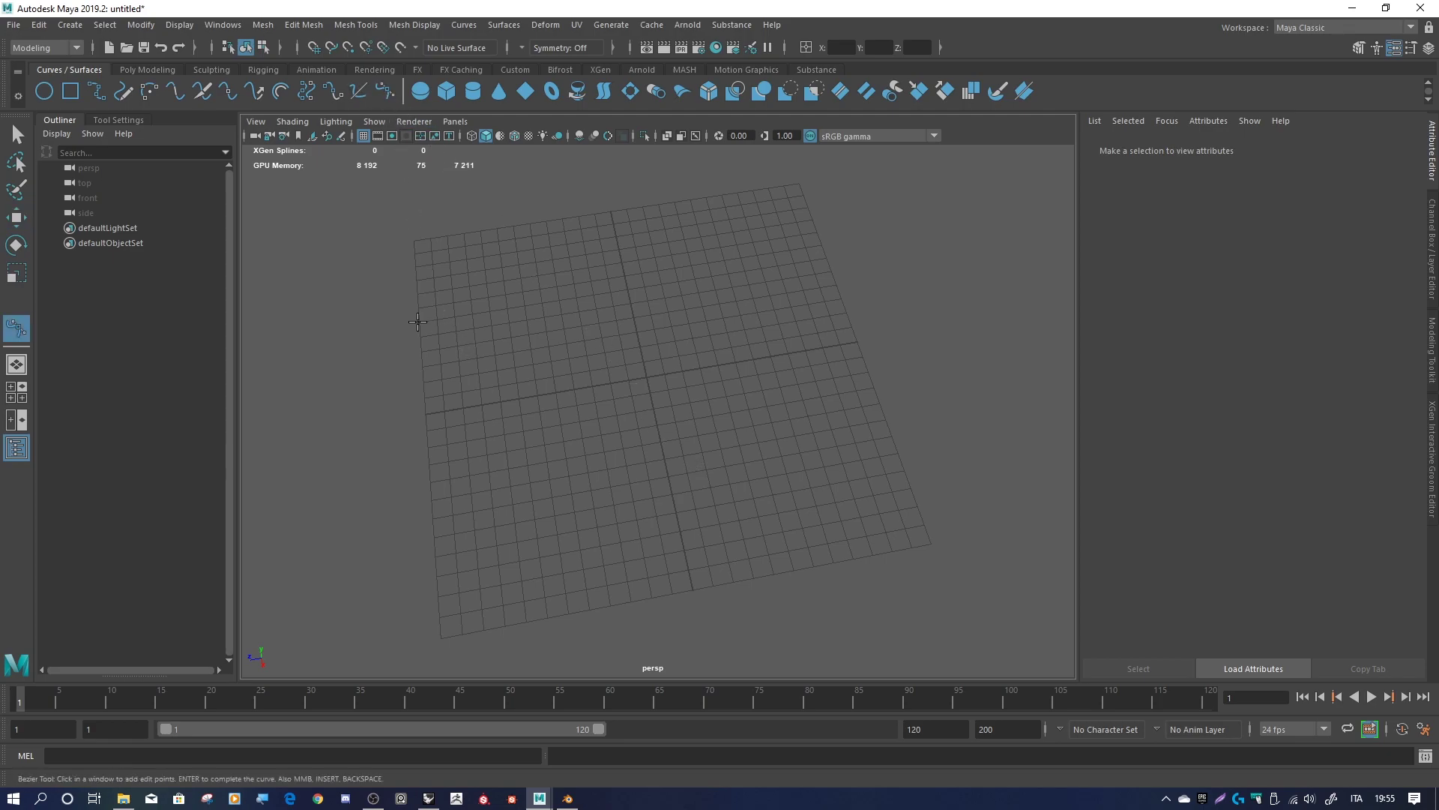
{"action": "left_click", "coordinate": [418, 323]}
{"action": "left_click_drag", "start_coordinate": [524, 254], "coordinate": [667, 248]}
{"action": "left_click_drag", "start_coordinate": [777, 260], "coordinate": [841, 321]}
{"action": "left_click_drag", "start_coordinate": [825, 418], "coordinate": [797, 463]}
{"action": "left_click_drag", "start_coordinate": [697, 529], "coordinate": [644, 534]}
{"action": "left_click_drag", "start_coordinate": [512, 519], "coordinate": [472, 508]}
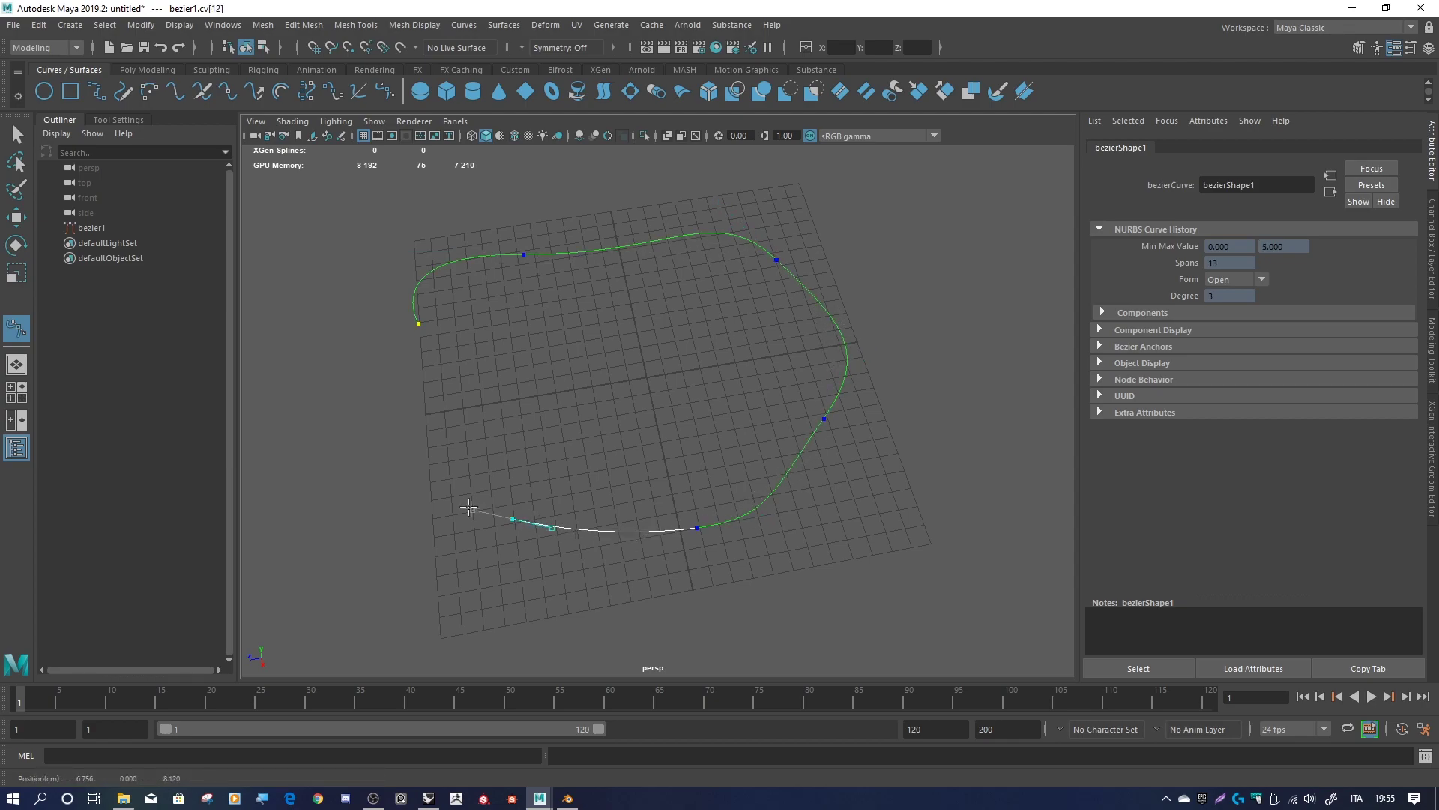
{"action": "mouse_move", "coordinate": [465, 439]}
{"action": "left_mouse_down"}
{"action": "mouse_move", "coordinate": [491, 390]}
{"action": "mouse_move", "coordinate": [649, 345]}
{"action": "left_mouse_up"}
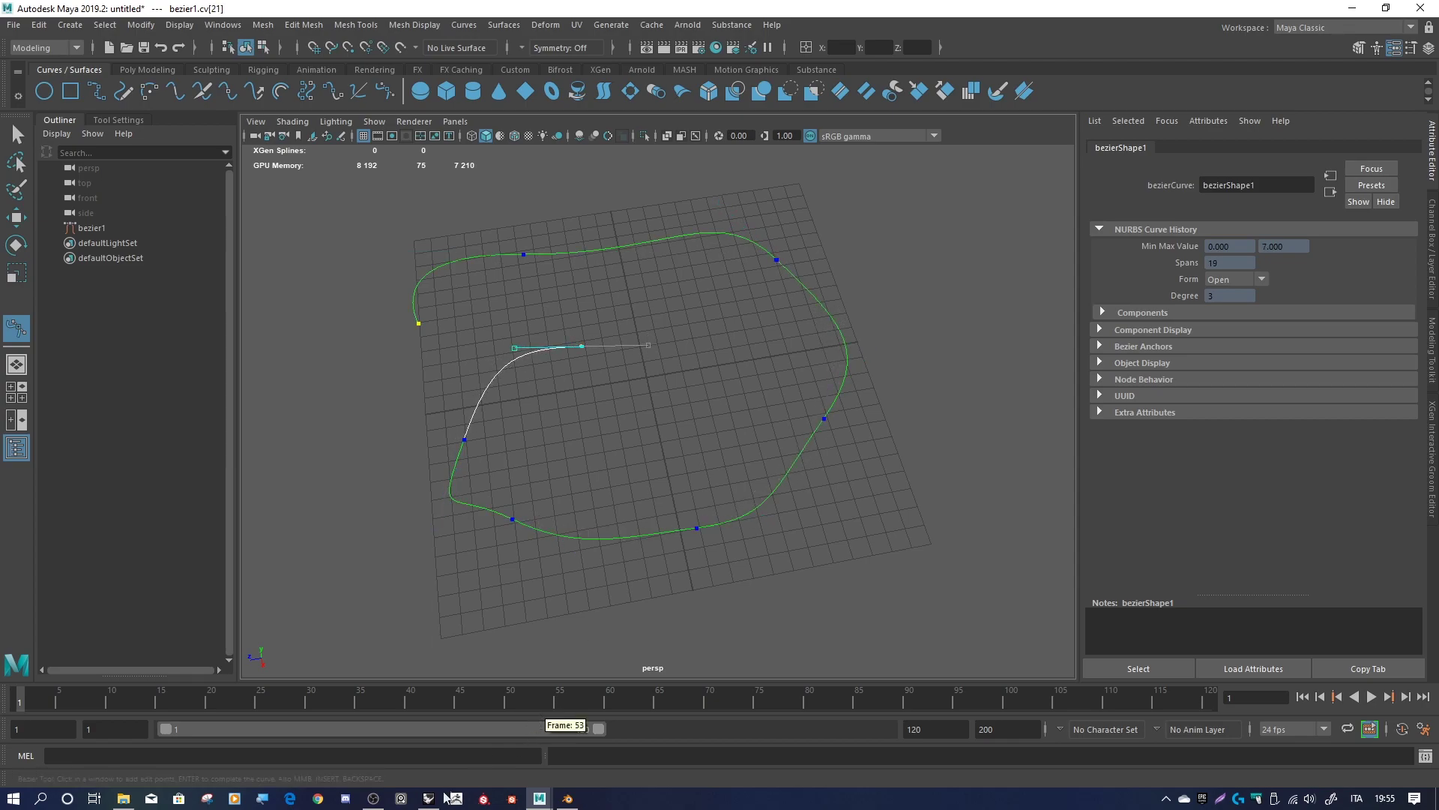
In Rhino, sketch a comparable curve of six points, each with a set handle
{"action": "left_click", "coordinate": [457, 797]}
{"action": "left_click", "coordinate": [150, 167]}
{"action": "left_click", "coordinate": [185, 305]}
{"action": "left_click", "coordinate": [251, 241]}
{"action": "left_click", "coordinate": [367, 225]}
{"action": "left_click", "coordinate": [469, 247]}
{"action": "left_click", "coordinate": [518, 367]}
{"action": "left_click", "coordinate": [517, 525]}
{"action": "left_click", "coordinate": [445, 482]}
{"action": "left_click", "coordinate": [373, 504]}
{"action": "left_click", "coordinate": [303, 465]}
{"action": "left_click", "coordinate": [161, 504]}
{"action": "left_click", "coordinate": [146, 553]}
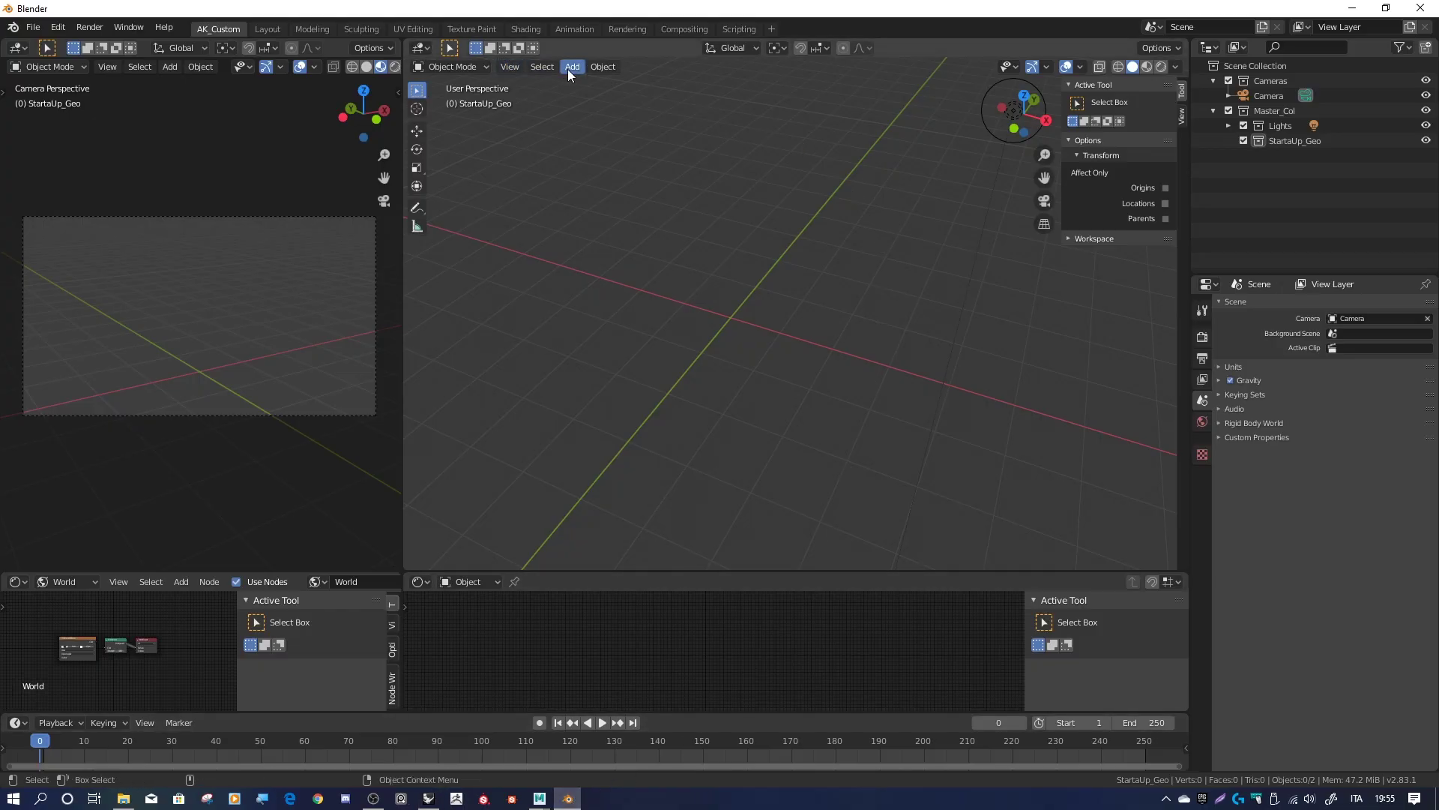
Add a Bezier curve and, in Edit Mode, pull its left control point down and left
{"action": "left_click", "coordinate": [572, 66]}
{"action": "mouse_move", "coordinate": [594, 99]}
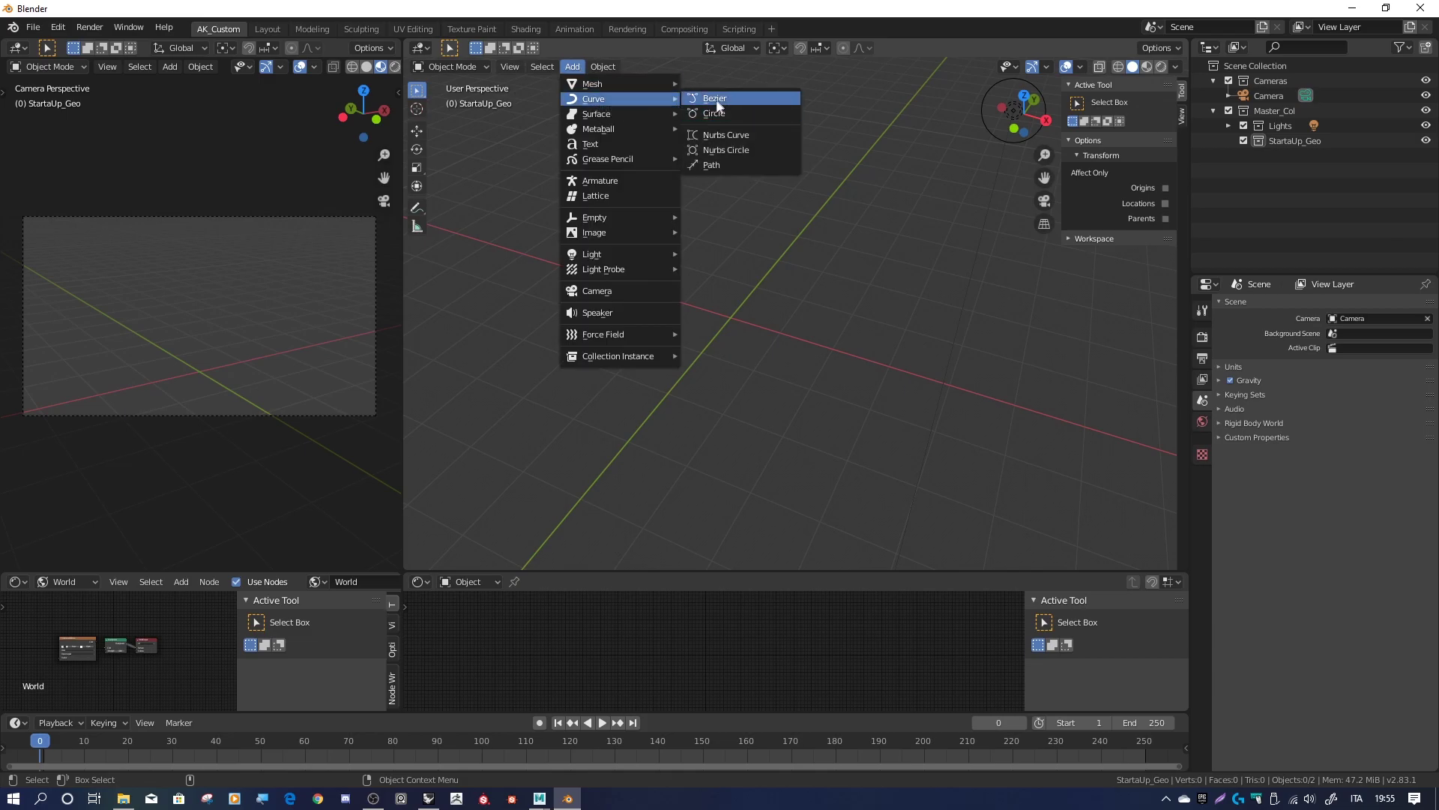
{"action": "left_click", "coordinate": [716, 99]}
{"action": "mouse_move", "coordinate": [721, 268]}
{"action": "middle_mouse_down"}
{"action": "mouse_move", "coordinate": [697, 379]}
{"action": "mouse_move", "coordinate": [755, 293]}
{"action": "mouse_move", "coordinate": [810, 308]}
{"action": "middle_mouse_up"}
{"action": "key", "text": "Tab"}
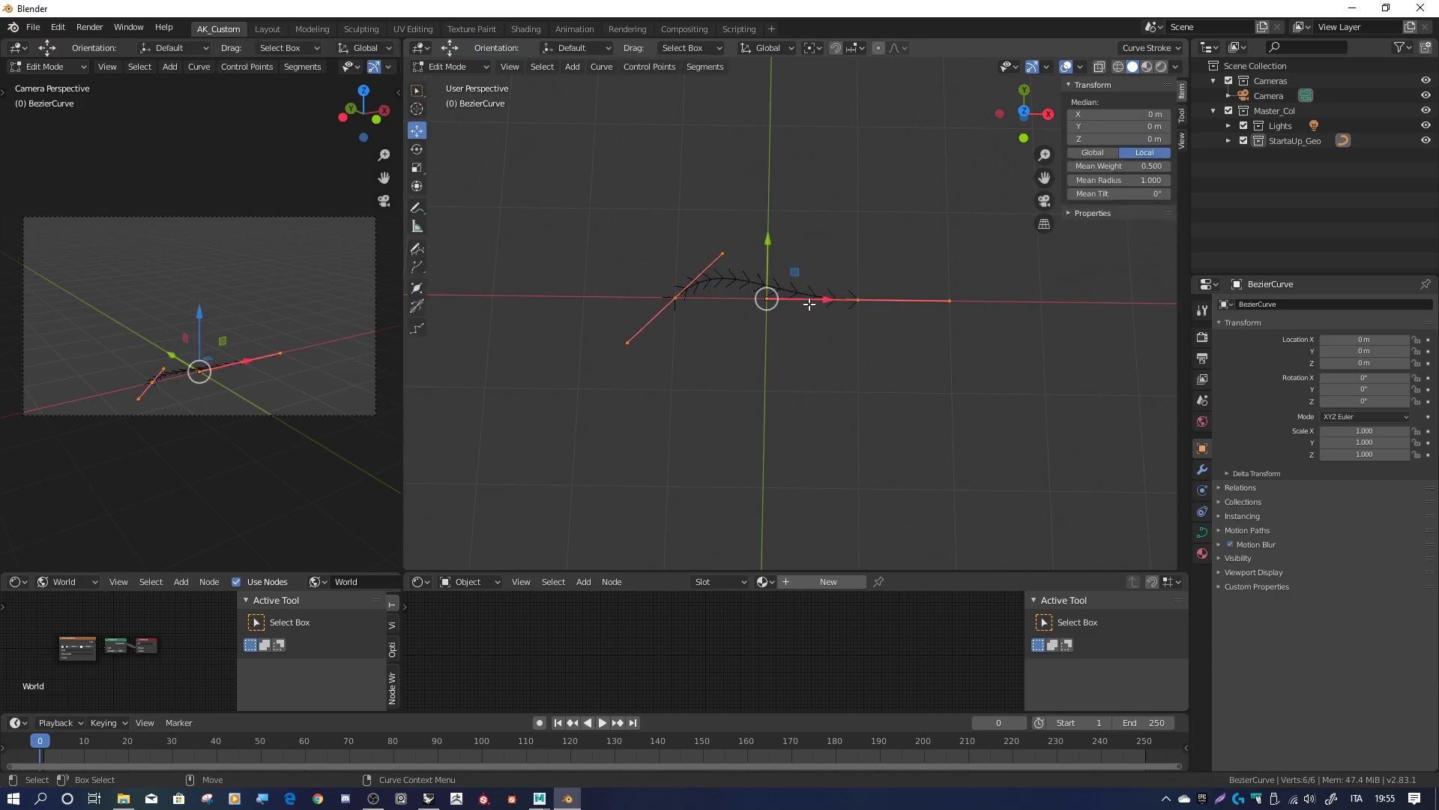
{"action": "left_click", "coordinate": [675, 298]}
{"action": "left_click_drag", "start_coordinate": [706, 296], "coordinate": [634, 302]}
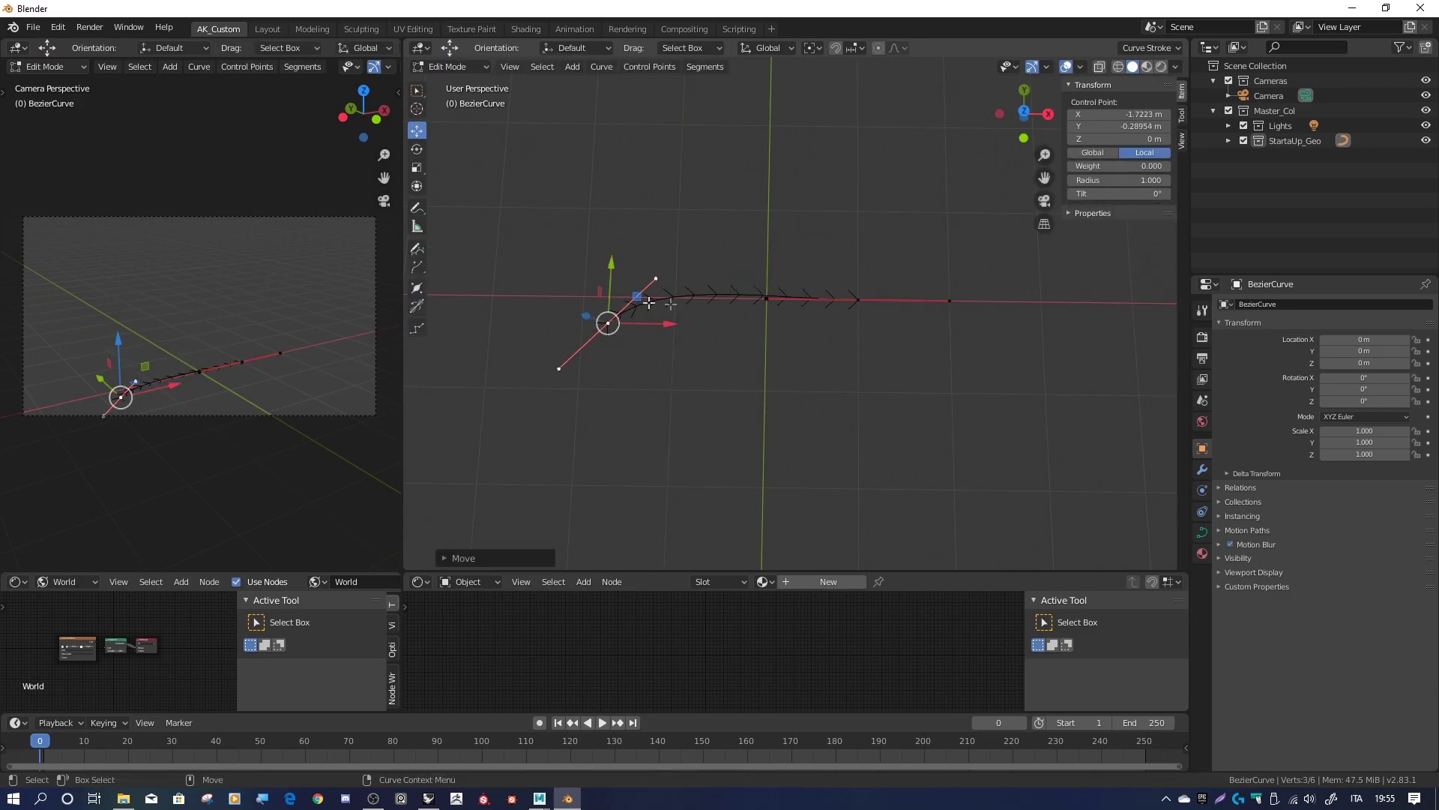
Extrude a new point rightward from the curve's right end, then select the box mesh
{"action": "left_click", "coordinate": [854, 300]}
{"action": "key", "text": "shift+space"}
{"action": "key", "text": "e"}
{"action": "left_click_drag", "start_coordinate": [810, 298], "coordinate": [999, 300]}
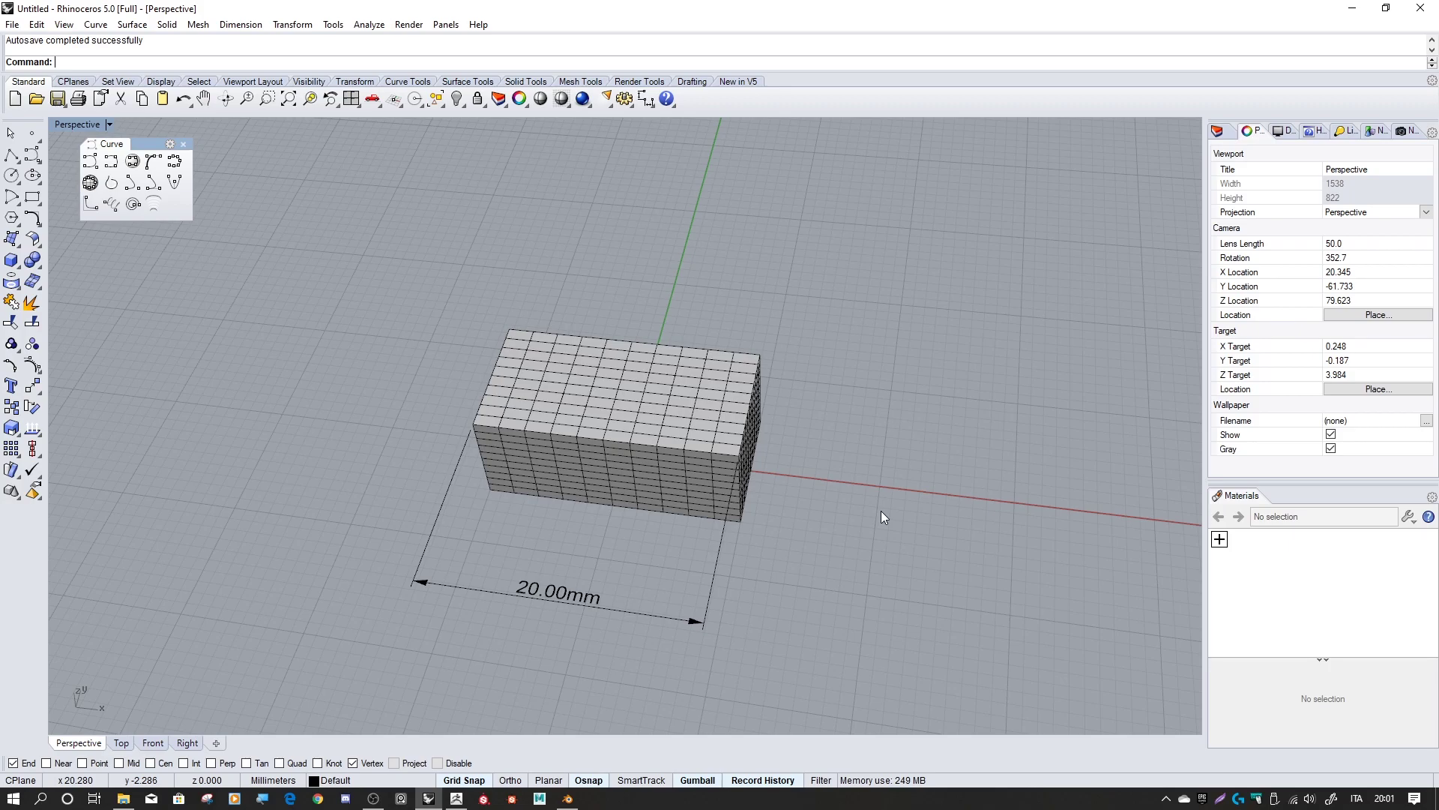
{"action": "left_click", "coordinate": [678, 398]}
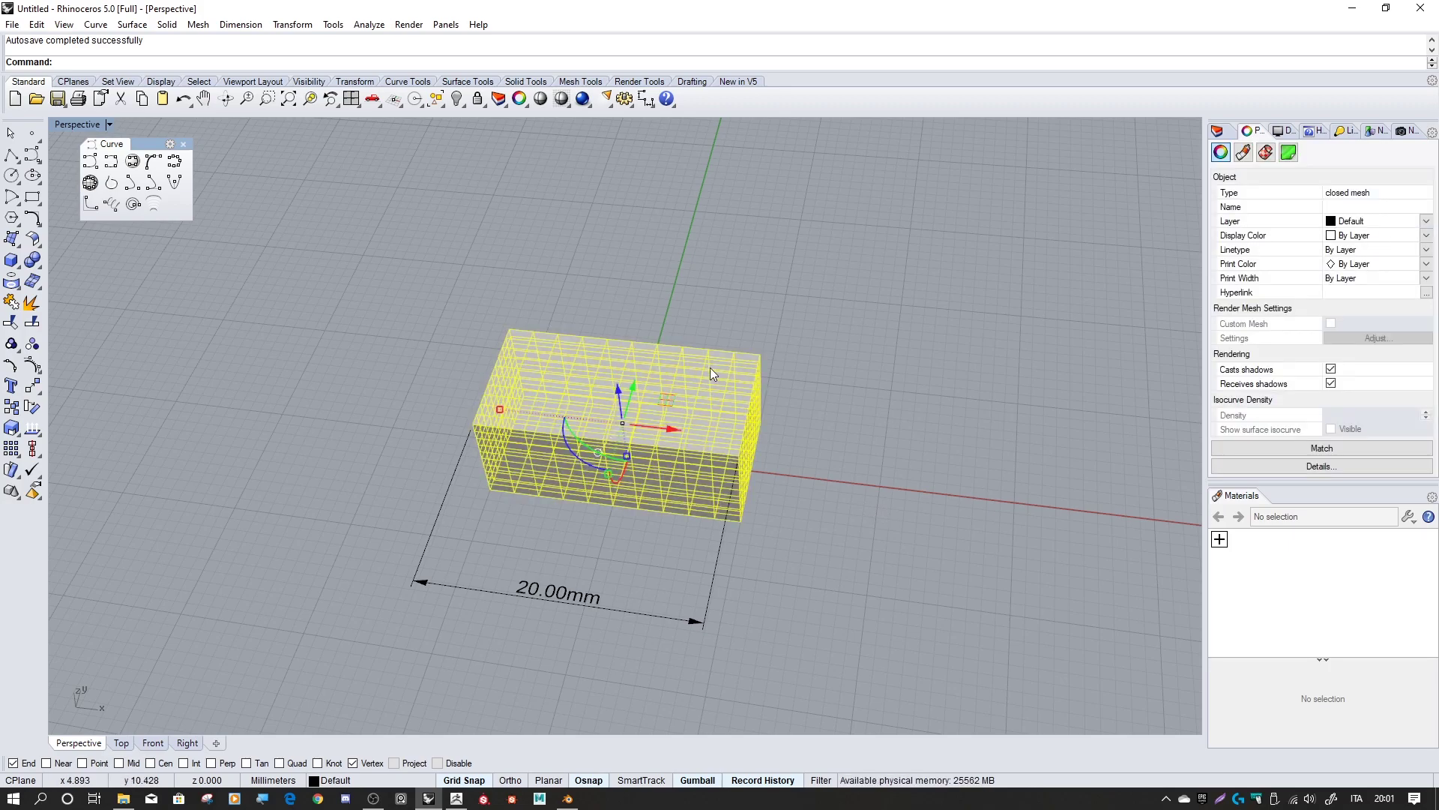
{"action": "left_click", "coordinate": [450, 799]}
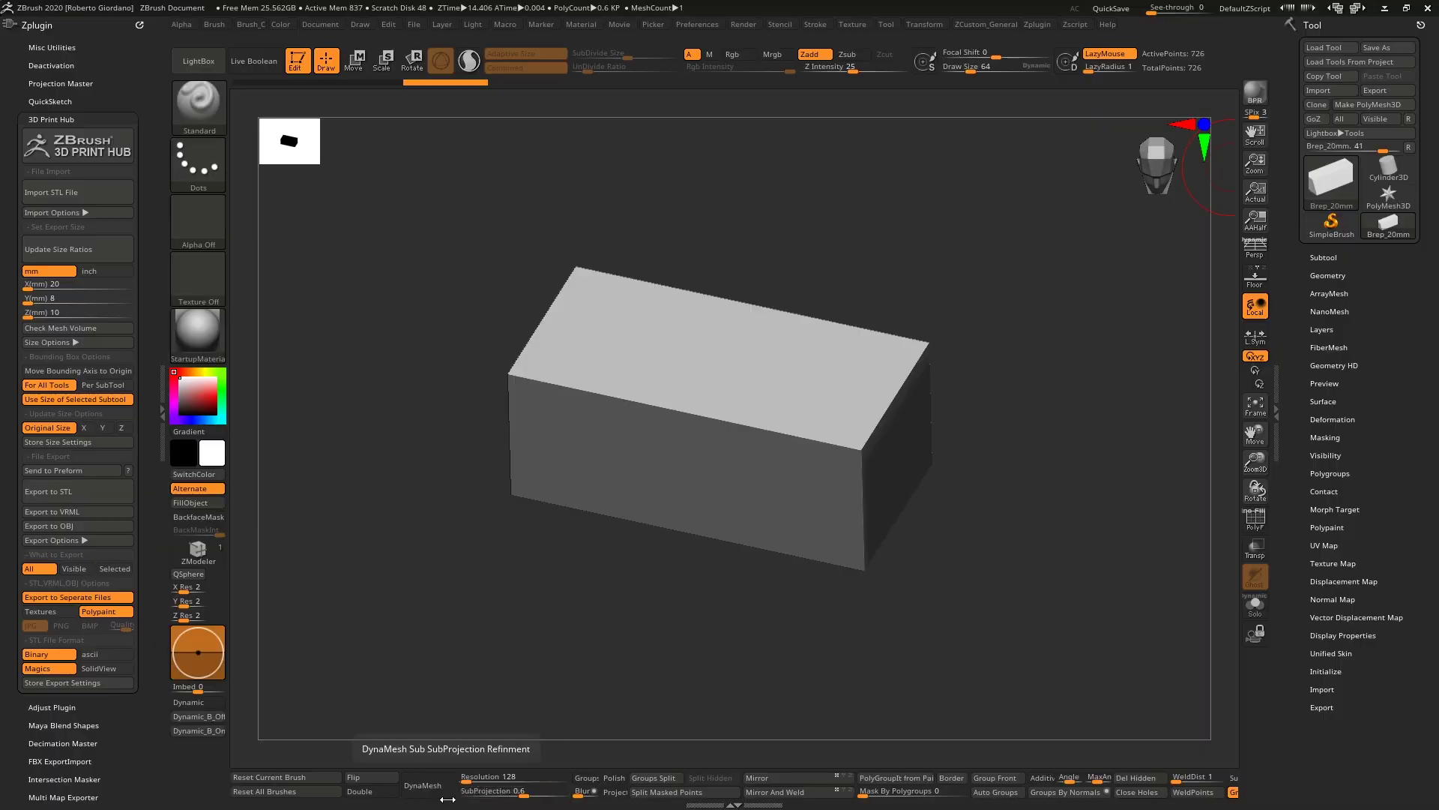
Update the 3D Print Hub size ratio so the box reads 20 × 8 × 10 mm
{"action": "left_click", "coordinate": [90, 249]}
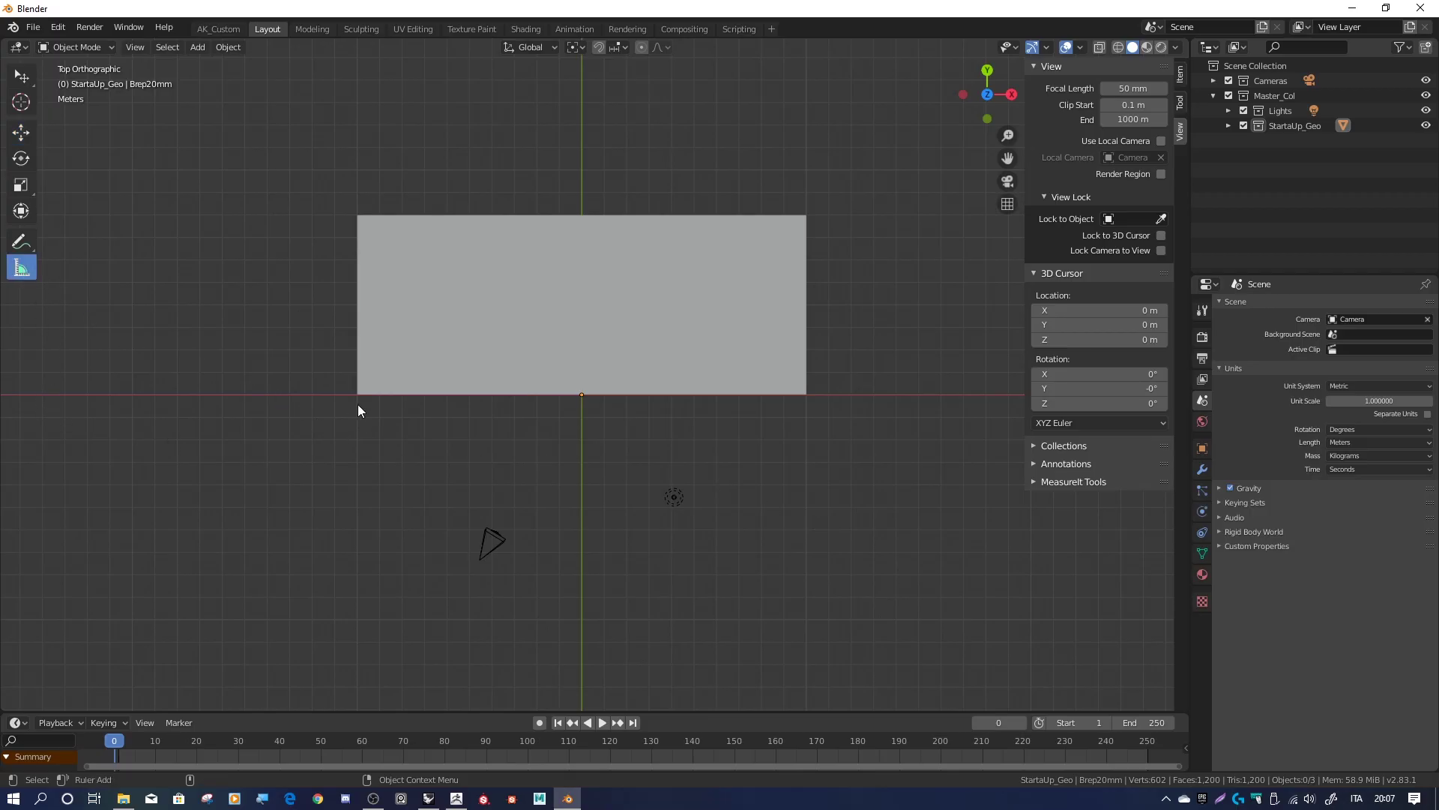
Measure the rectangle corner to corner and set Length units to Millimeters, reading 20004.2 mm
{"action": "left_click_drag", "start_coordinate": [358, 409], "coordinate": [808, 405]}
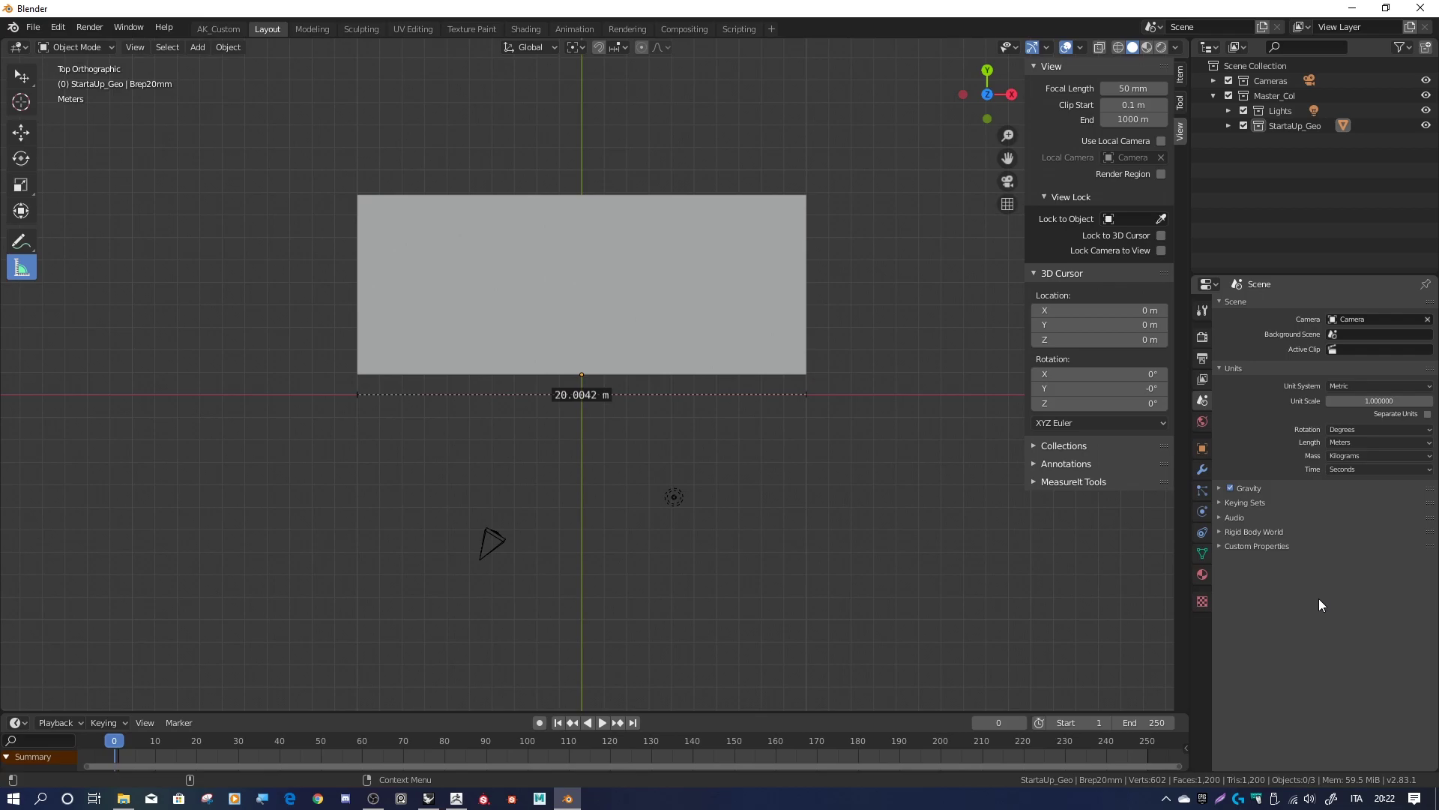
{"action": "left_click", "coordinate": [1361, 440]}
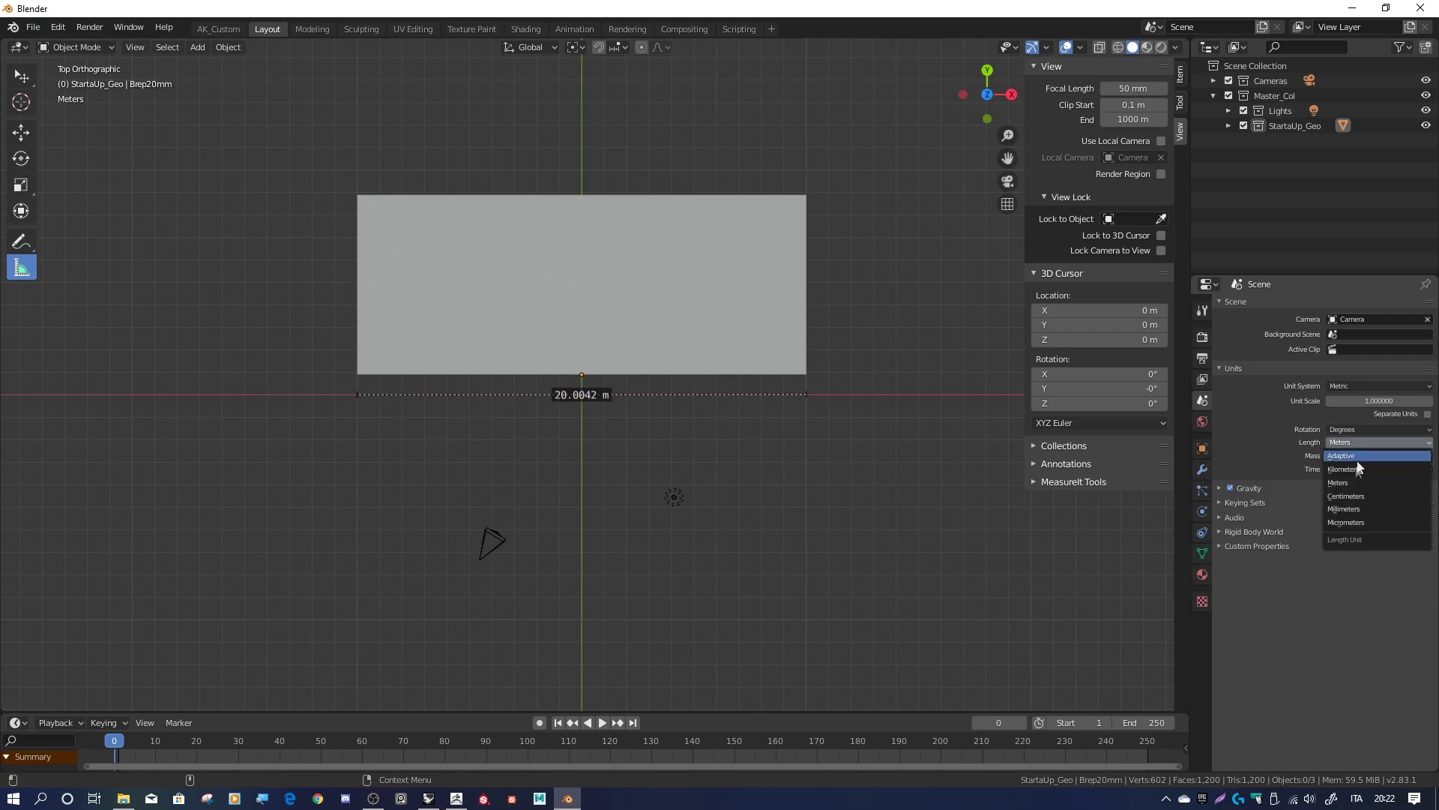
{"action": "left_click", "coordinate": [1344, 508]}
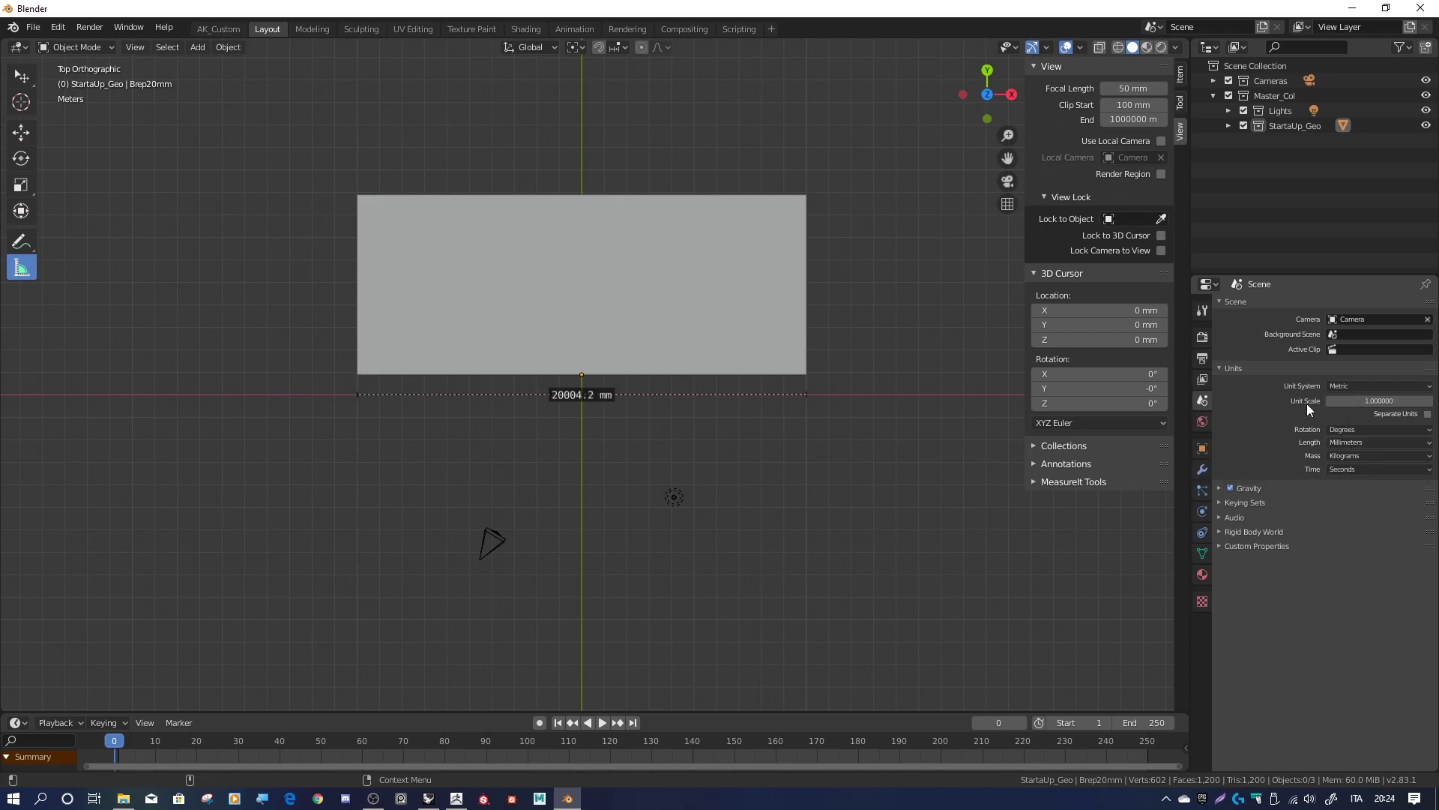
Set the scene Unit Scale to 0.001, then expand the Units settings again
{"action": "left_click", "coordinate": [1370, 404]}
{"action": "type", "text": "0"}
{"action": "type", "text": ".001"}
{"action": "key", "text": "Return"}
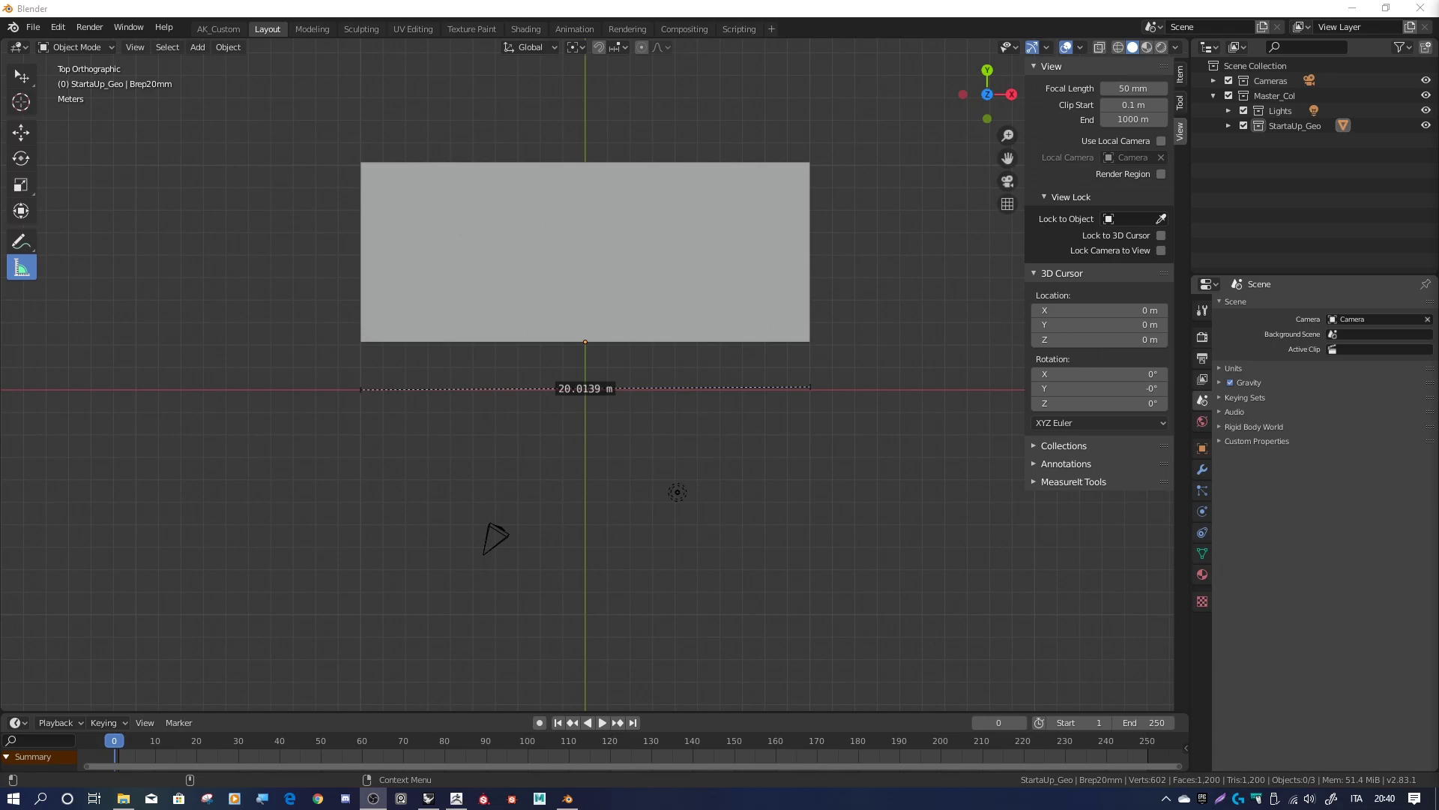
{"action": "left_click", "coordinate": [1234, 369]}
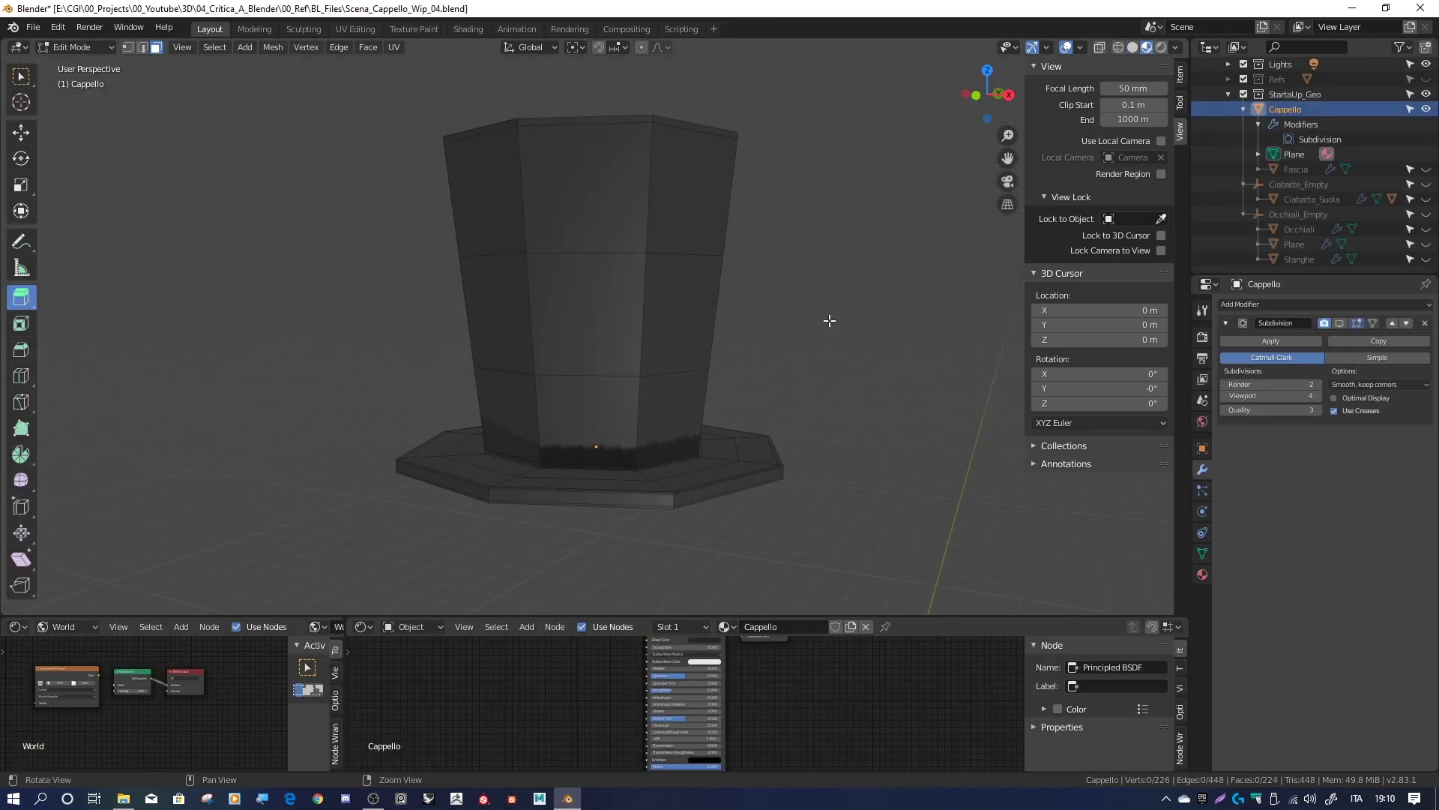
Box-select the hat's lower body and brim faces, then with X-ray add the middle band
{"action": "middle_click_drag", "start_coordinate": [829, 322], "coordinate": [844, 321]}
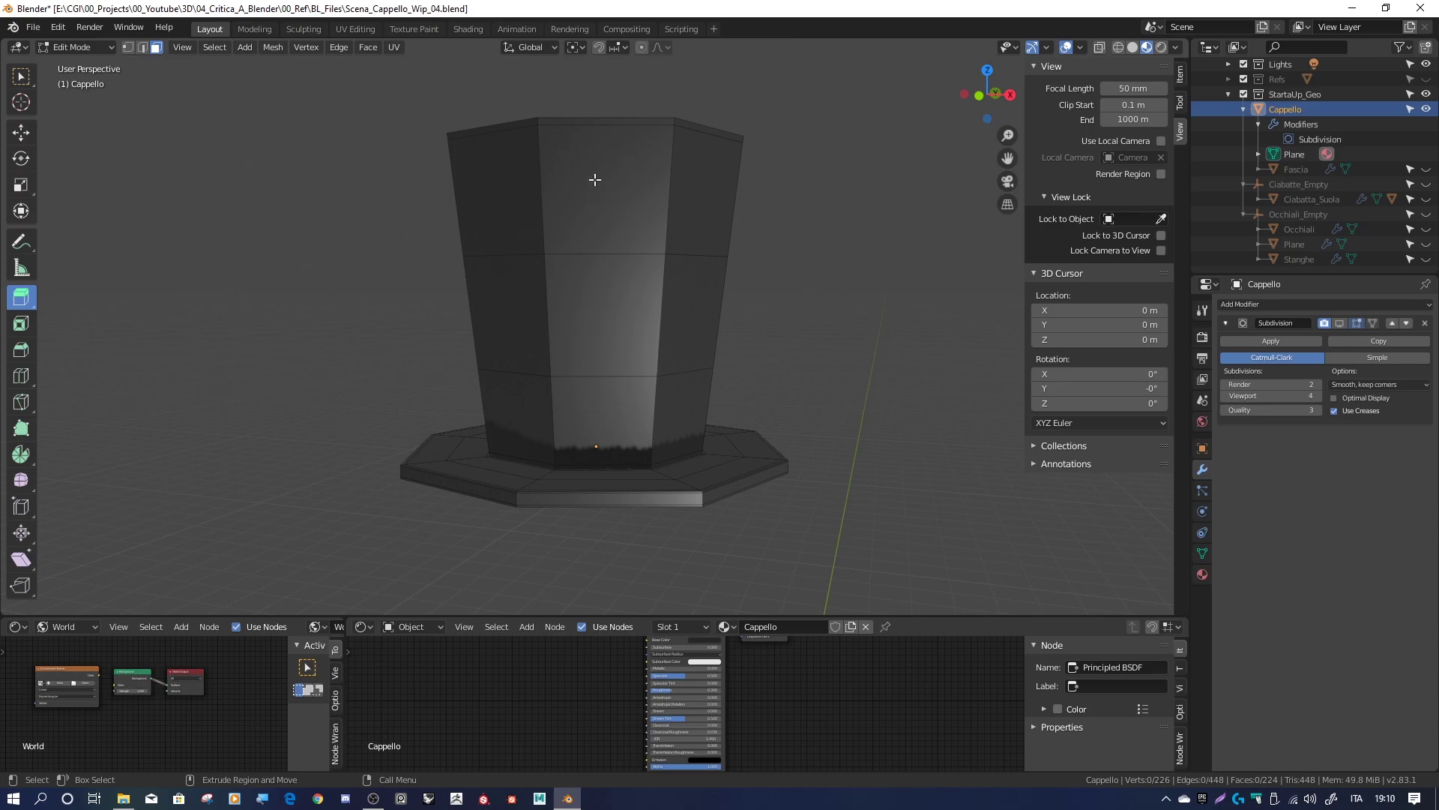
{"action": "key", "text": "b"}
{"action": "left_click_drag", "start_coordinate": [309, 300], "coordinate": [791, 529]}
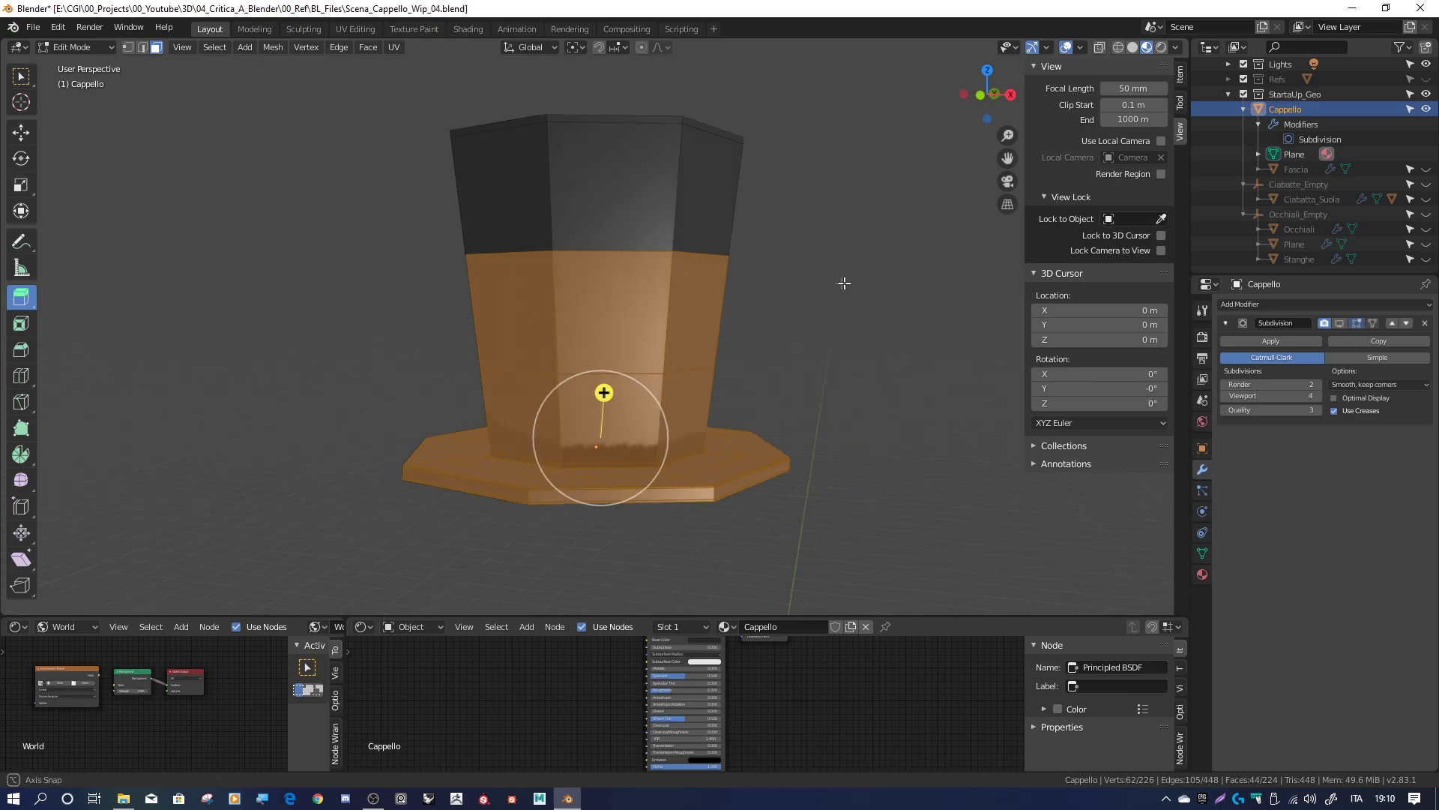
{"action": "middle_click_drag", "start_coordinate": [846, 318], "coordinate": [997, 300]}
{"action": "left_click", "coordinate": [1100, 47]}
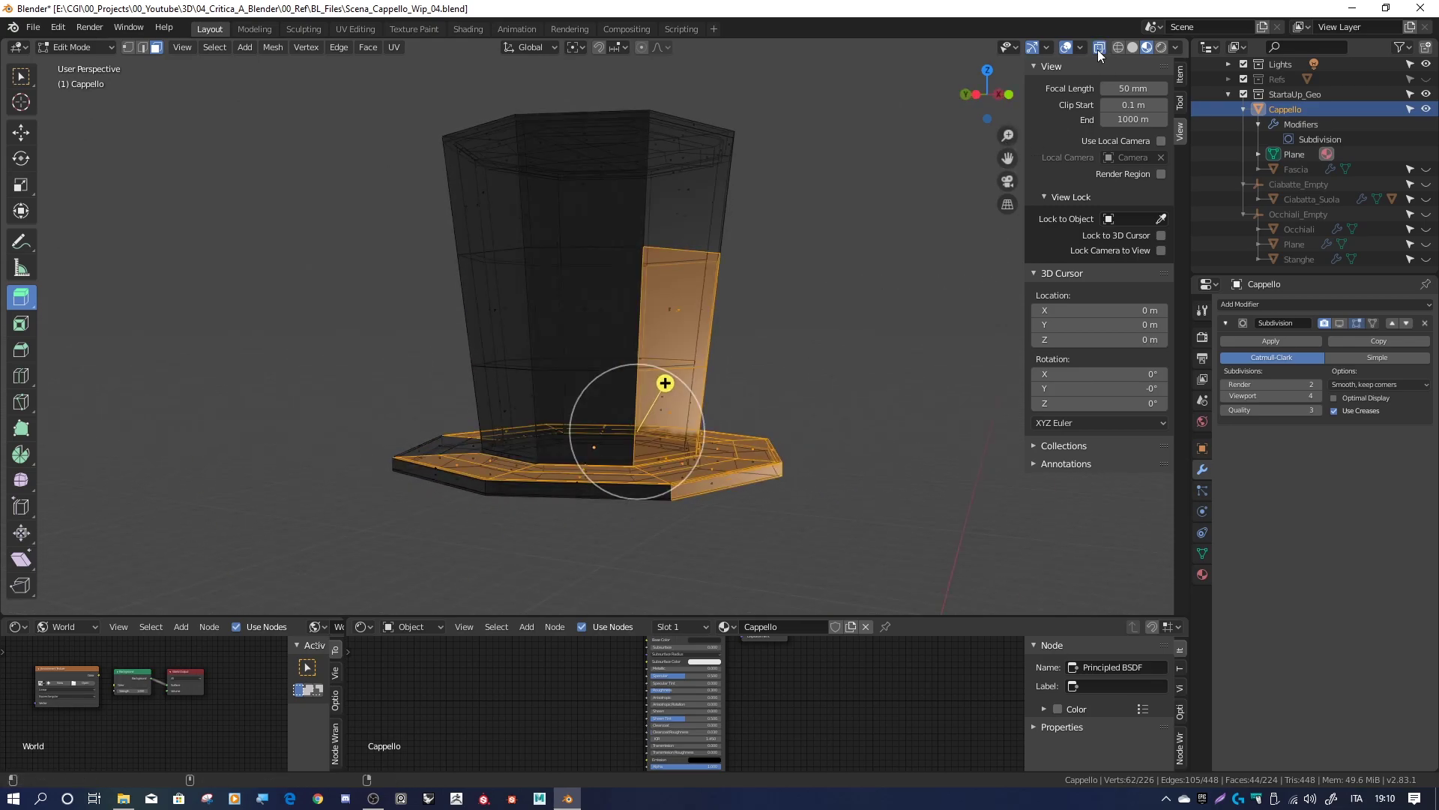
{"action": "left_click_drag", "start_coordinate": [303, 225], "coordinate": [958, 481]}
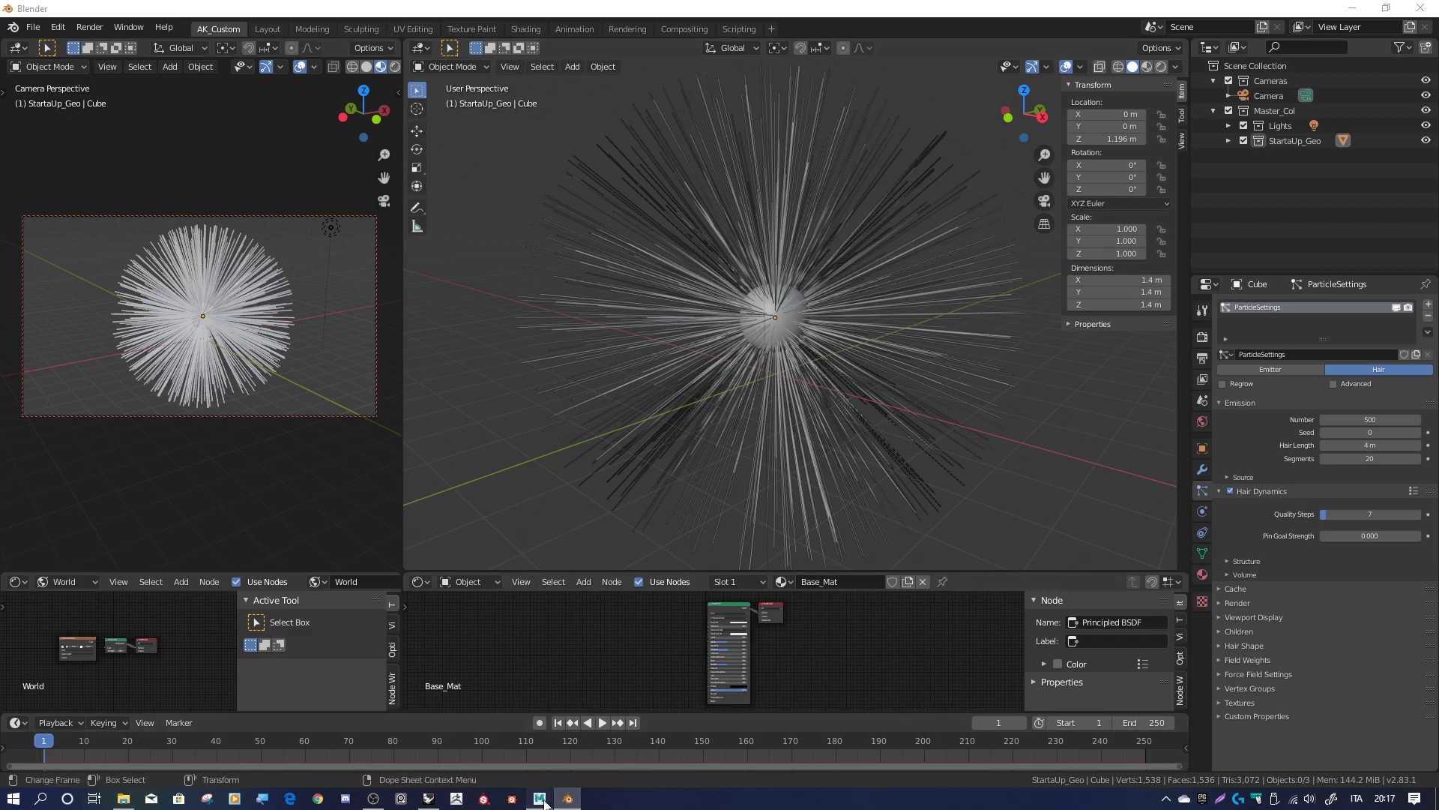
Bring the Maya window with the XGen-groomed sphere to the front
{"action": "left_click", "coordinate": [601, 747]}
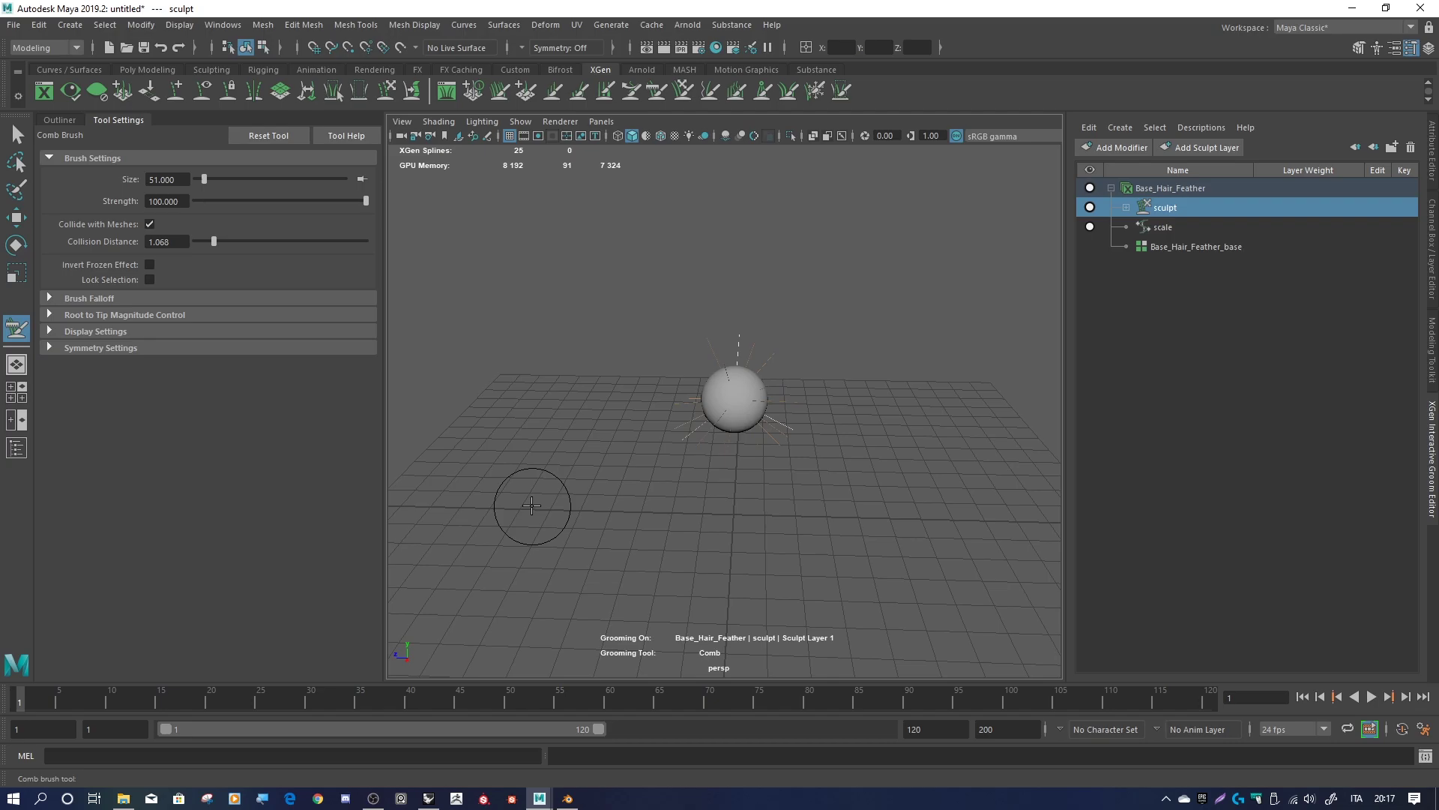
Switch back to the Blender window with the hair particle object
{"action": "left_click", "coordinate": [567, 798]}
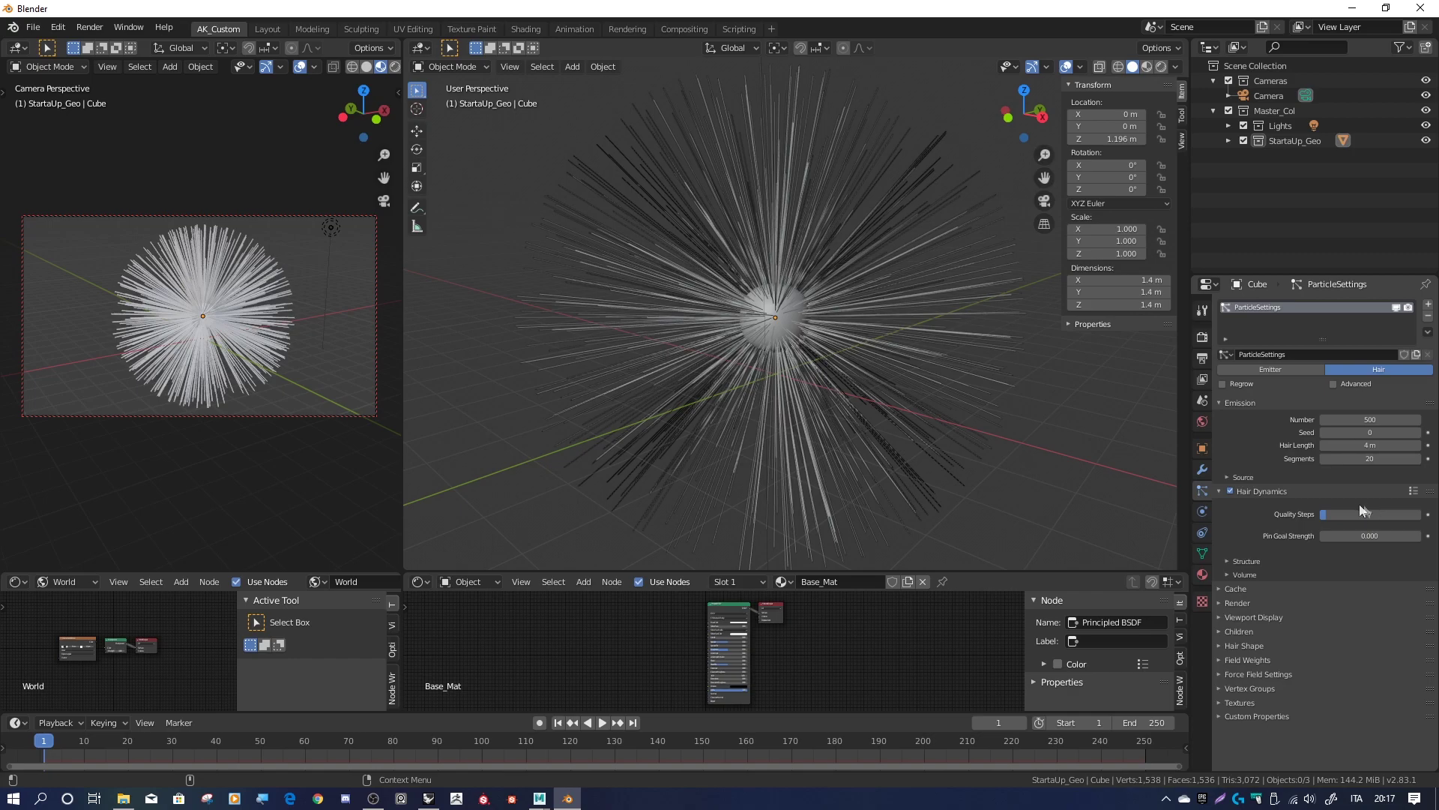
Switch the hair object into Particle Edit mode with Ctrl+Tab
{"action": "key", "text": "ctrl+Tab"}
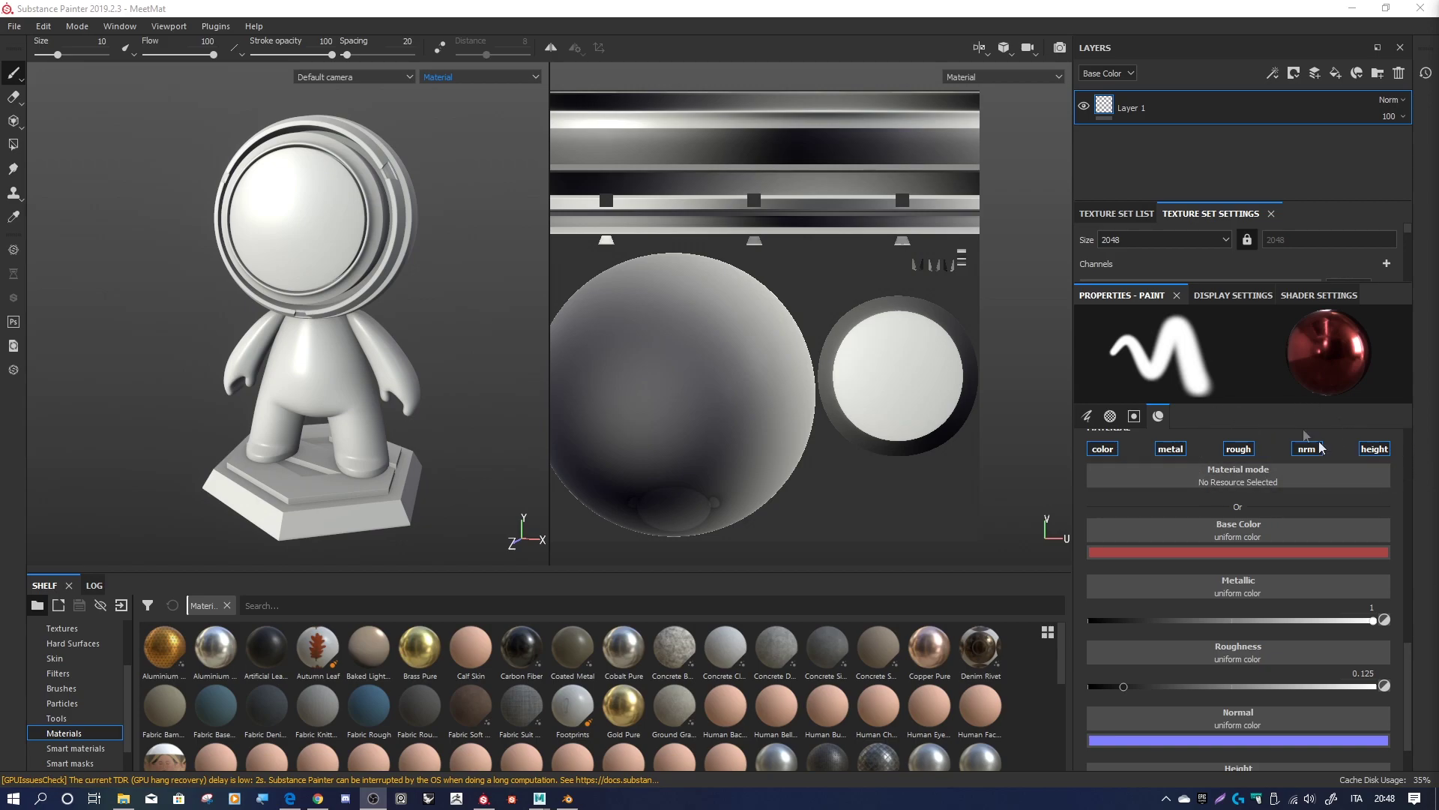
Paint a red stroke across the figure's visor and display the Base Color channel
{"action": "left_click_drag", "start_coordinate": [433, 287], "coordinate": [461, 270], "text": "alt"}
{"action": "mouse_move", "coordinate": [311, 195]}
{"action": "left_mouse_down"}
{"action": "mouse_move", "coordinate": [336, 232]}
{"action": "mouse_move", "coordinate": [331, 187]}
{"action": "left_mouse_up"}
{"action": "left_click", "coordinate": [448, 77]}
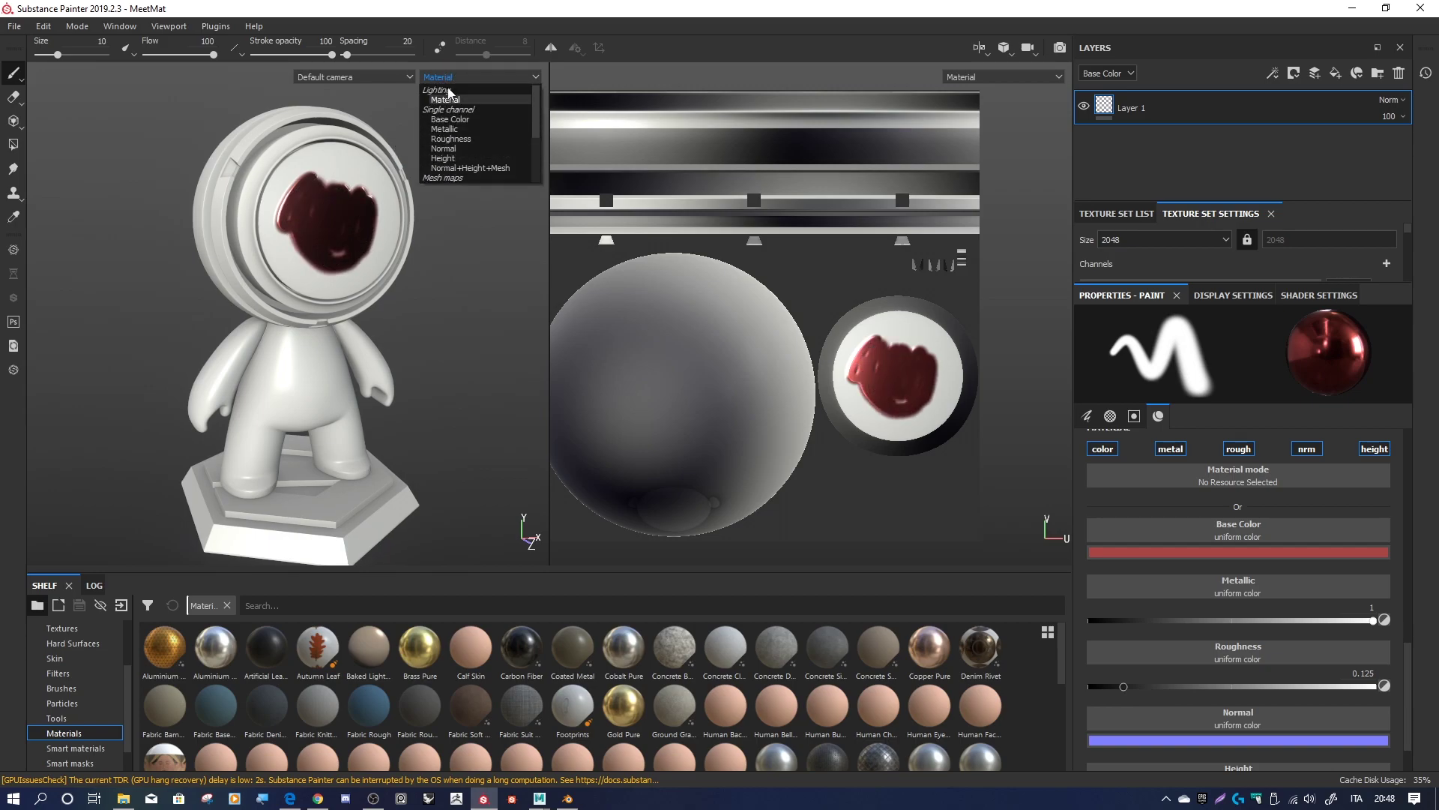
{"action": "left_click", "coordinate": [446, 118]}
Cycle the viewport through the Metallic, Roughness and Normal channels
{"action": "left_click", "coordinate": [474, 77]}
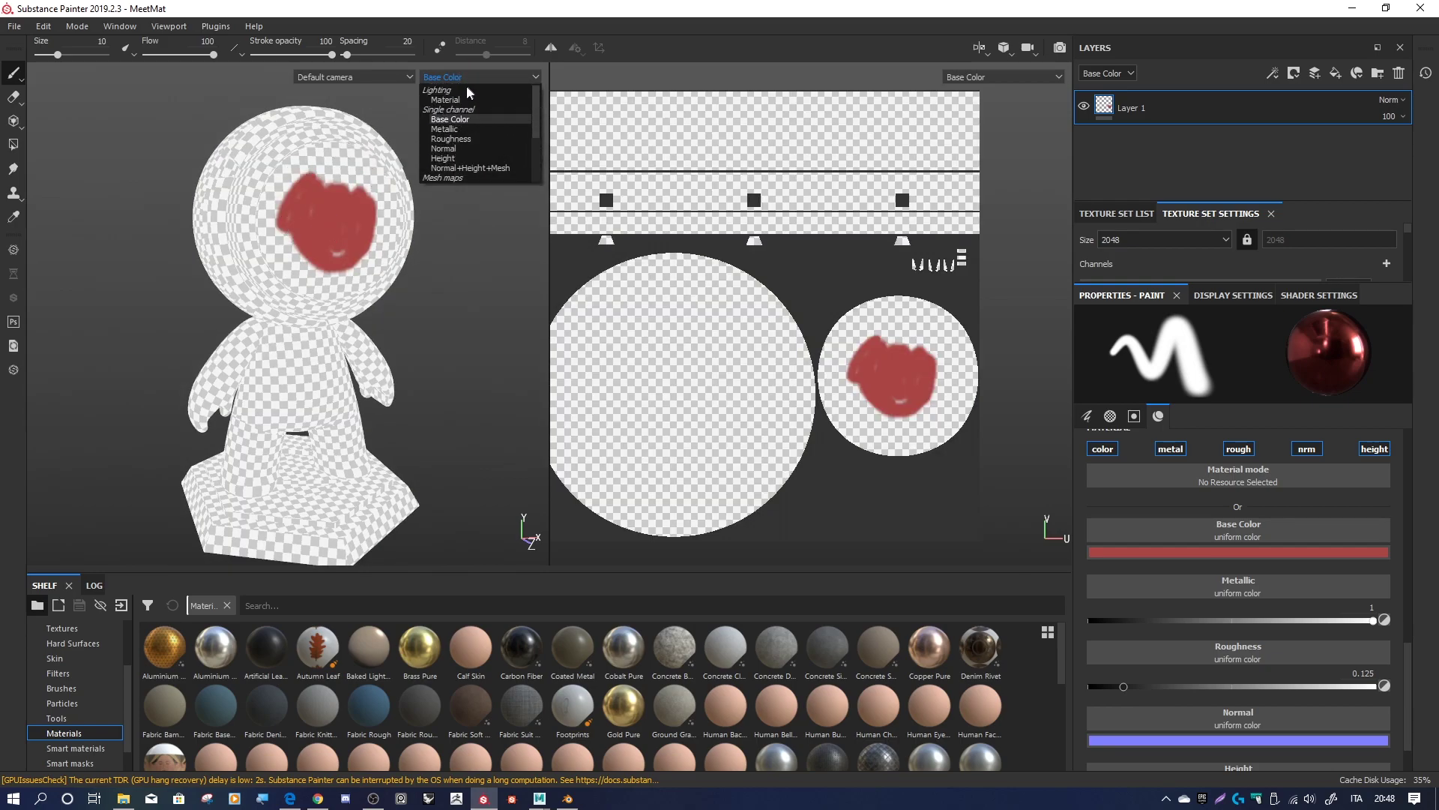
{"action": "left_click", "coordinate": [445, 128]}
{"action": "left_click", "coordinate": [462, 77]}
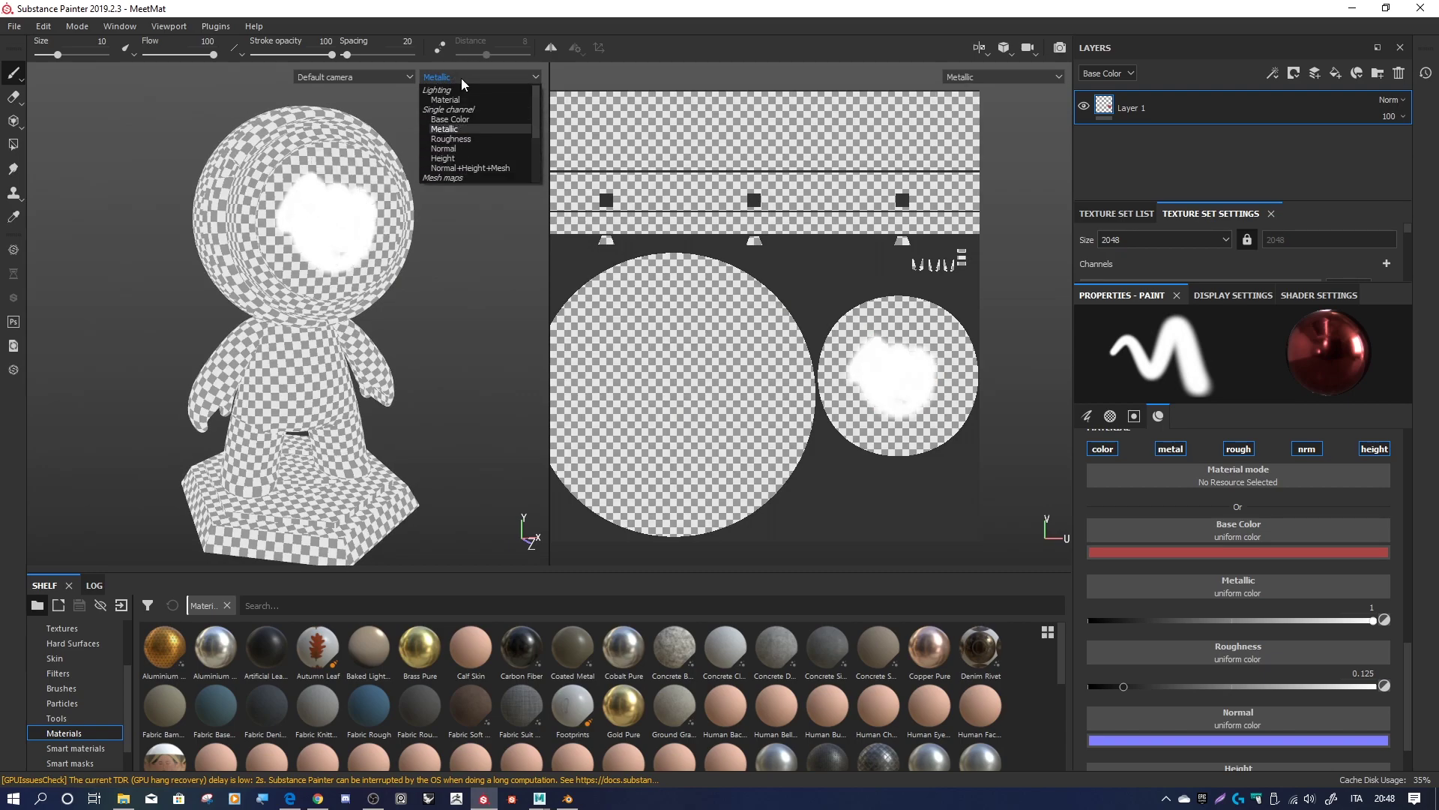
{"action": "left_click", "coordinate": [451, 139]}
{"action": "left_click", "coordinate": [445, 77]}
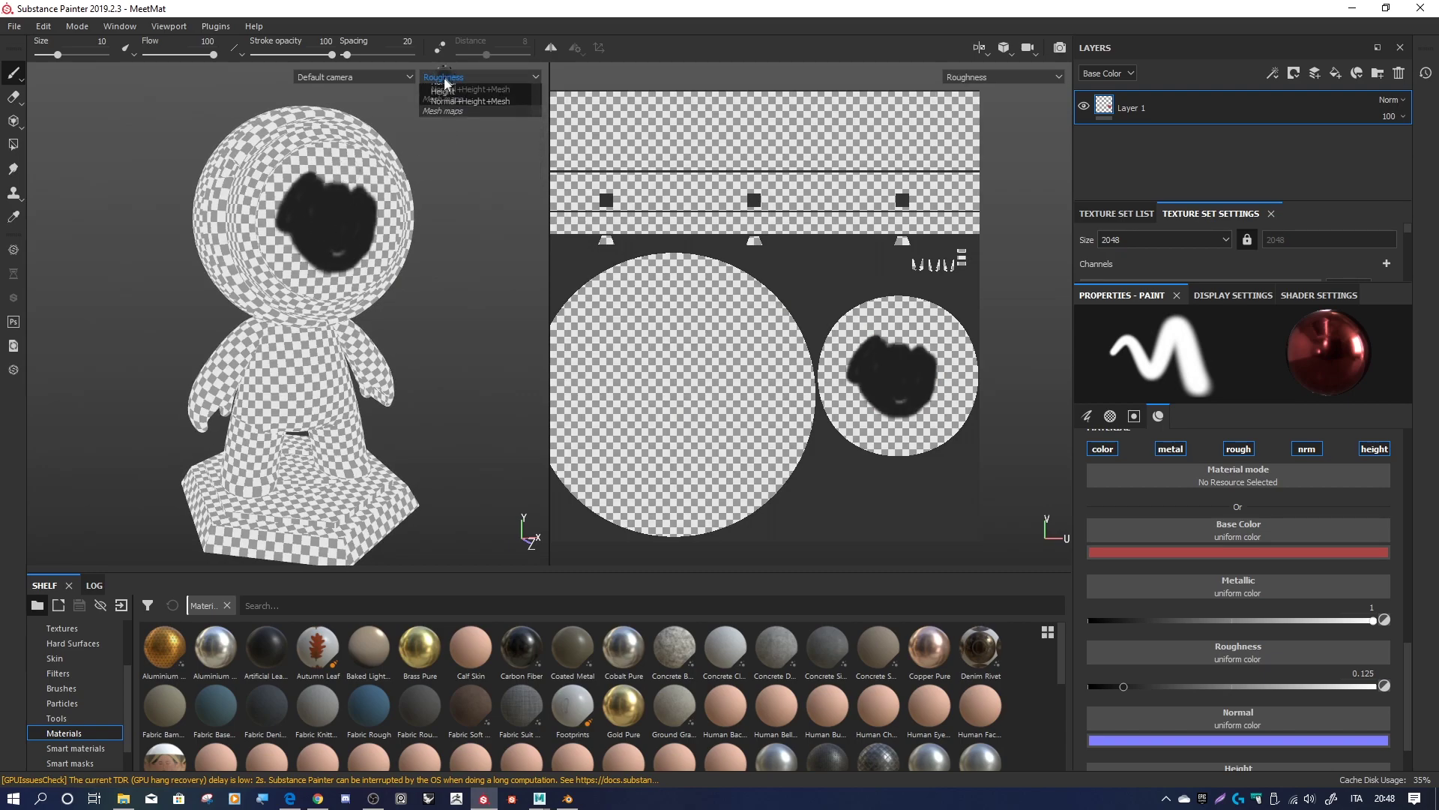
{"action": "left_click", "coordinate": [449, 149]}
Show the Height and Base Color channels, then return to the full Material view
{"action": "left_click", "coordinate": [457, 77]}
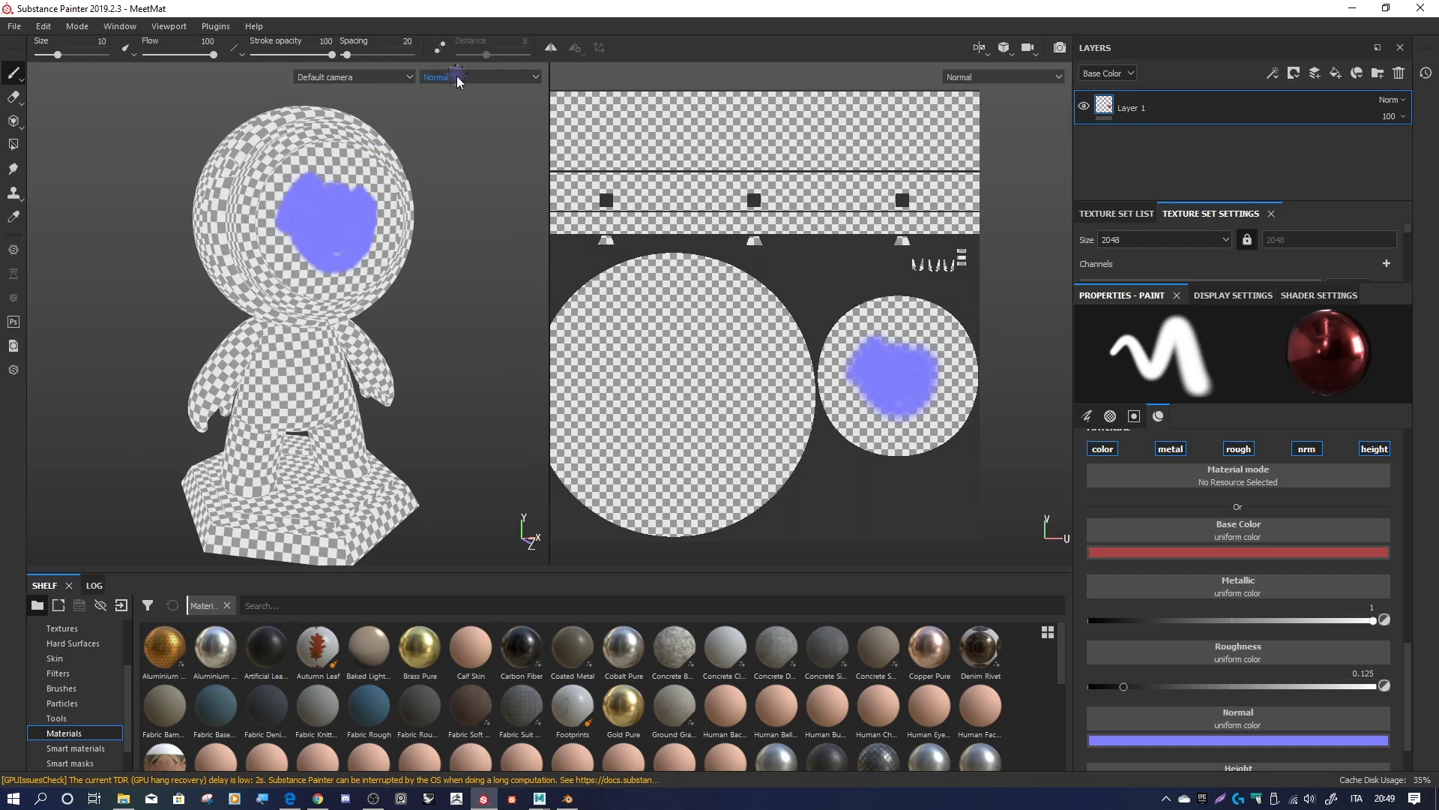
{"action": "left_click", "coordinate": [444, 160]}
{"action": "left_click", "coordinate": [462, 78]}
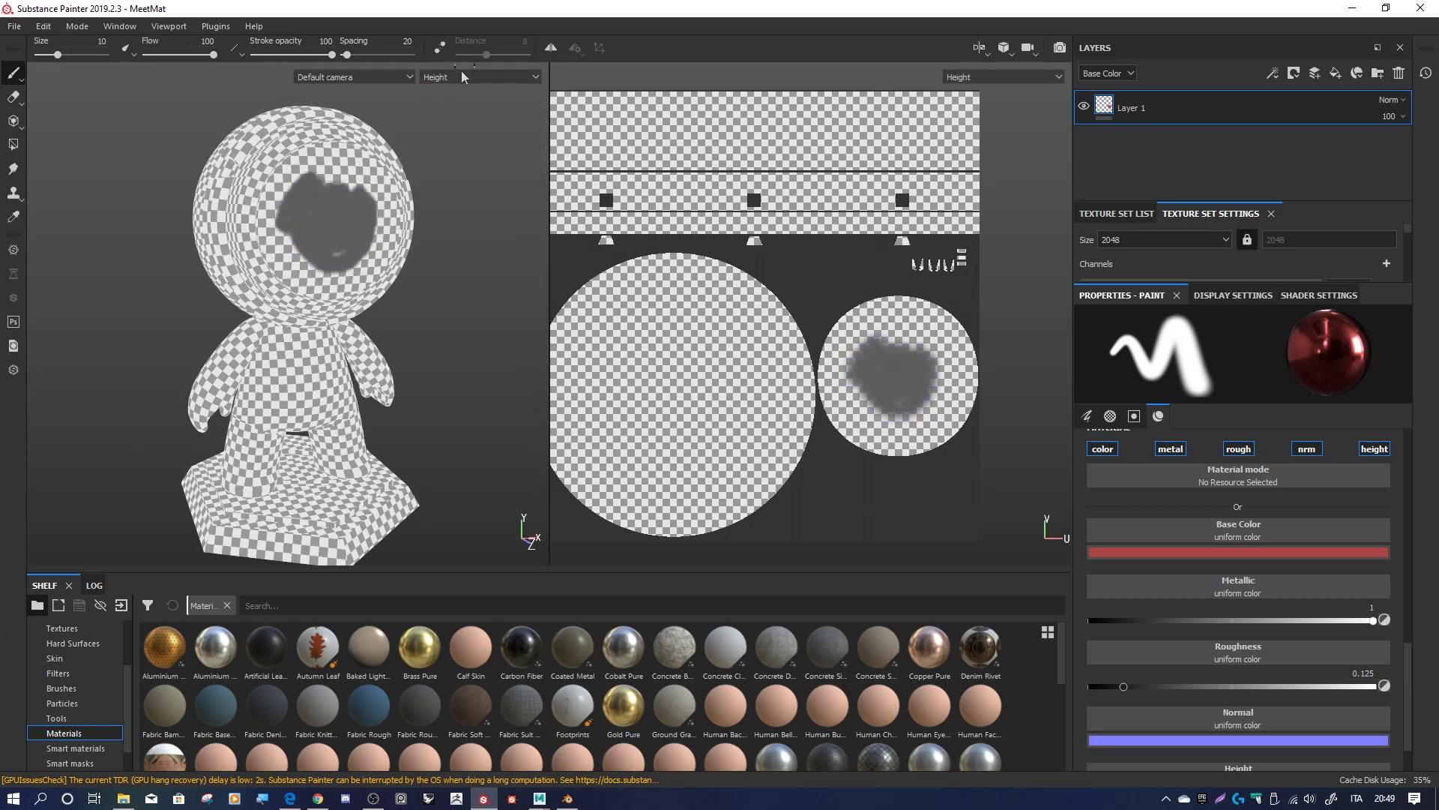
{"action": "left_click", "coordinate": [462, 77]}
{"action": "left_click", "coordinate": [450, 118]}
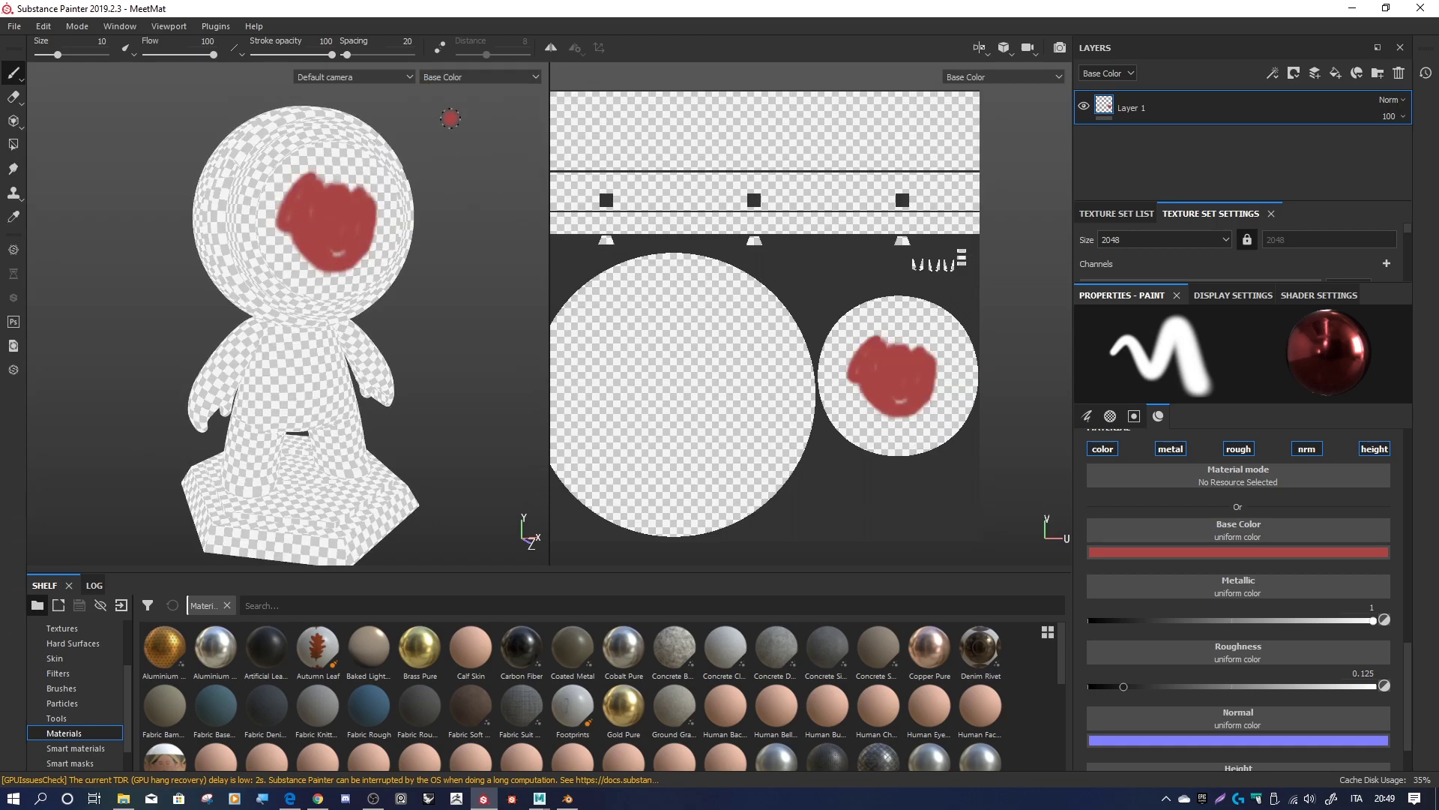
{"action": "left_click", "coordinate": [462, 77]}
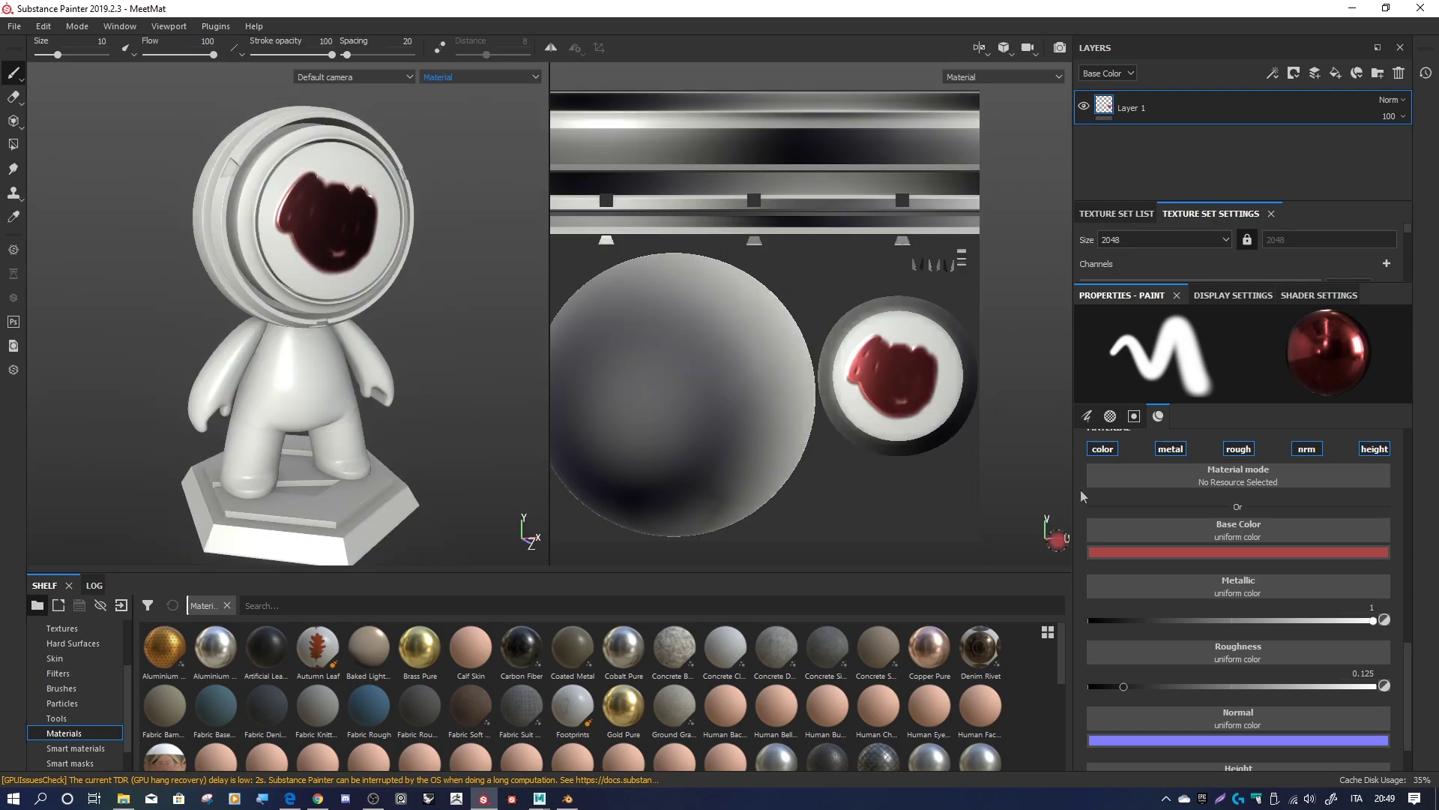
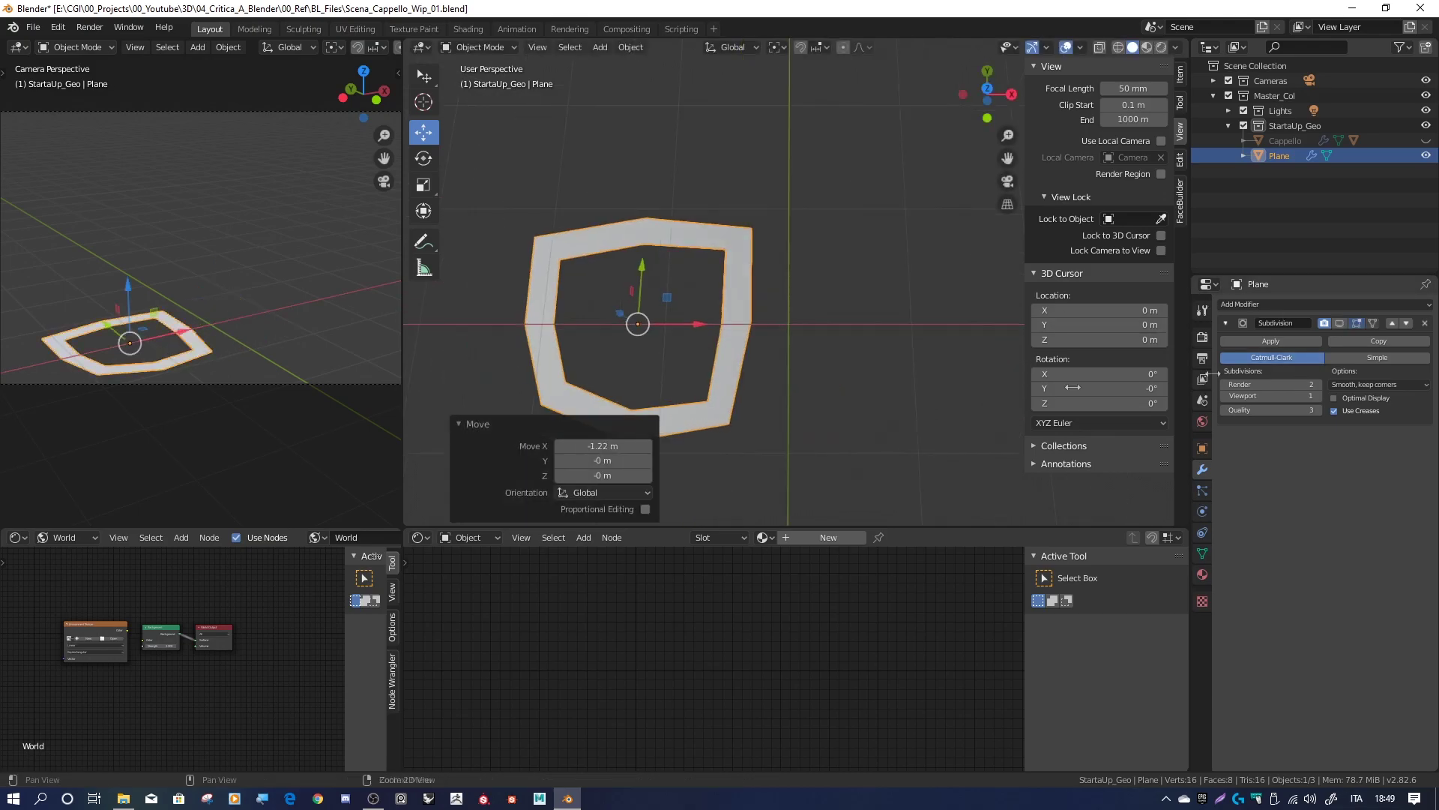
Set the Empty as Mirror Object and extrude the frame's inner edge toward the mirror
{"action": "left_click", "coordinate": [1249, 584]}
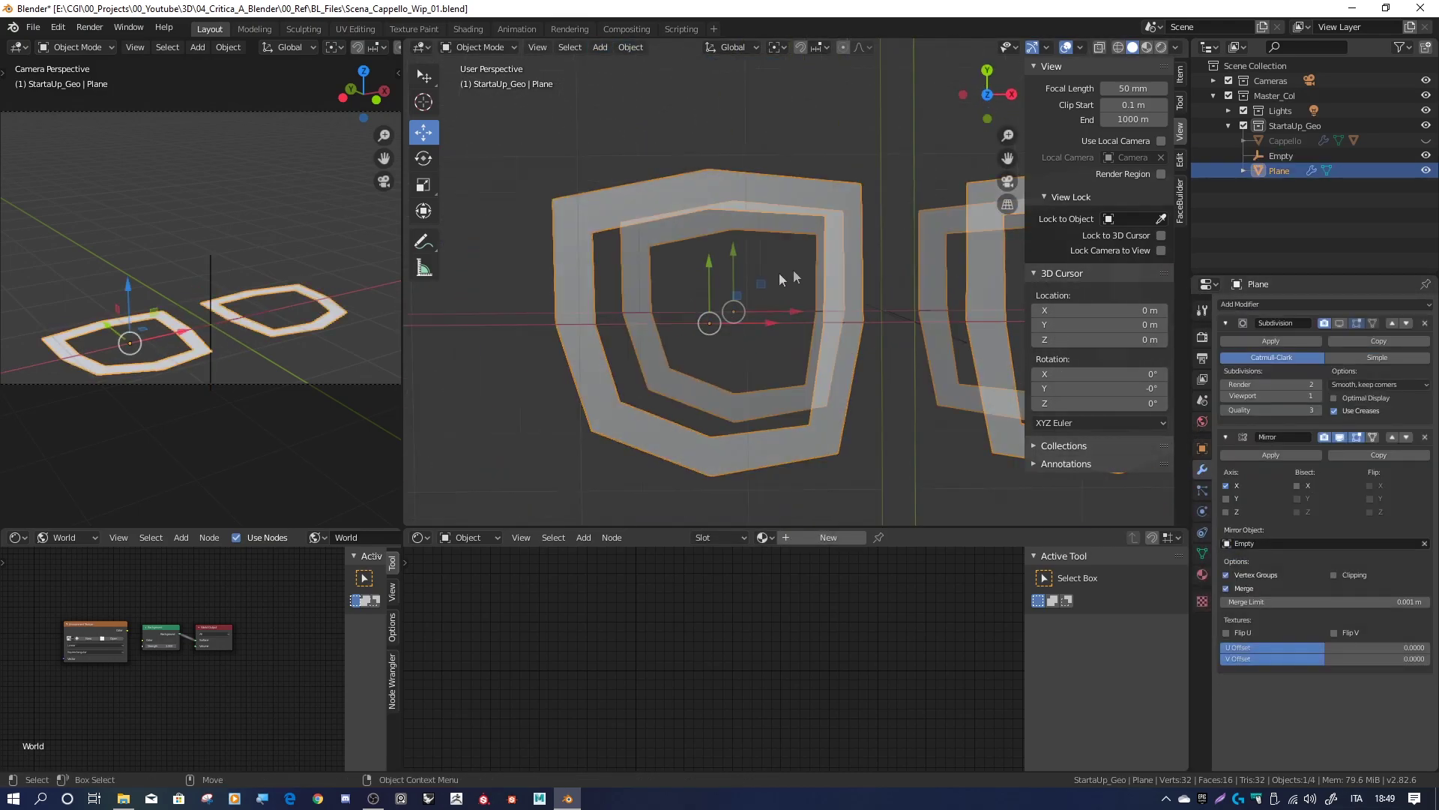
{"action": "key", "text": "Tab"}
{"action": "scroll", "coordinate": [815, 261], "scroll_direction": "up", "scroll_amount": 5}
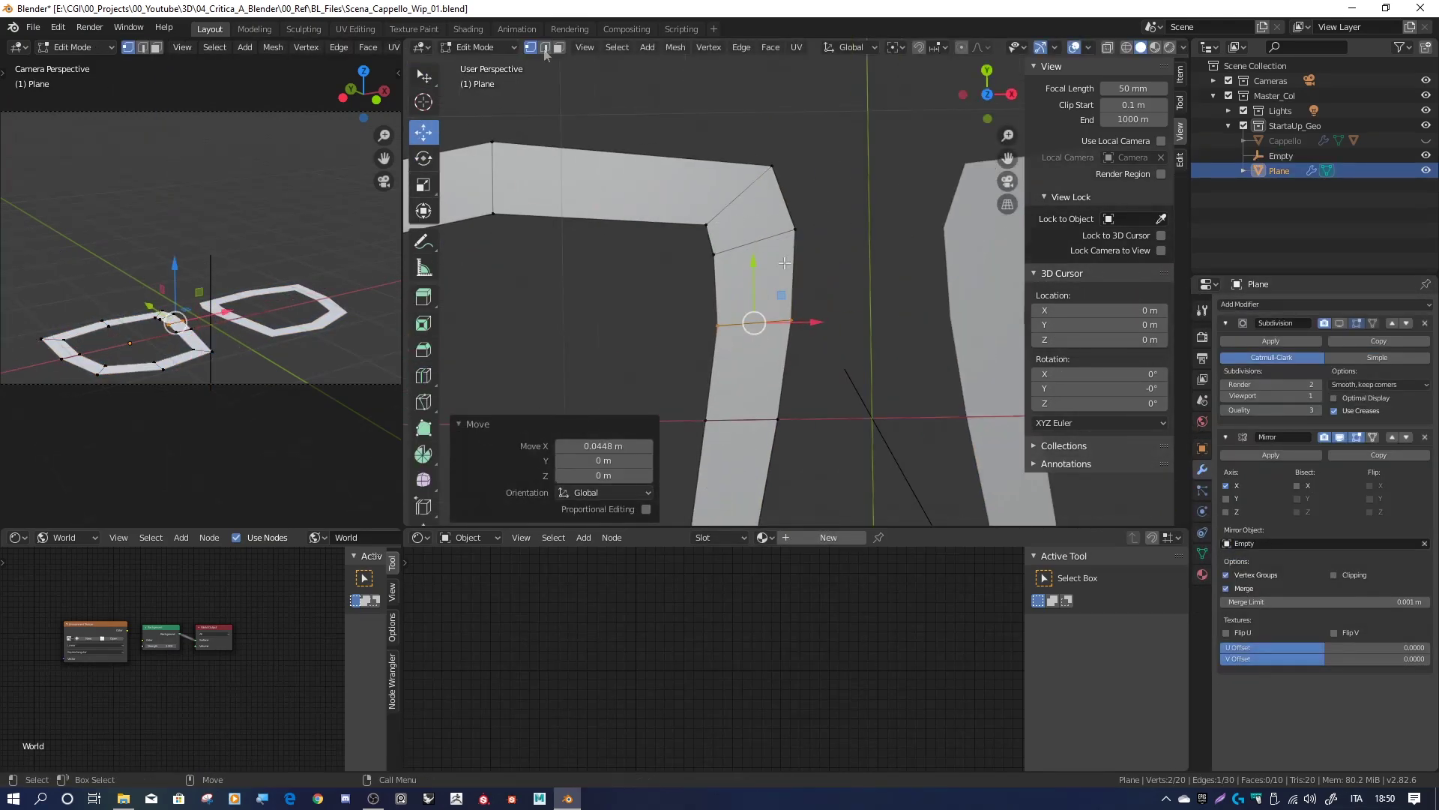
{"action": "left_click", "coordinate": [424, 297]}
{"action": "key", "text": "2"}
{"action": "middle_click_drag", "start_coordinate": [780, 315], "coordinate": [732, 303]}
{"action": "left_click_drag", "start_coordinate": [732, 303], "coordinate": [749, 289]}
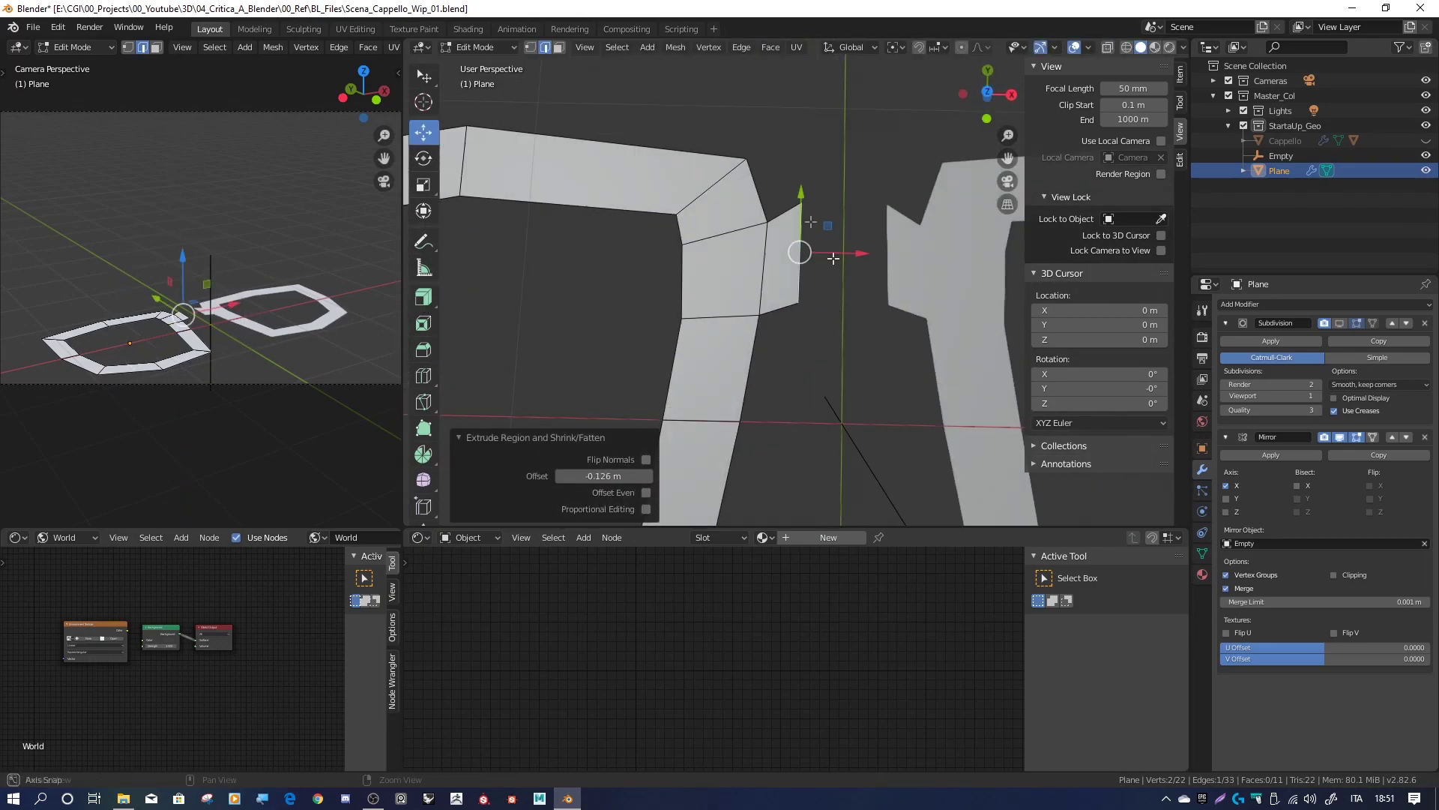
{"action": "left_click", "coordinate": [424, 132]}
{"action": "left_click_drag", "start_coordinate": [862, 258], "coordinate": [907, 251]}
Extrude another edge on the frame ring's left side outward
{"action": "scroll", "coordinate": [906, 251], "scroll_direction": "down", "scroll_amount": 4}
{"action": "middle_click_drag", "start_coordinate": [749, 300], "coordinate": [787, 285]}
{"action": "left_click", "coordinate": [611, 247]}
{"action": "left_click", "coordinate": [424, 75]}
{"action": "left_click", "coordinate": [476, 94]}
{"action": "key", "text": "2"}
{"action": "left_click", "coordinate": [637, 217]}
{"action": "left_click", "coordinate": [423, 296]}
{"action": "mouse_move", "coordinate": [652, 240]}
{"action": "left_mouse_down"}
{"action": "mouse_move", "coordinate": [672, 249]}
{"action": "mouse_move", "coordinate": [650, 258]}
{"action": "left_mouse_up"}
Add an edge loop across the frame and merge the upper corner vertices at center
{"action": "left_click", "coordinate": [423, 375]}
{"action": "scroll", "coordinate": [652, 255], "scroll_direction": "up", "scroll_amount": 3}
{"action": "left_click", "coordinate": [651, 259]}
{"action": "middle_click_drag", "start_coordinate": [675, 247], "coordinate": [713, 225]}
{"action": "key", "text": "1"}
{"action": "left_click_drag", "start_coordinate": [555, 112], "coordinate": [607, 150]}
{"action": "key", "text": "m"}
Merge the lower corner vertex pair, then undo that merge
{"action": "left_click", "coordinate": [672, 173]}
{"action": "middle_click_drag", "start_coordinate": [672, 174], "coordinate": [660, 180]}
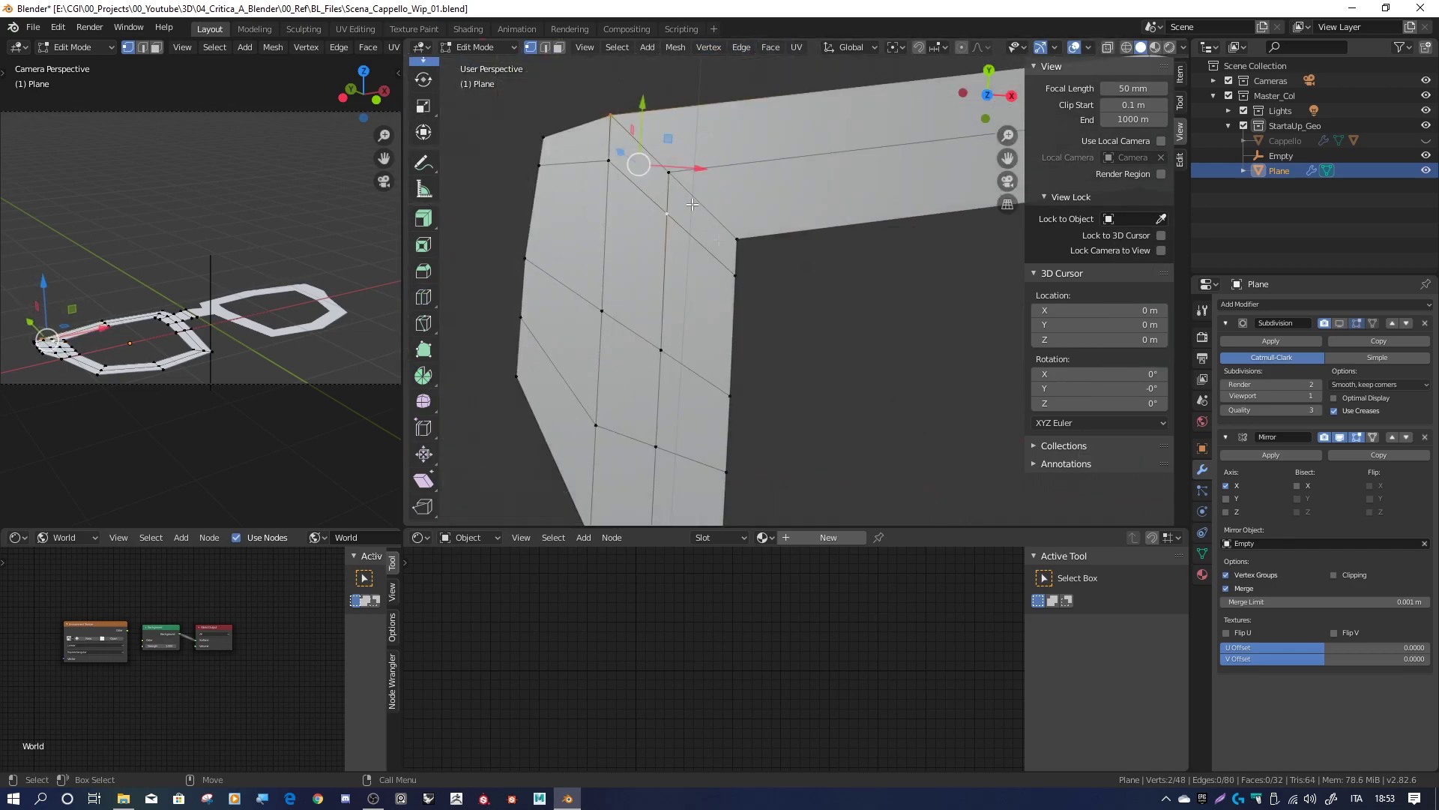
{"action": "left_click_drag", "start_coordinate": [622, 143], "coordinate": [675, 180]}
{"action": "key", "text": "m"}
{"action": "left_click", "coordinate": [675, 179]}
{"action": "mouse_move", "coordinate": [675, 180]}
{"action": "middle_mouse_down"}
{"action": "mouse_move", "coordinate": [728, 310]}
{"action": "mouse_move", "coordinate": [750, 315]}
{"action": "middle_mouse_up"}
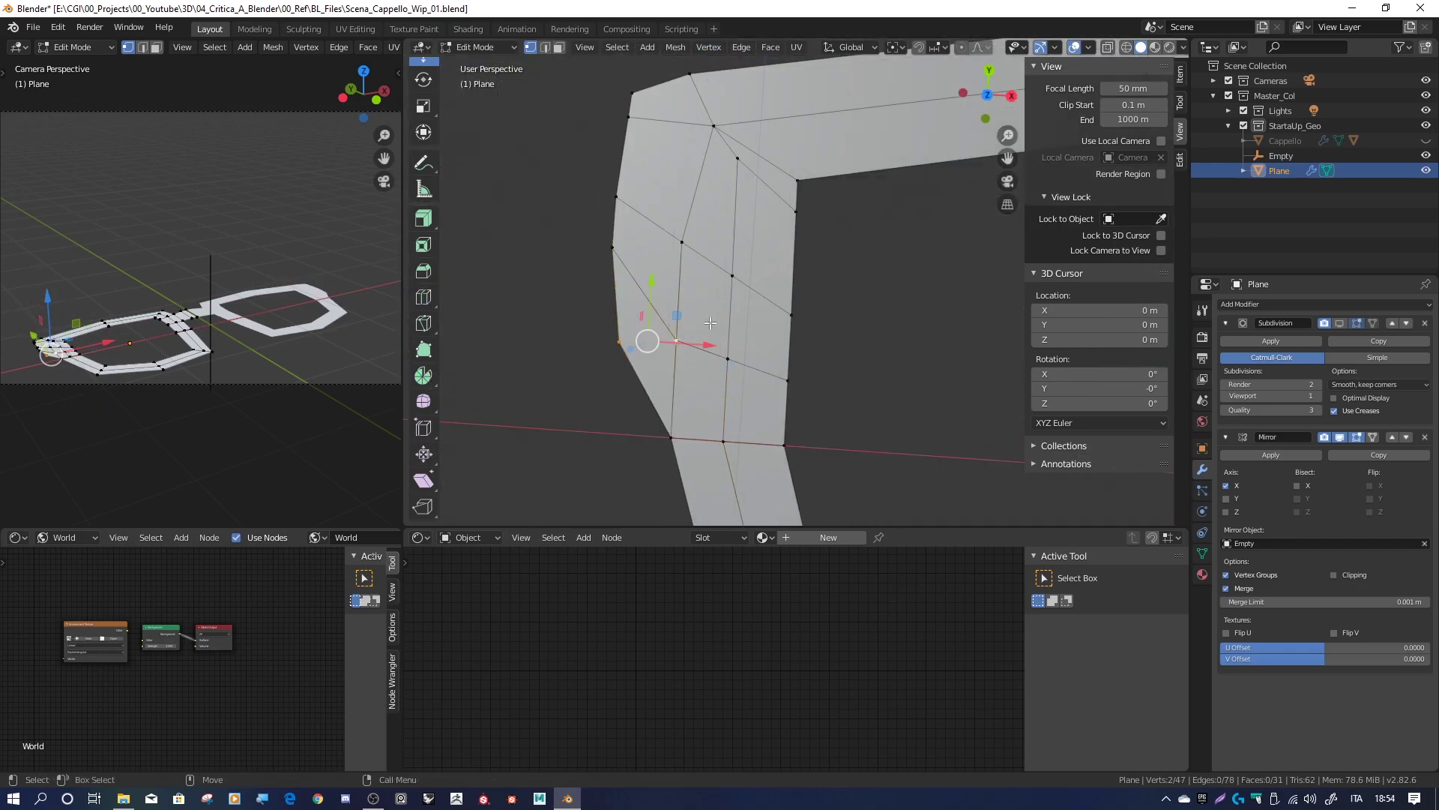
{"action": "key", "text": "ctrl+z"}
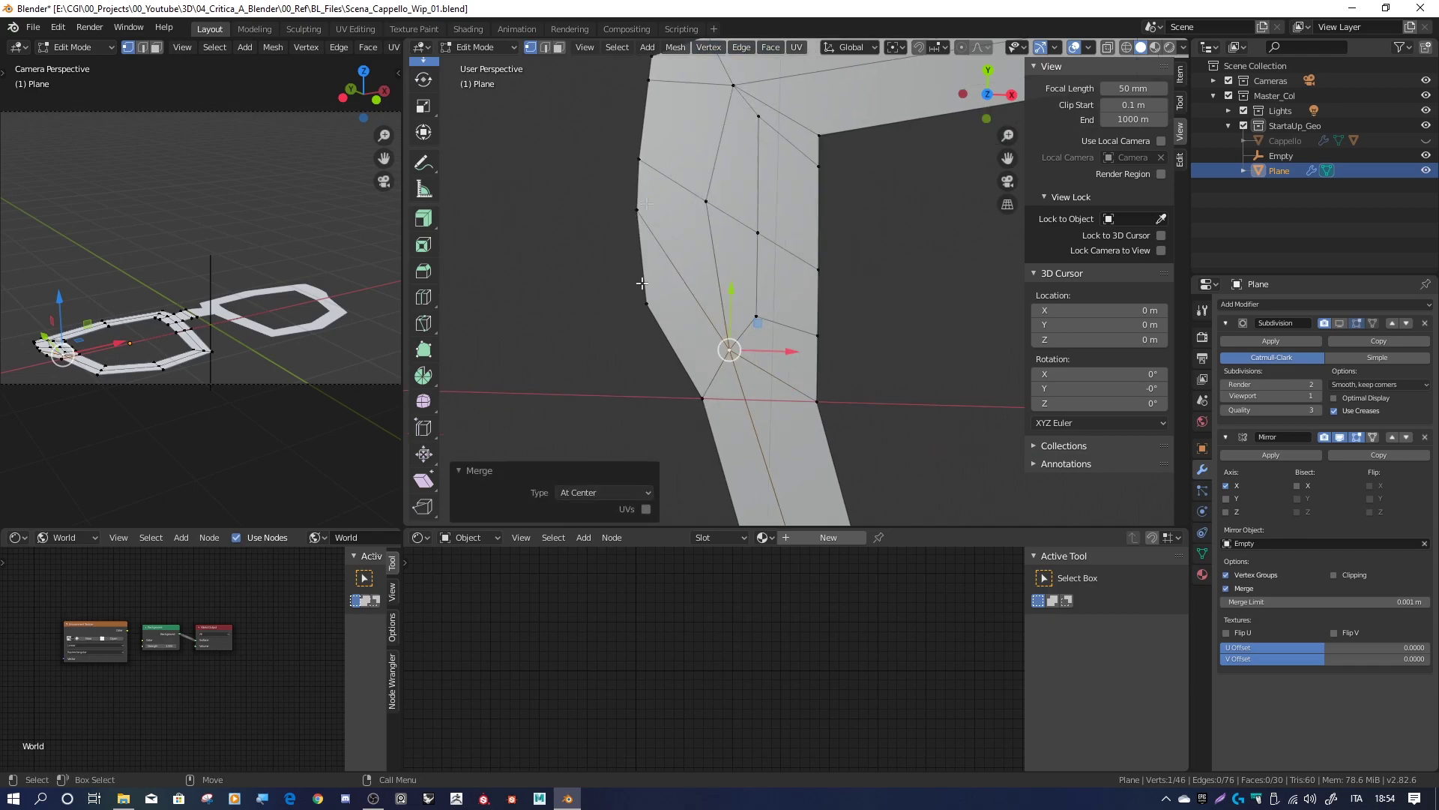
Add a loop cut near the corner and scale its vertices along X to narrow it
{"action": "middle_click_drag", "start_coordinate": [812, 333], "coordinate": [749, 225]}
{"action": "key", "text": "ctrl+r"}
{"action": "left_click", "coordinate": [675, 225]}
{"action": "key", "text": "s"}
{"action": "key", "text": "x"}
{"action": "left_click", "coordinate": [650, 145]}
{"action": "mouse_move", "coordinate": [651, 145]}
{"action": "middle_mouse_down"}
{"action": "mouse_move", "coordinate": [720, 225]}
{"action": "mouse_move", "coordinate": [802, 214]}
{"action": "middle_mouse_up"}
Return to Object Mode and undo an accidental X rotation of the glasses
{"action": "key", "text": "Tab"}
{"action": "key", "text": "r"}
{"action": "key", "text": "x"}
{"action": "left_click", "coordinate": [675, 375]}
{"action": "key", "text": "ctrl+z"}
{"action": "key", "text": "ctrl+z"}
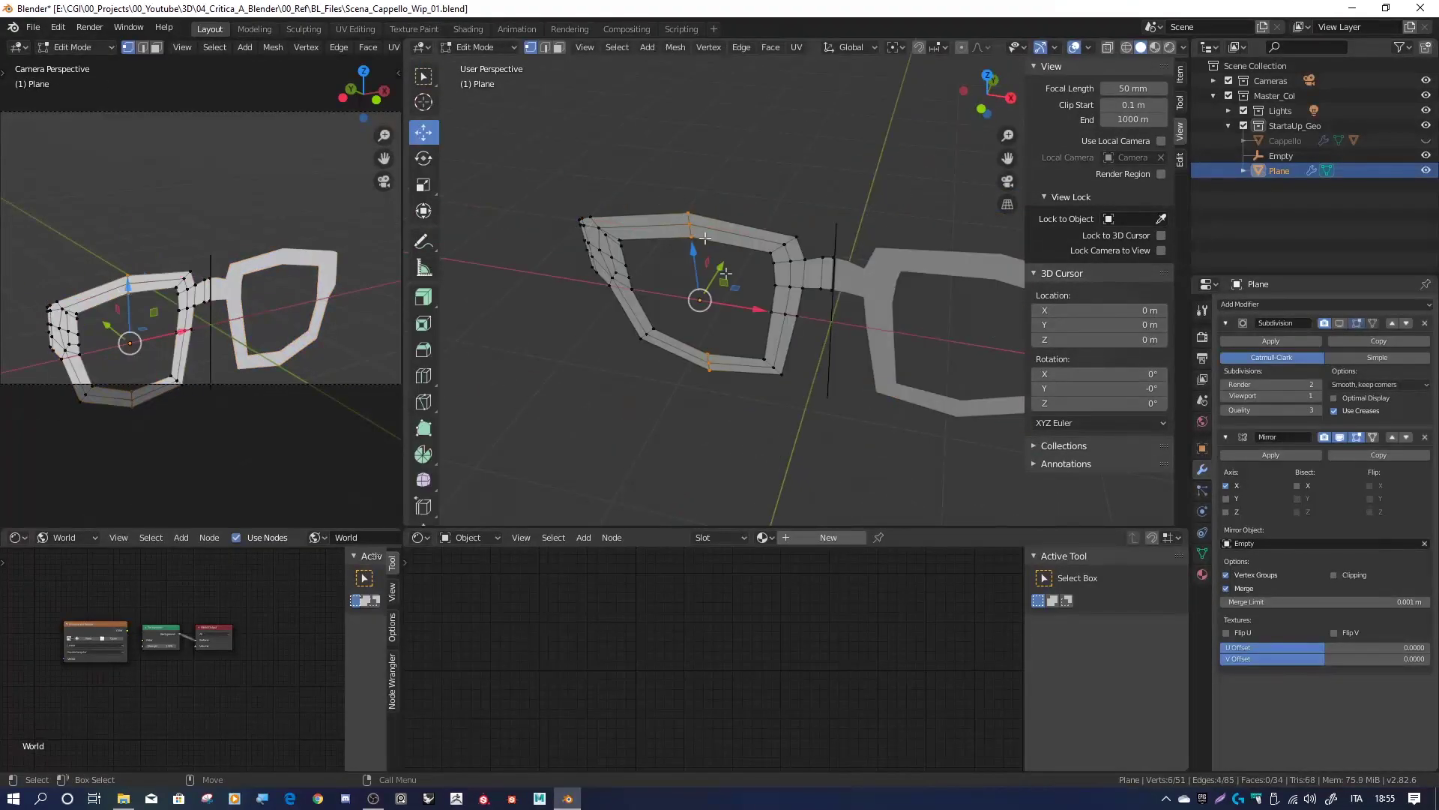
Nudge two frame vertices along Y and merge them at center
{"action": "middle_click_drag", "start_coordinate": [722, 268], "coordinate": [722, 300]}
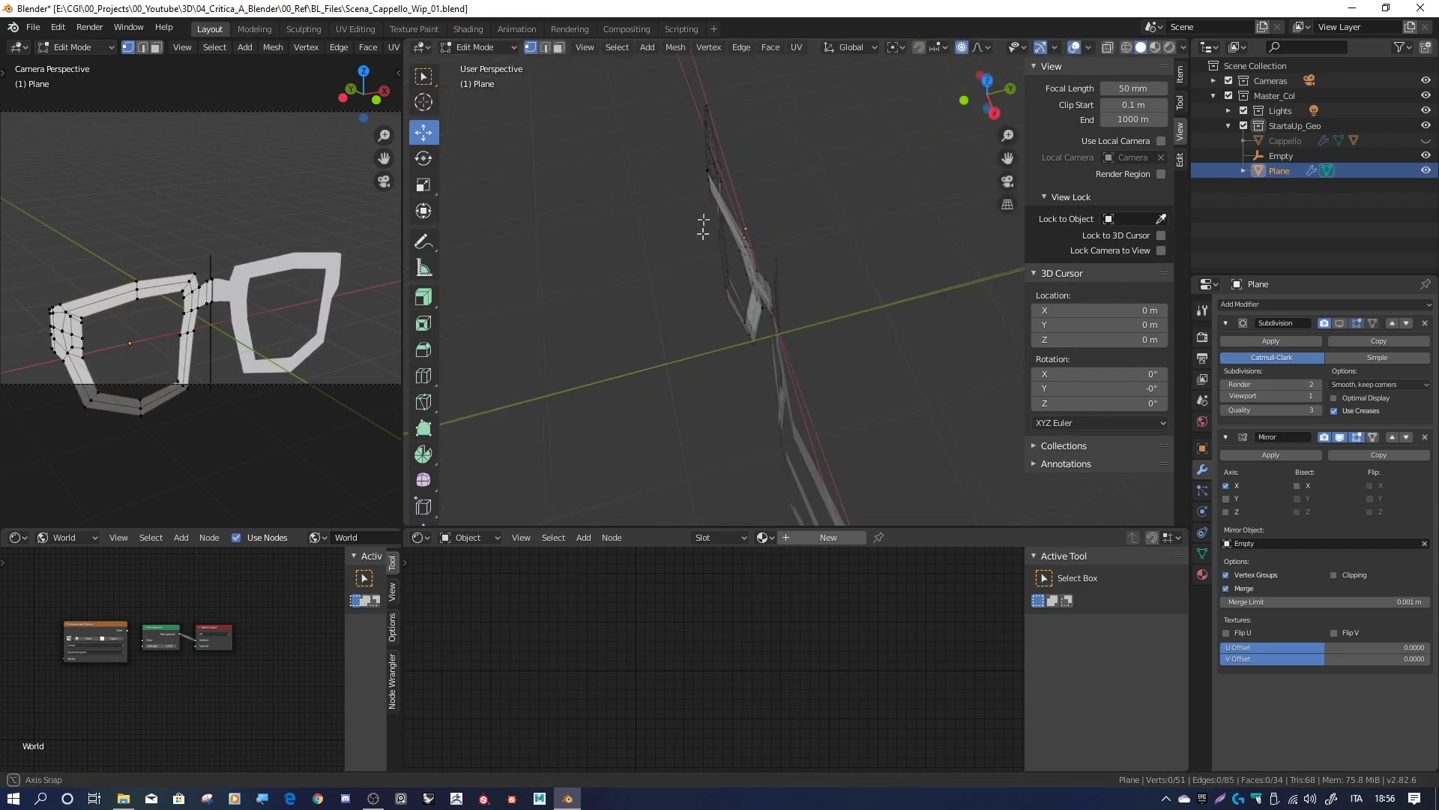
{"action": "left_click_drag", "start_coordinate": [722, 300], "coordinate": [729, 298]}
{"action": "mouse_move", "coordinate": [728, 298]}
{"action": "middle_mouse_down"}
{"action": "mouse_move", "coordinate": [711, 249]}
{"action": "mouse_move", "coordinate": [653, 292]}
{"action": "middle_mouse_up"}
{"action": "scroll", "coordinate": [653, 292], "scroll_direction": "up", "scroll_amount": 5}
{"action": "key", "text": "m"}
{"action": "left_click", "coordinate": [907, 306]}
{"action": "middle_click_drag", "start_coordinate": [907, 306], "coordinate": [720, 300]}
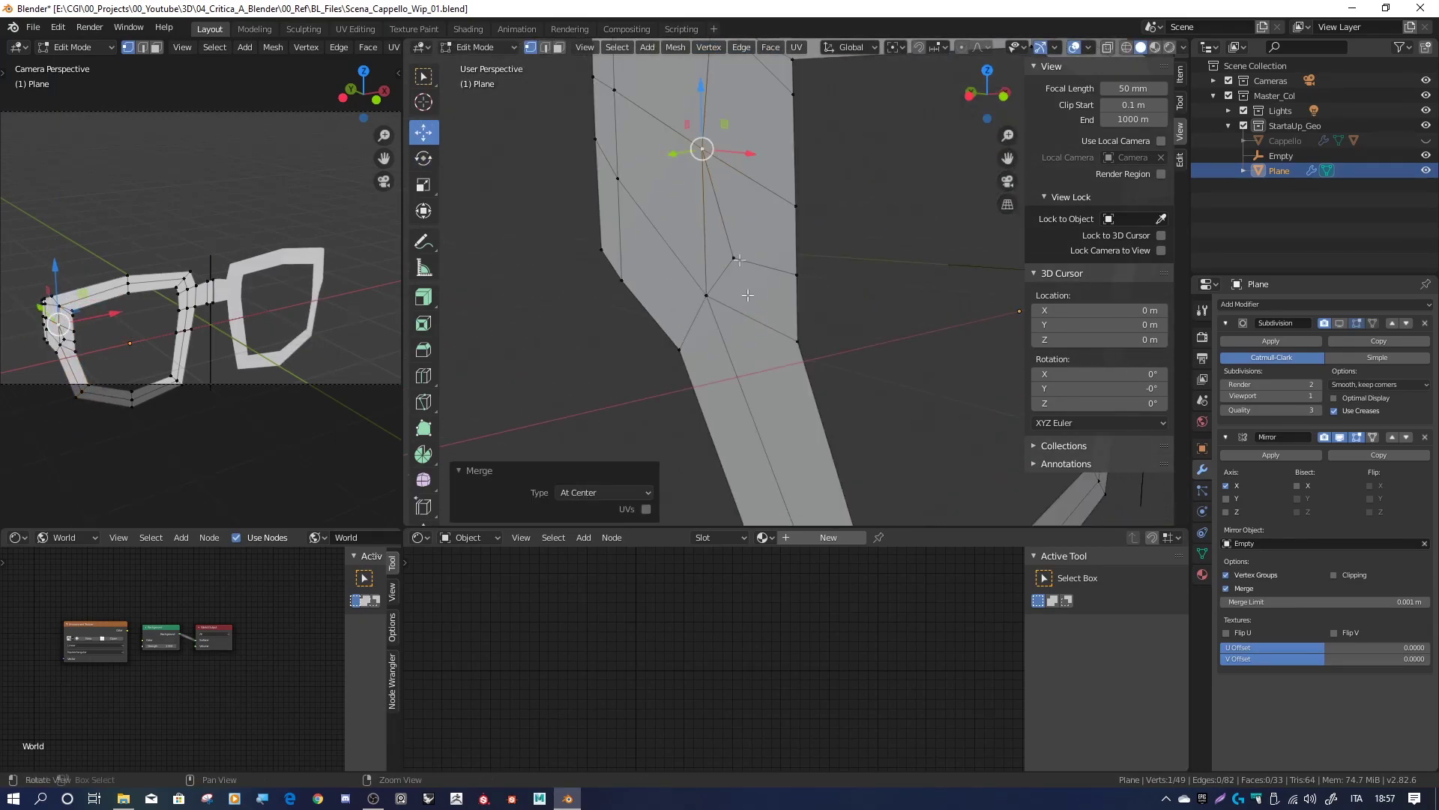
Dissolve the stray vertices at the frame corners
{"action": "right_click", "coordinate": [719, 256]}
{"action": "left_click", "coordinate": [719, 255]}
{"action": "right_click", "coordinate": [563, 300]}
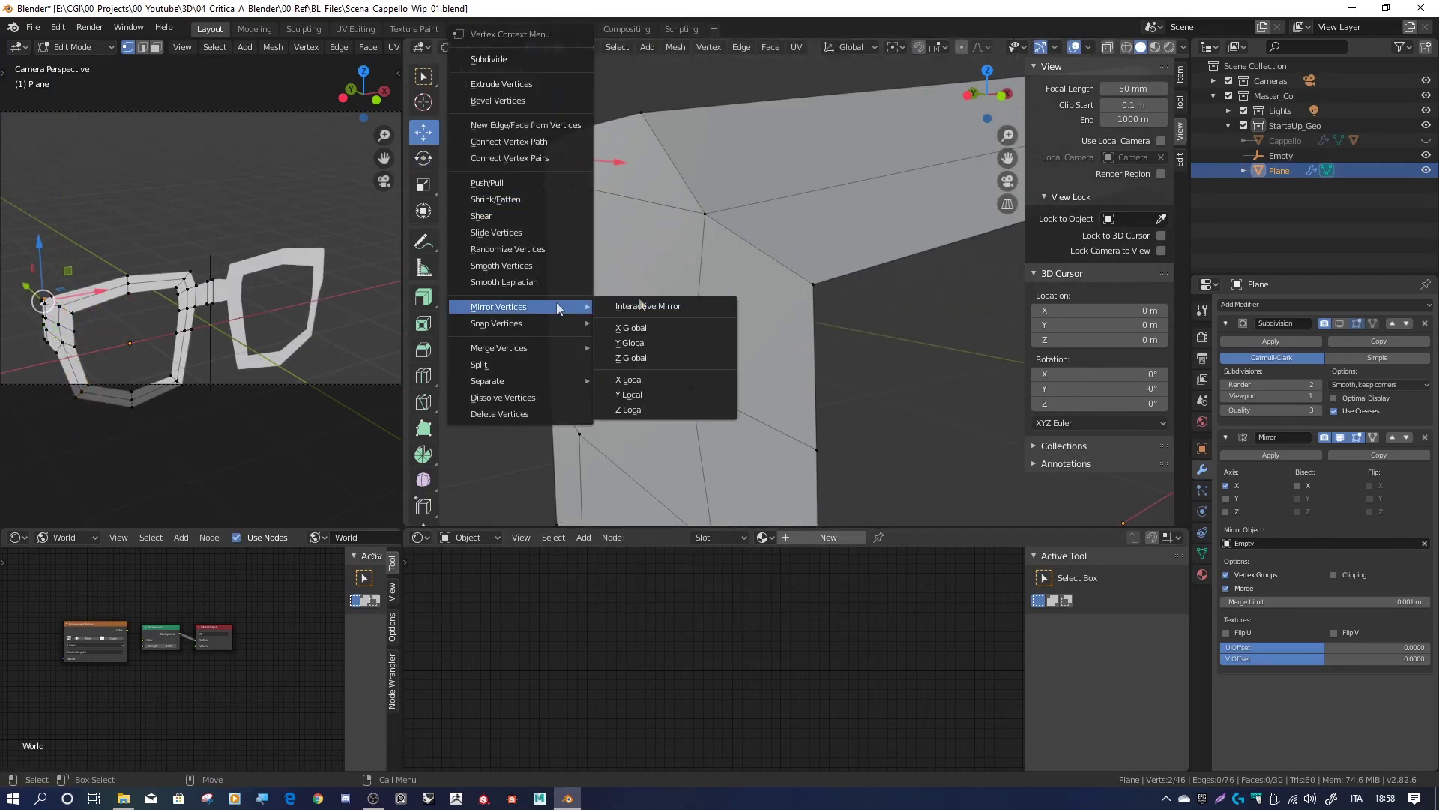
{"action": "left_click", "coordinate": [570, 409]}
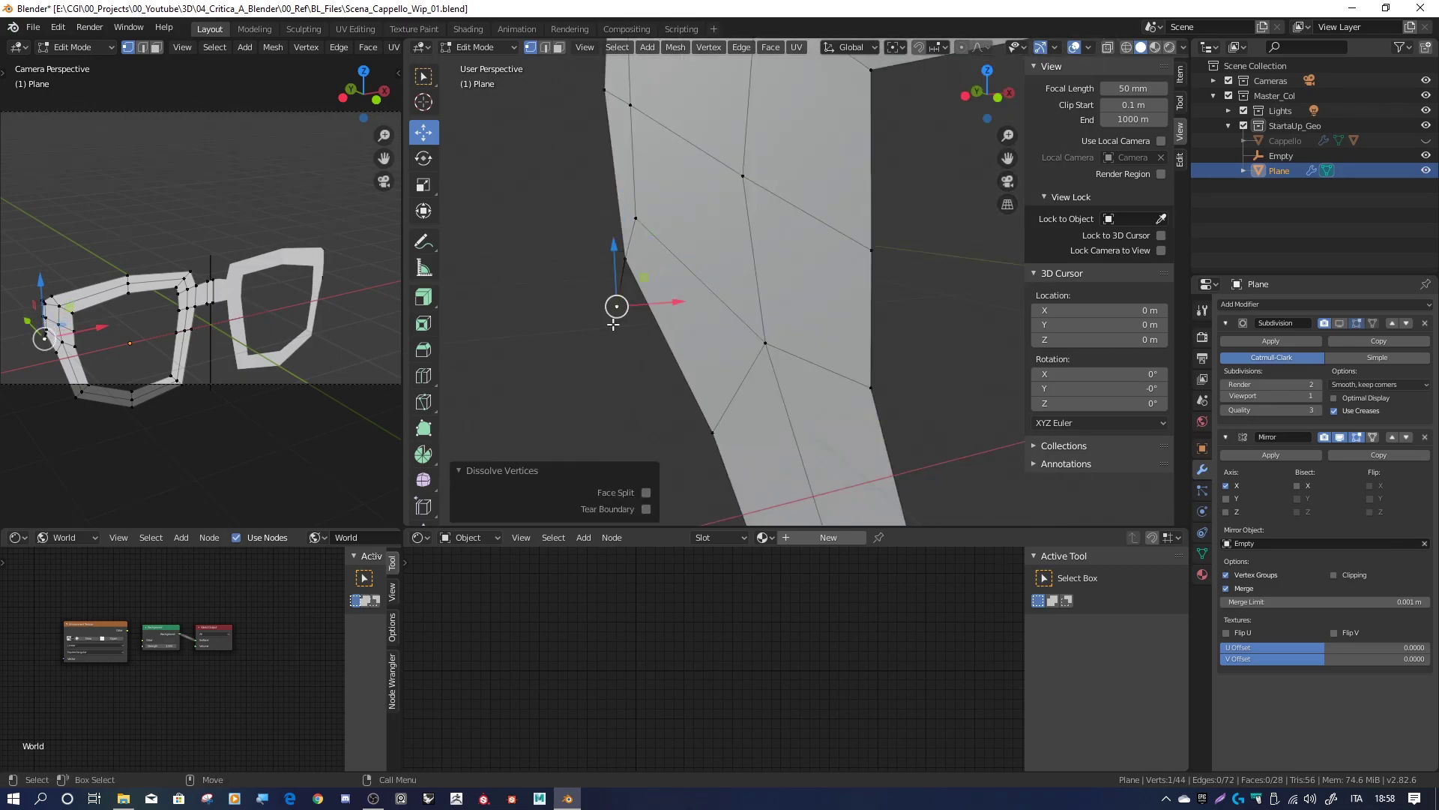
{"action": "right_click", "coordinate": [562, 128]}
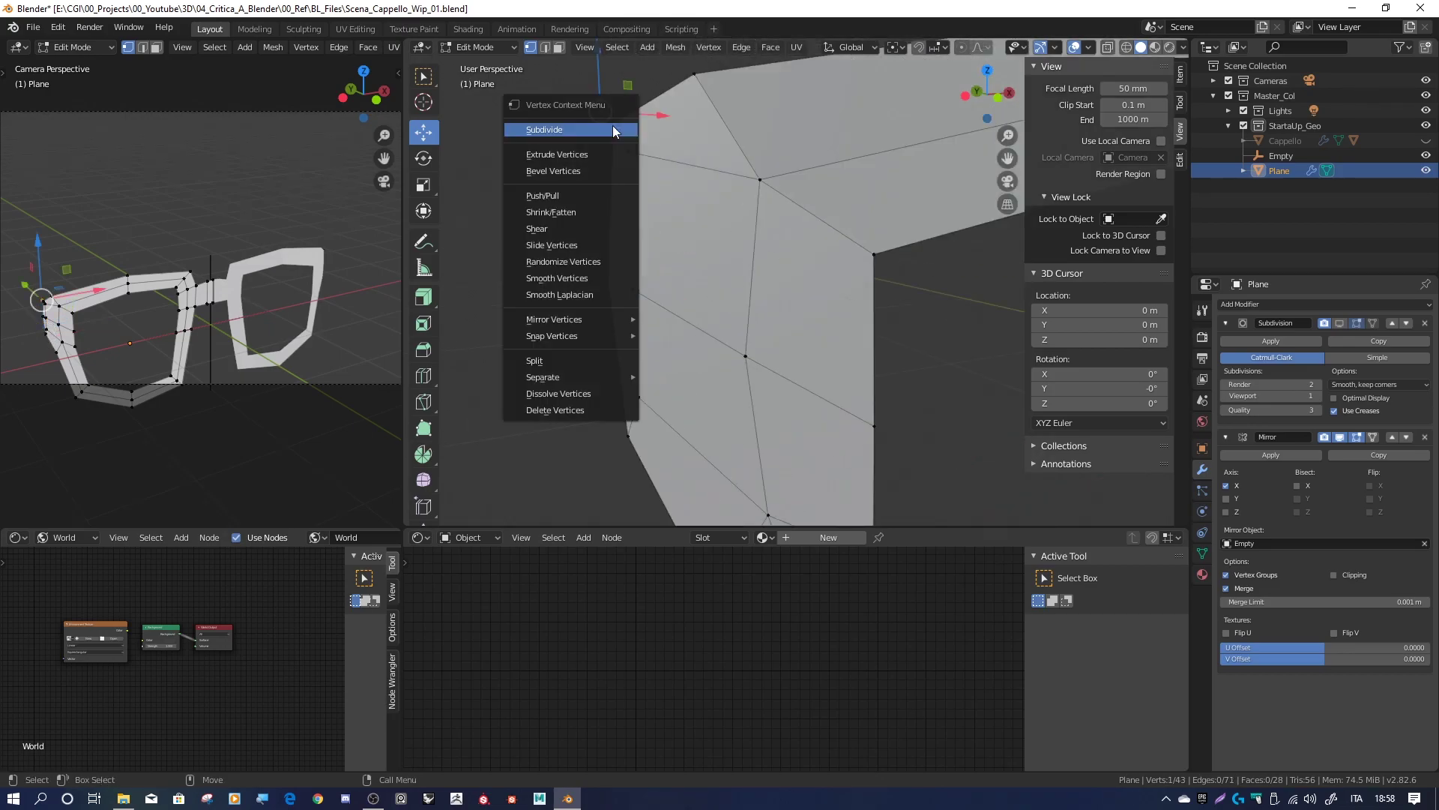
{"action": "left_click", "coordinate": [577, 150]}
{"action": "scroll", "coordinate": [632, 232], "scroll_direction": "down", "scroll_amount": 3}
Reposition the corner vertices along Y and apply the Mirror modifier
{"action": "middle_click_drag", "start_coordinate": [633, 231], "coordinate": [700, 353]}
{"action": "left_click_drag", "start_coordinate": [704, 420], "coordinate": [734, 388]}
{"action": "middle_click_drag", "start_coordinate": [733, 387], "coordinate": [885, 420]}
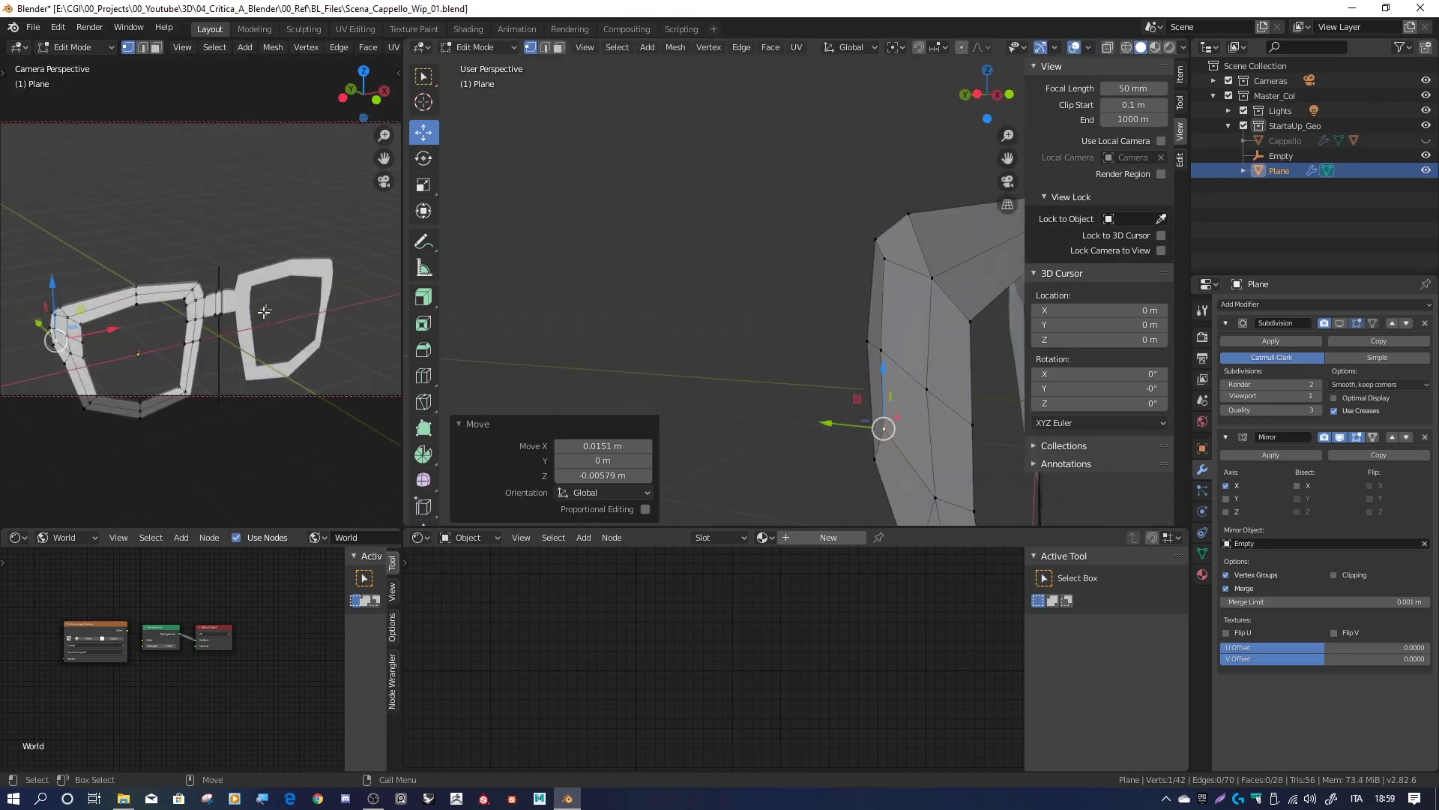
{"action": "left_click_drag", "start_coordinate": [765, 371], "coordinate": [719, 353]}
{"action": "middle_click_drag", "start_coordinate": [816, 339], "coordinate": [903, 273]}
{"action": "left_click_drag", "start_coordinate": [903, 274], "coordinate": [892, 363]}
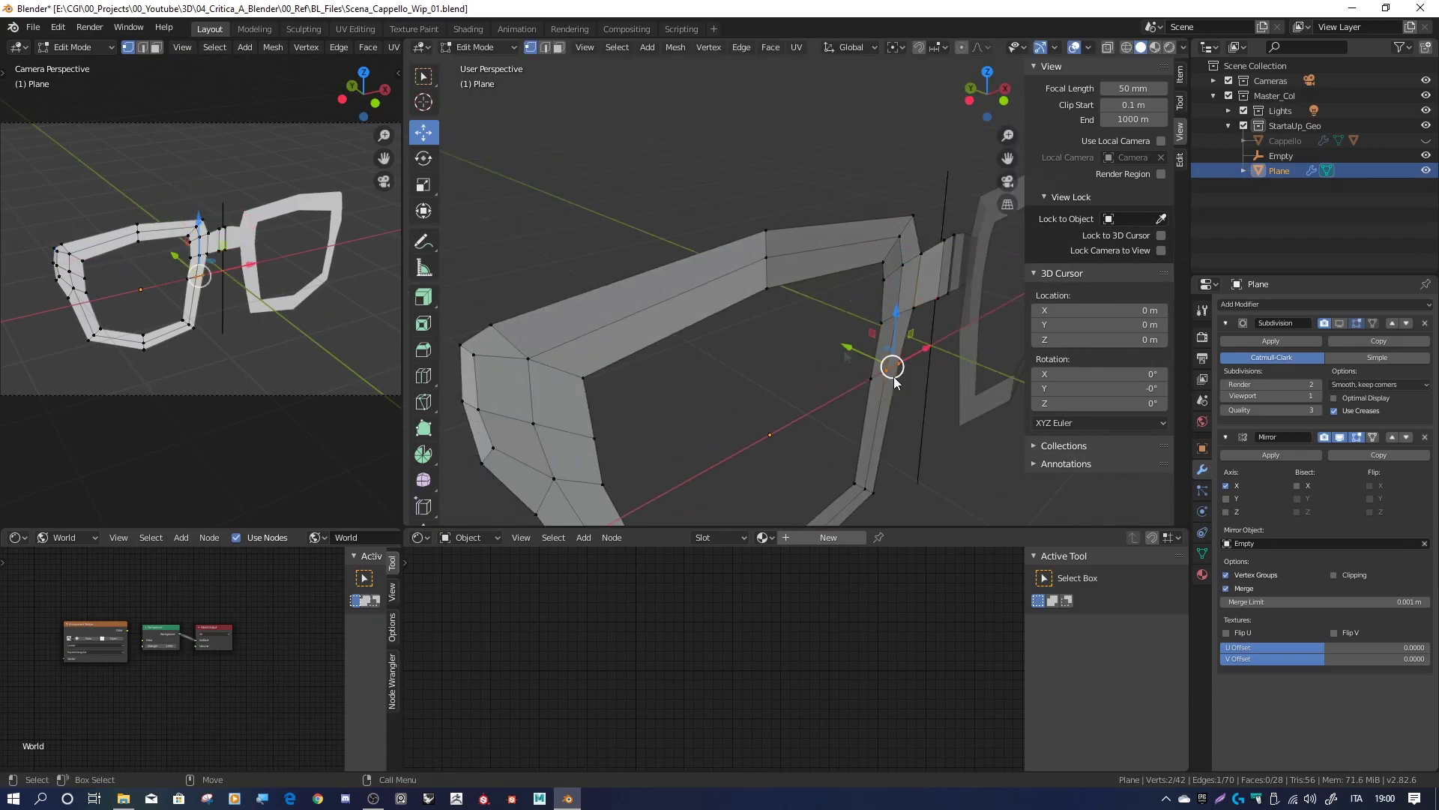
{"action": "middle_click_drag", "start_coordinate": [893, 363], "coordinate": [777, 288]}
{"action": "left_click_drag", "start_coordinate": [777, 288], "coordinate": [787, 353]}
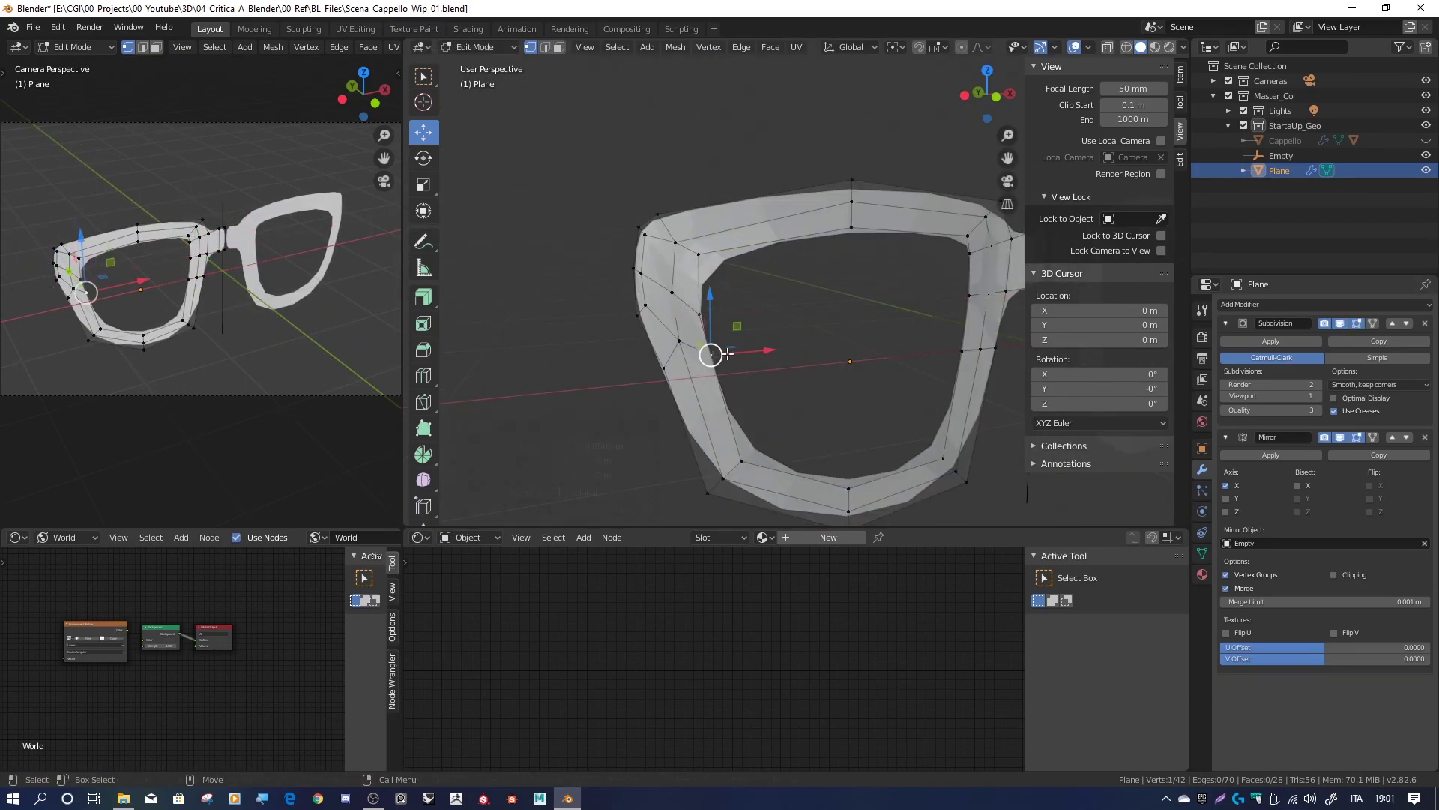
{"action": "left_click", "coordinate": [1271, 455]}
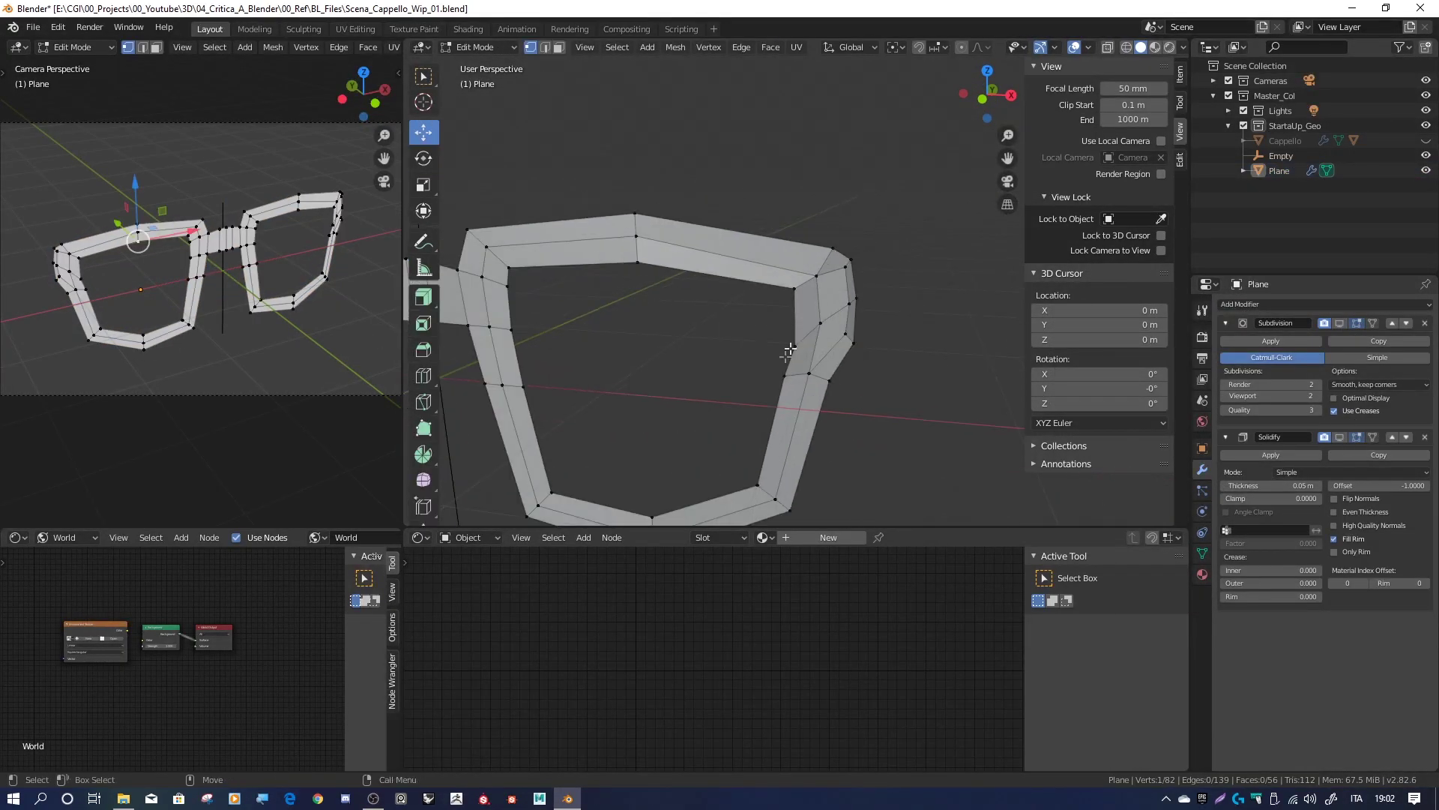
Select another frame vertex and return to Object Mode to view the smooth glasses
{"action": "left_click", "coordinate": [838, 358], "text": "shift"}
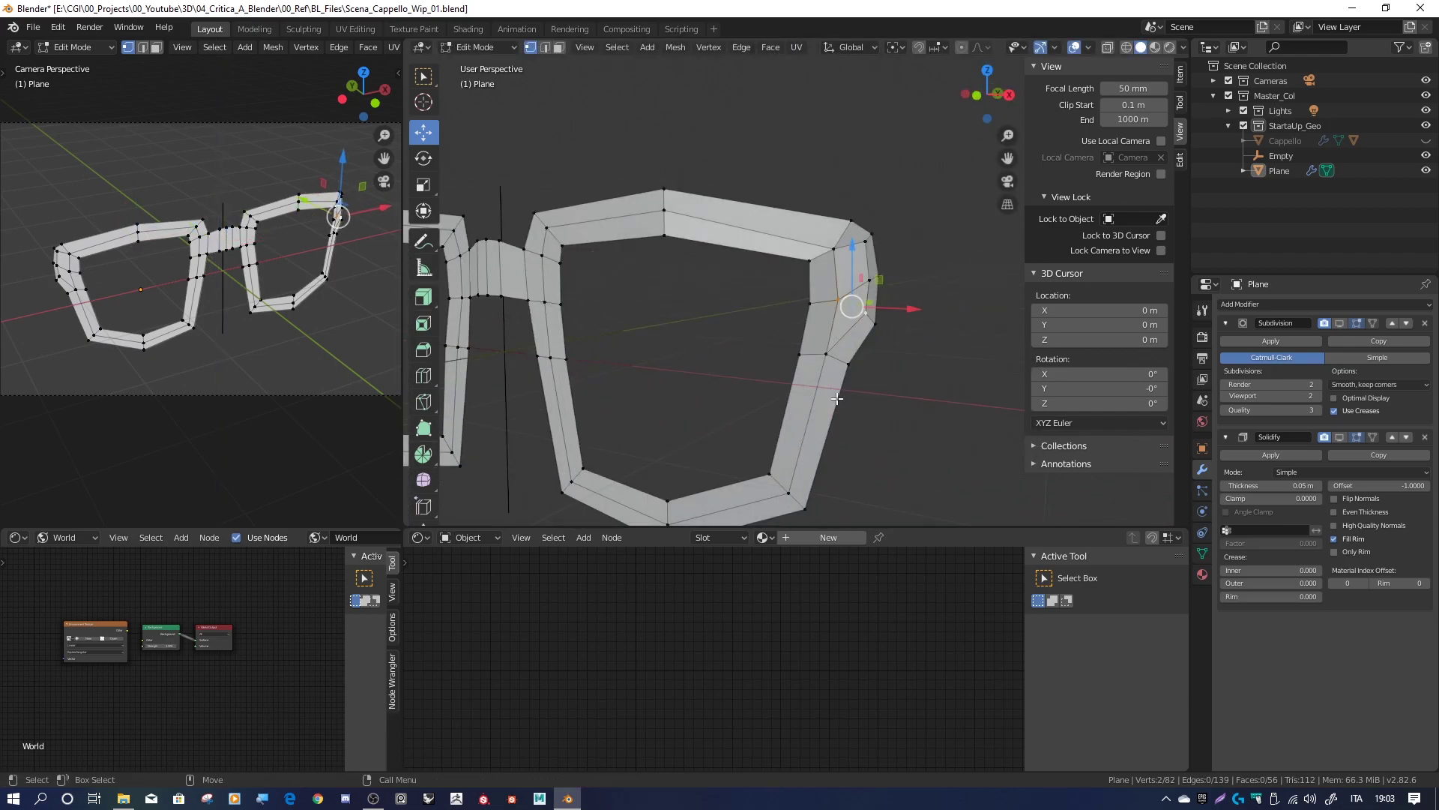
{"action": "middle_click_drag", "start_coordinate": [838, 358], "coordinate": [722, 319]}
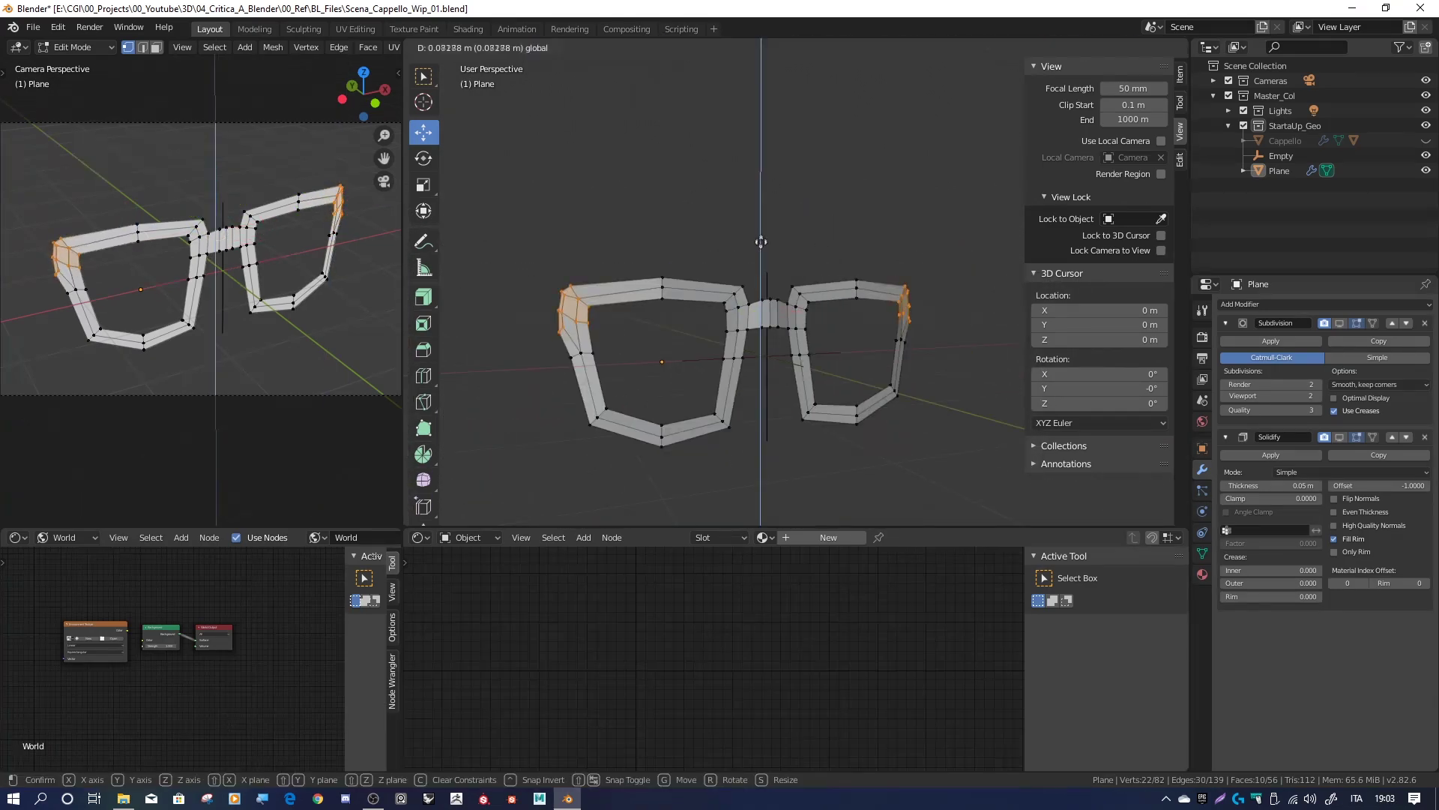
{"action": "key", "text": "Tab"}
{"action": "mouse_move", "coordinate": [866, 294]}
{"action": "middle_mouse_down"}
{"action": "mouse_move", "coordinate": [709, 298]}
{"action": "mouse_move", "coordinate": [862, 300]}
{"action": "middle_mouse_up"}
Rename the glasses object to 'Occhiali' in the Outliner
{"action": "double_click", "coordinate": [1282, 170]}
{"action": "type", "text": "Occhiali"}
{"action": "key", "text": "Return"}
{"action": "key", "text": "ctrl+3"}
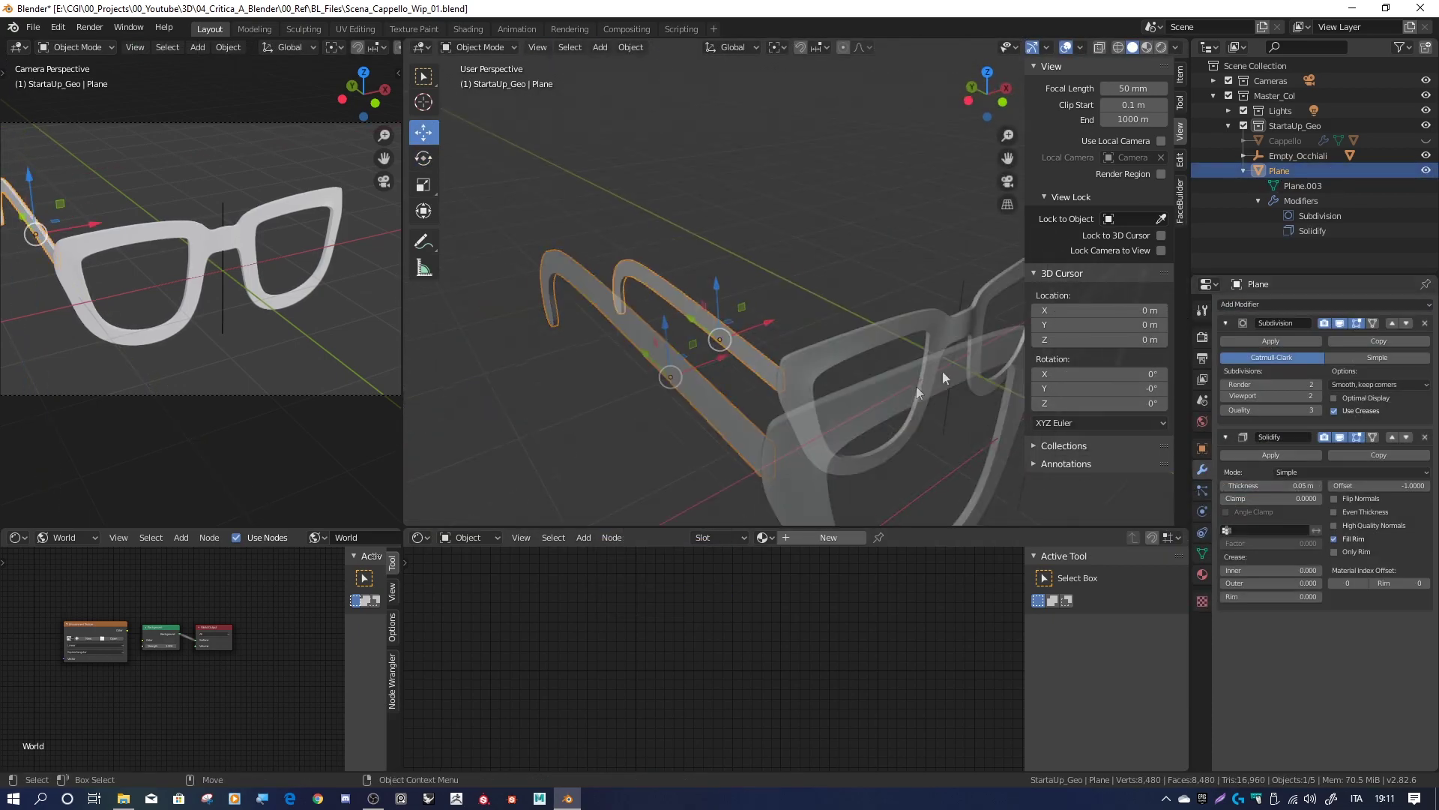
Add a Mirror modifier to the arms using Occhiali_Empty as the mirror object
{"action": "left_click", "coordinate": [1204, 425]}
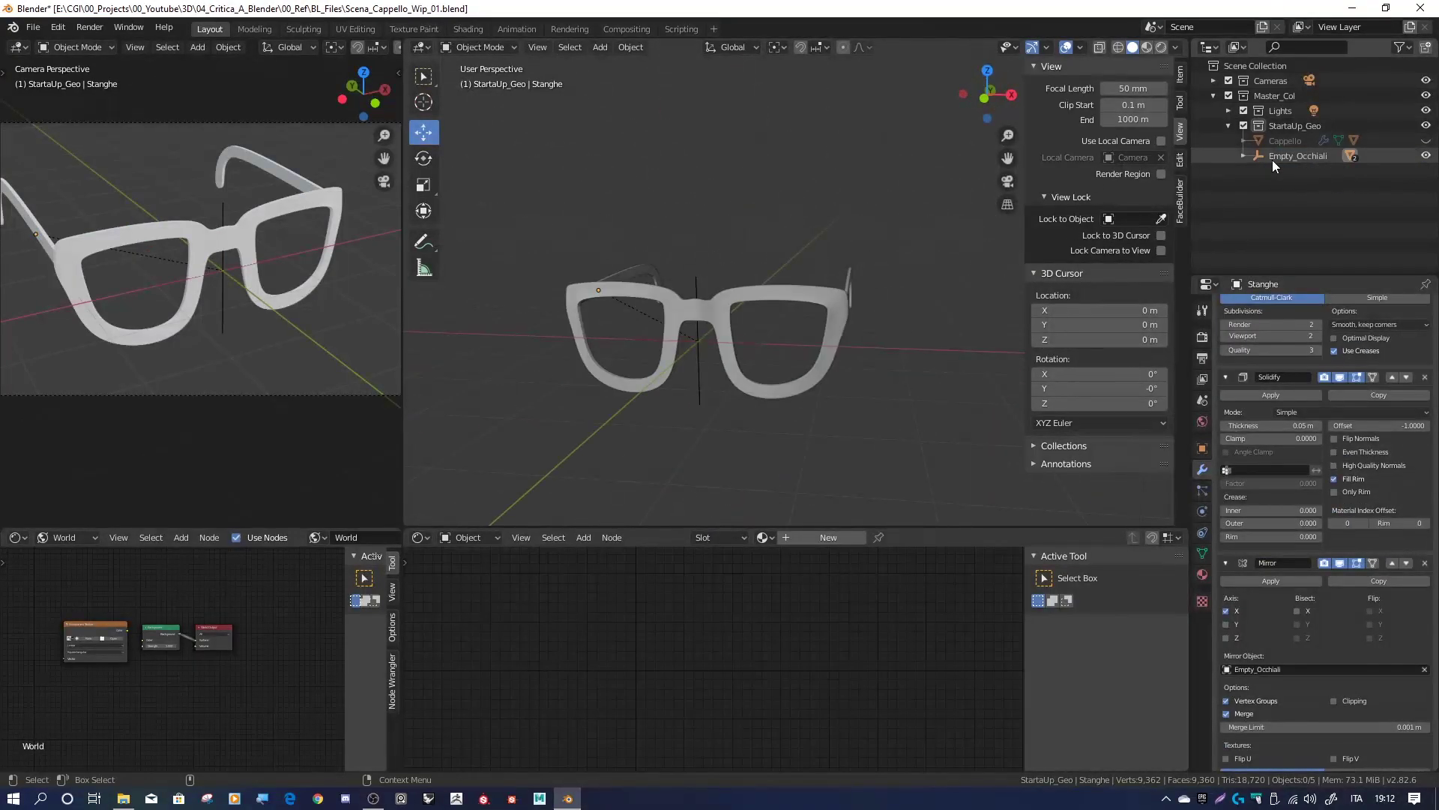
{"action": "left_click", "coordinate": [1272, 158]}
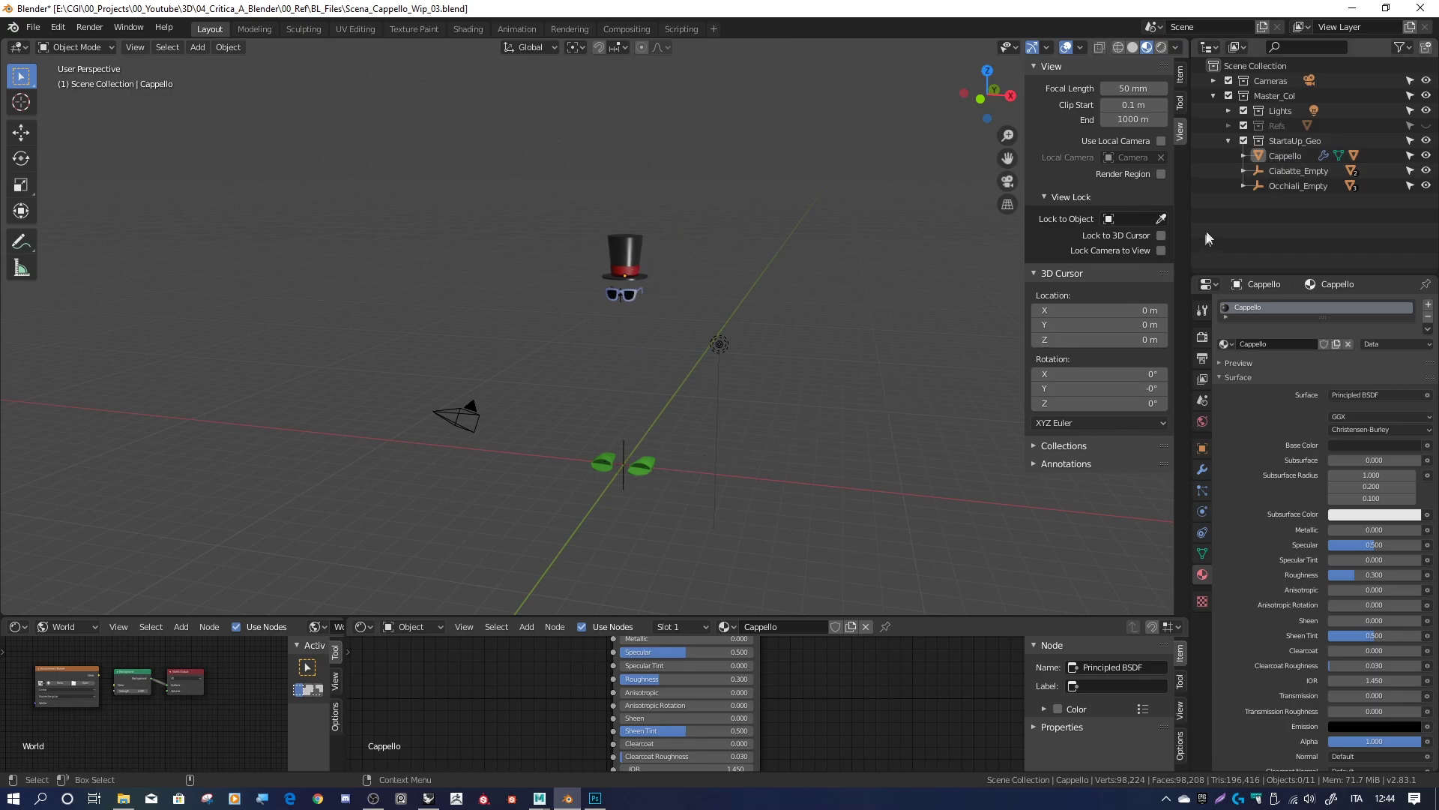
Parent Occhiali_Empty under the Cappello object in the Outliner
{"action": "mouse_move", "coordinate": [661, 271]}
{"action": "middle_mouse_down"}
{"action": "mouse_move", "coordinate": [694, 250]}
{"action": "mouse_move", "coordinate": [660, 260]}
{"action": "middle_mouse_up"}
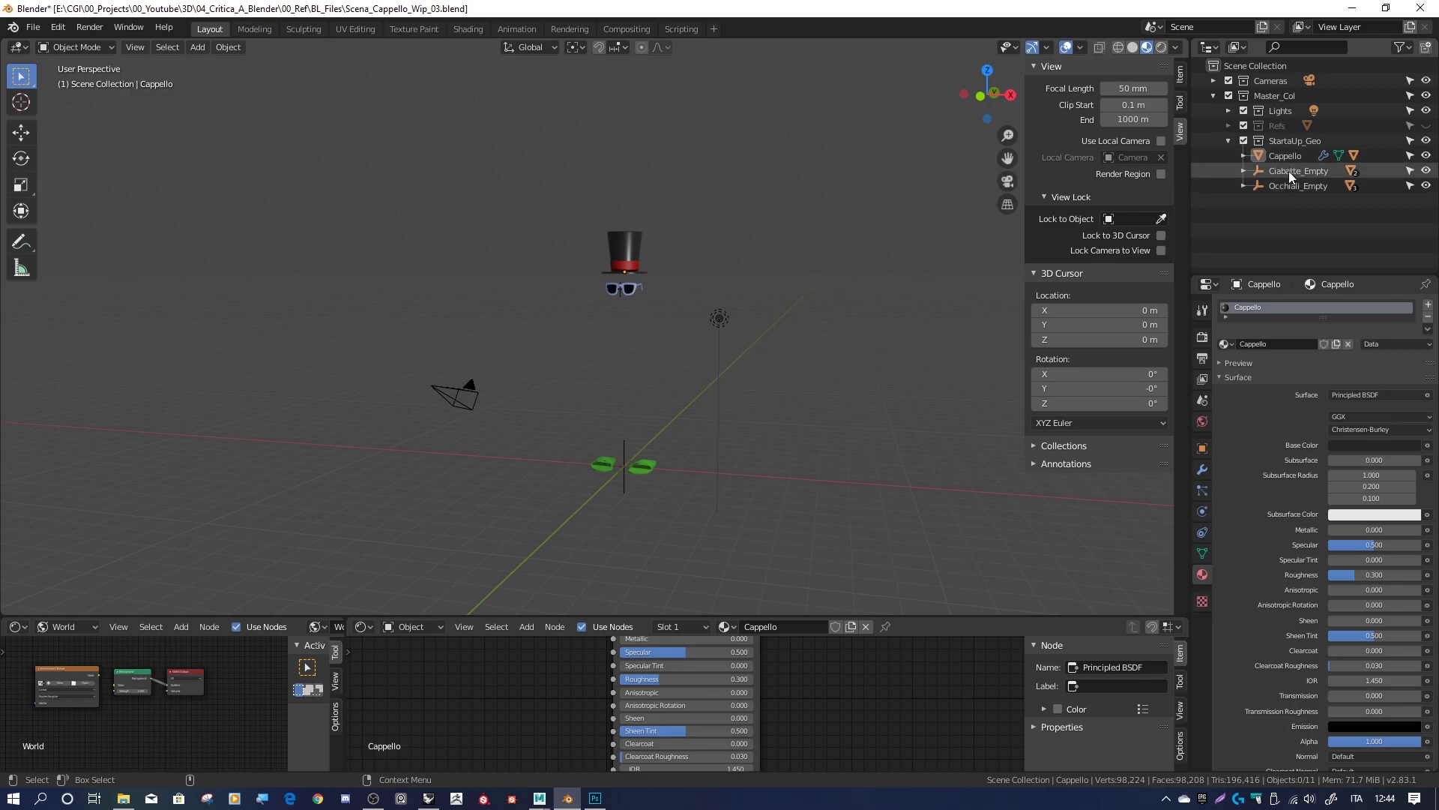
{"action": "left_click_drag", "start_coordinate": [1291, 184], "coordinate": [1279, 154]}
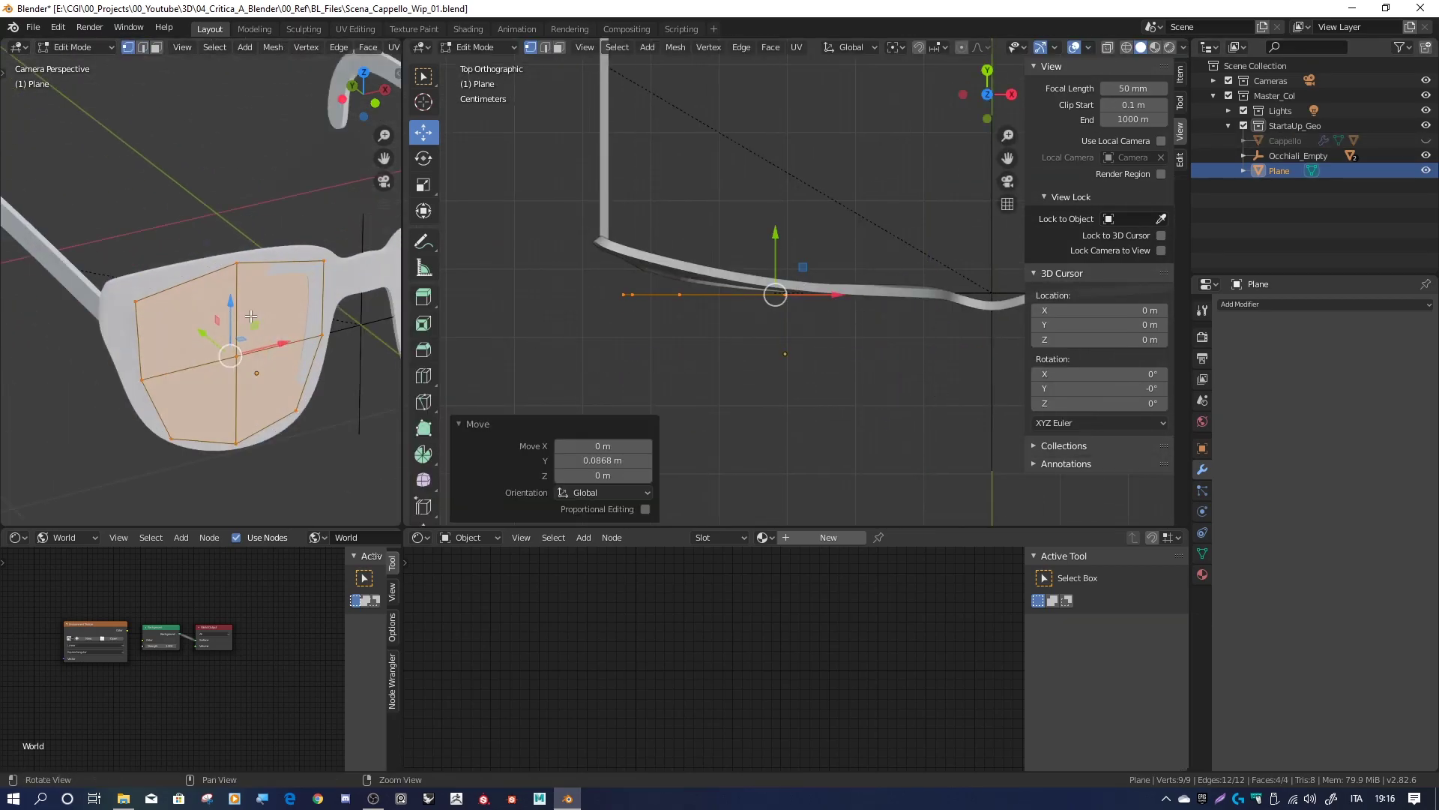
Shift a lens plane vertex up in top view and select the lens plane
{"action": "left_click", "coordinate": [226, 173]}
{"action": "middle_click_drag", "start_coordinate": [226, 174], "coordinate": [187, 188]}
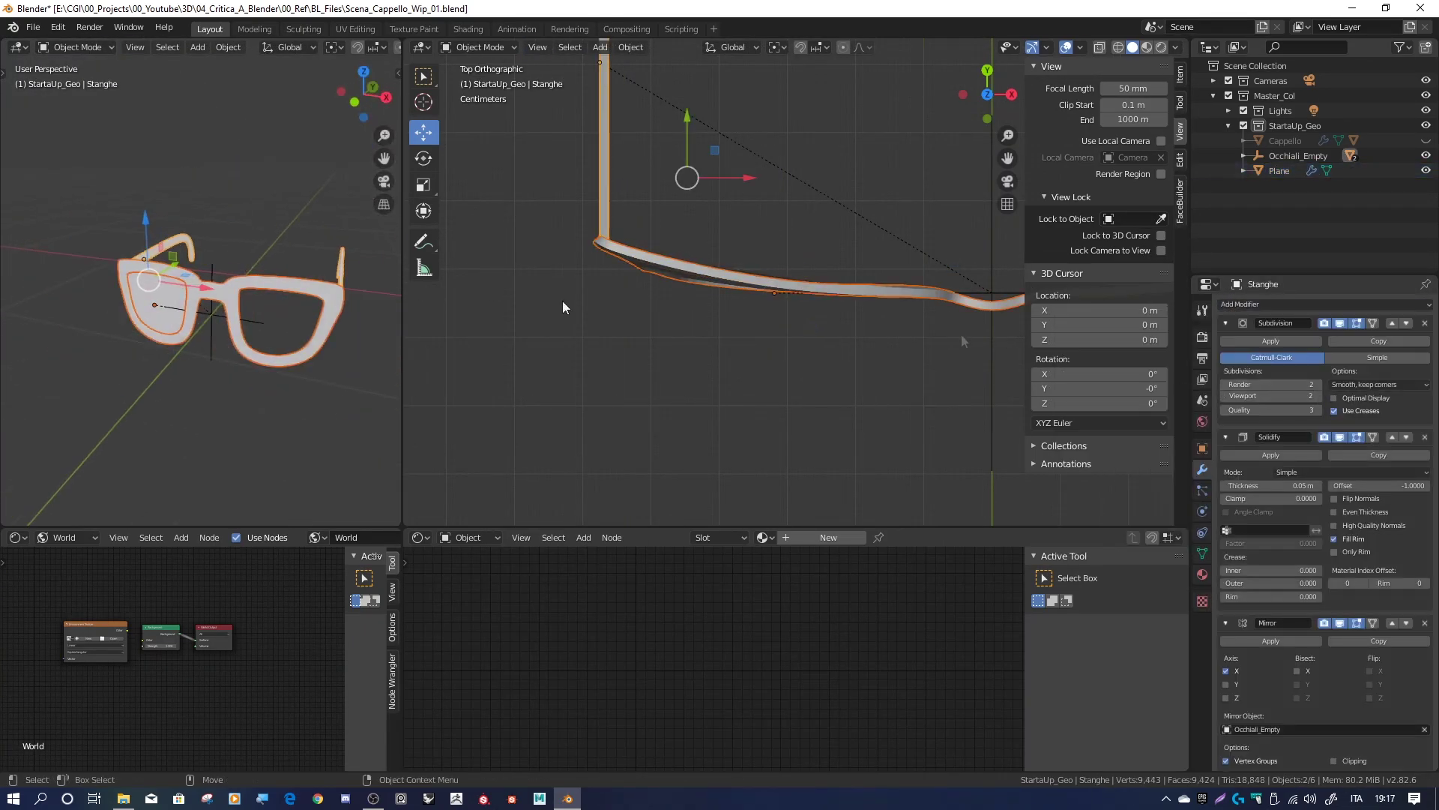
{"action": "left_click", "coordinate": [726, 581]}
{"action": "left_click", "coordinate": [744, 462]}
Create a new material for the lens plane and name it 'Lenti'
{"action": "left_click", "coordinate": [1279, 171]}
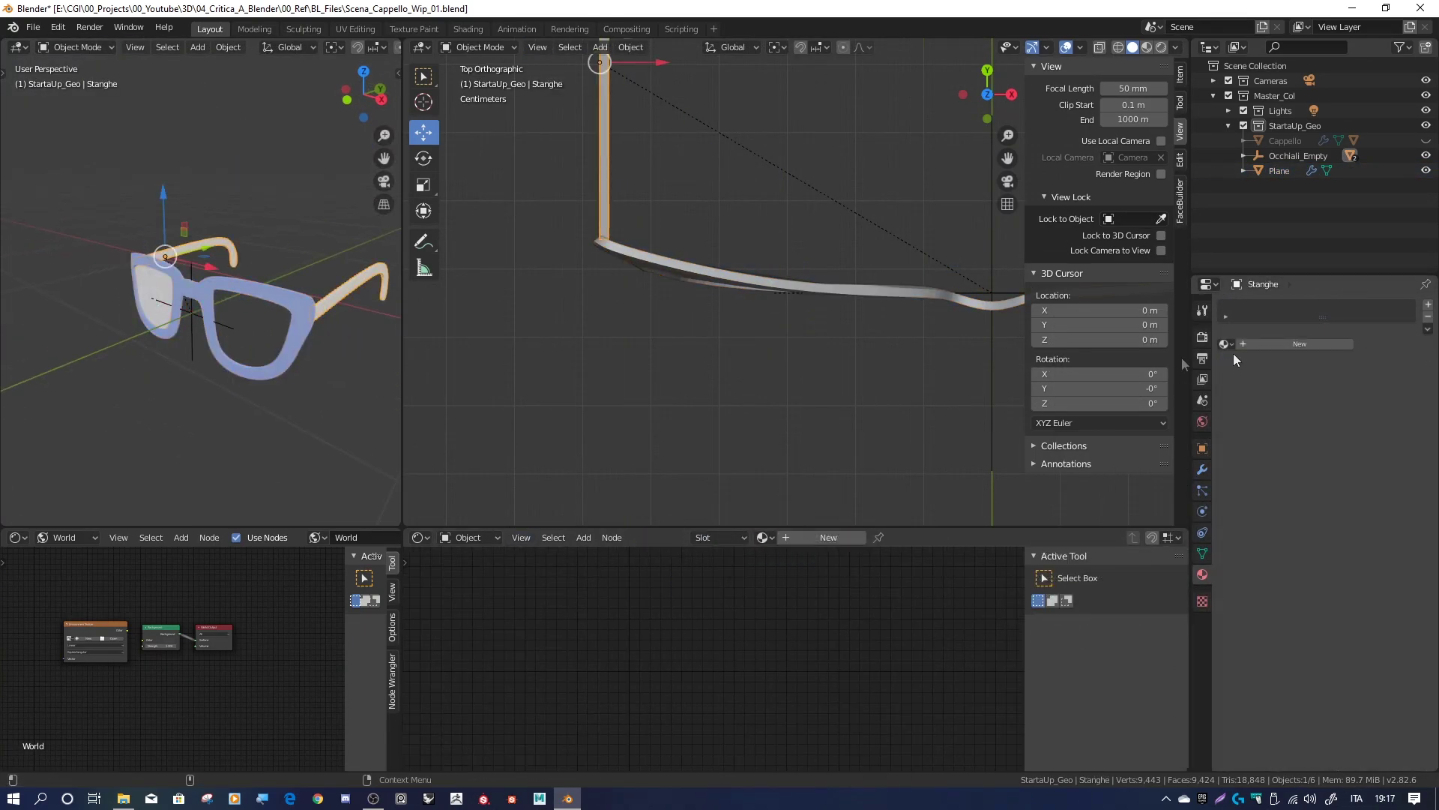
{"action": "left_click", "coordinate": [1305, 344]}
{"action": "double_click", "coordinate": [824, 538]}
{"action": "type", "text": "Lenti"}
{"action": "scroll", "coordinate": [273, 314], "scroll_direction": "up", "scroll_amount": 5}
{"action": "key", "text": "g"}
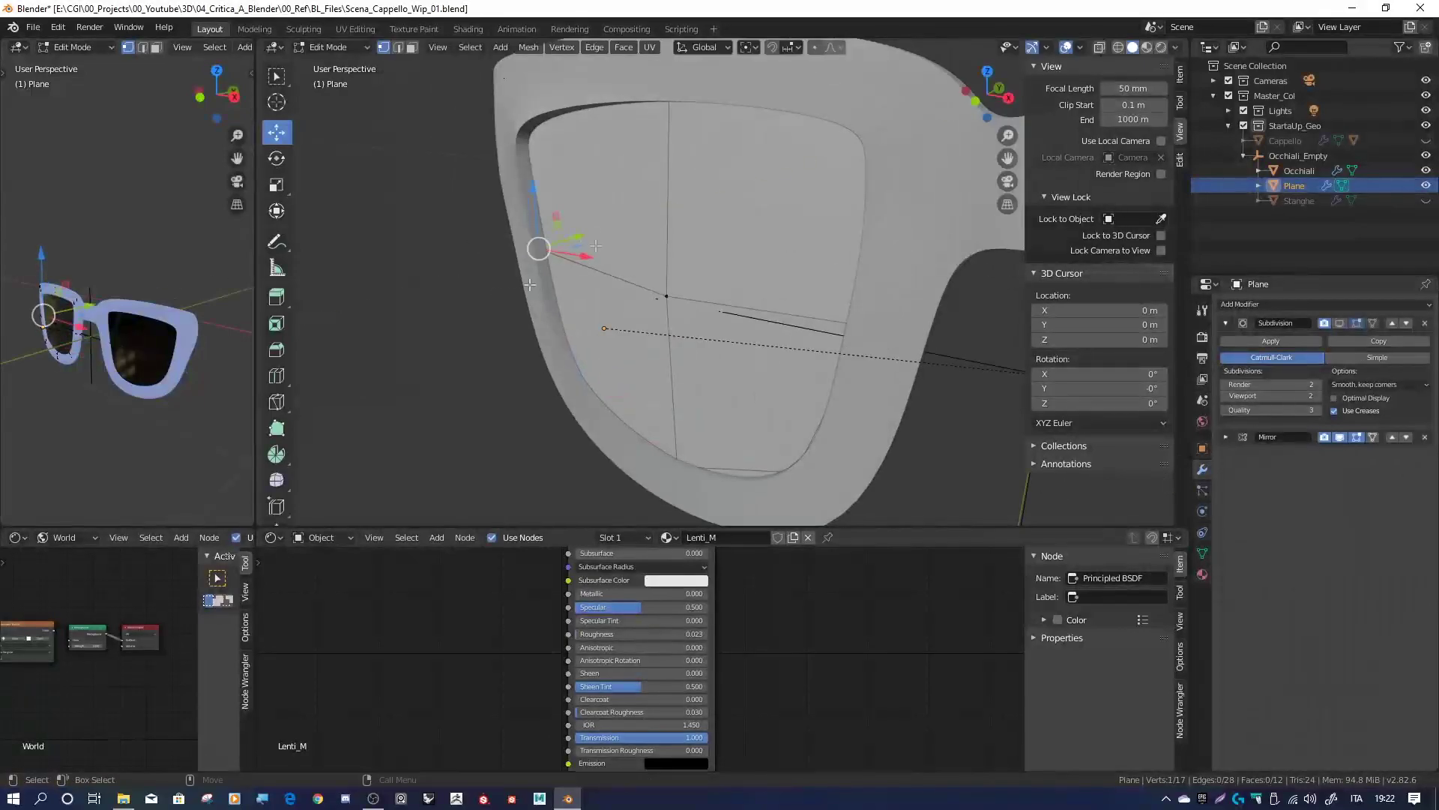
Move a few lens outline vertices to fit the frame
{"action": "left_click", "coordinate": [498, 171]}
{"action": "mouse_move", "coordinate": [498, 171]}
{"action": "middle_mouse_down"}
{"action": "mouse_move", "coordinate": [1162, 276]}
{"action": "mouse_move", "coordinate": [771, 257]}
{"action": "middle_mouse_up"}
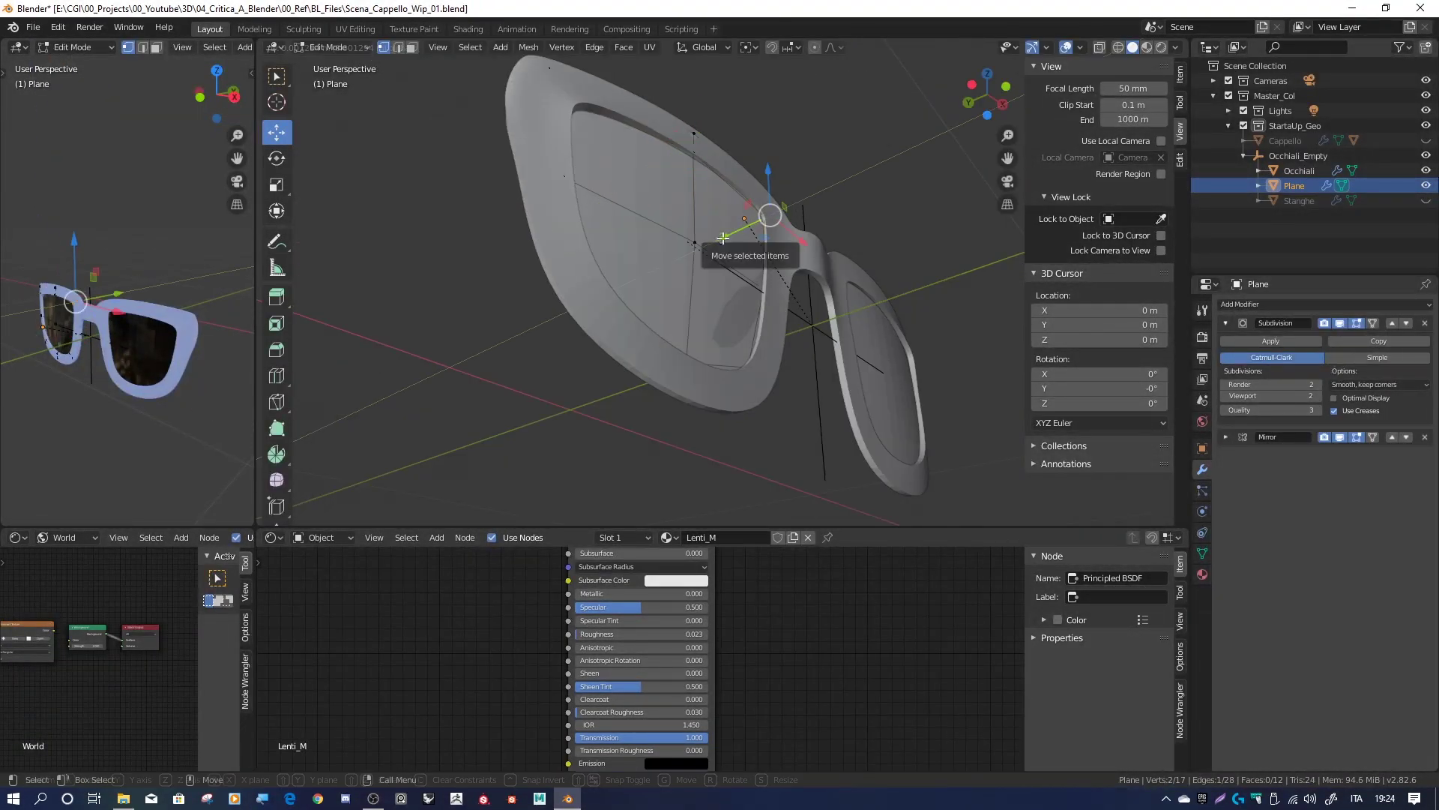
{"action": "left_click", "coordinate": [583, 229]}
{"action": "key", "text": "g"}
{"action": "left_click", "coordinate": [619, 249]}
{"action": "middle_click_drag", "start_coordinate": [619, 250], "coordinate": [750, 225]}
{"action": "left_click", "coordinate": [812, 208]}
{"action": "left_click_drag", "start_coordinate": [812, 208], "coordinate": [817, 202]}
{"action": "mouse_move", "coordinate": [817, 203]}
{"action": "middle_mouse_down"}
{"action": "mouse_move", "coordinate": [881, 177]}
{"action": "mouse_move", "coordinate": [809, 225]}
{"action": "mouse_move", "coordinate": [865, 225]}
{"action": "mouse_move", "coordinate": [587, 225]}
{"action": "mouse_move", "coordinate": [1005, 196]}
{"action": "mouse_move", "coordinate": [696, 162]}
{"action": "mouse_move", "coordinate": [688, 262]}
{"action": "middle_mouse_up"}
{"action": "key", "text": "Tab"}
Adjust a lens vertex and move a glasses frame vertex along Y
{"action": "key", "text": "Tab"}
{"action": "key", "text": "g"}
{"action": "left_click", "coordinate": [684, 169]}
{"action": "key", "text": "Tab"}
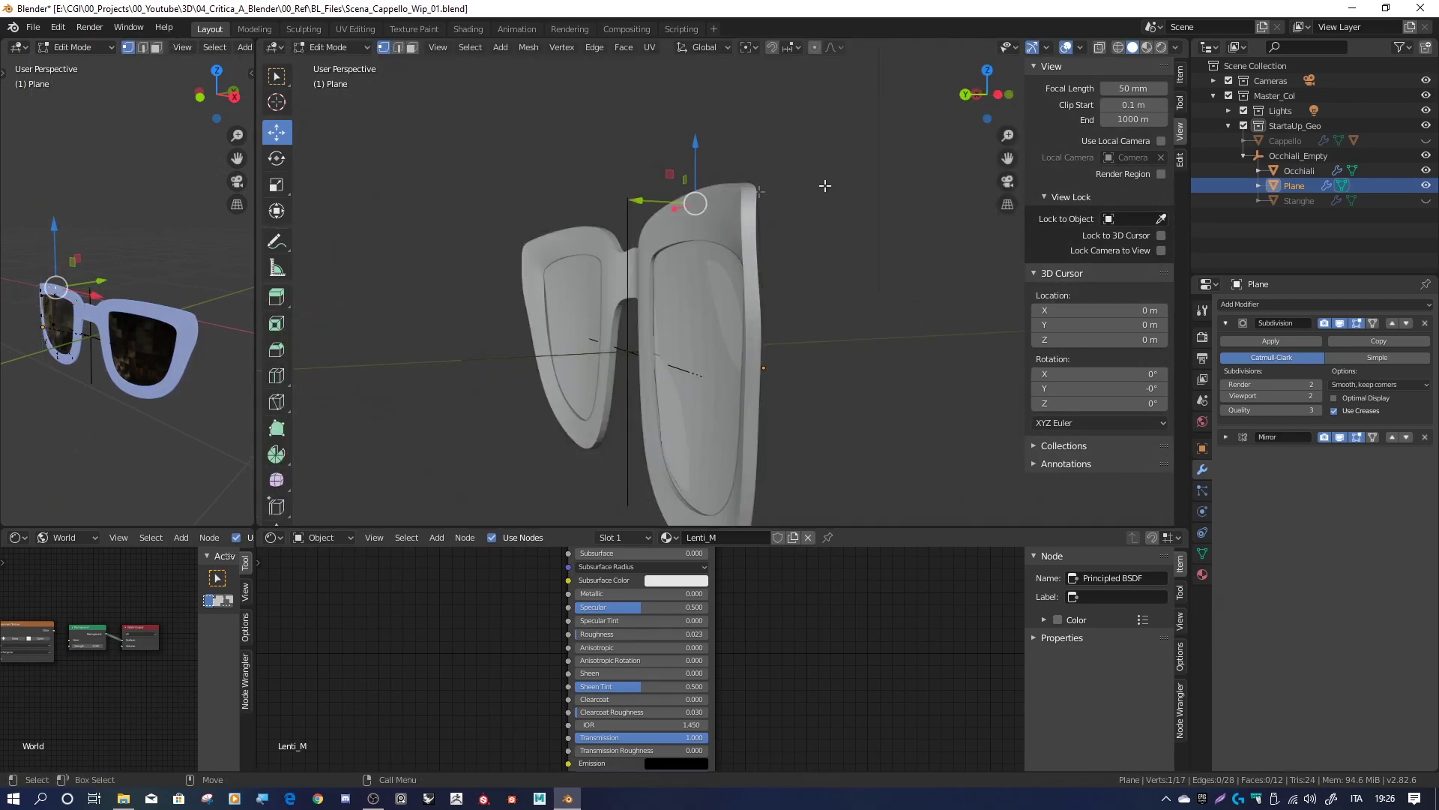
{"action": "left_click", "coordinate": [687, 261]}
{"action": "key", "text": "Tab"}
{"action": "key", "text": "g"}
{"action": "key", "text": "y"}
{"action": "middle_click_drag", "start_coordinate": [688, 262], "coordinate": [653, 274]}
Move a lens plane vertex along Z to tighten the fit
{"action": "key", "text": "Tab"}
{"action": "left_click", "coordinate": [546, 363]}
{"action": "middle_click_drag", "start_coordinate": [546, 363], "coordinate": [658, 191]}
{"action": "key", "text": "Tab"}
{"action": "key", "text": "g"}
{"action": "key", "text": "z"}
{"action": "left_click", "coordinate": [634, 189]}
{"action": "key", "text": "Tab"}
{"action": "scroll", "coordinate": [761, 188], "scroll_direction": "down", "scroll_amount": 5}
{"action": "middle_click_drag", "start_coordinate": [760, 188], "coordinate": [870, 312]}
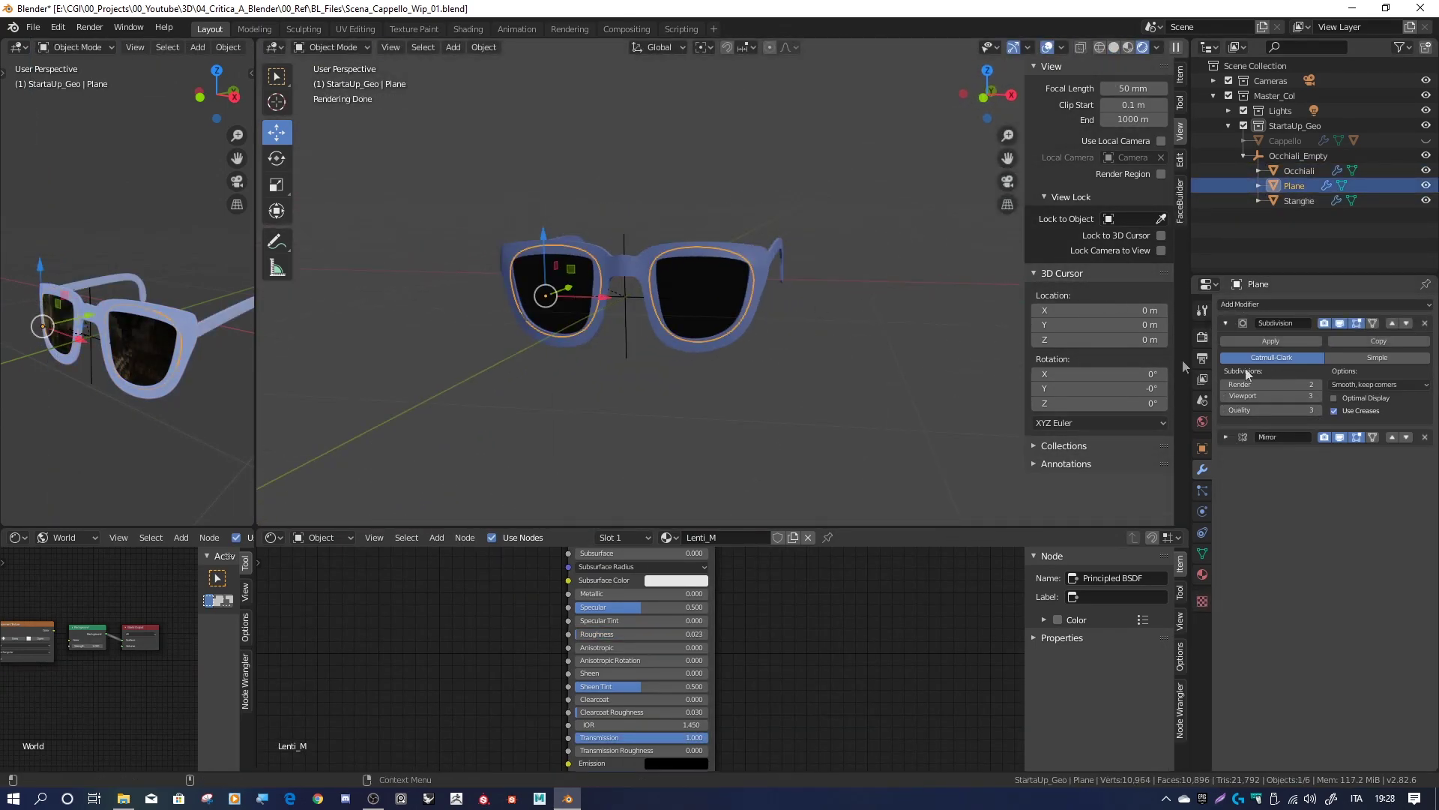
Add a Subdivision Surface modifier to the lens plane
{"action": "left_click", "coordinate": [1323, 304]}
{"action": "left_click", "coordinate": [1200, 504]}
{"action": "scroll", "coordinate": [803, 214], "scroll_direction": "up", "scroll_amount": 4}
{"action": "middle_click_drag", "start_coordinate": [802, 214], "coordinate": [901, 211]}
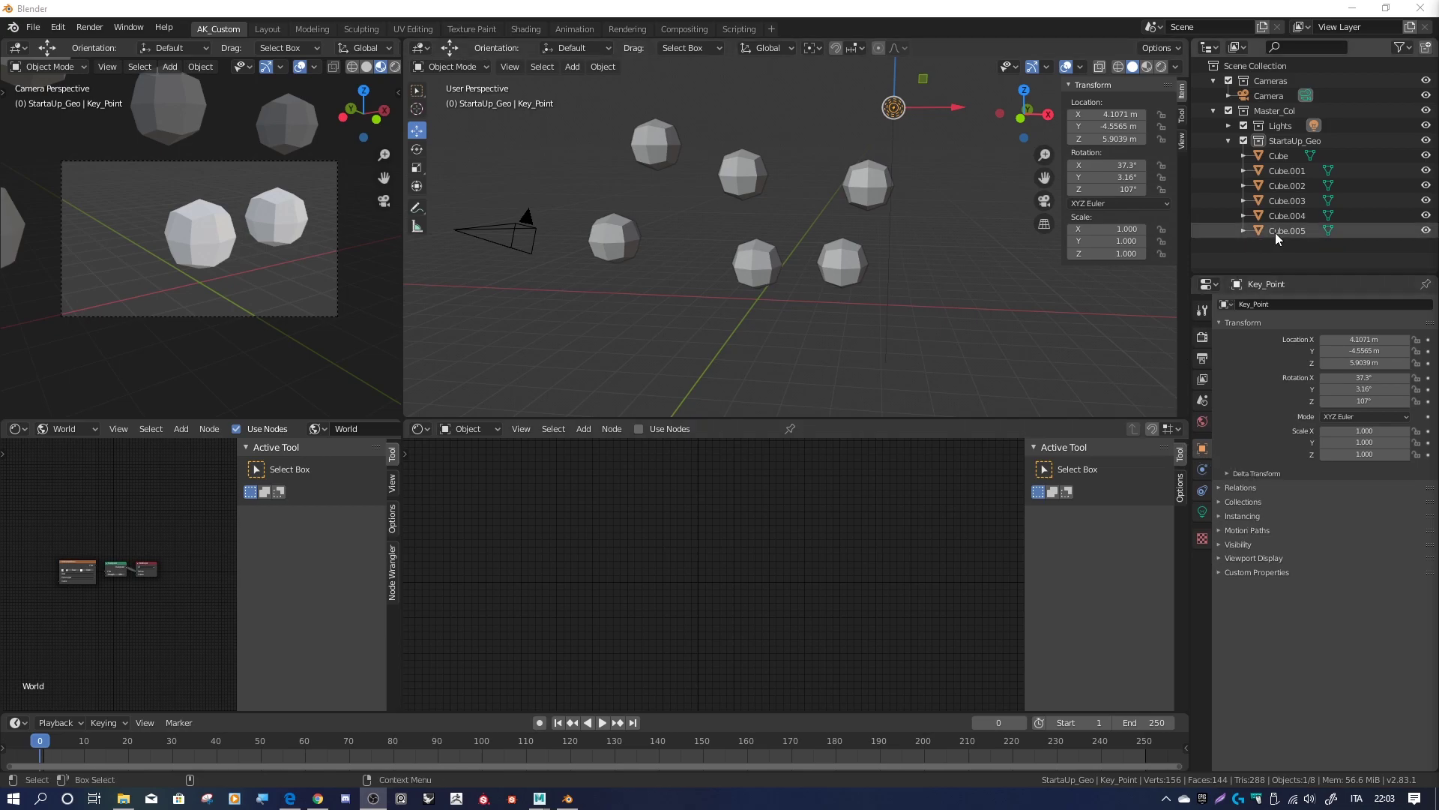
Select Cube through Cube.005 in the Outliner
{"action": "left_click", "coordinate": [1281, 158]}
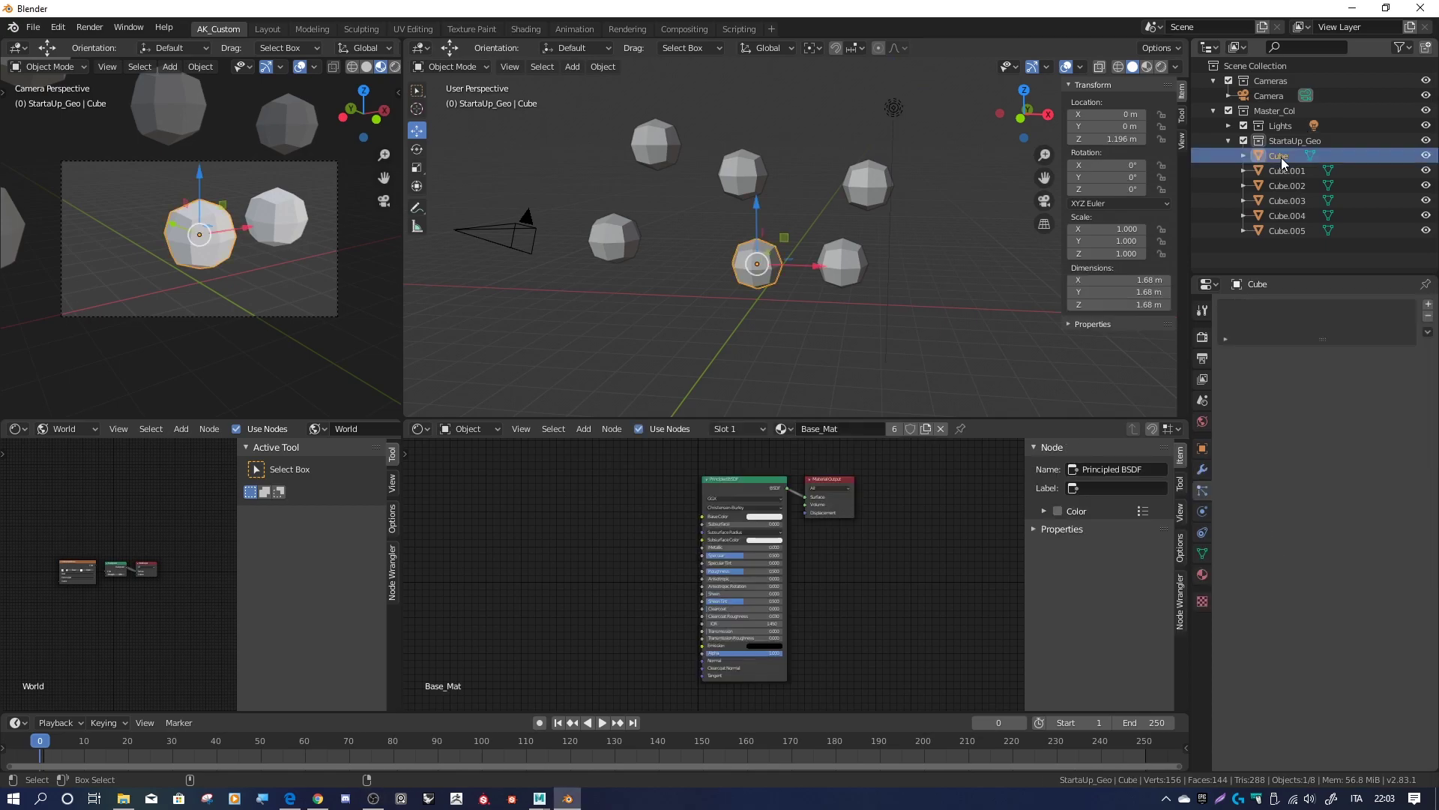
{"action": "left_click", "coordinate": [1285, 228], "text": "shift"}
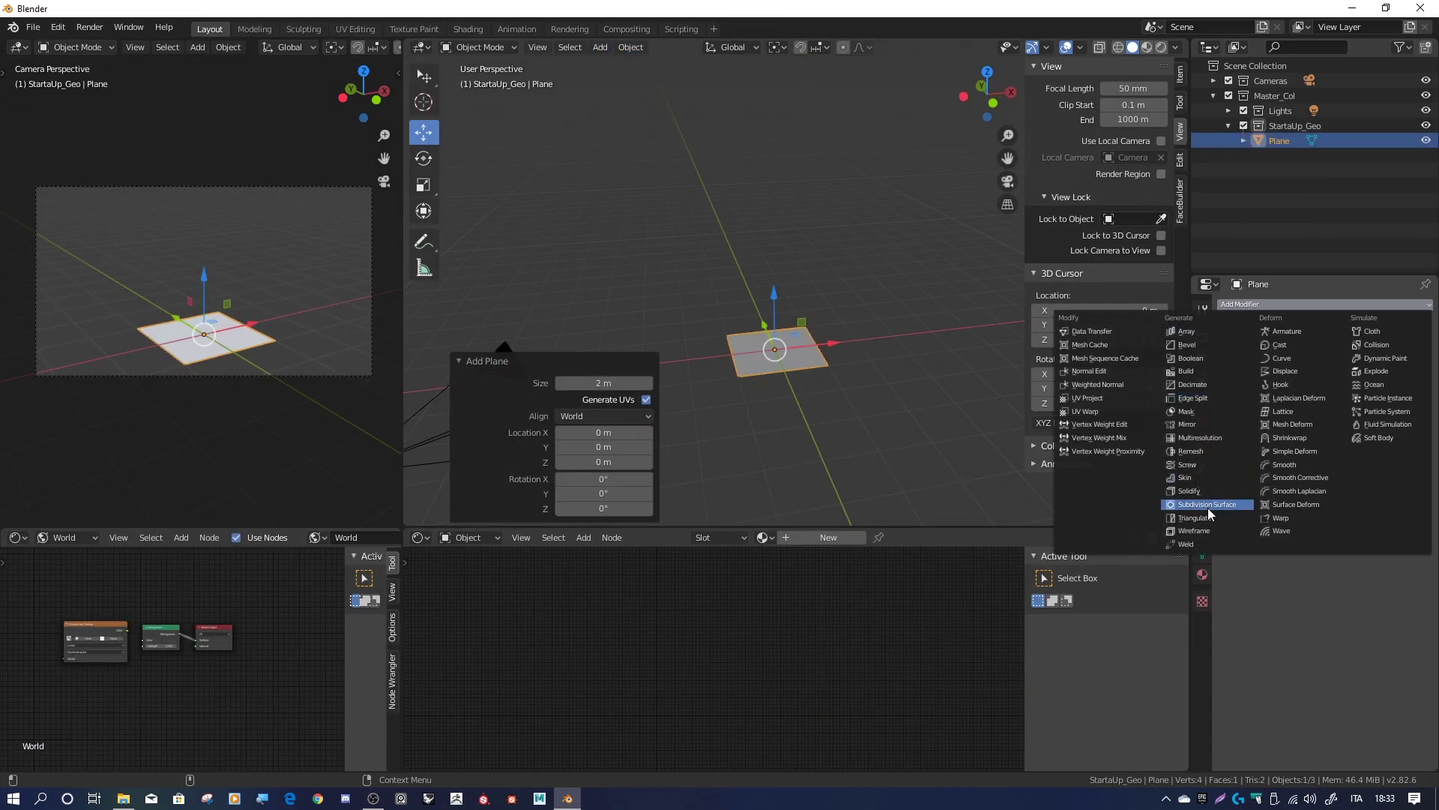
Add a level-2 Subdivision Surface modifier to the plane and apply it
{"action": "left_click", "coordinate": [1207, 504]}
{"action": "left_click", "coordinate": [1318, 396]}
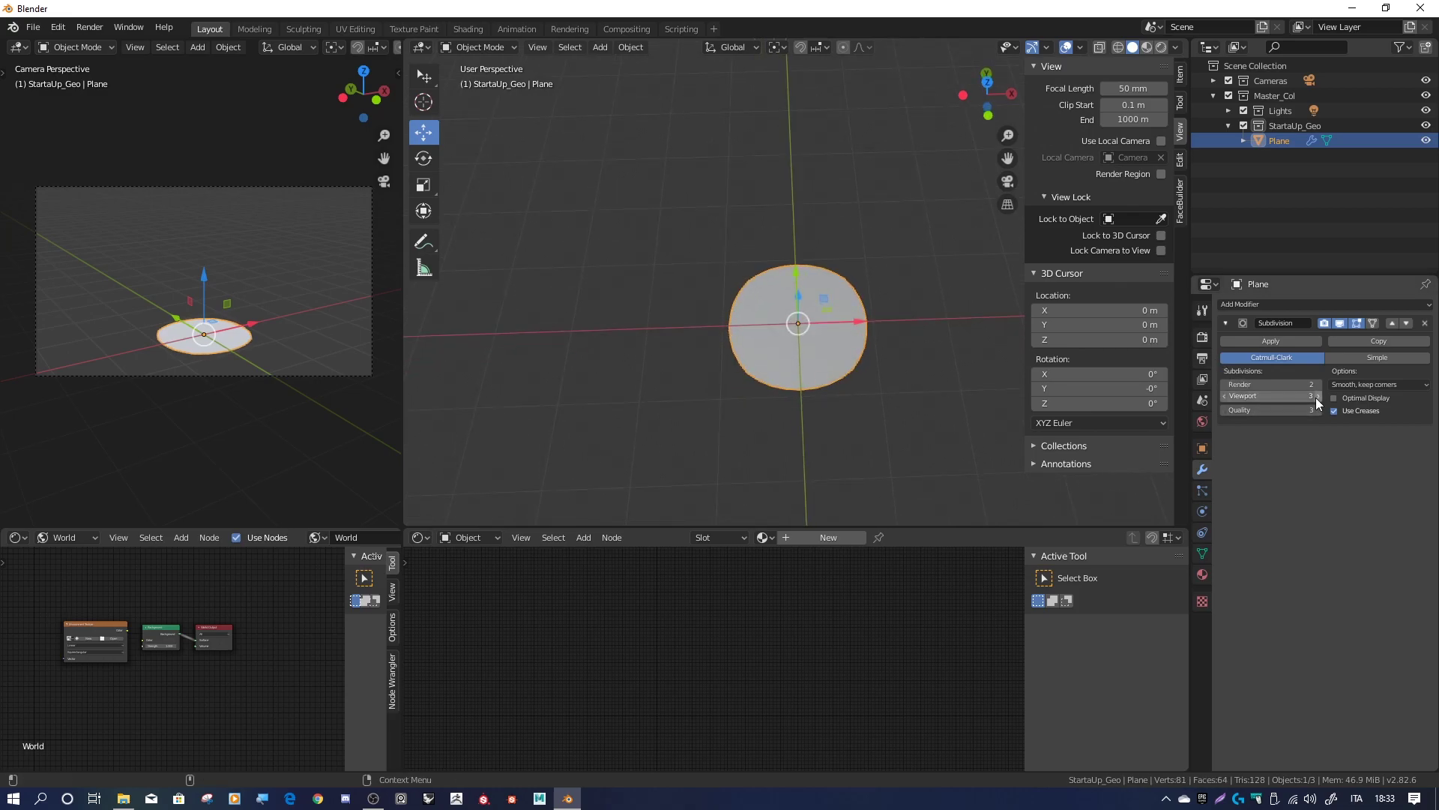
{"action": "key", "text": "Tab"}
{"action": "left_click", "coordinate": [1225, 395]}
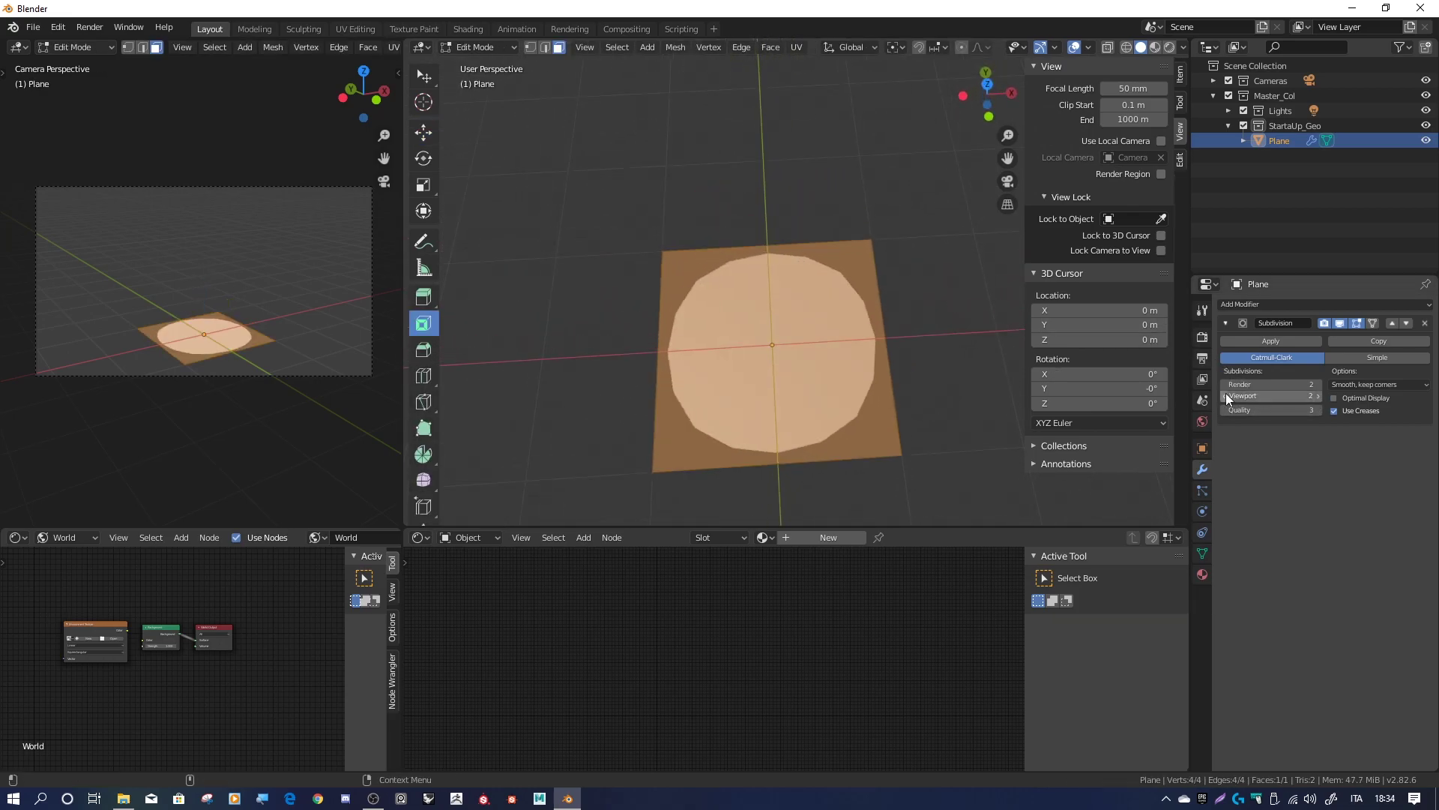
{"action": "left_click", "coordinate": [1278, 341]}
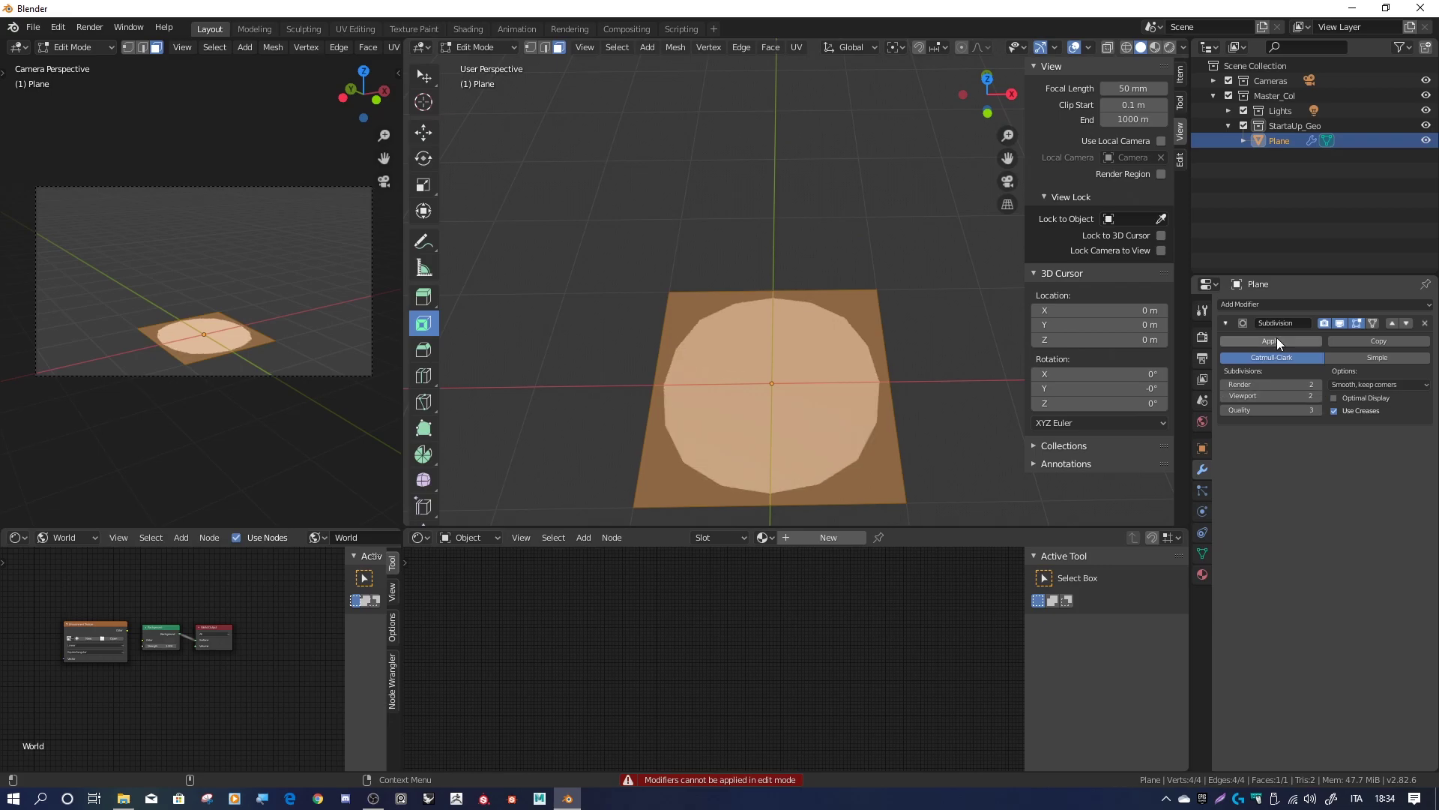
{"action": "key", "text": "Tab"}
{"action": "left_click", "coordinate": [1226, 395]}
{"action": "left_click", "coordinate": [1272, 341]}
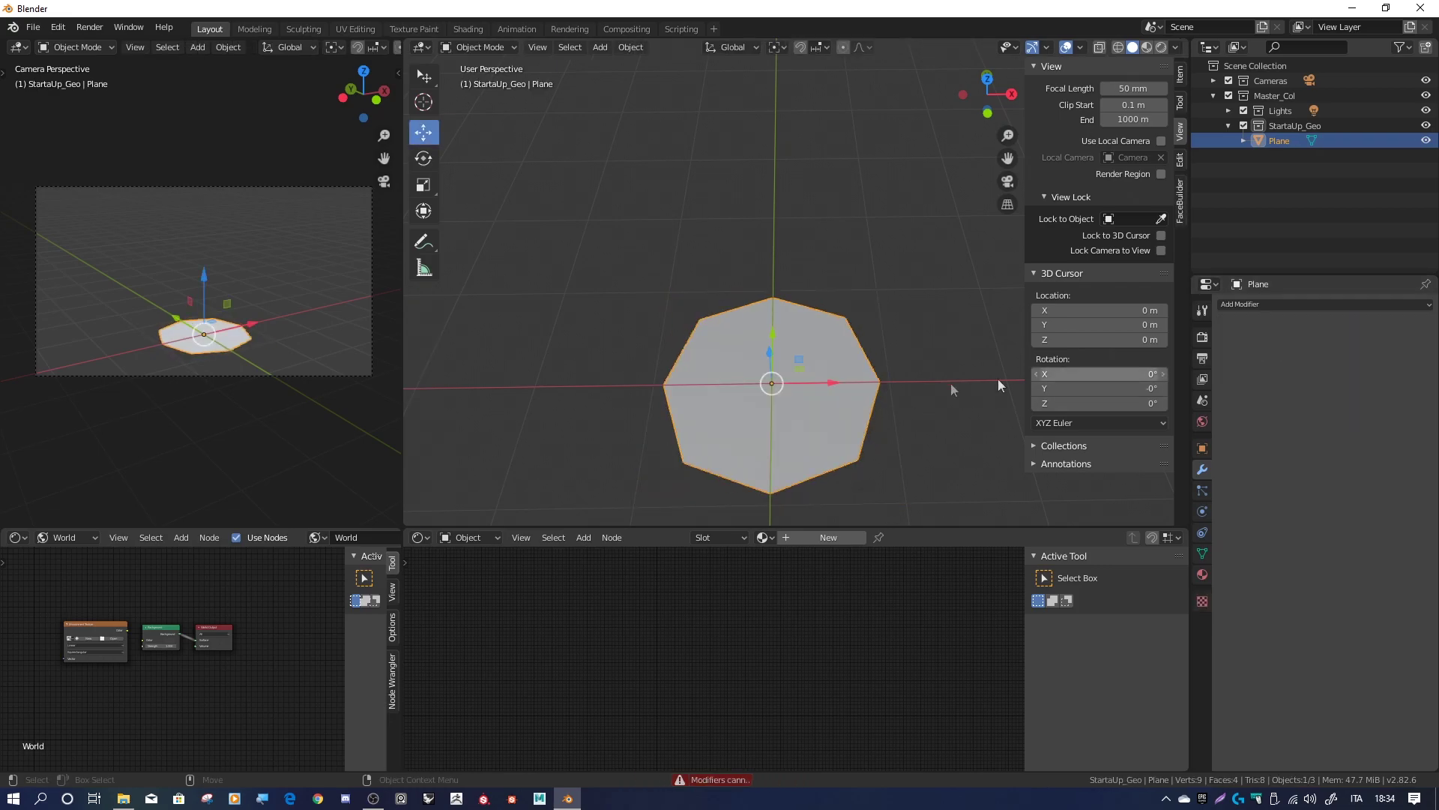
Re-add a level-2 Subdivision modifier, check it from top view, then remove it
{"action": "middle_click_drag", "start_coordinate": [997, 382], "coordinate": [937, 323]}
{"action": "left_click", "coordinate": [1274, 304]}
{"action": "left_click", "coordinate": [1212, 501]}
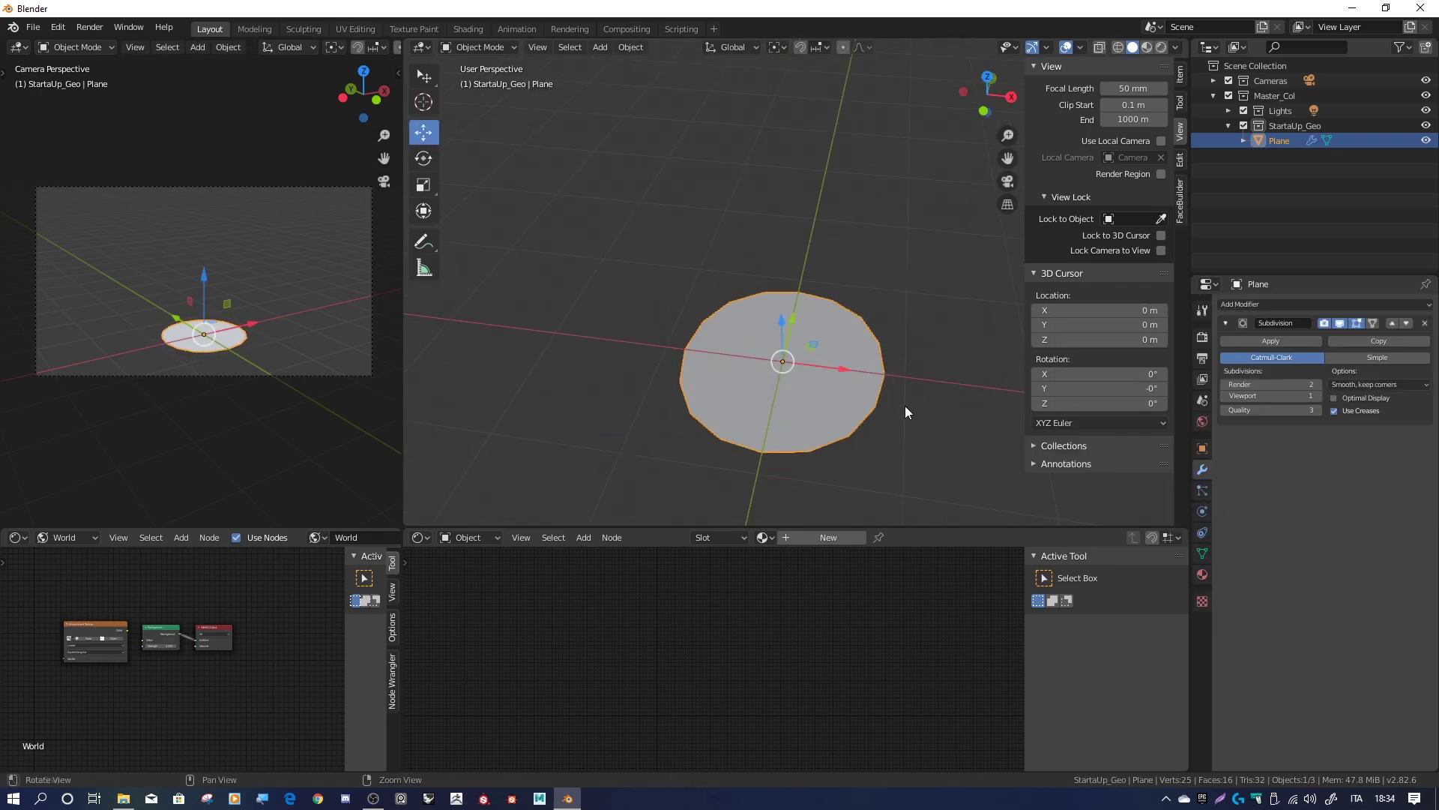
{"action": "left_click", "coordinate": [1312, 397]}
{"action": "key", "text": "KP_7"}
{"action": "key", "text": "Tab"}
{"action": "scroll", "coordinate": [794, 203], "scroll_direction": "up", "scroll_amount": 5}
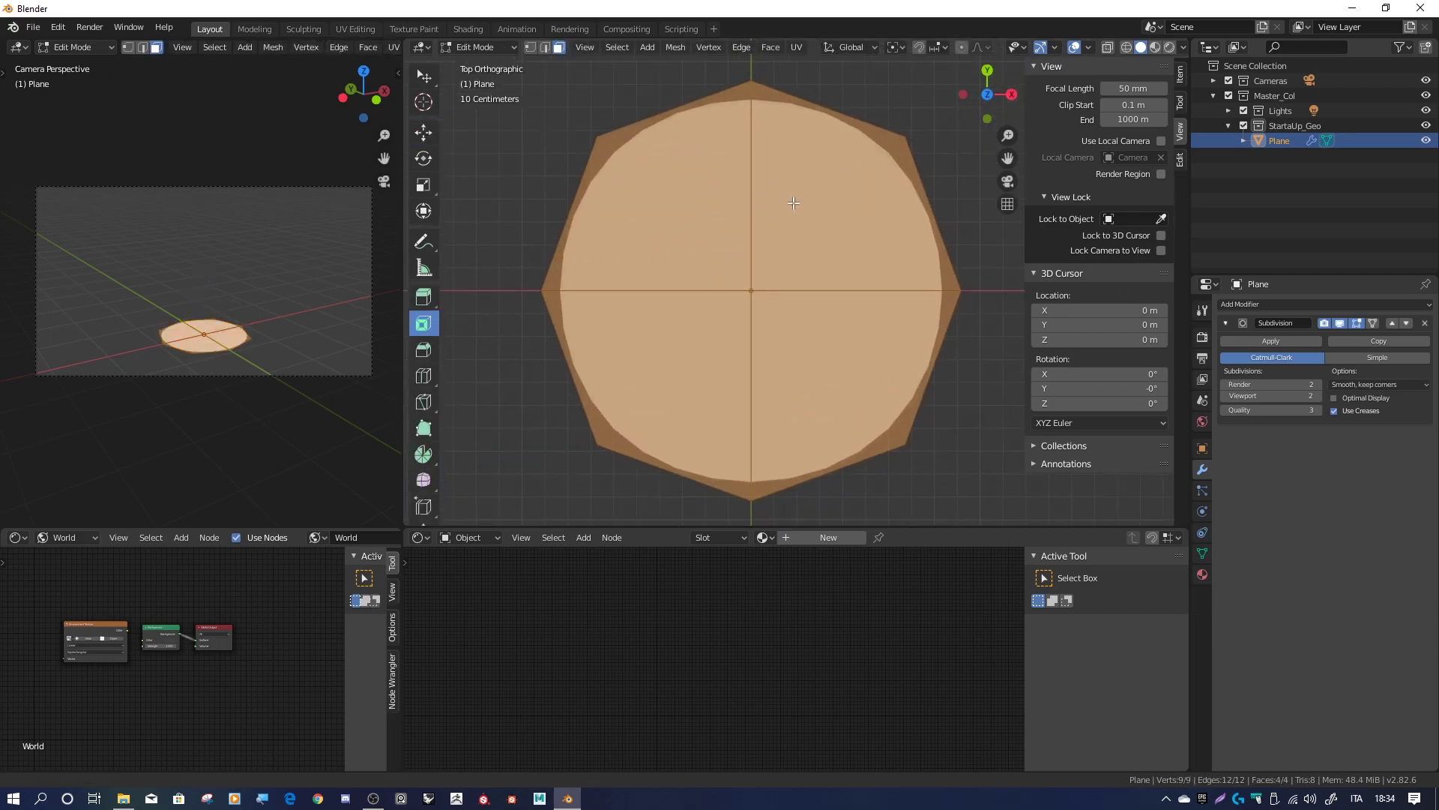
{"action": "scroll", "coordinate": [794, 203], "scroll_direction": "down", "scroll_amount": 3}
{"action": "mouse_move", "coordinate": [794, 202]}
{"action": "middle_mouse_down"}
{"action": "mouse_move", "coordinate": [862, 262]}
{"action": "mouse_move", "coordinate": [825, 315]}
{"action": "middle_mouse_up"}
{"action": "left_click", "coordinate": [1426, 323]}
Select all faces of the eight-sided disc in Edit Mode
{"action": "left_click", "coordinate": [424, 349]}
{"action": "left_click", "coordinate": [605, 173]}
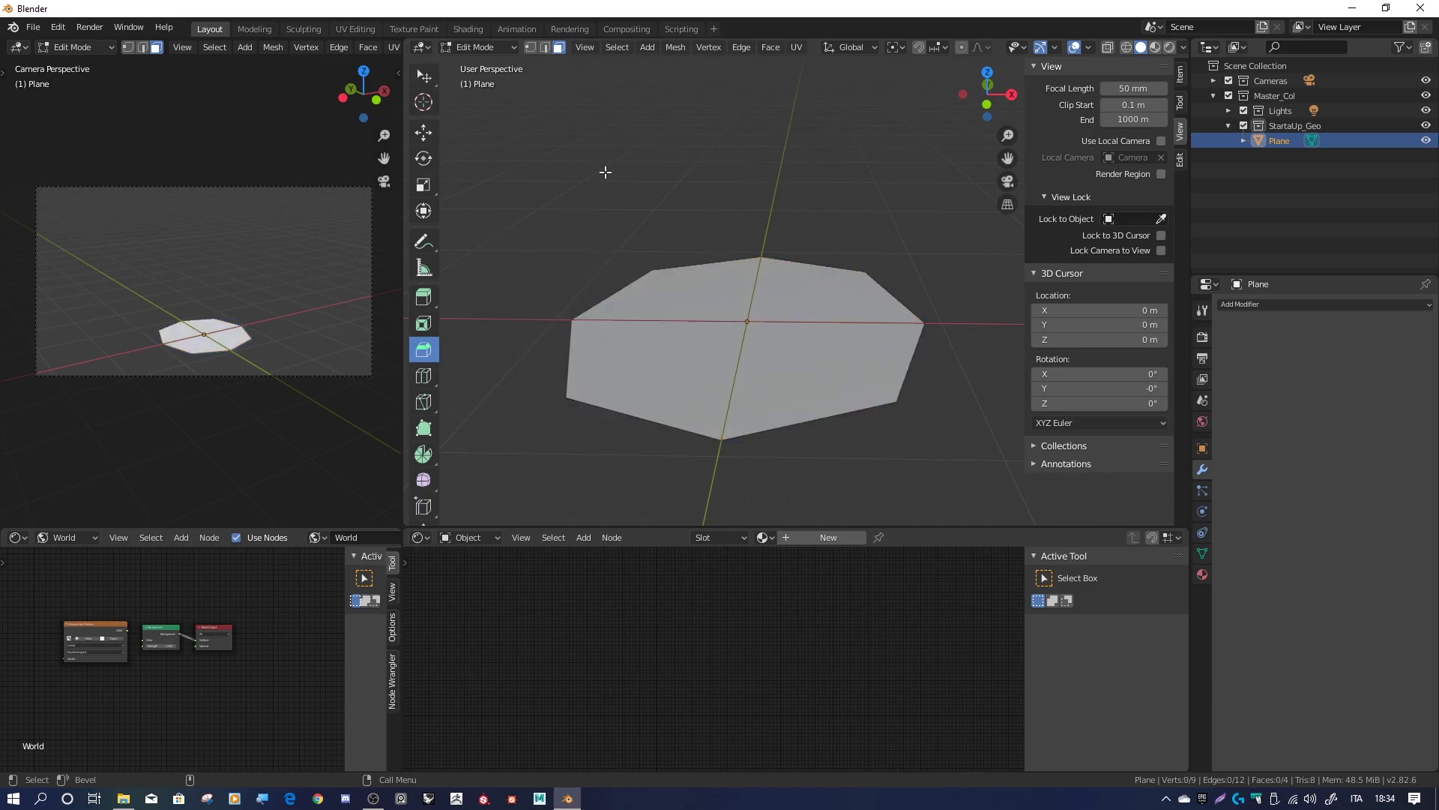
{"action": "middle_click_drag", "start_coordinate": [606, 172], "coordinate": [655, 244]}
{"action": "key", "text": "shift+space"}
{"action": "key", "text": "g"}
{"action": "left_click", "coordinate": [660, 296]}
{"action": "left_click", "coordinate": [847, 296], "text": "shift"}
{"action": "left_click", "coordinate": [652, 382], "text": "shift"}
{"action": "left_click", "coordinate": [825, 383], "text": "shift"}
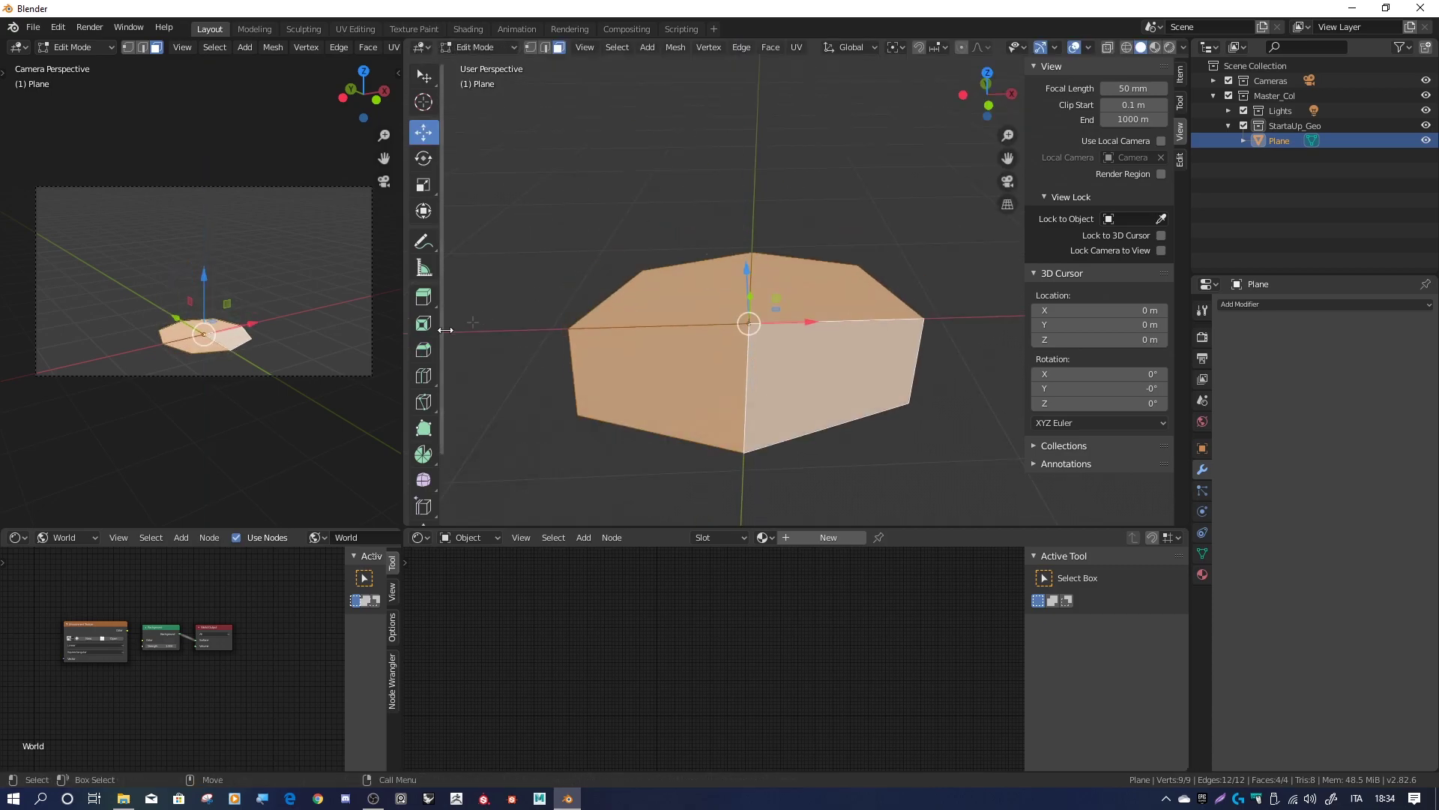
Inset the disc into a brim ring and extrude the inner faces up into a crown
{"action": "left_click", "coordinate": [423, 323]}
{"action": "left_click_drag", "start_coordinate": [555, 225], "coordinate": [578, 219]}
{"action": "middle_click_drag", "start_coordinate": [578, 218], "coordinate": [600, 195]}
{"action": "left_click_drag", "start_coordinate": [600, 195], "coordinate": [622, 213]}
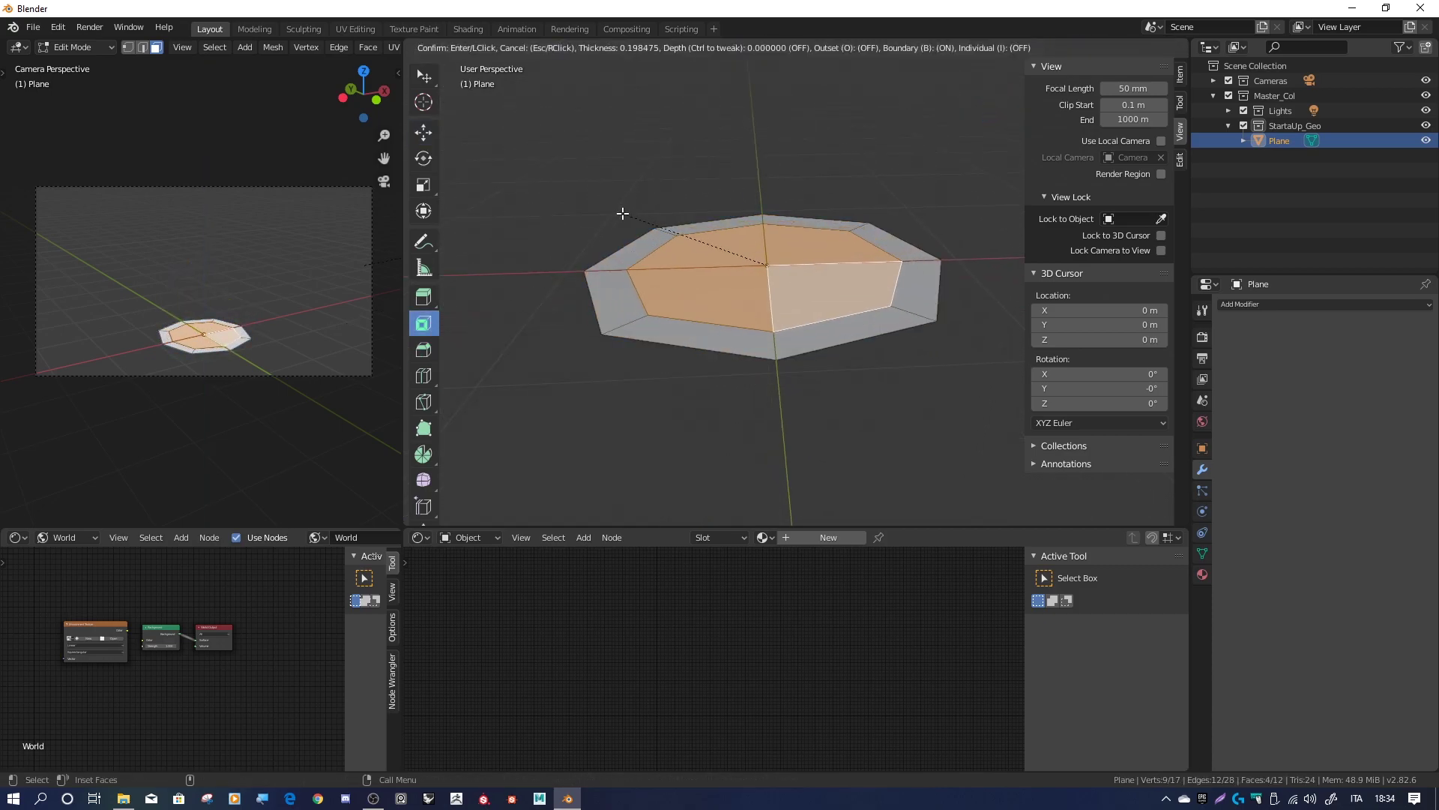
{"action": "left_click", "coordinate": [622, 214]}
{"action": "left_click", "coordinate": [424, 297]}
{"action": "left_click_drag", "start_coordinate": [802, 224], "coordinate": [817, 121]}
{"action": "middle_click_drag", "start_coordinate": [816, 122], "coordinate": [799, 364]}
Select an edge loop around the crown and scale it to 0.745 to taper it
{"action": "left_click", "coordinate": [545, 48]}
{"action": "left_click", "coordinate": [803, 367], "text": "alt"}
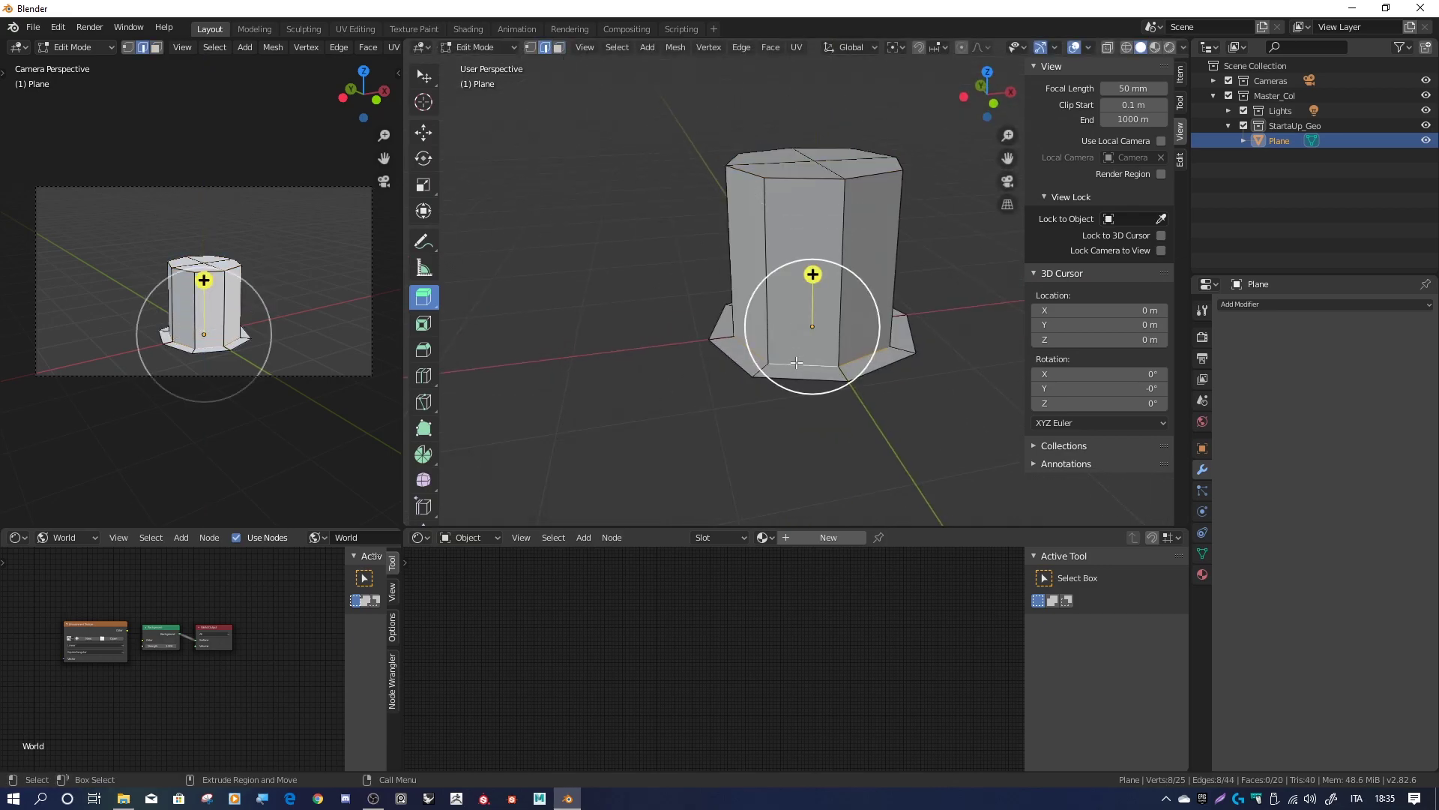
{"action": "middle_click_drag", "start_coordinate": [813, 285], "coordinate": [796, 285]}
{"action": "key", "text": "shift+space"}
{"action": "key", "text": "g"}
{"action": "mouse_move", "coordinate": [834, 339]}
{"action": "middle_mouse_down"}
{"action": "mouse_move", "coordinate": [822, 277]}
{"action": "mouse_move", "coordinate": [498, 218]}
{"action": "middle_mouse_up"}
{"action": "key", "text": "s"}
{"action": "left_click", "coordinate": [819, 286]}
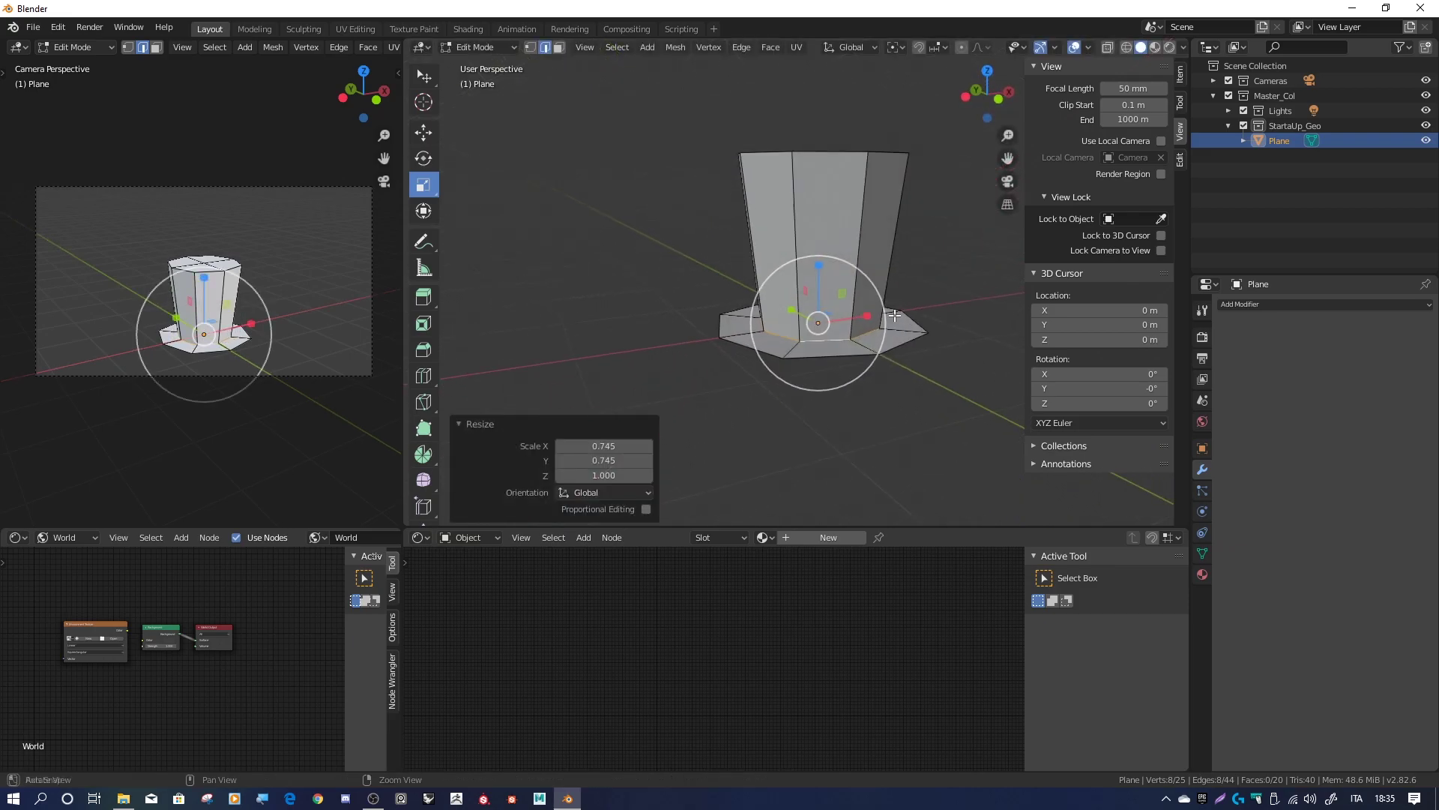
Add two horizontal edge loops to the crown, sliding one close to the brim
{"action": "left_click_drag", "start_coordinate": [716, 191], "coordinate": [716, 188]}
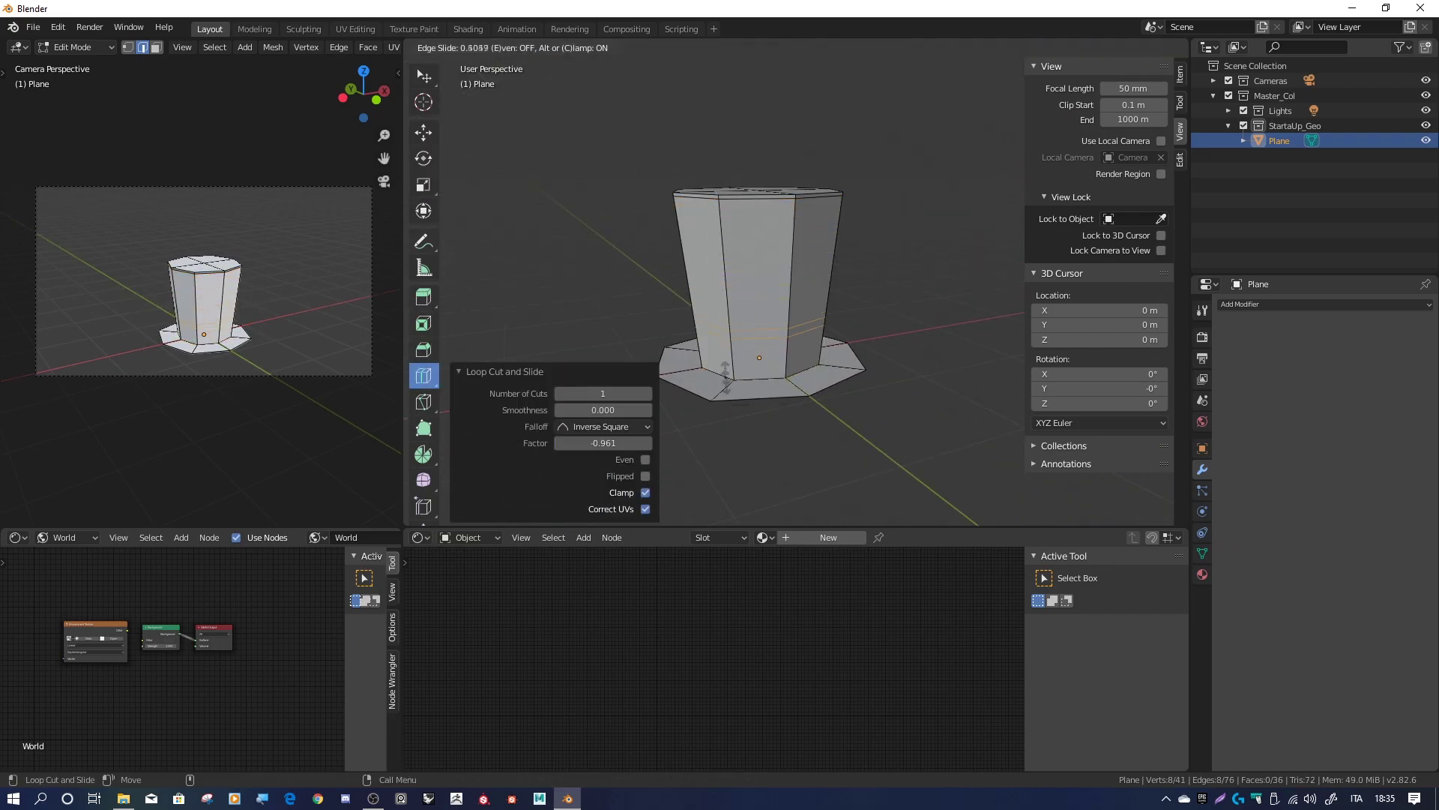
{"action": "left_click_drag", "start_coordinate": [730, 390], "coordinate": [732, 386]}
{"action": "scroll", "coordinate": [787, 337], "scroll_direction": "up", "scroll_amount": 3}
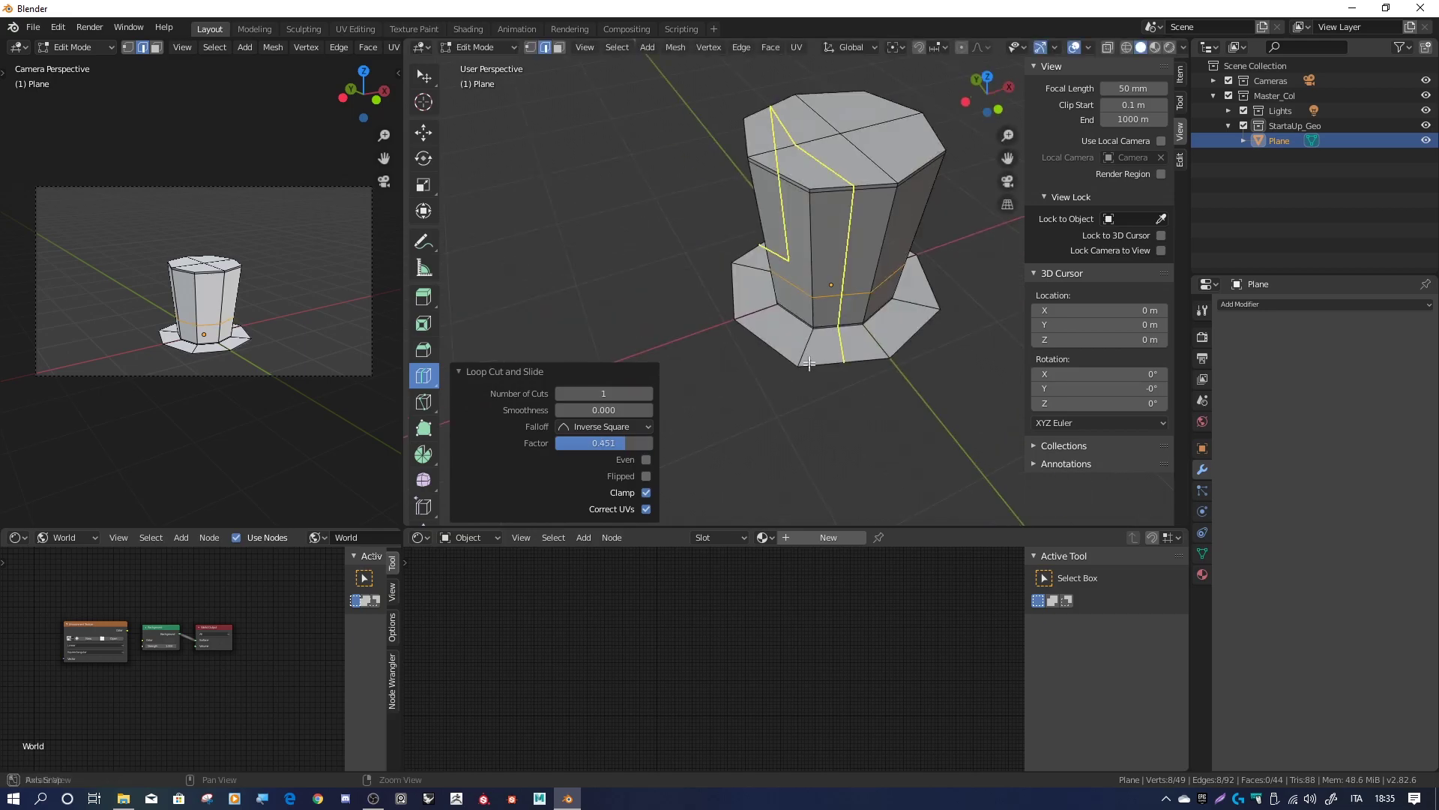
{"action": "left_click_drag", "start_coordinate": [836, 351], "coordinate": [840, 360]}
{"action": "middle_click_drag", "start_coordinate": [827, 384], "coordinate": [511, 345]}
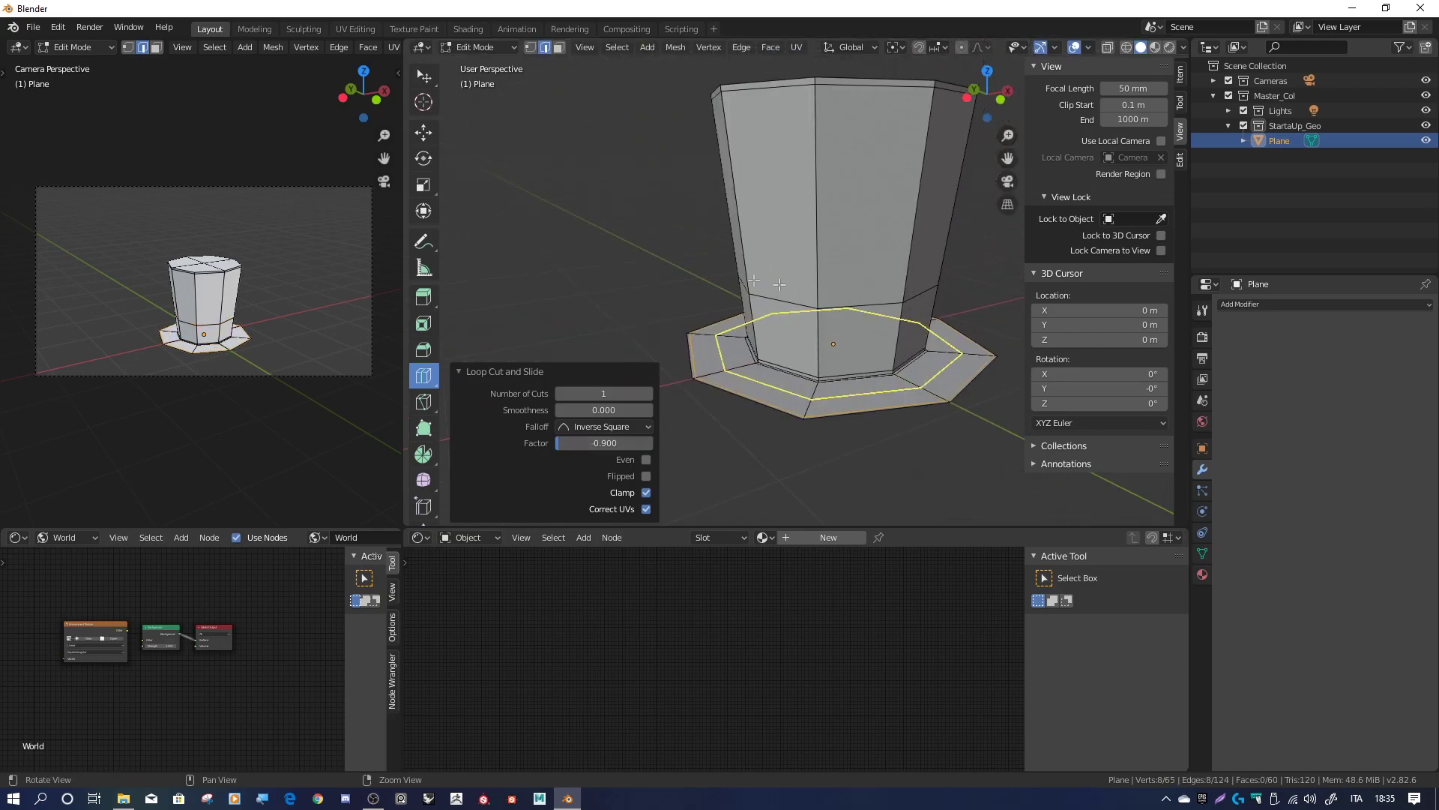
Select the four top faces of the crown, inset them, and return to Object Mode
{"action": "key", "text": "w"}
{"action": "key", "text": "3"}
{"action": "left_click", "coordinate": [738, 225]}
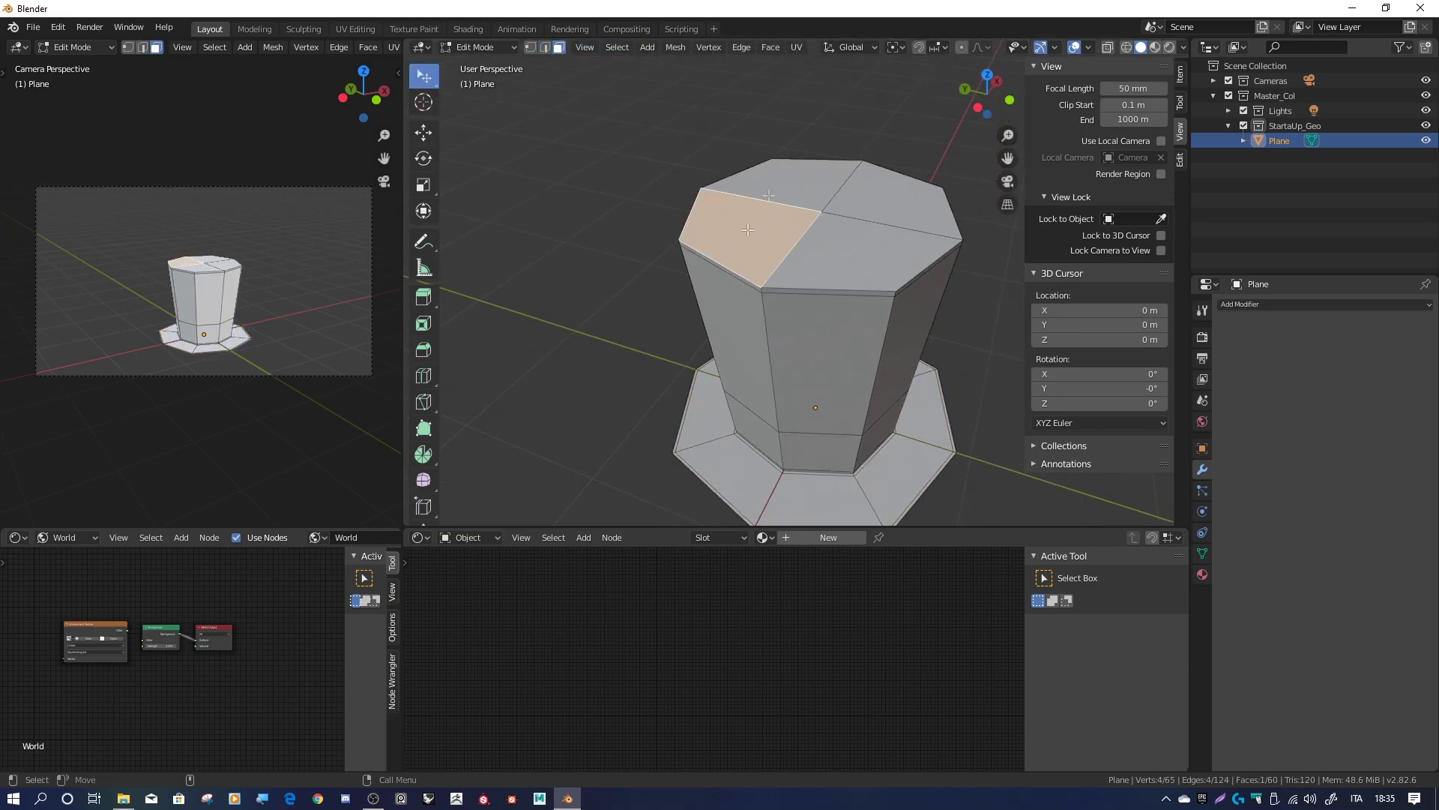
{"action": "left_click", "coordinate": [869, 188], "text": "shift"}
{"action": "left_click", "coordinate": [900, 239], "text": "shift"}
{"action": "left_click", "coordinate": [825, 259], "text": "shift"}
{"action": "left_click_drag", "start_coordinate": [528, 208], "coordinate": [546, 208]}
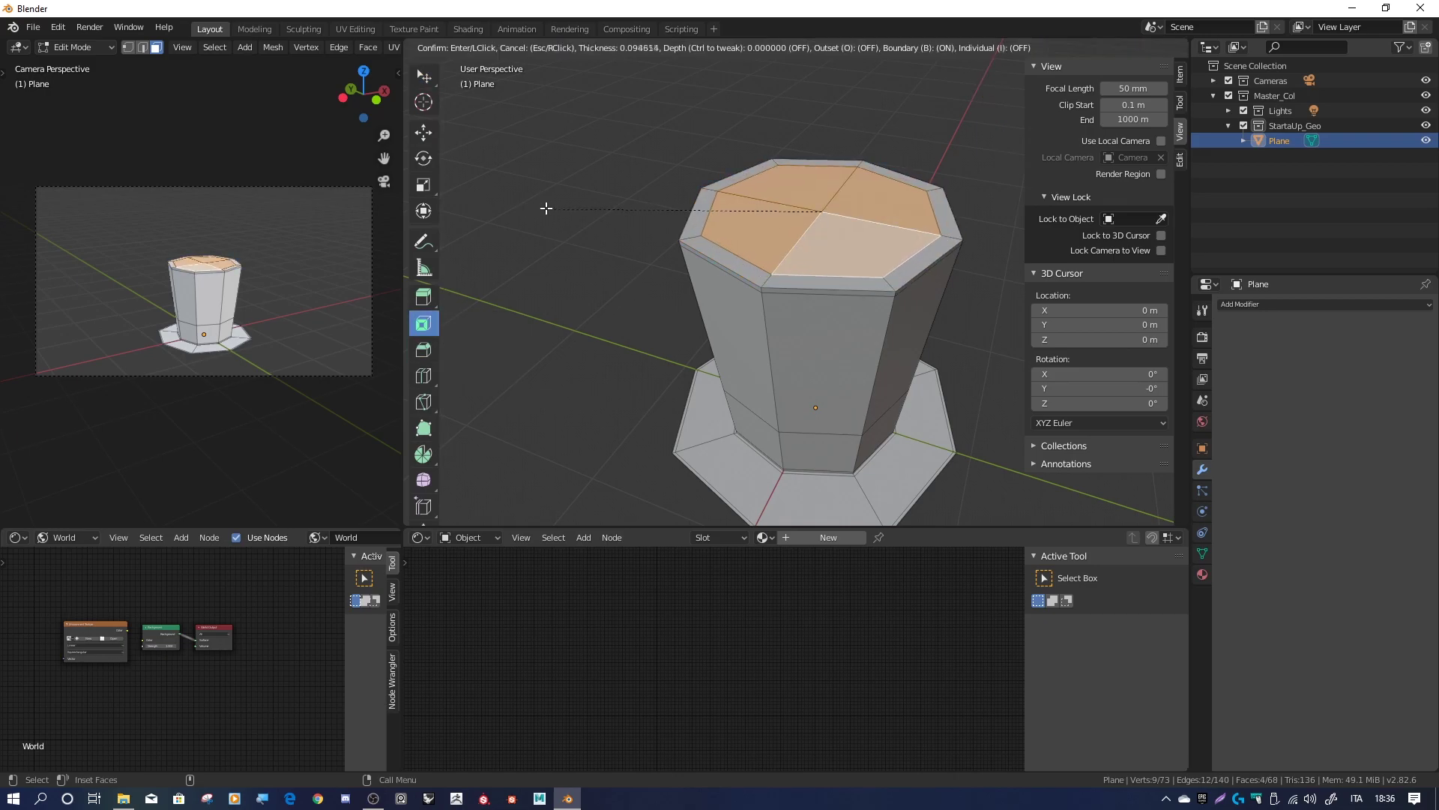
{"action": "left_click", "coordinate": [579, 212]}
{"action": "middle_click_drag", "start_coordinate": [578, 213], "coordinate": [642, 244]}
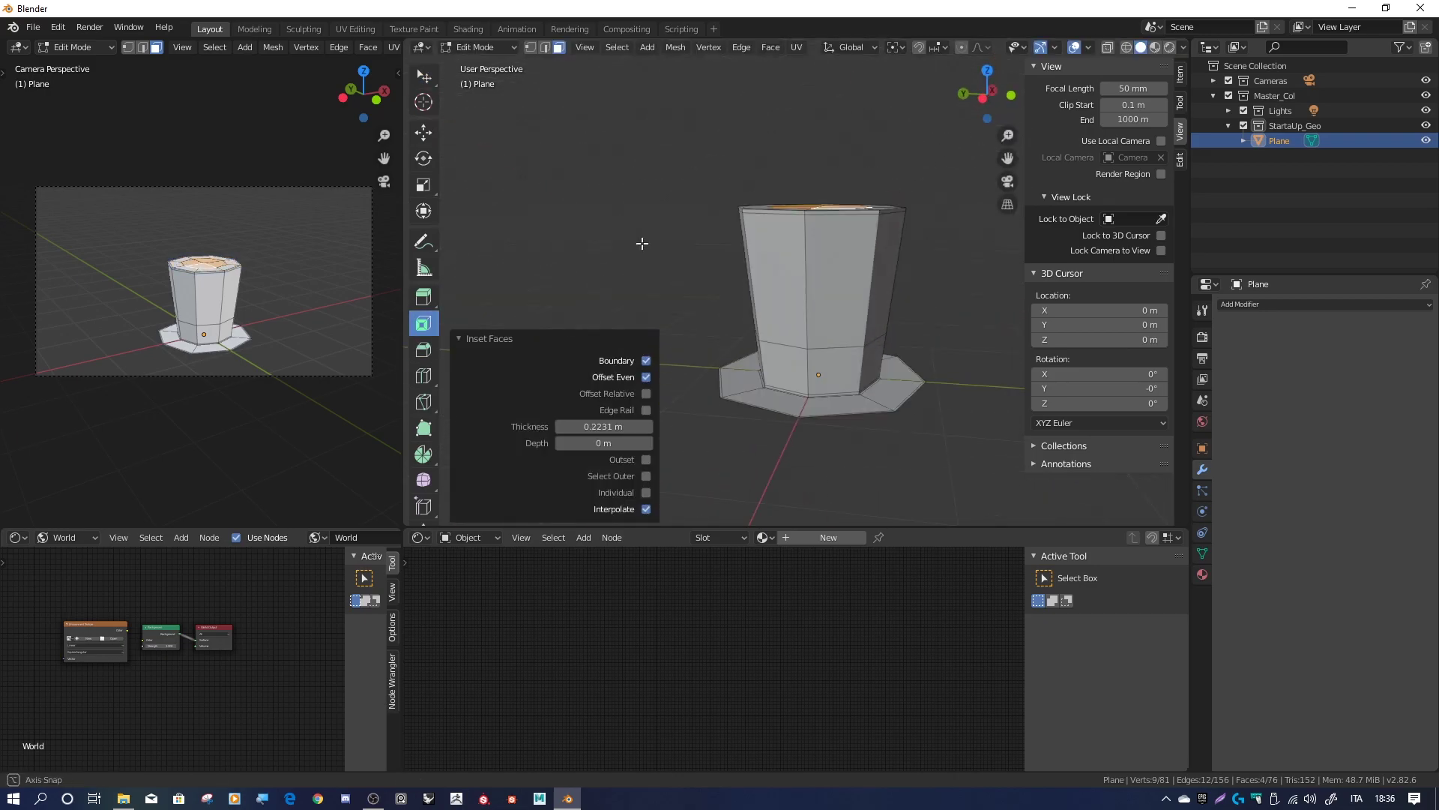
{"action": "key", "text": "Tab"}
{"action": "left_click", "coordinate": [1274, 304]}
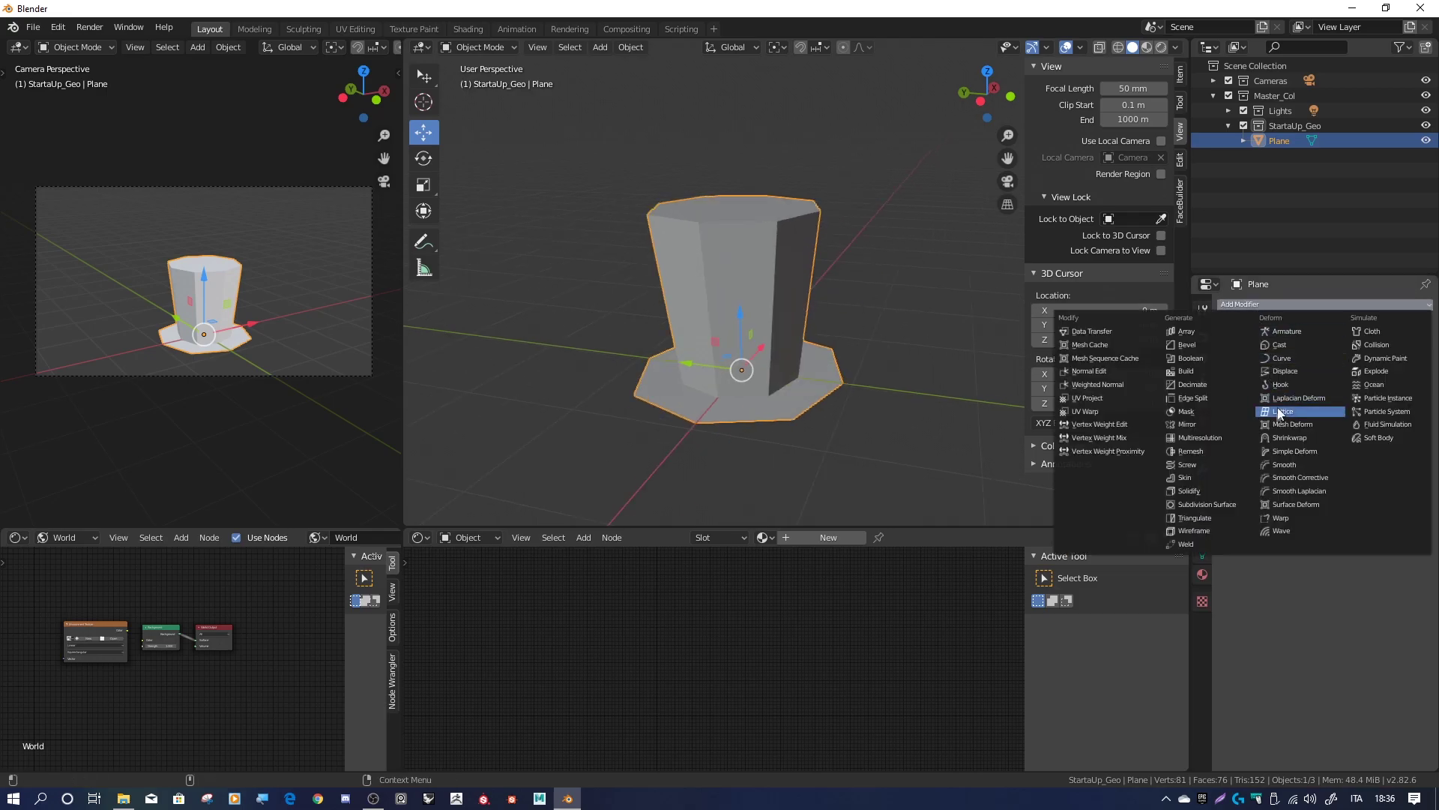
Add a Subdivision Surface modifier with its viewport display turned off
{"action": "left_click", "coordinate": [1213, 507]}
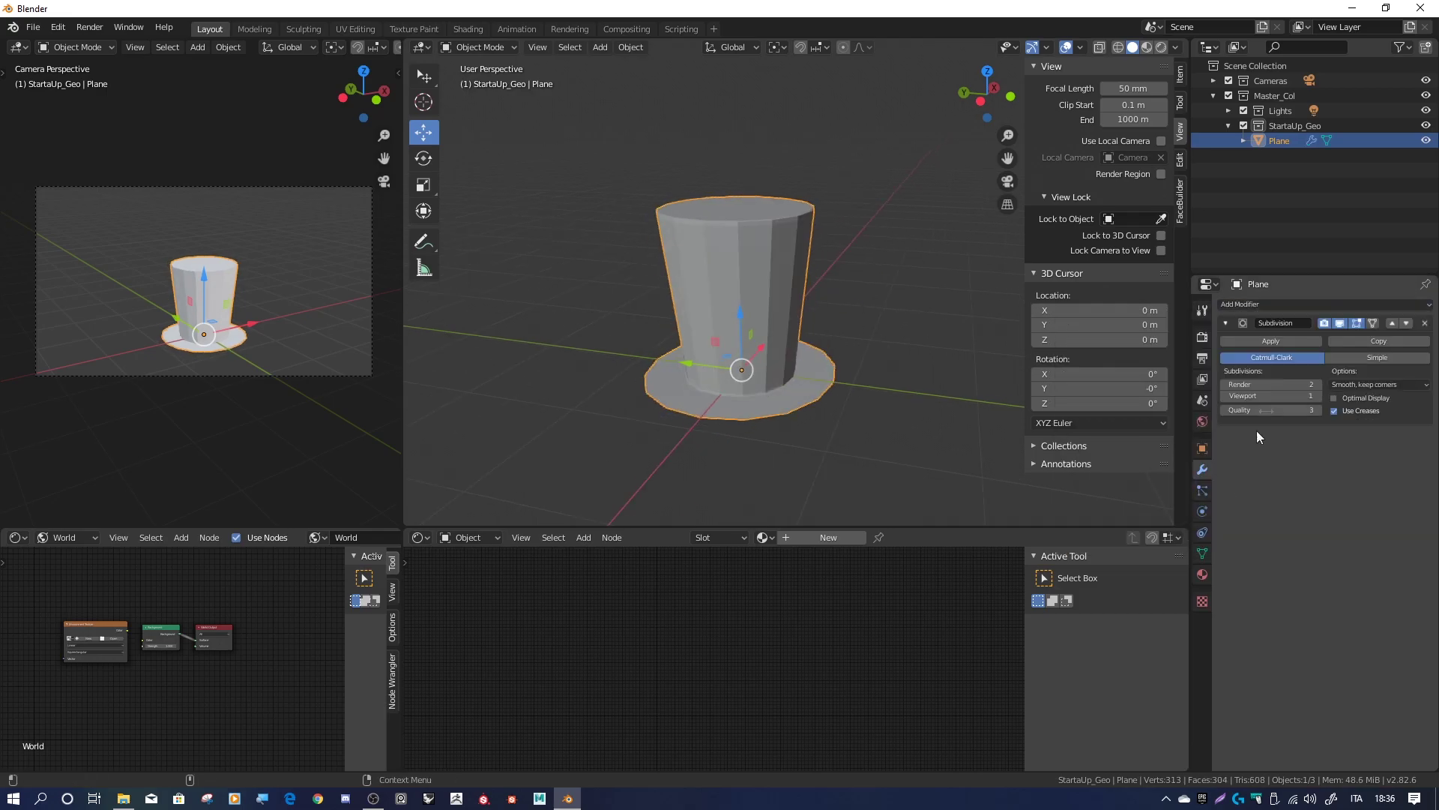
{"action": "left_click", "coordinate": [1340, 323]}
{"action": "left_click", "coordinate": [1081, 47]}
{"action": "left_click", "coordinate": [900, 315]}
{"action": "middle_click_drag", "start_coordinate": [900, 315], "coordinate": [879, 323]}
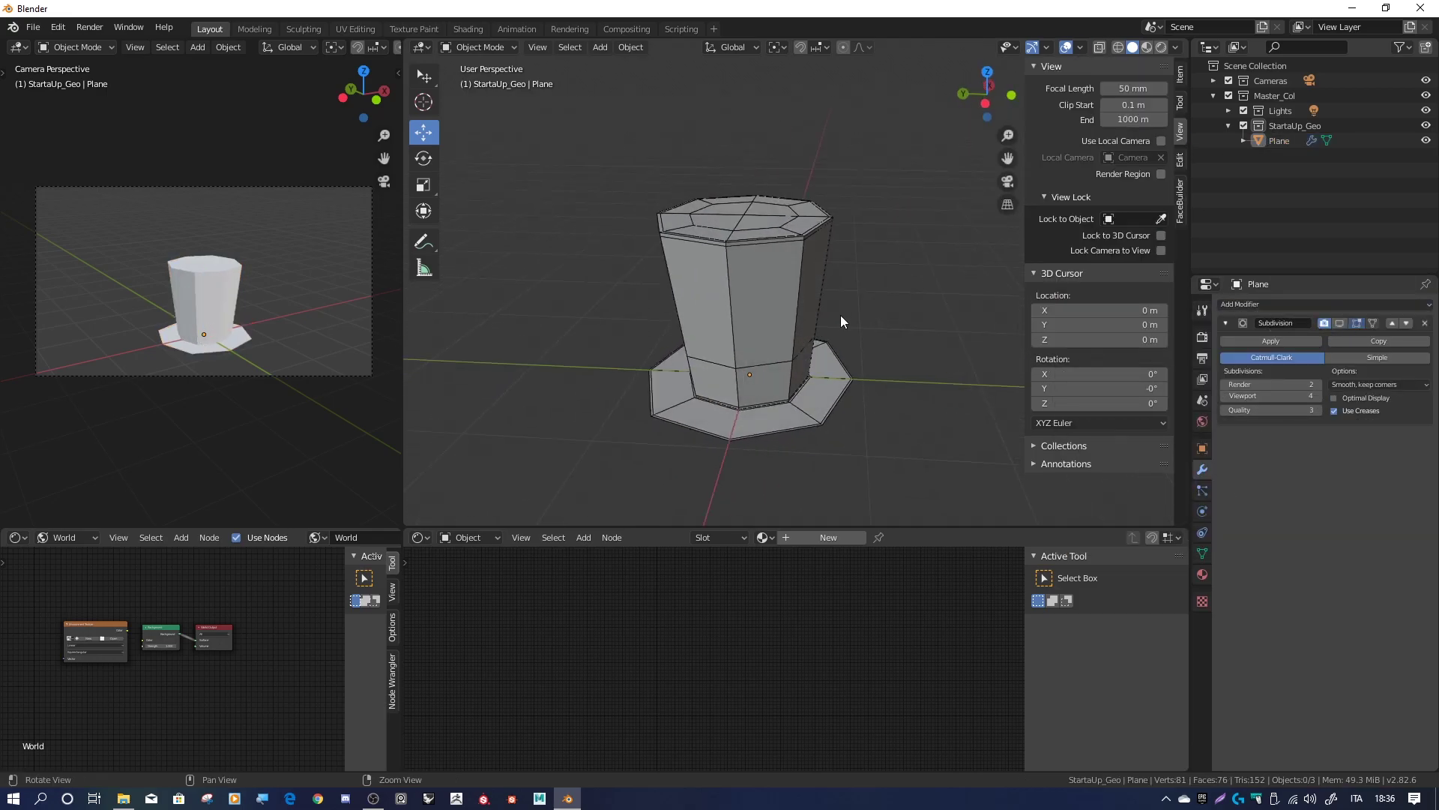
Cut an edge loop around the middle of the crown
{"action": "key", "text": "Tab"}
{"action": "left_click", "coordinate": [423, 375]}
{"action": "left_click", "coordinate": [689, 407]}
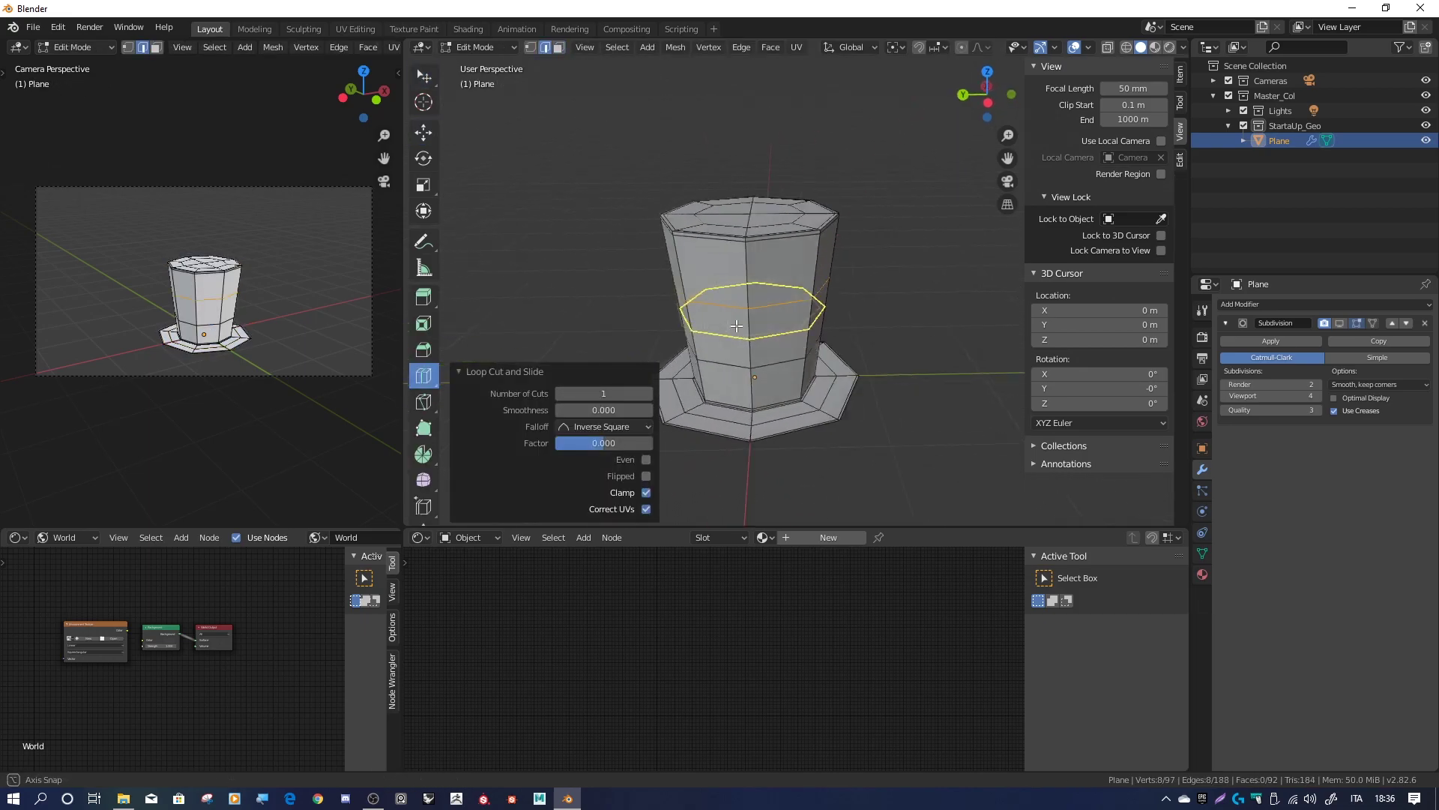
{"action": "key", "text": "Tab"}
Add a Solidify modifier to the hat
{"action": "left_click", "coordinate": [1244, 306]}
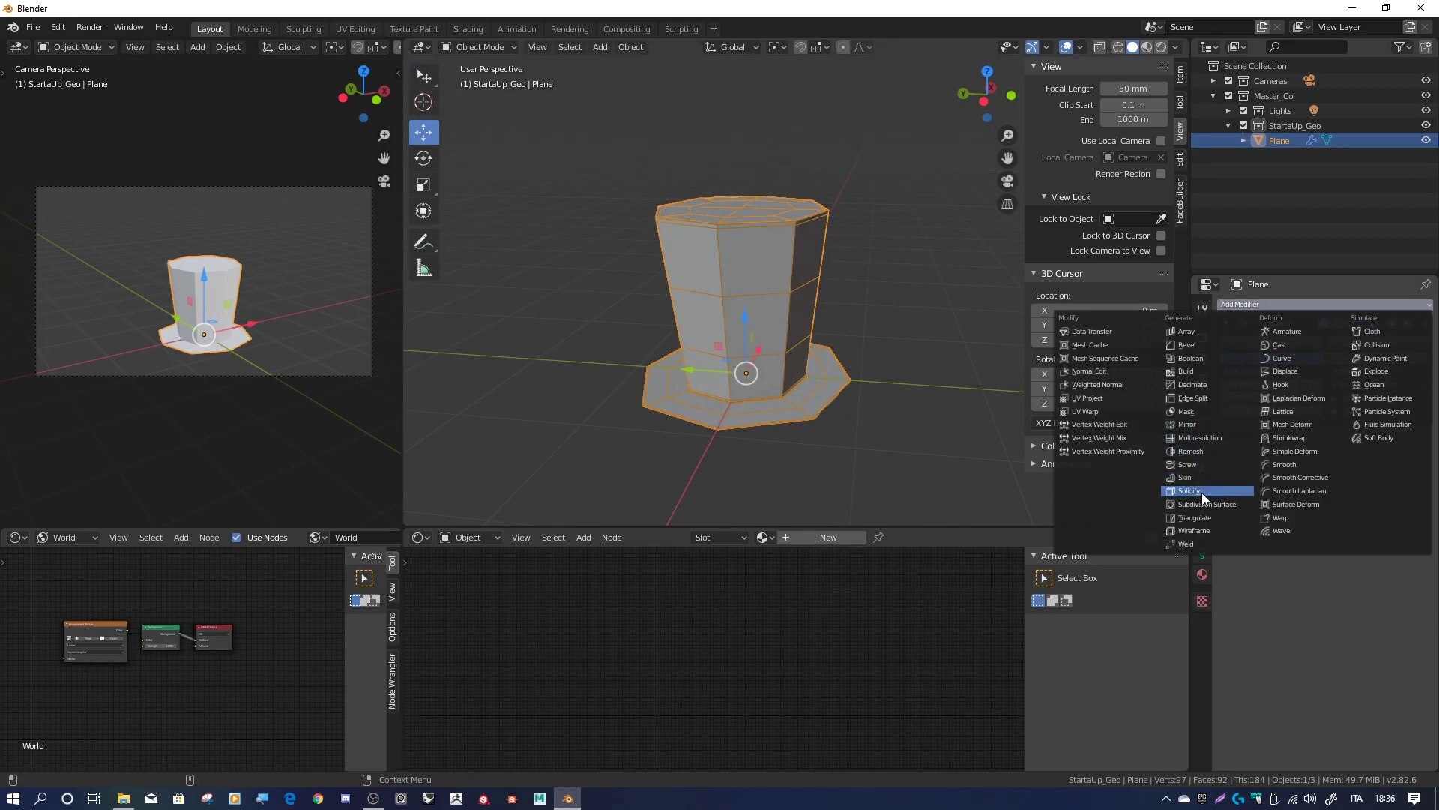
{"action": "left_click", "coordinate": [1204, 491]}
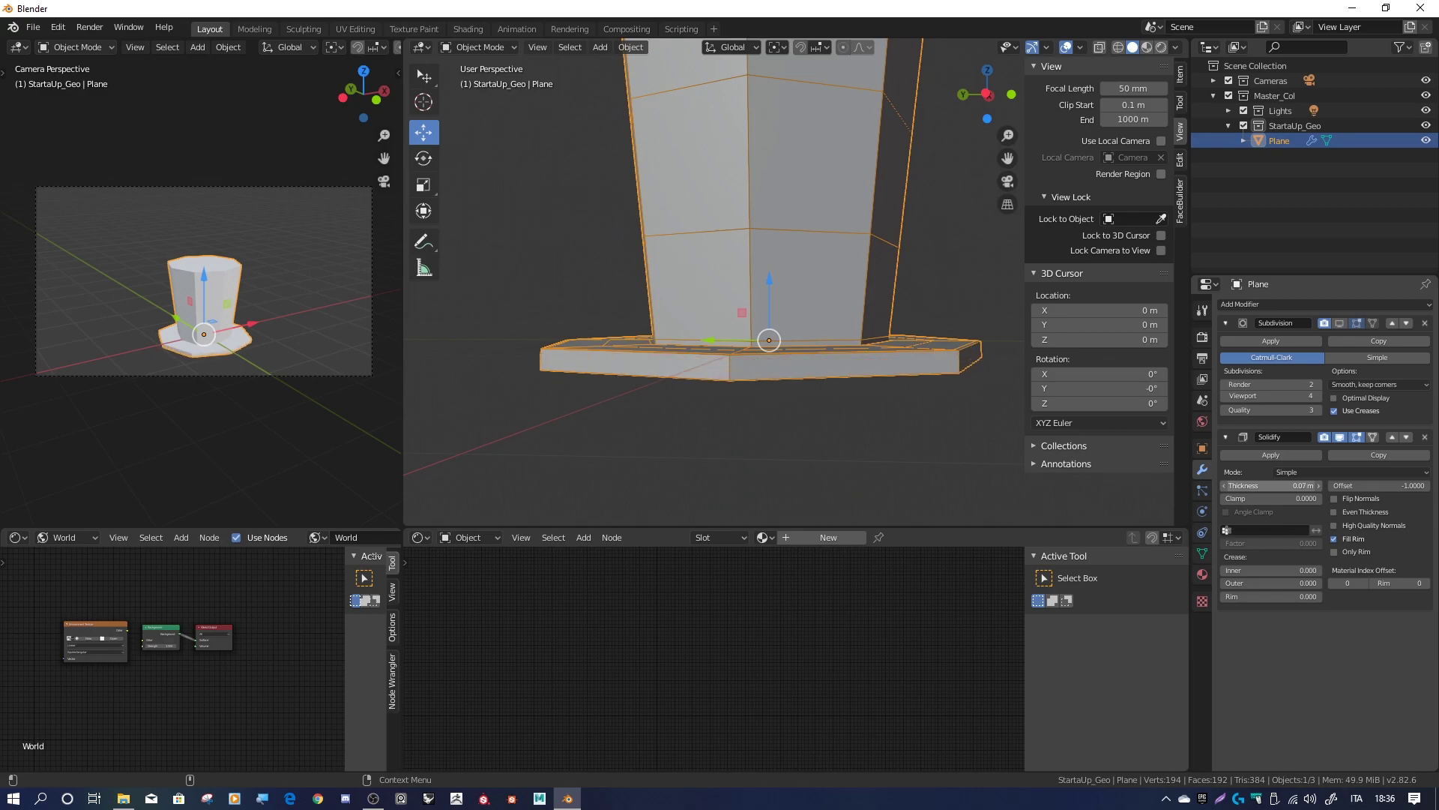
{"action": "mouse_move", "coordinate": [906, 411]}
{"action": "middle_mouse_down"}
{"action": "mouse_move", "coordinate": [697, 299]}
{"action": "mouse_move", "coordinate": [712, 392]}
{"action": "middle_mouse_up"}
Apply the Solidify modifier and scale an edge loop inside the hat's opening
{"action": "left_click", "coordinate": [1239, 451]}
{"action": "mouse_move", "coordinate": [712, 337]}
{"action": "middle_mouse_down"}
{"action": "mouse_move", "coordinate": [695, 210]}
{"action": "mouse_move", "coordinate": [722, 183]}
{"action": "mouse_move", "coordinate": [840, 263]}
{"action": "middle_mouse_up"}
{"action": "scroll", "coordinate": [840, 262], "scroll_direction": "down", "scroll_amount": 5}
{"action": "key", "text": "Tab"}
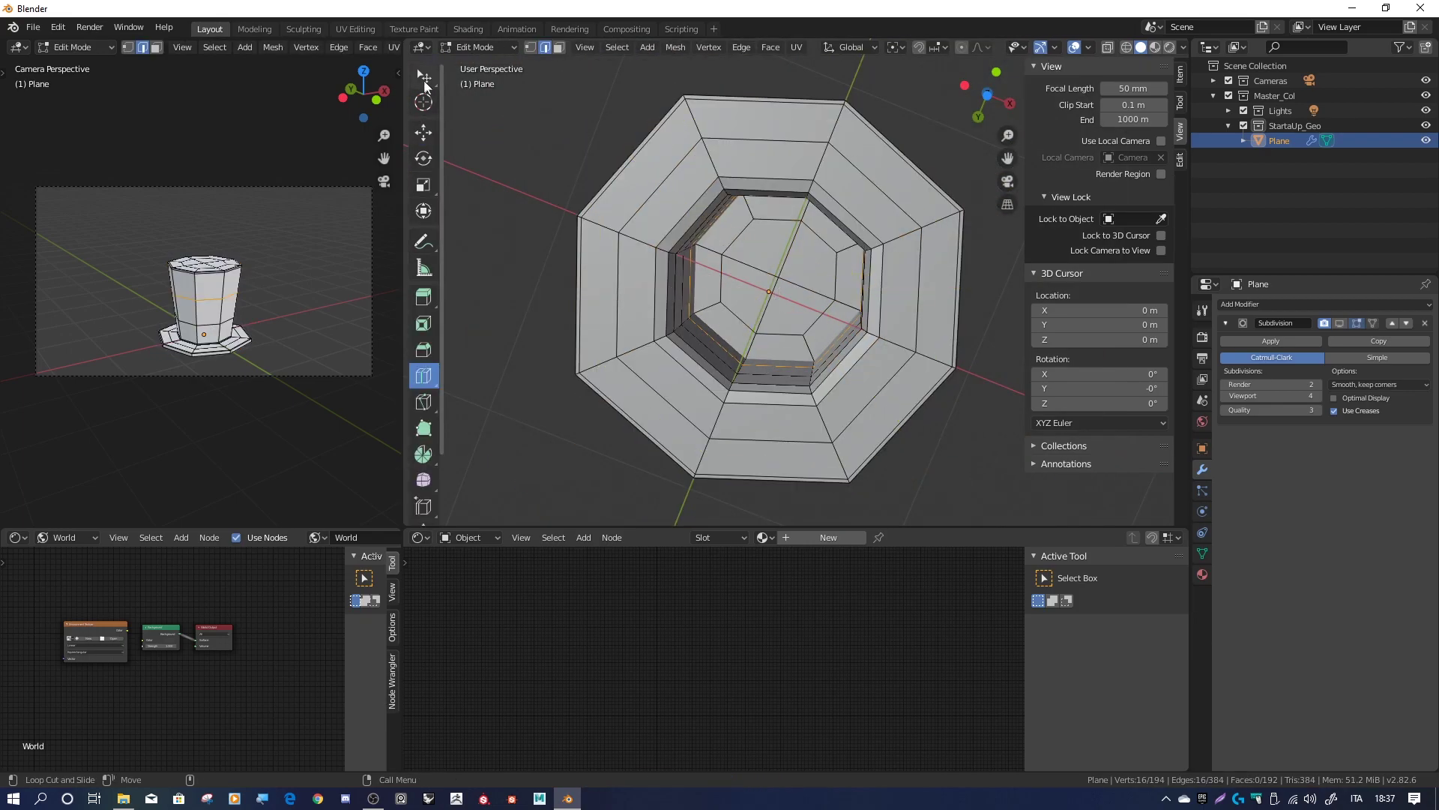
{"action": "scroll", "coordinate": [662, 288], "scroll_direction": "up", "scroll_amount": 5}
{"action": "left_click", "coordinate": [662, 289], "text": "alt"}
{"action": "middle_click_drag", "start_coordinate": [661, 289], "coordinate": [684, 274]}
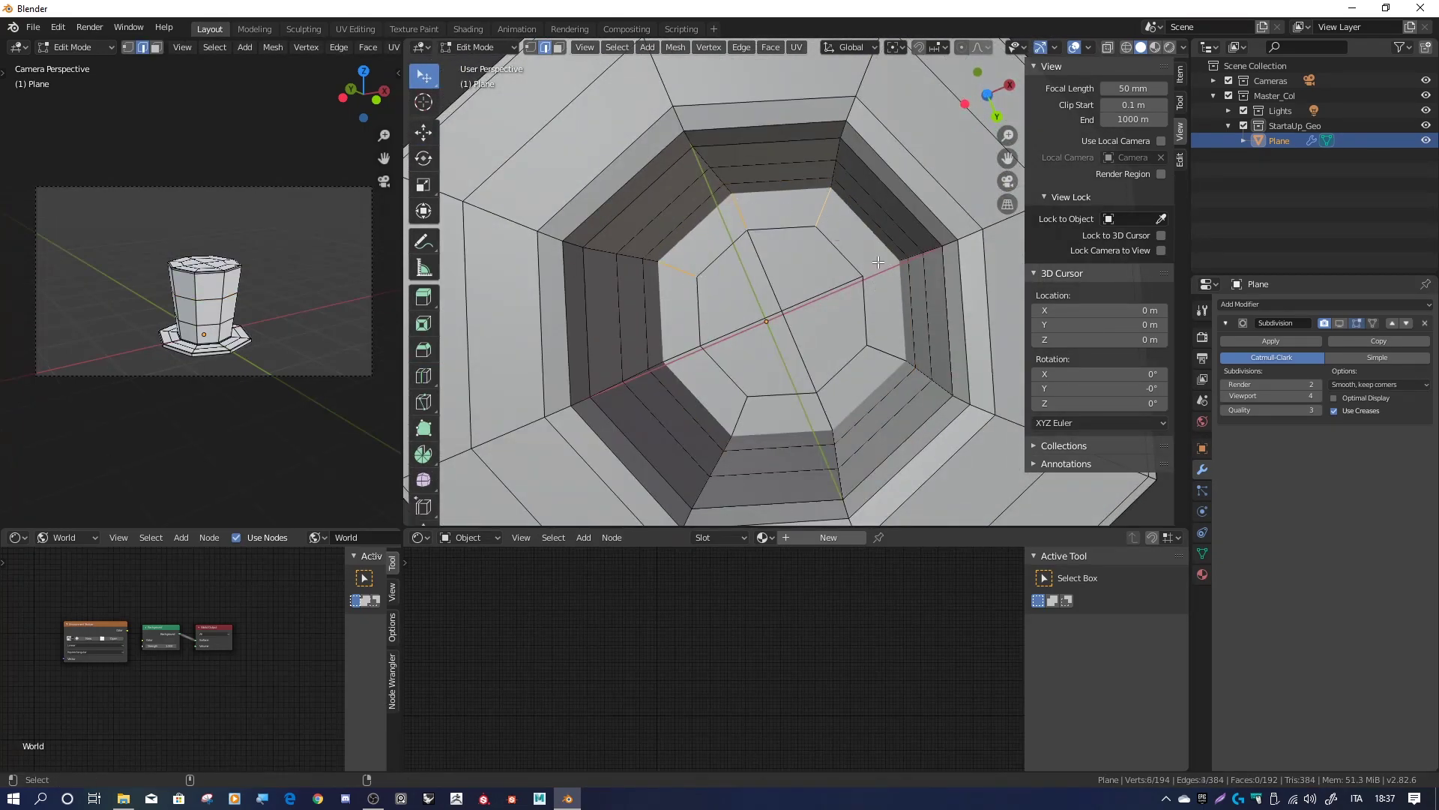
{"action": "key", "text": "s"}
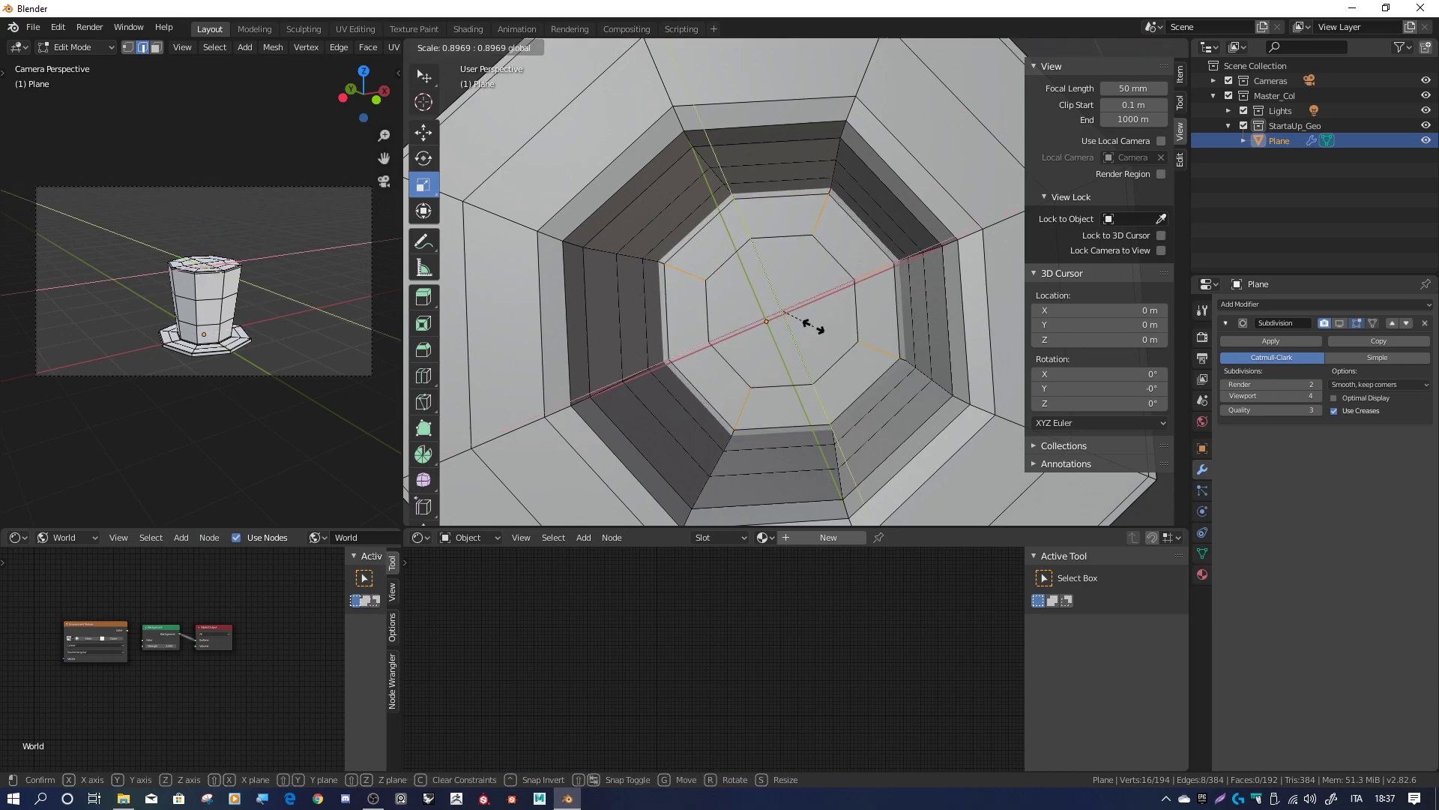
{"action": "left_click", "coordinate": [813, 326]}
{"action": "middle_click_drag", "start_coordinate": [813, 326], "coordinate": [795, 240]}
Enlarge a second loop inside the opening to about 1.378
{"action": "left_click", "coordinate": [804, 216], "text": "ctrl"}
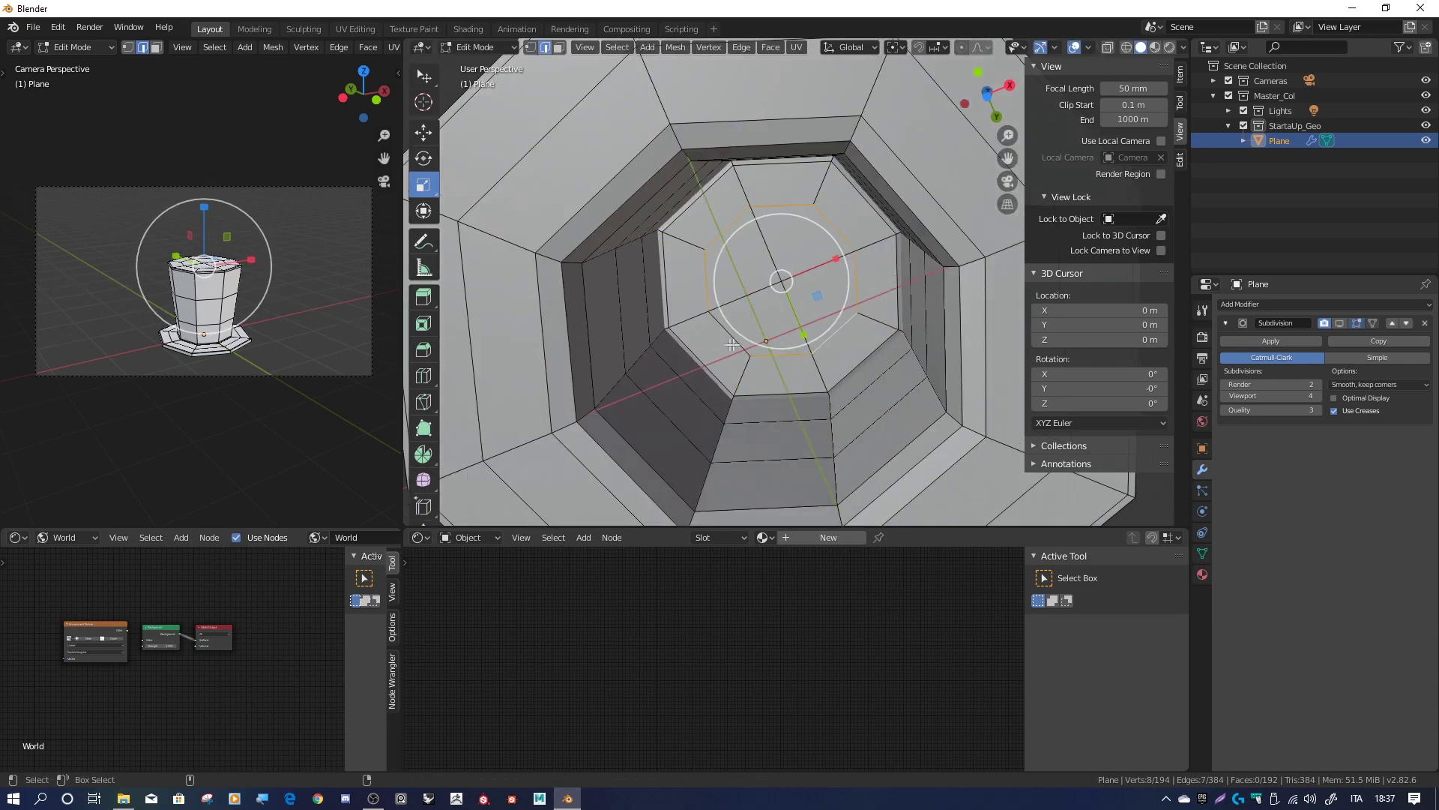
{"action": "key", "text": "s"}
{"action": "left_click", "coordinate": [839, 299]}
{"action": "middle_click_drag", "start_coordinate": [840, 299], "coordinate": [824, 309]}
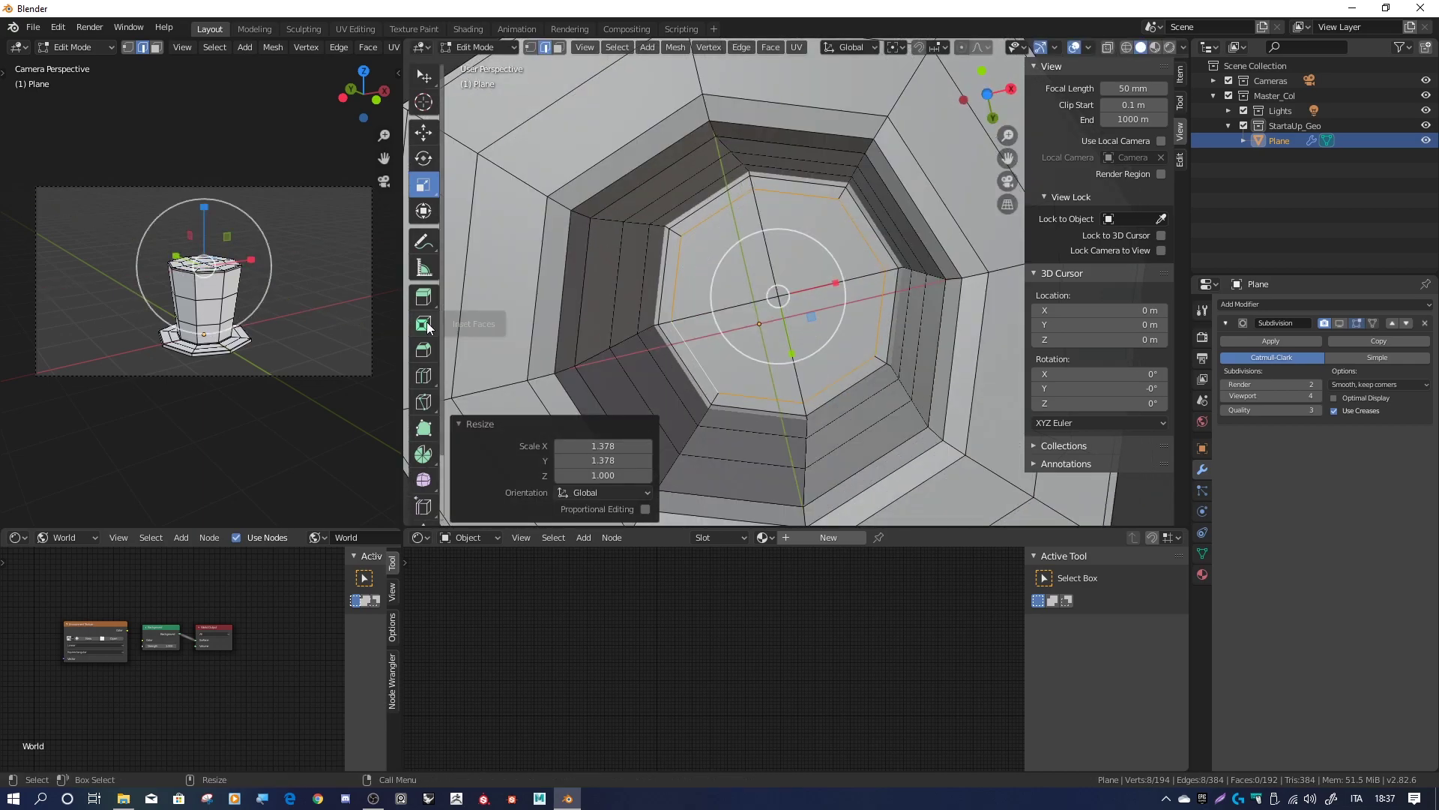
Inset the centre faces of the opening by 0.1679
{"action": "key", "text": "3"}
{"action": "key", "text": "ctrl+KP_Add"}
{"action": "left_click", "coordinate": [422, 323]}
{"action": "key", "text": "i"}
{"action": "left_click", "coordinate": [723, 284]}
{"action": "scroll", "coordinate": [723, 284], "scroll_direction": "down", "scroll_amount": 3}
{"action": "mouse_move", "coordinate": [723, 284]}
{"action": "middle_mouse_down"}
{"action": "mouse_move", "coordinate": [821, 276]}
{"action": "mouse_move", "coordinate": [1156, 341]}
{"action": "middle_mouse_up"}
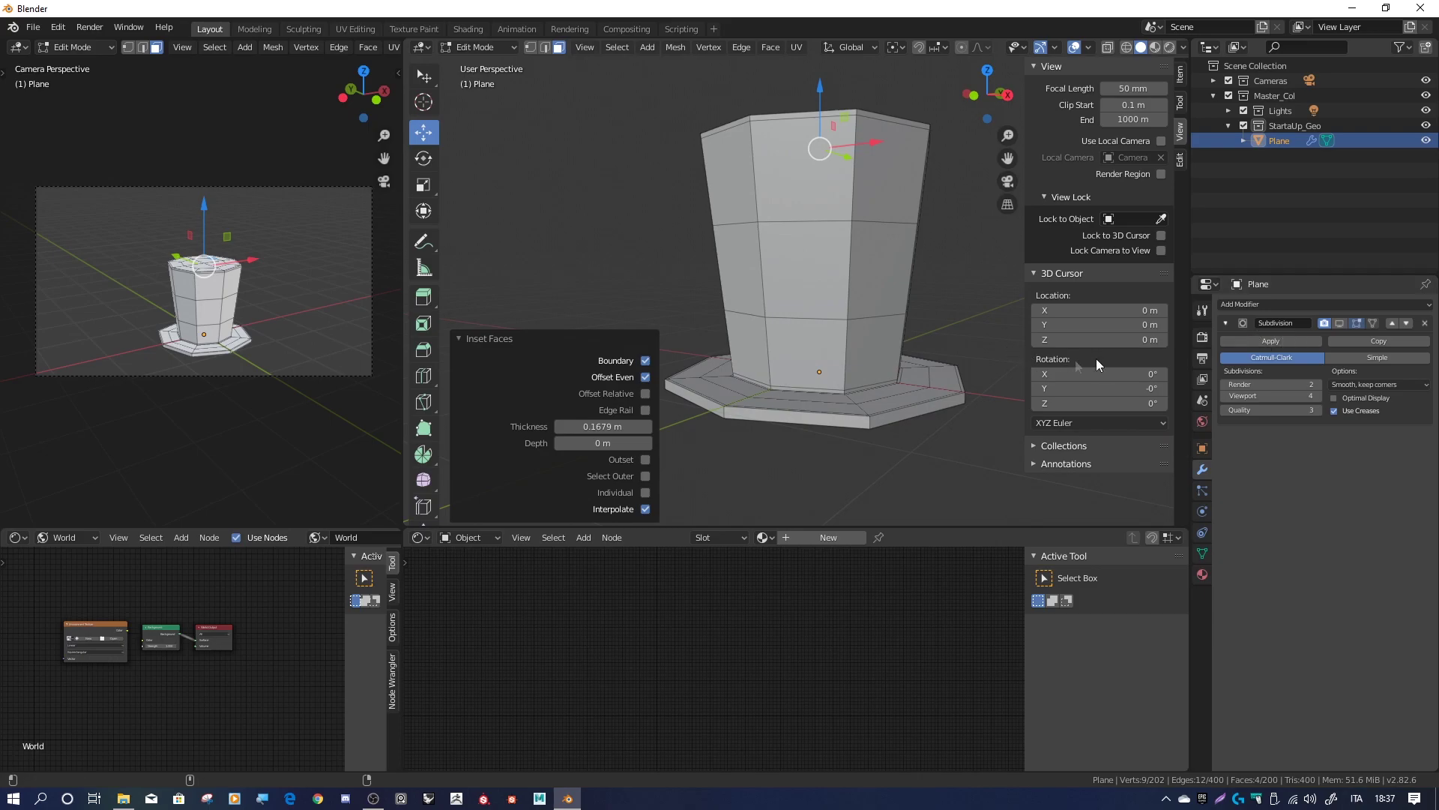
{"action": "scroll", "coordinate": [866, 384], "scroll_direction": "up", "scroll_amount": 2}
Cut a tight edge loop near the brim to sharpen its rim
{"action": "left_click", "coordinate": [424, 378]}
{"action": "left_click_drag", "start_coordinate": [875, 377], "coordinate": [877, 392]}
{"action": "mouse_move", "coordinate": [877, 392]}
{"action": "middle_mouse_down"}
{"action": "mouse_move", "coordinate": [815, 267]}
{"action": "mouse_move", "coordinate": [791, 300]}
{"action": "middle_mouse_up"}
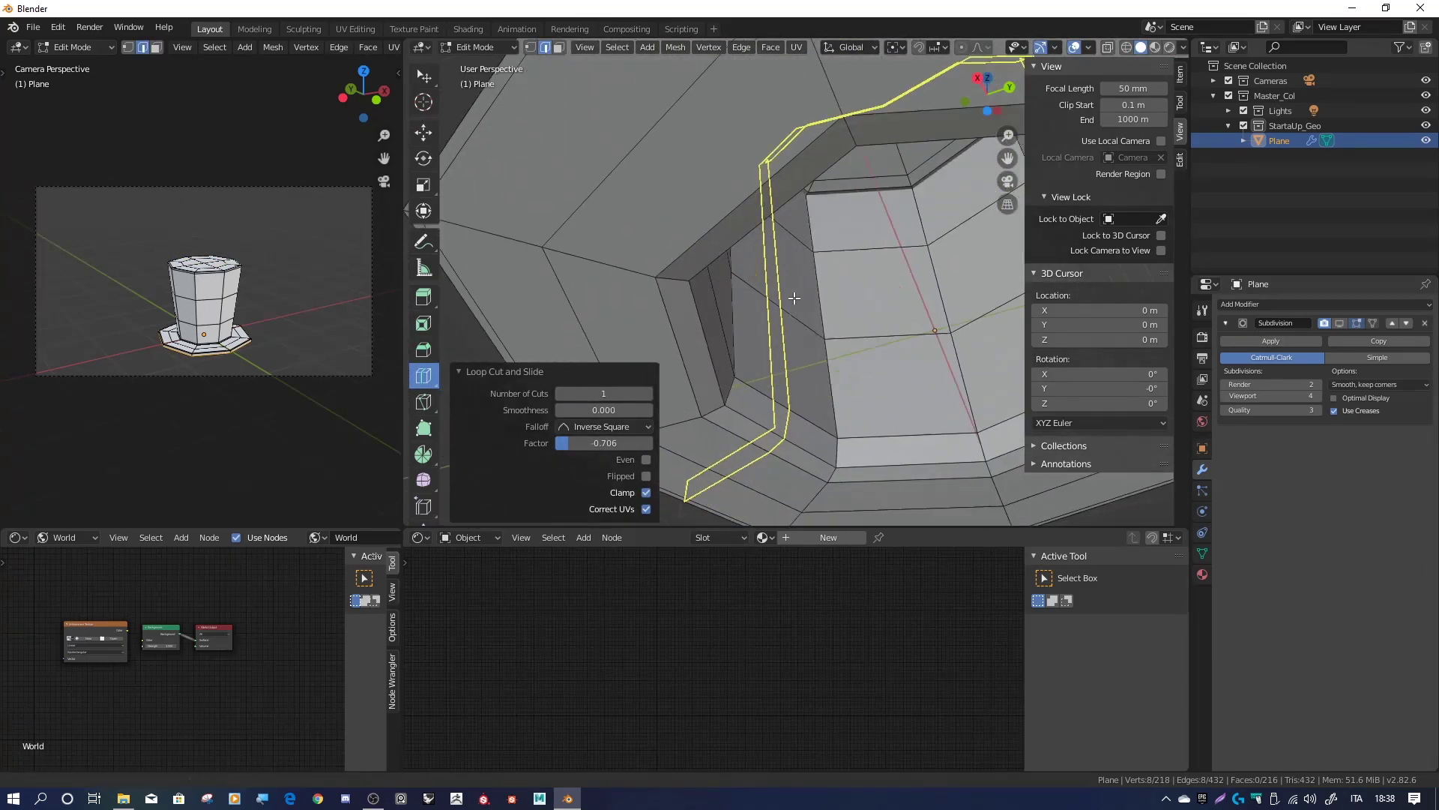
{"action": "left_click", "coordinate": [698, 352]}
{"action": "middle_click_drag", "start_coordinate": [937, 375], "coordinate": [977, 402]}
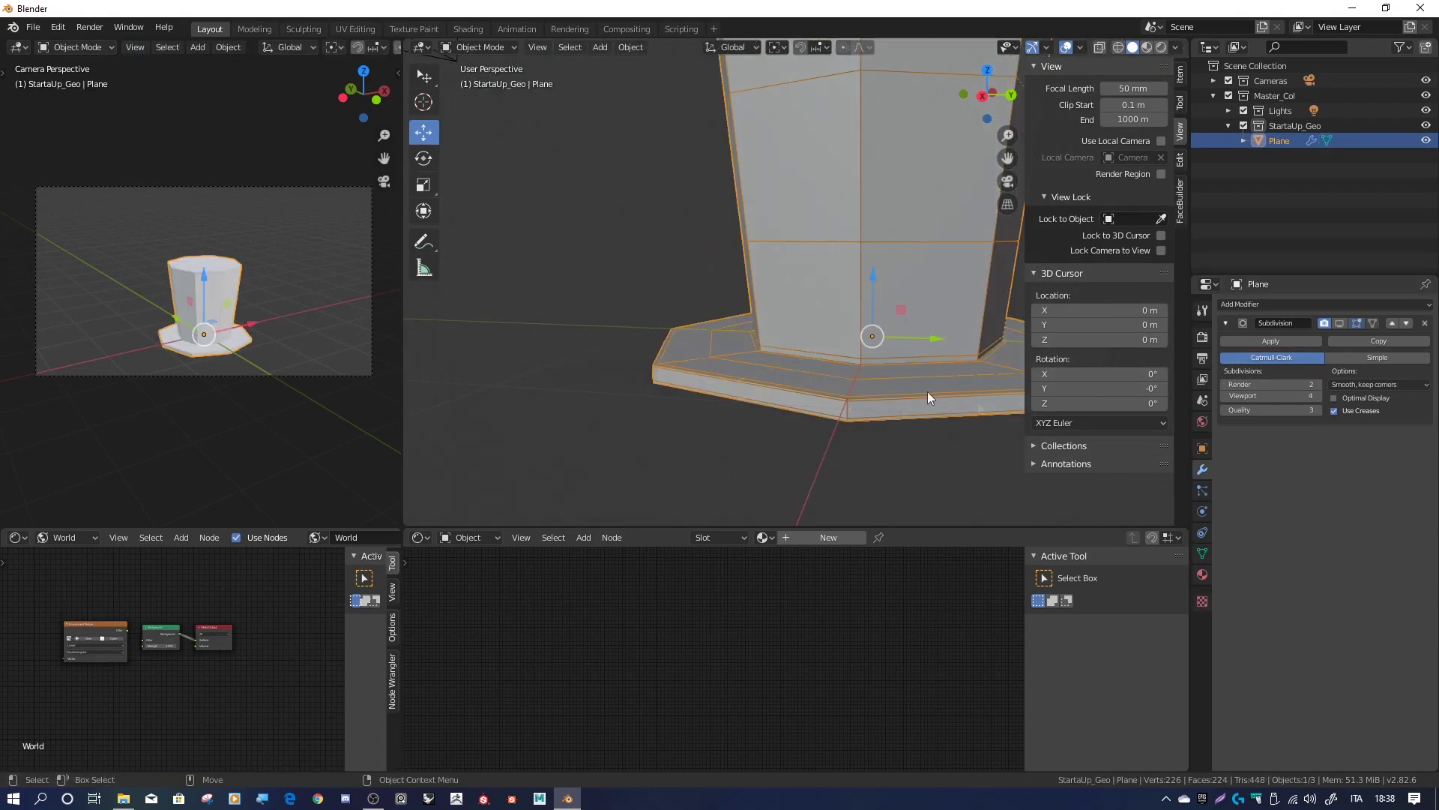
{"action": "key", "text": "Tab"}
Turn off the wireframe overlay and reselect the hat in Edit Mode
{"action": "middle_click_drag", "start_coordinate": [903, 452], "coordinate": [943, 297]}
{"action": "left_click", "coordinate": [943, 297]}
{"action": "left_click", "coordinate": [1081, 46]}
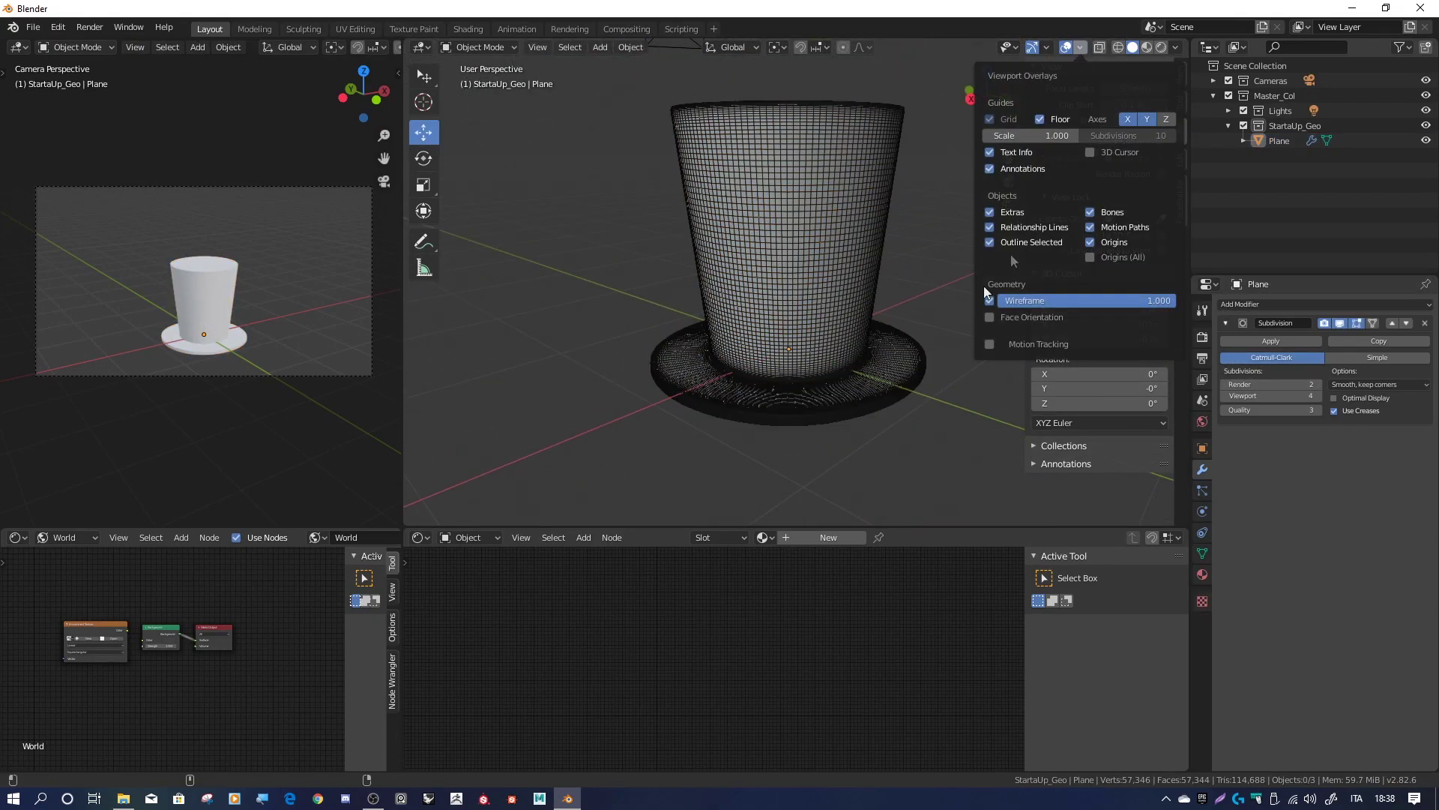
{"action": "left_click", "coordinate": [982, 298]}
{"action": "mouse_move", "coordinate": [807, 334]}
{"action": "middle_mouse_down"}
{"action": "mouse_move", "coordinate": [681, 315]}
{"action": "mouse_move", "coordinate": [787, 333]}
{"action": "middle_mouse_up"}
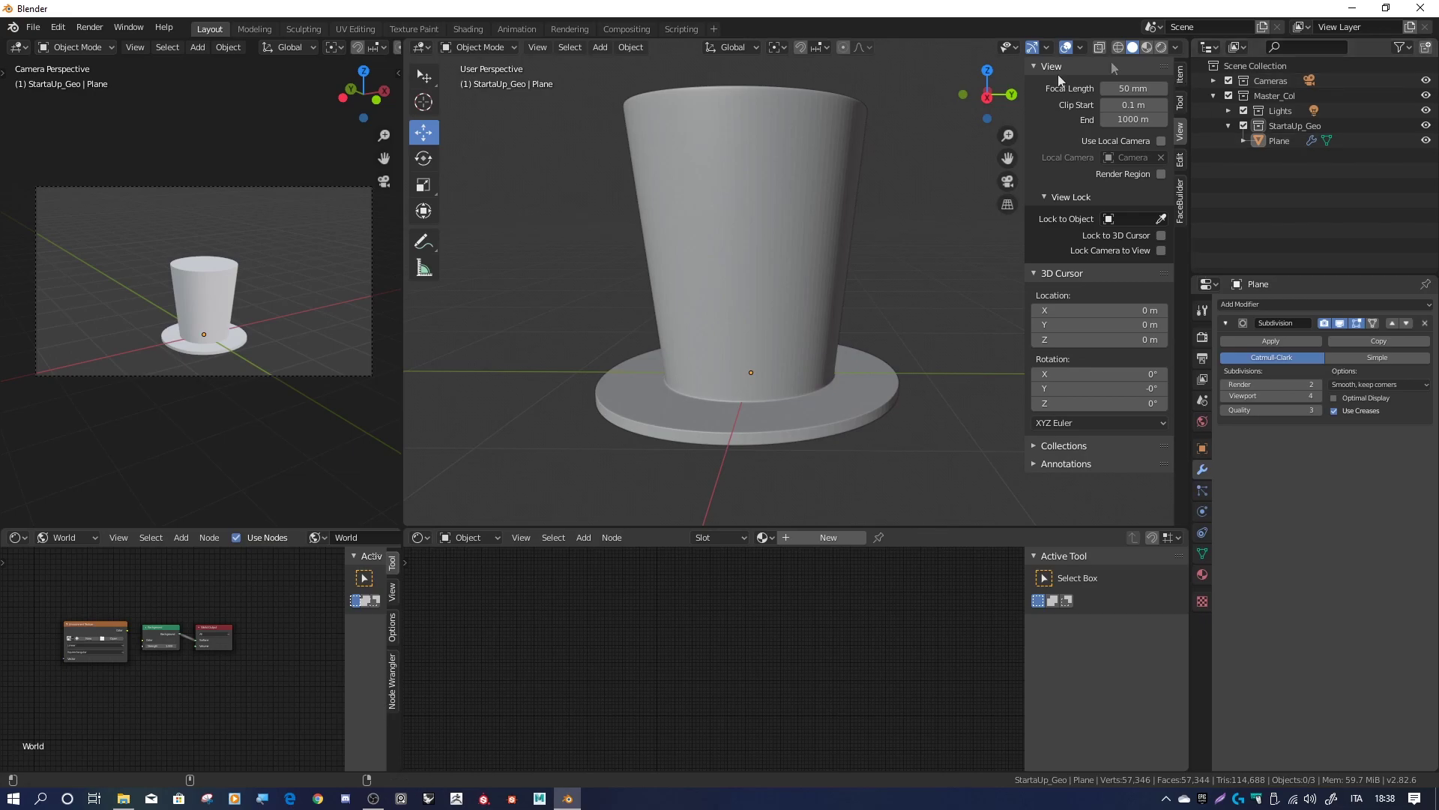
{"action": "left_click", "coordinate": [885, 245]}
{"action": "key", "text": "Tab"}
{"action": "middle_click_drag", "start_coordinate": [885, 246], "coordinate": [724, 367]}
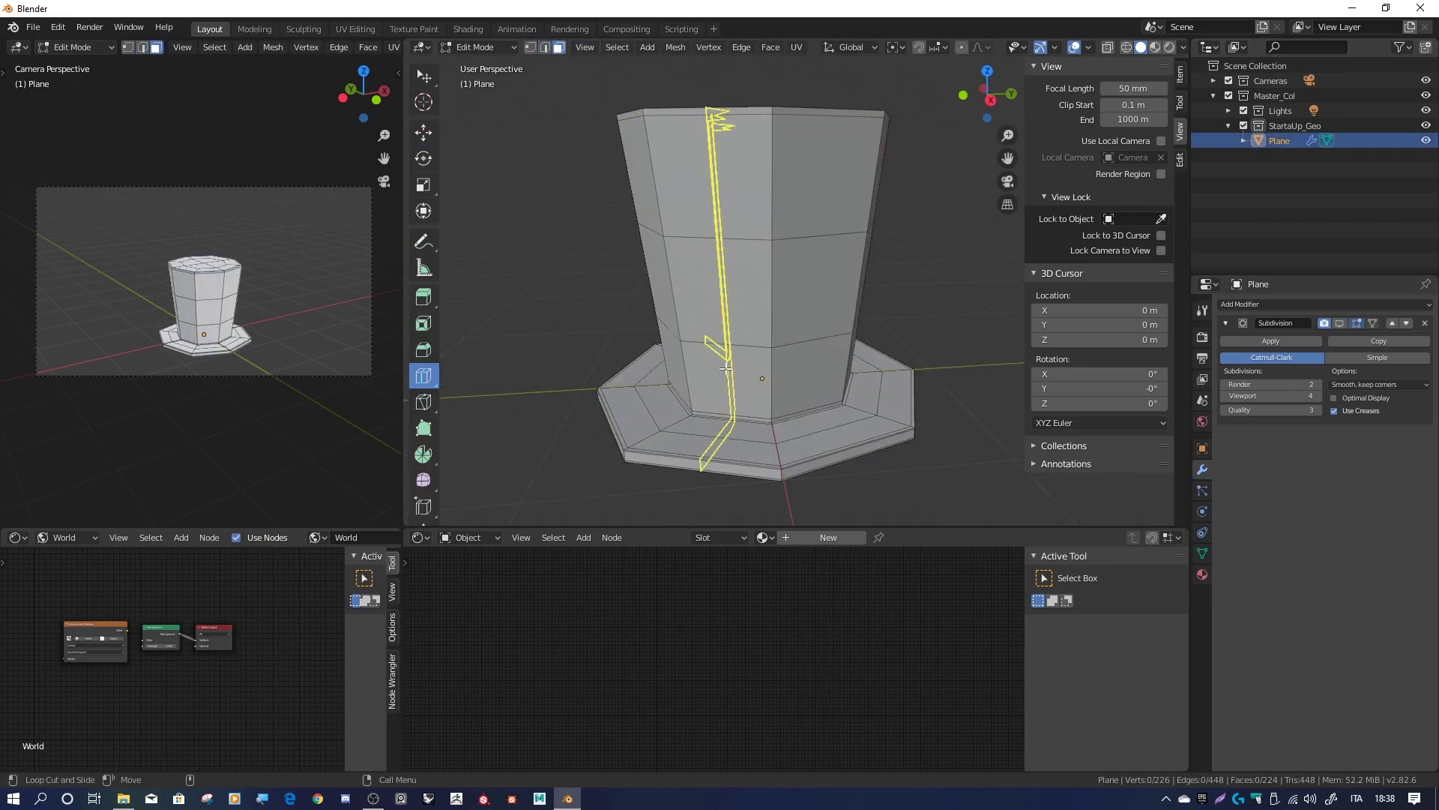
Cut a loop near the crown base and select the lower ring of crown faces
{"action": "left_click", "coordinate": [701, 375], "text": "alt"}
{"action": "left_click", "coordinate": [720, 240], "text": "alt"}
{"action": "left_click", "coordinate": [742, 367], "text": "alt"}
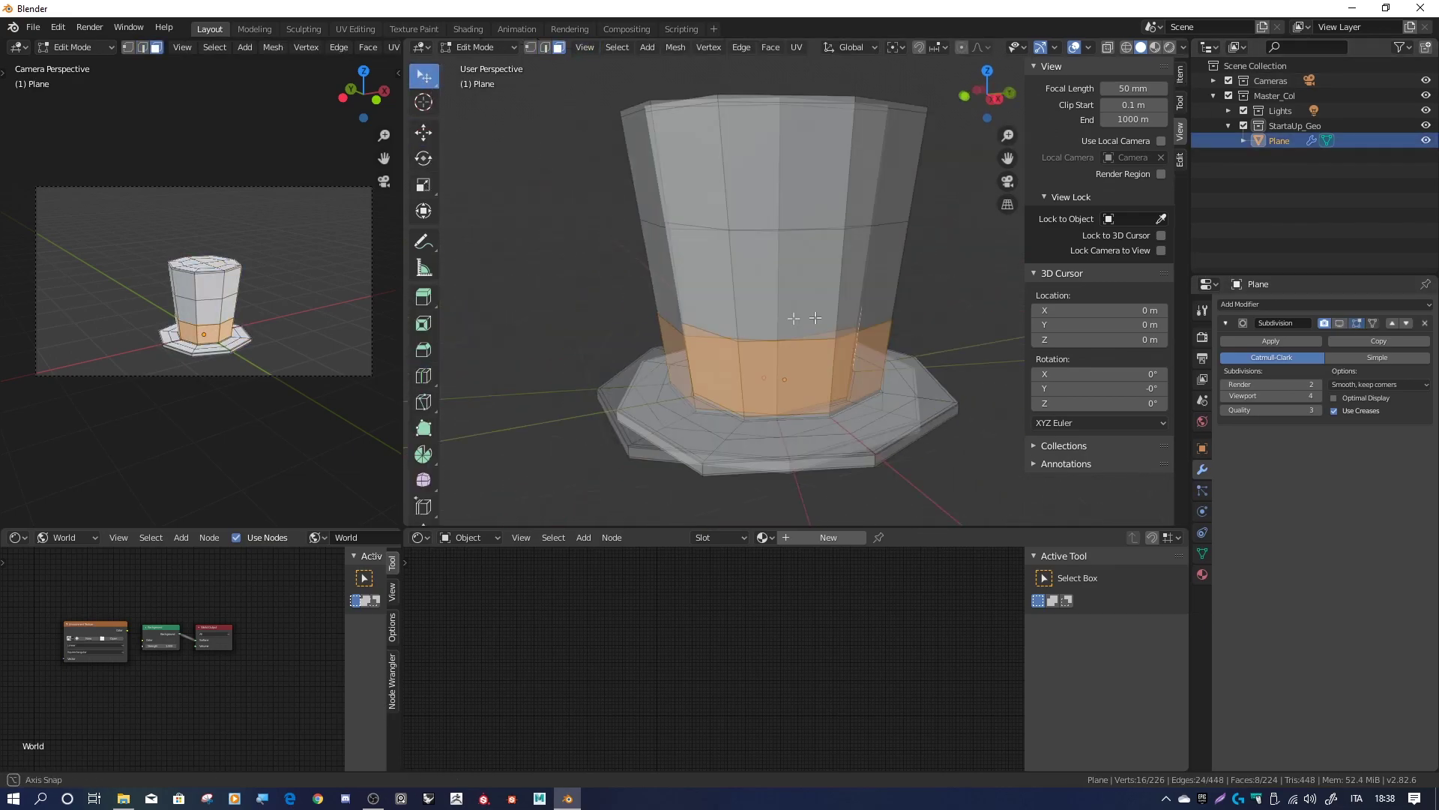
{"action": "middle_click_drag", "start_coordinate": [742, 367], "coordinate": [772, 287]}
{"action": "scroll", "coordinate": [802, 304], "scroll_direction": "up", "scroll_amount": 3}
Separate the selected face ring into its own object, Plane.001
{"action": "left_click", "coordinate": [676, 47]}
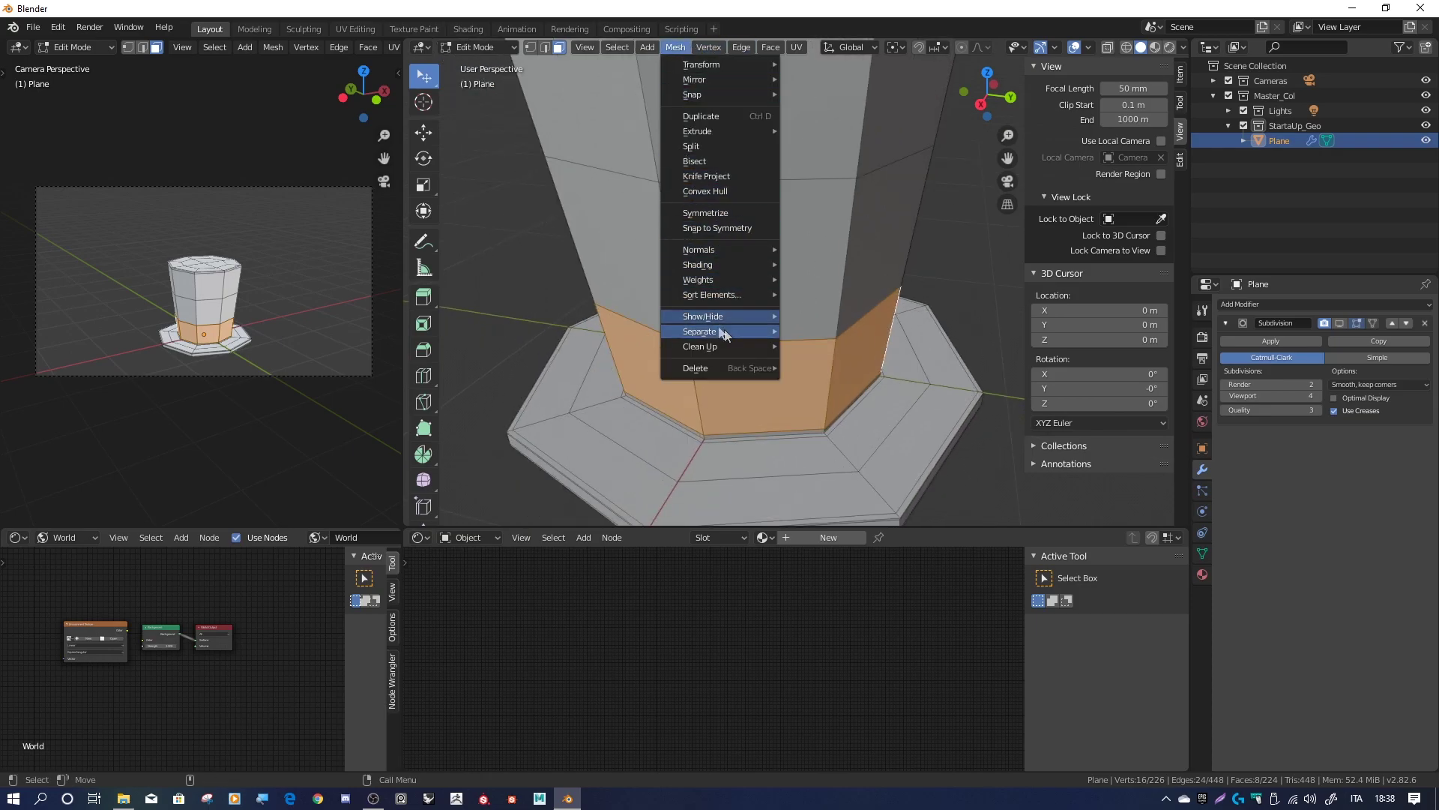
{"action": "left_click", "coordinate": [810, 323]}
{"action": "middle_click_drag", "start_coordinate": [809, 322], "coordinate": [738, 275]}
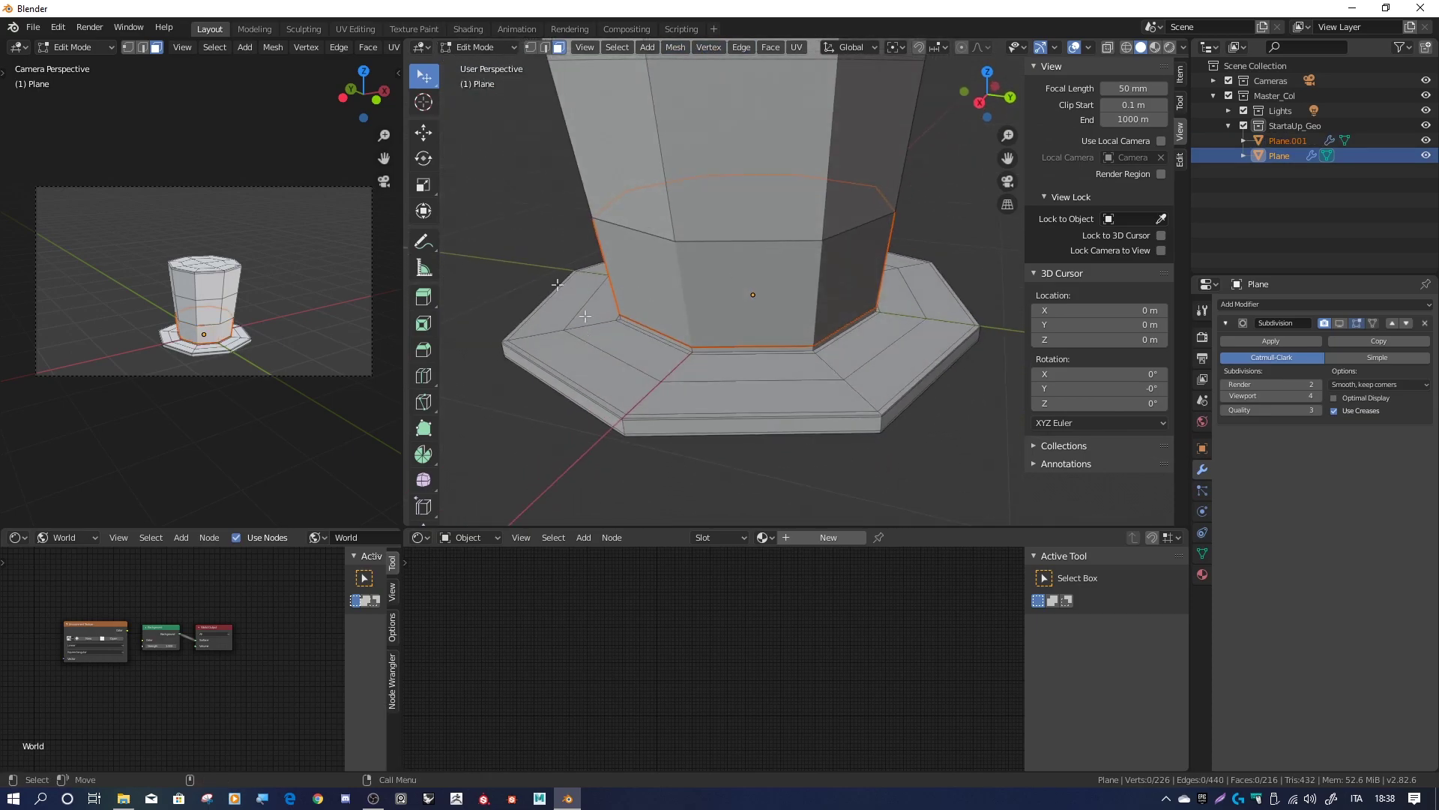
{"action": "scroll", "coordinate": [517, 142], "scroll_direction": "down", "scroll_amount": 2}
{"action": "scroll", "coordinate": [585, 195], "scroll_direction": "down", "scroll_amount": 3}
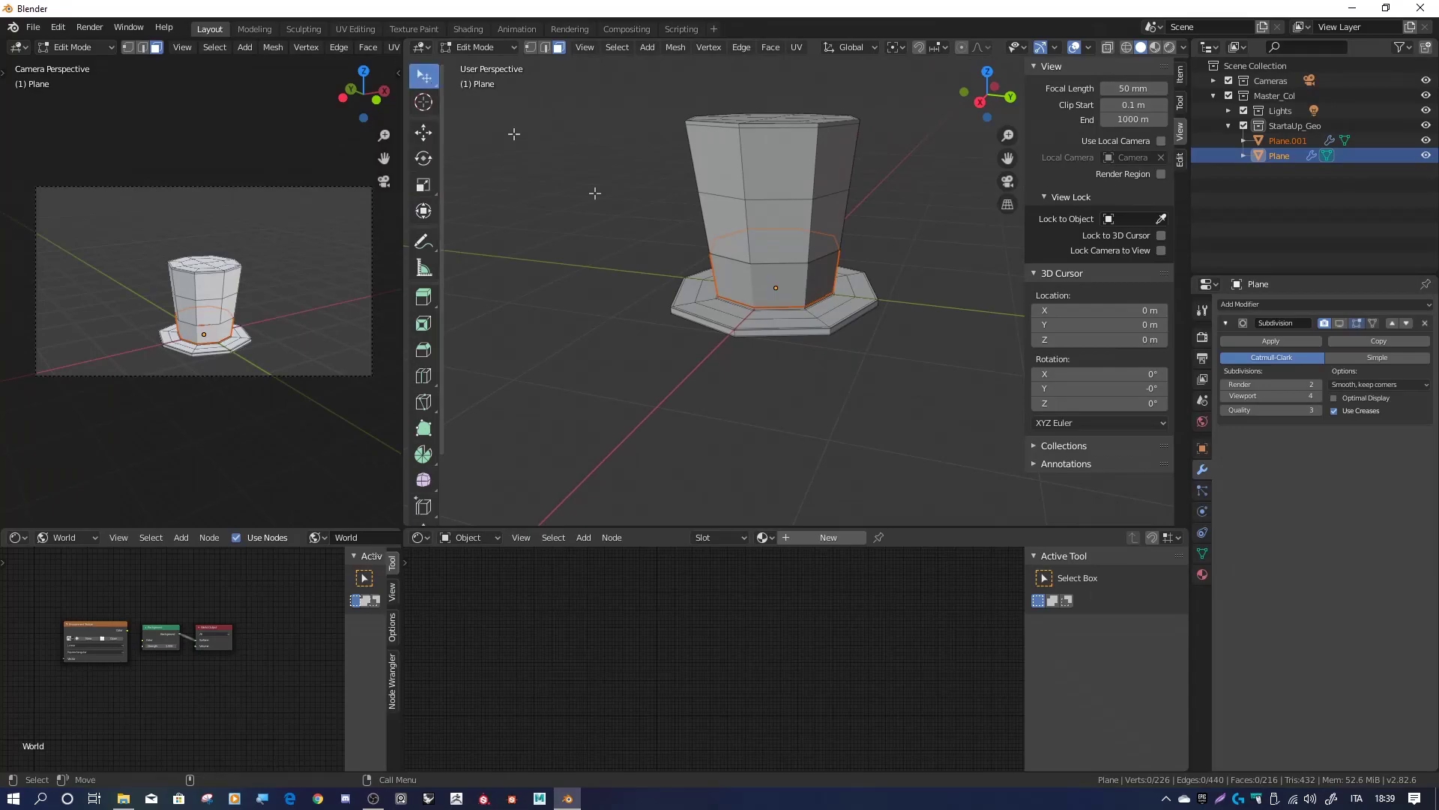
{"action": "left_click", "coordinate": [674, 265]}
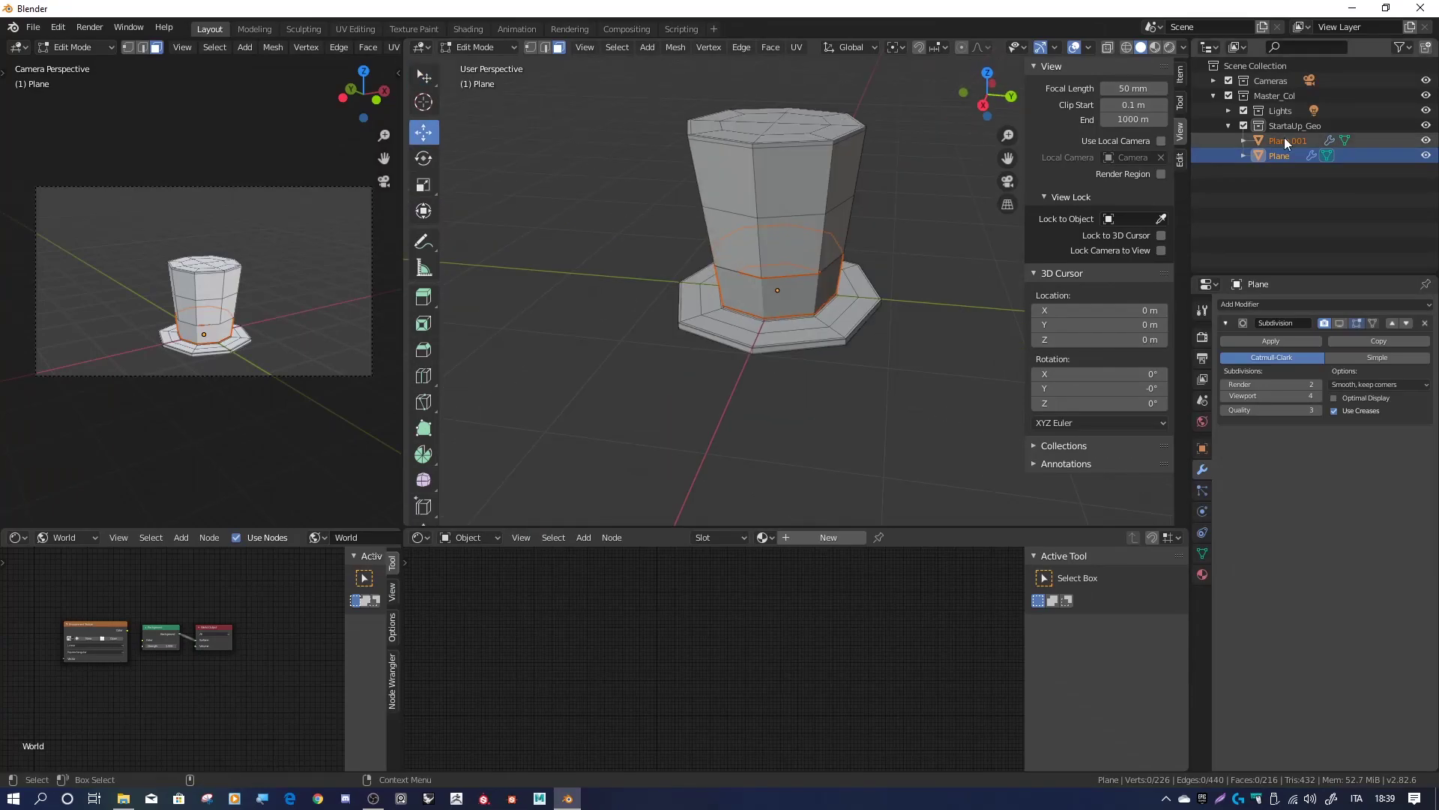
{"action": "middle_click_drag", "start_coordinate": [862, 235], "coordinate": [928, 254]}
Select Plane.001 and scale it down to 0.9454 around the crown
{"action": "left_click", "coordinate": [423, 132]}
{"action": "left_click", "coordinate": [731, 172]}
{"action": "key", "text": "Tab"}
{"action": "left_click", "coordinate": [811, 281]}
{"action": "scroll", "coordinate": [811, 281], "scroll_direction": "up", "scroll_amount": 3}
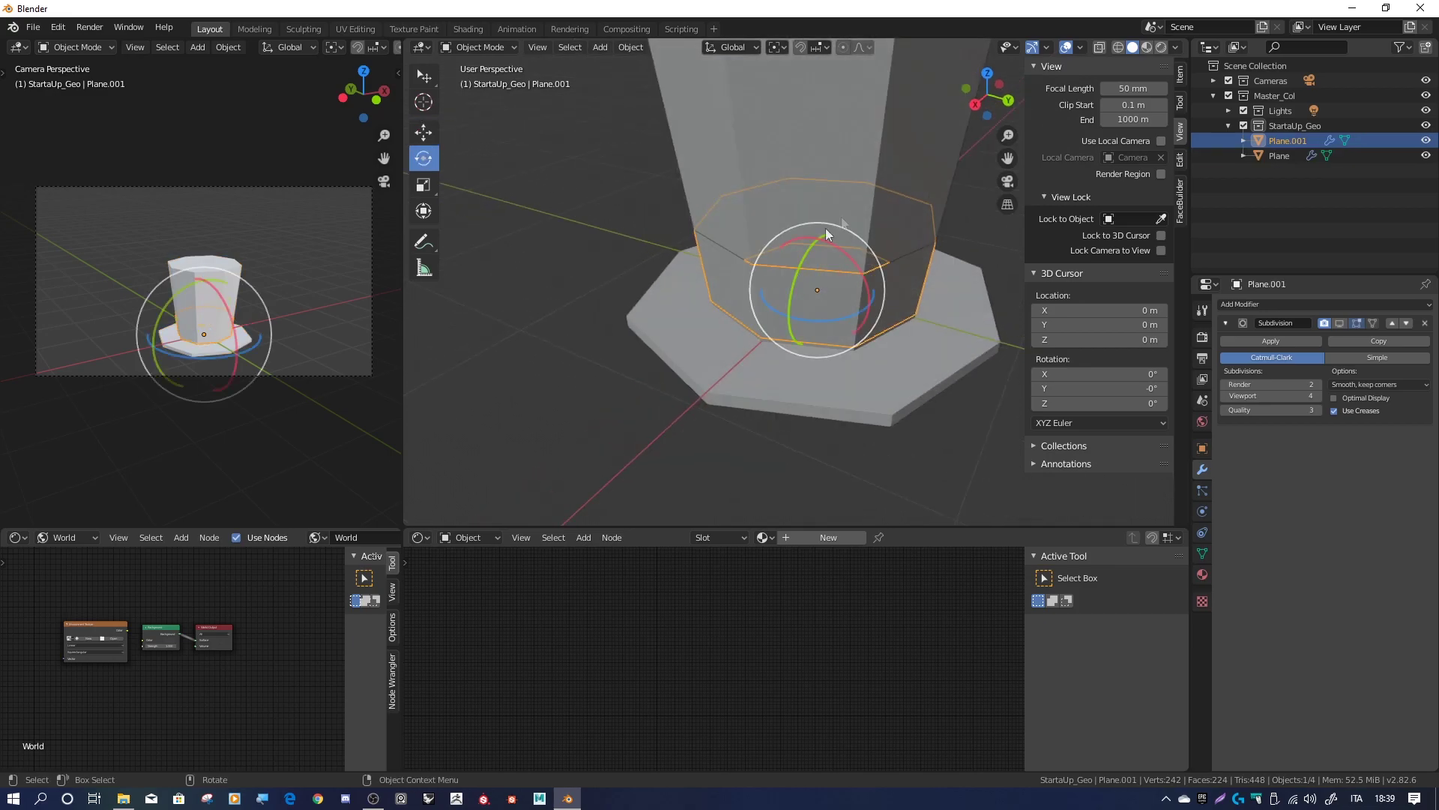
{"action": "key", "text": "shift+space"}
{"action": "key", "text": "s"}
{"action": "middle_click_drag", "start_coordinate": [817, 237], "coordinate": [844, 355]}
{"action": "left_click_drag", "start_coordinate": [827, 334], "coordinate": [825, 326]}
{"action": "mouse_move", "coordinate": [825, 326]}
{"action": "middle_mouse_down"}
{"action": "mouse_move", "coordinate": [694, 353]}
{"action": "mouse_move", "coordinate": [657, 304]}
{"action": "middle_mouse_up"}
Select the hat along with the ring and pick a crown side face in Edit Mode
{"action": "left_click", "coordinate": [668, 309], "text": "shift"}
{"action": "key", "text": "Tab"}
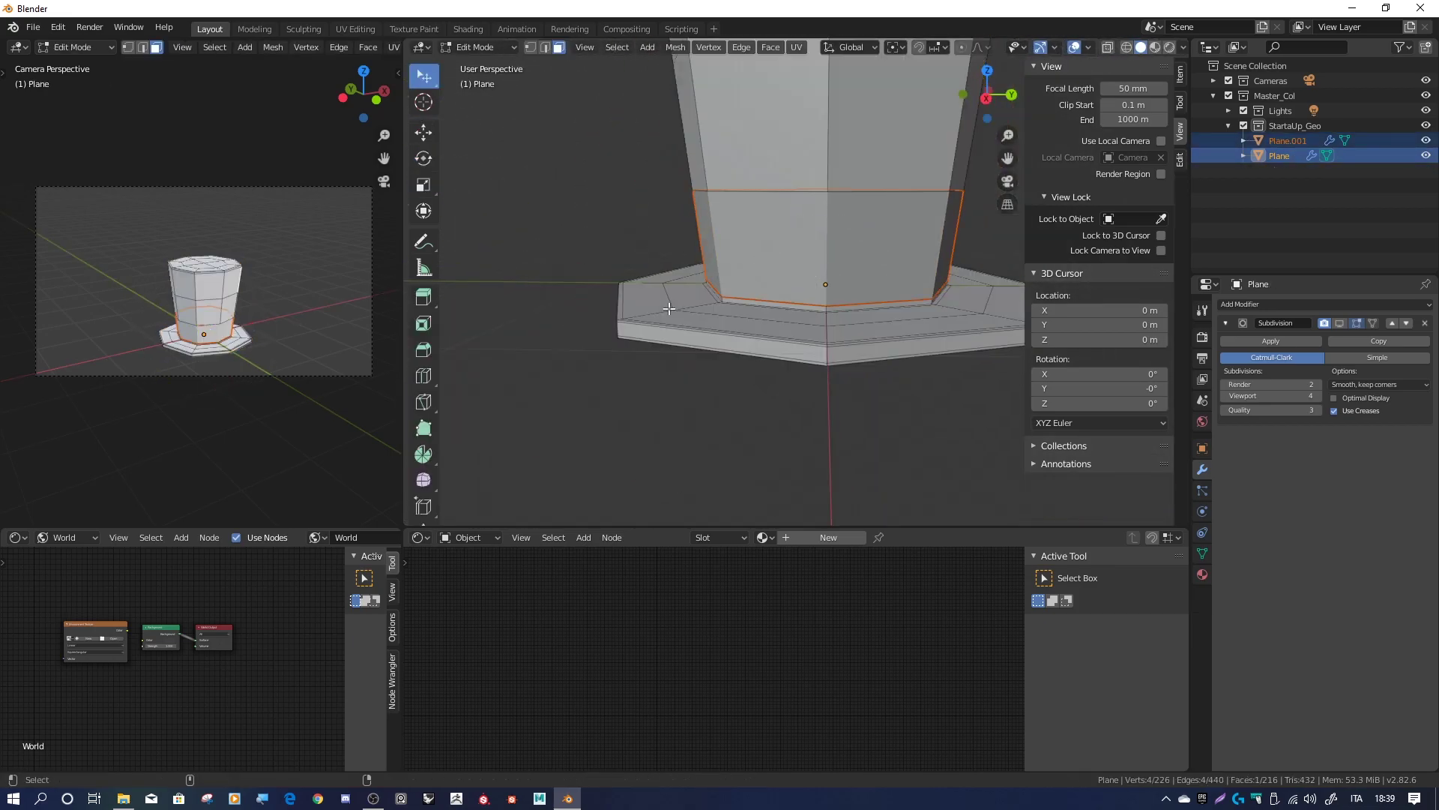
{"action": "left_click", "coordinate": [893, 251]}
{"action": "mouse_move", "coordinate": [892, 251]}
{"action": "middle_mouse_down"}
{"action": "mouse_move", "coordinate": [766, 232]}
{"action": "mouse_move", "coordinate": [802, 266]}
{"action": "middle_mouse_up"}
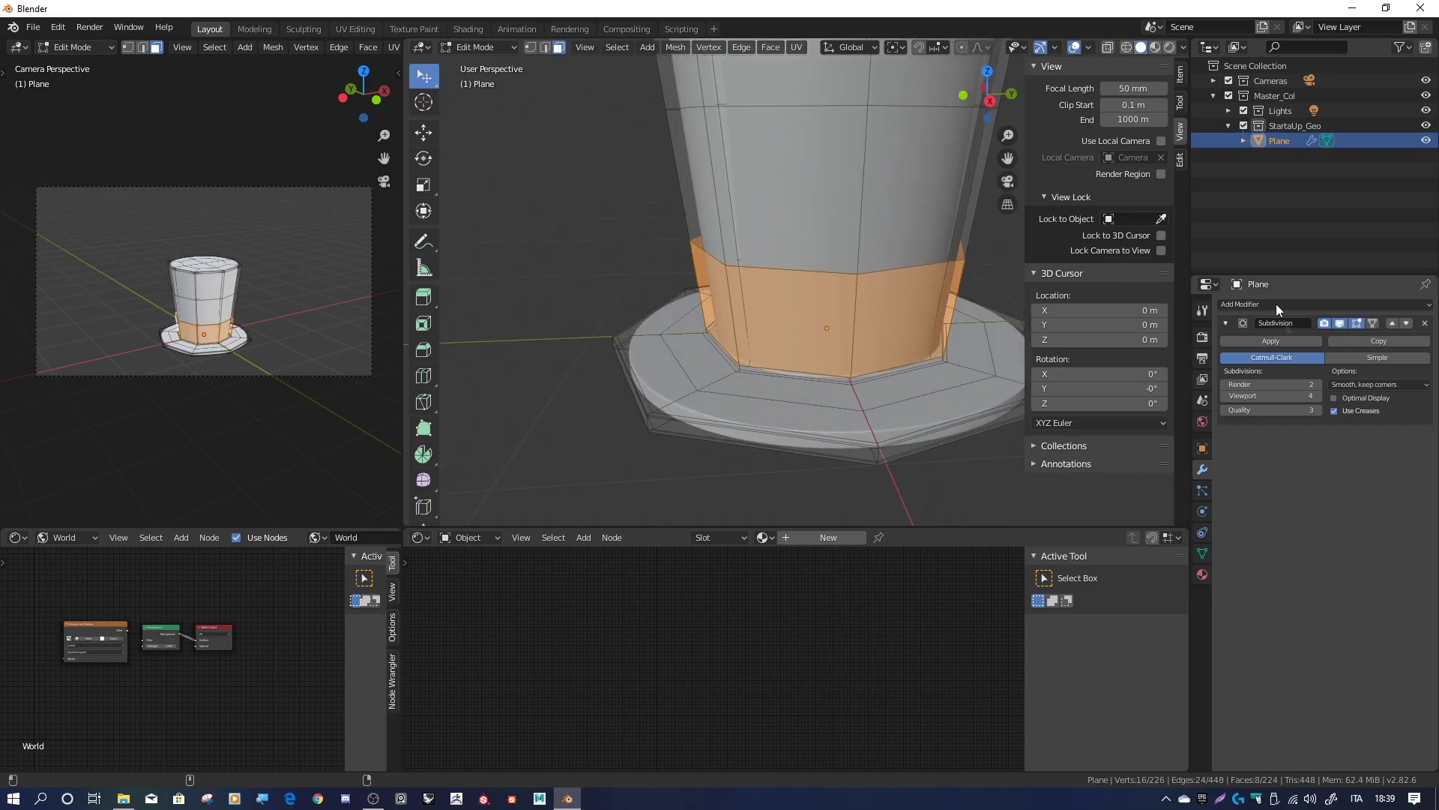
{"action": "left_click", "coordinate": [674, 46]}
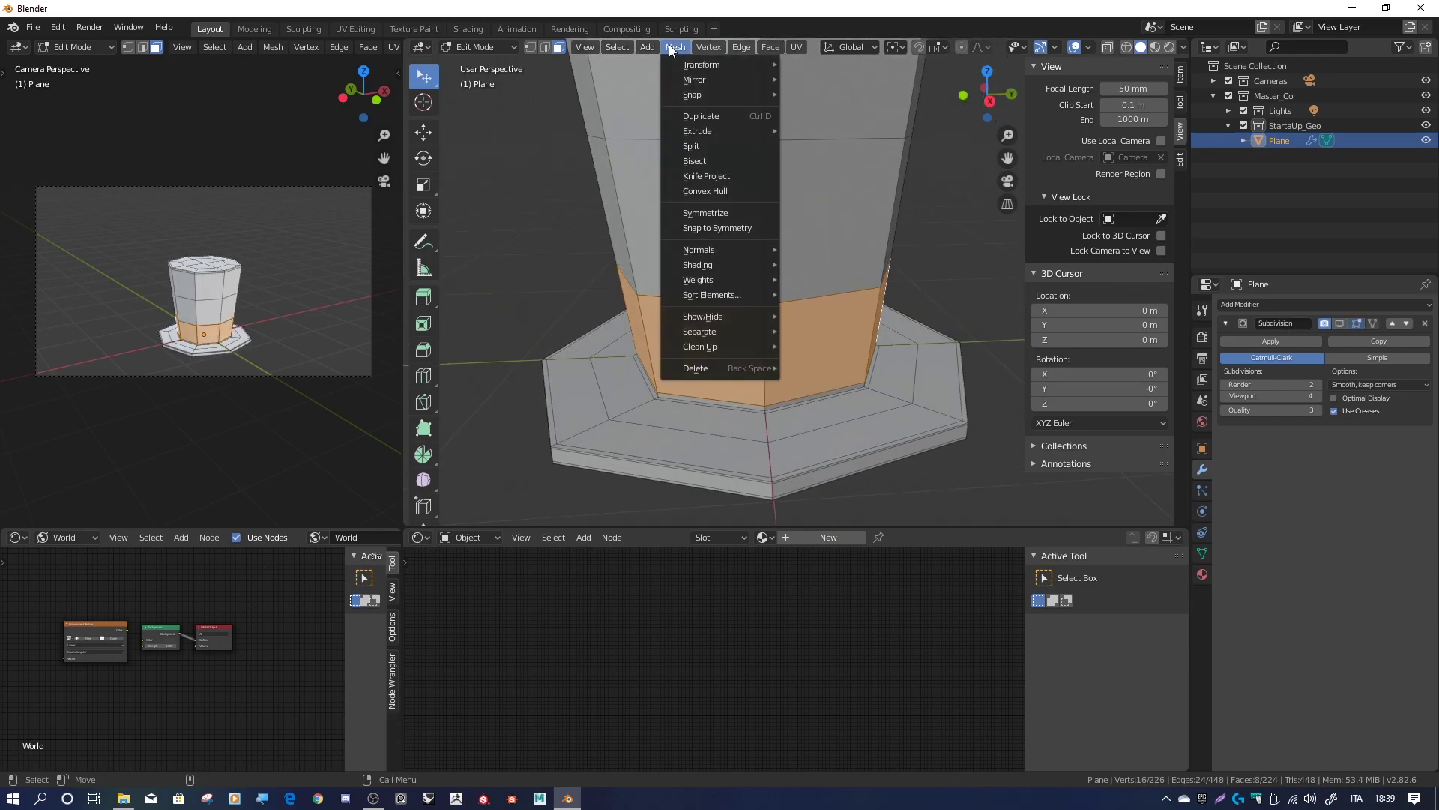
Duplicate the selected band faces in place and shrink the ring slightly horizontally
{"action": "left_click", "coordinate": [715, 118]}
{"action": "right_click", "coordinate": [712, 116]}
{"action": "middle_click_drag", "start_coordinate": [690, 97], "coordinate": [650, 61]}
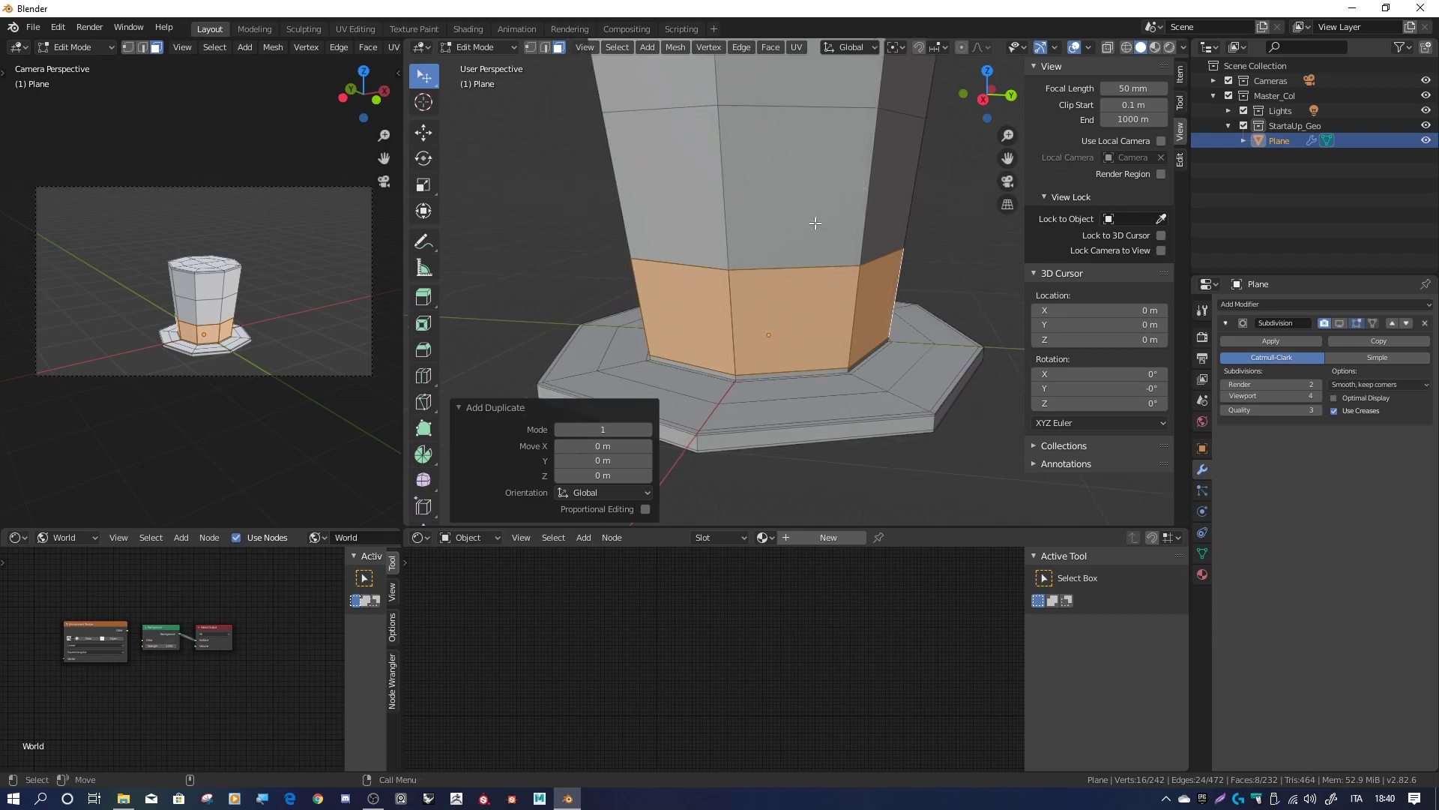
{"action": "key", "text": "s"}
{"action": "key", "text": "shift+z"}
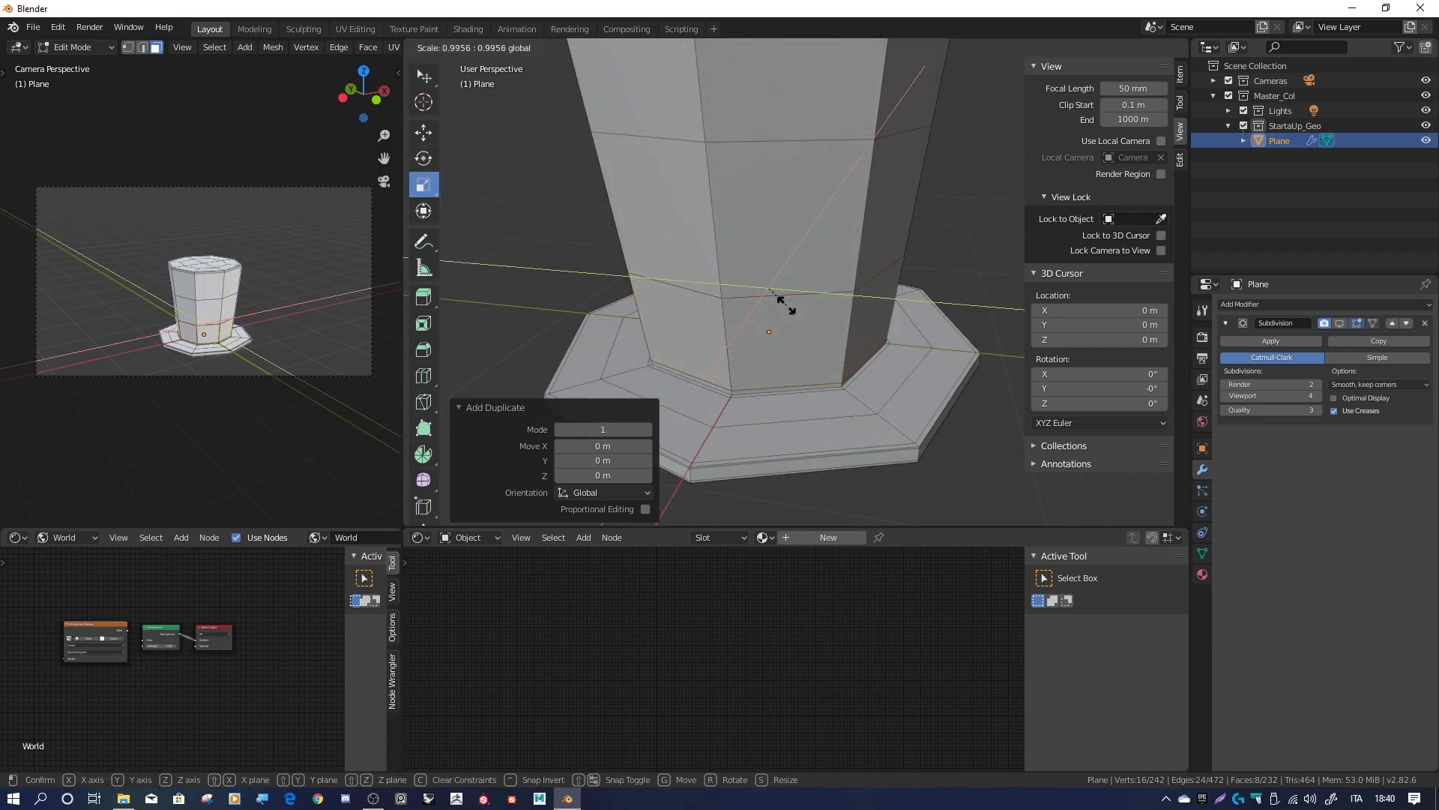
{"action": "left_click", "coordinate": [780, 303]}
{"action": "mouse_move", "coordinate": [779, 303]}
{"action": "middle_mouse_down"}
{"action": "mouse_move", "coordinate": [779, 247]}
{"action": "mouse_move", "coordinate": [783, 315]}
{"action": "middle_mouse_up"}
Add a Solidify modifier with 0.04 m thickness to the hat, then undo it
{"action": "left_click", "coordinate": [1323, 303]}
{"action": "left_click", "coordinate": [1207, 509]}
{"action": "left_click_drag", "start_coordinate": [1271, 485], "coordinate": [1297, 485]}
{"action": "mouse_move", "coordinate": [862, 360]}
{"action": "middle_mouse_down"}
{"action": "mouse_move", "coordinate": [902, 384]}
{"action": "mouse_move", "coordinate": [815, 321]}
{"action": "mouse_move", "coordinate": [847, 308]}
{"action": "mouse_move", "coordinate": [734, 312]}
{"action": "mouse_move", "coordinate": [749, 322]}
{"action": "middle_mouse_up"}
{"action": "key", "text": "ctrl+z"}
{"action": "key", "text": "ctrl+z"}
Show the unsmoothed mesh and select the face ring at the crown's base
{"action": "left_click", "coordinate": [1340, 323]}
{"action": "left_click", "coordinate": [847, 307]}
{"action": "left_click", "coordinate": [783, 330], "text": "alt"}
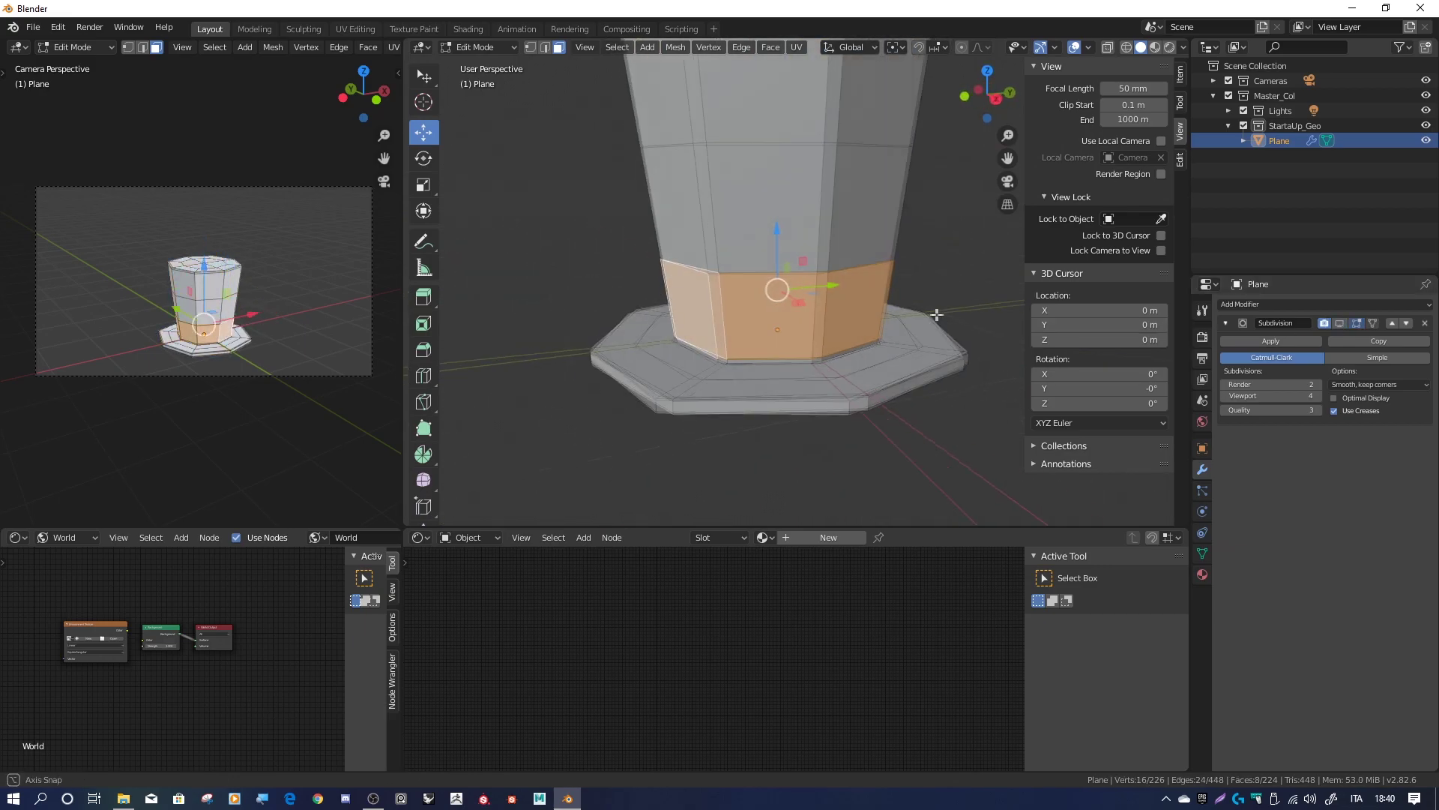
Duplicate the face ring in place, separate it into a new object, and return to Object Mode
{"action": "left_click", "coordinate": [675, 46]}
{"action": "left_click", "coordinate": [701, 116]}
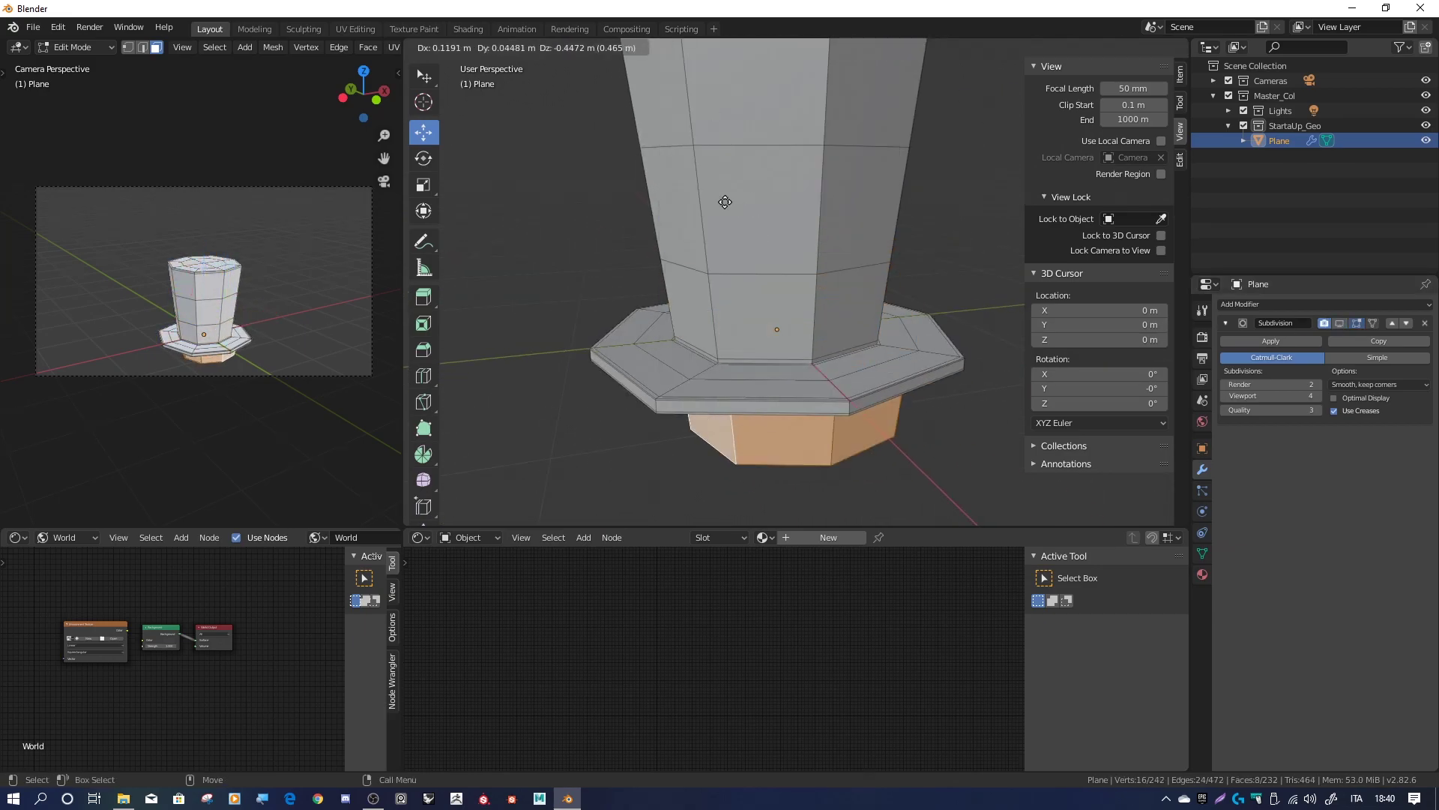
{"action": "key", "text": "Escape"}
{"action": "left_click", "coordinate": [676, 46]}
{"action": "left_click", "coordinate": [780, 315]}
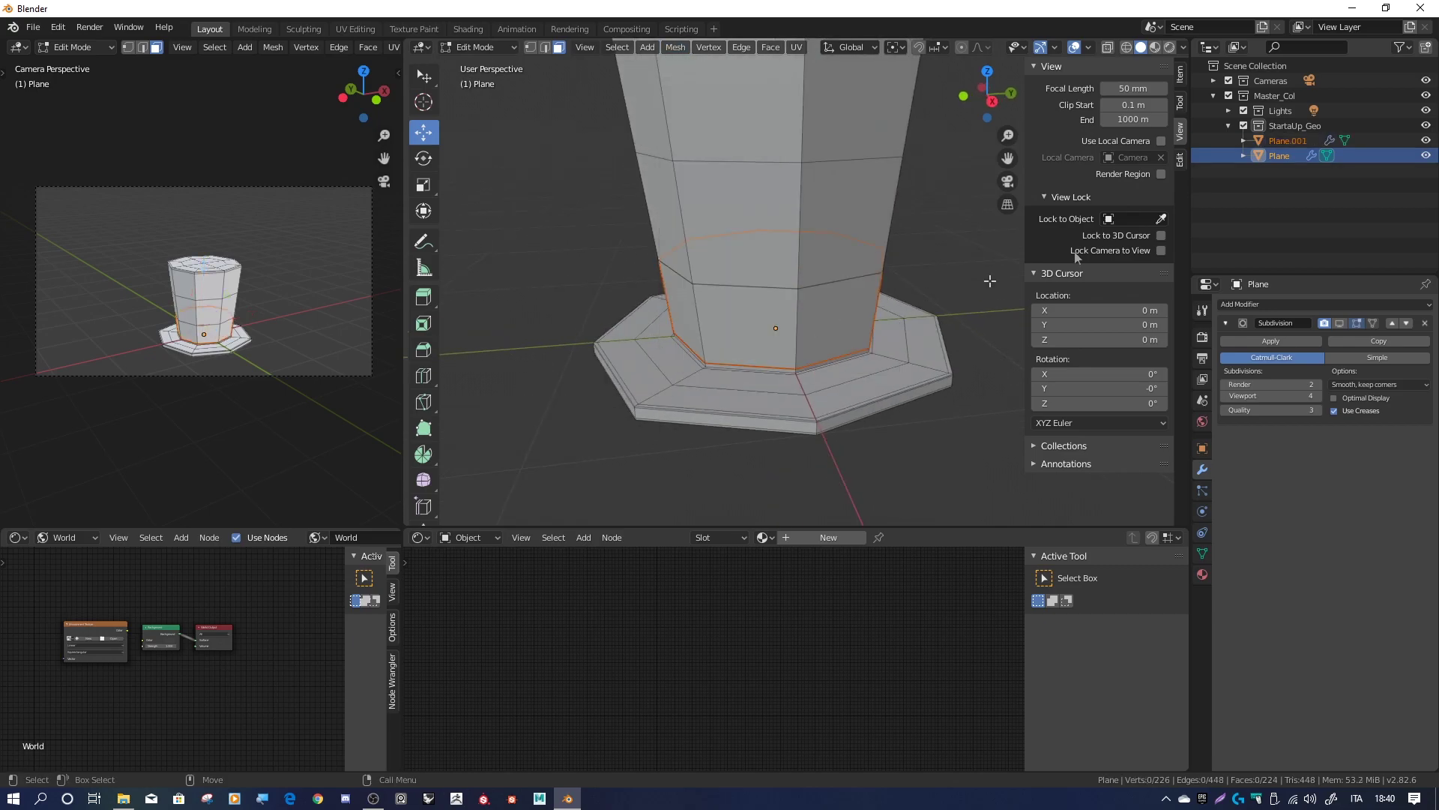
{"action": "middle_click_drag", "start_coordinate": [881, 159], "coordinate": [801, 213]}
{"action": "key", "text": "Tab"}
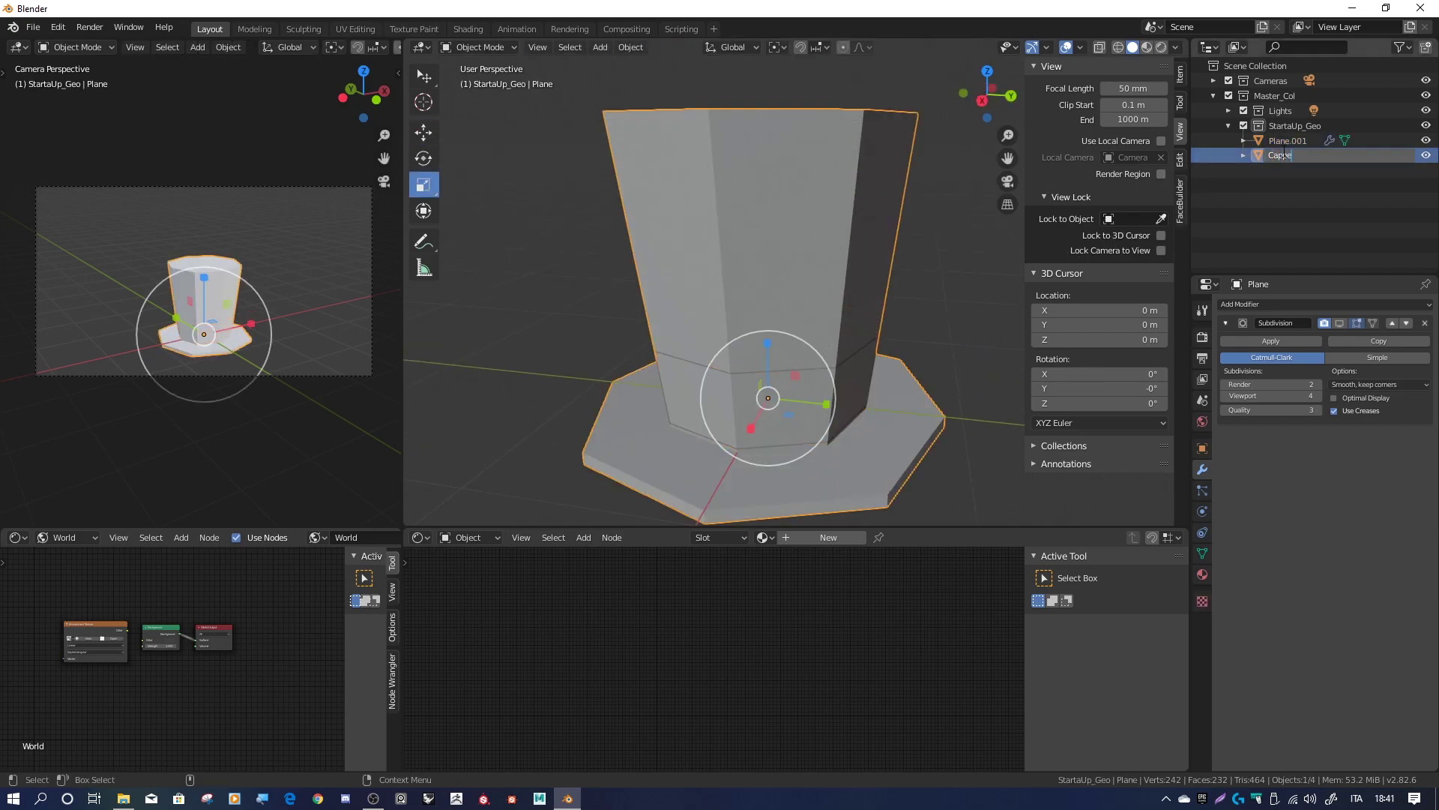
Select the Plane.001 band and shrink it slightly to 0.941
{"action": "left_click", "coordinate": [597, 407]}
{"action": "mouse_move", "coordinate": [597, 406]}
{"action": "middle_mouse_down"}
{"action": "mouse_move", "coordinate": [686, 295]}
{"action": "mouse_move", "coordinate": [739, 360]}
{"action": "middle_mouse_up"}
{"action": "left_click_drag", "start_coordinate": [738, 359], "coordinate": [745, 368]}
{"action": "mouse_move", "coordinate": [744, 368]}
{"action": "middle_mouse_down"}
{"action": "mouse_move", "coordinate": [771, 245]}
{"action": "mouse_move", "coordinate": [946, 146]}
{"action": "mouse_move", "coordinate": [878, 204]}
{"action": "mouse_move", "coordinate": [1286, 159]}
{"action": "middle_mouse_up"}
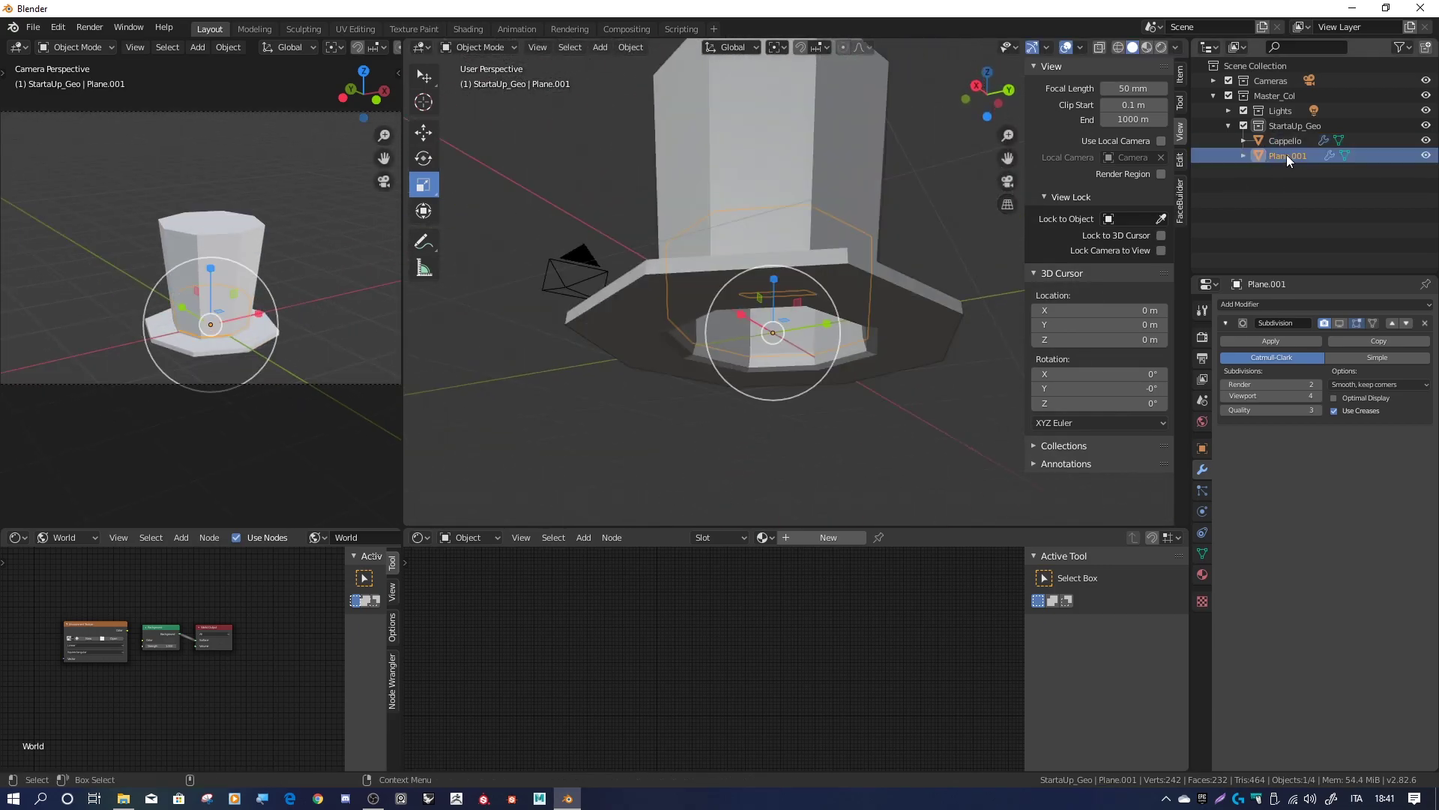
{"action": "middle_click_drag", "start_coordinate": [879, 232], "coordinate": [900, 248]}
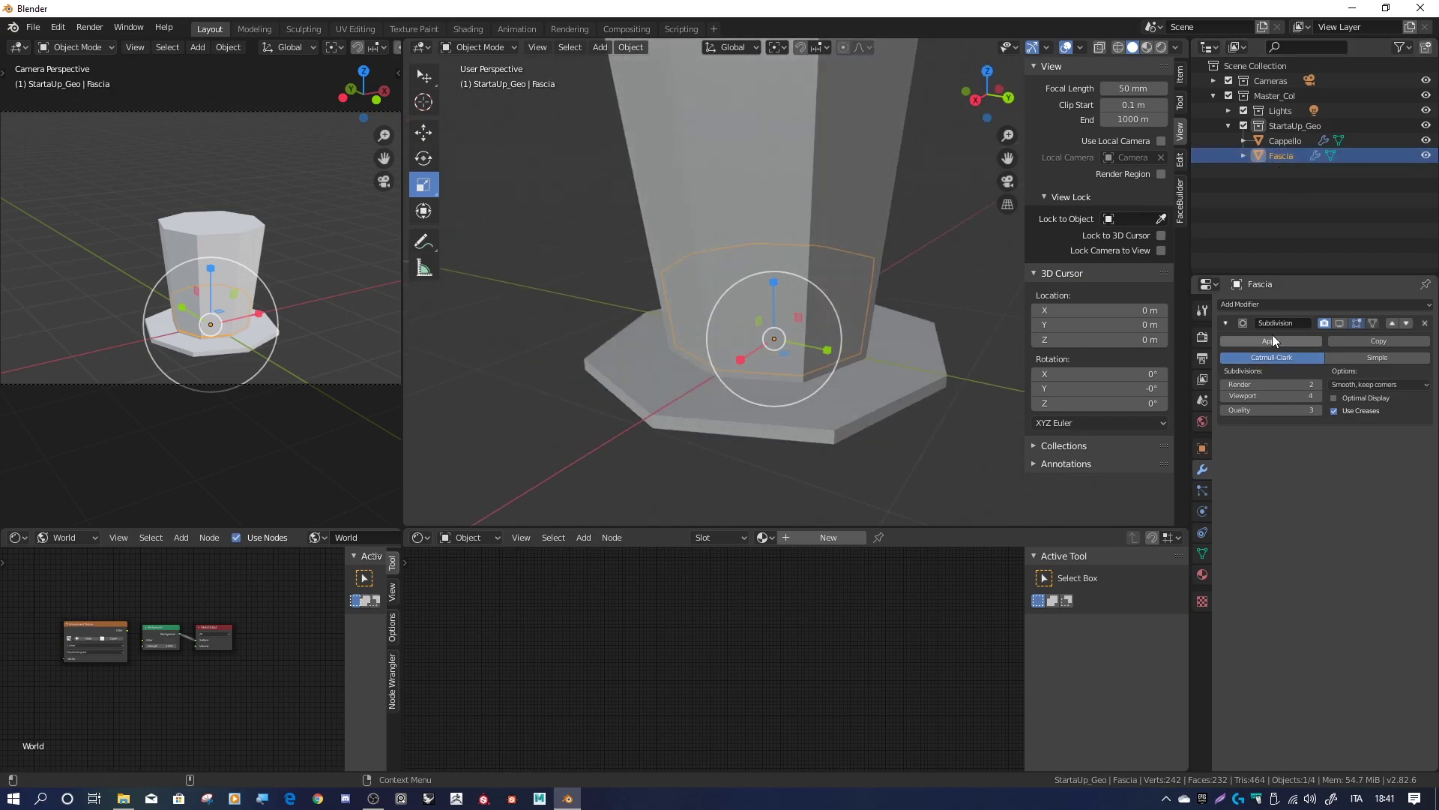
Add a Solidify modifier to the band
{"action": "left_click", "coordinate": [1275, 304]}
{"action": "left_click", "coordinate": [1207, 491]}
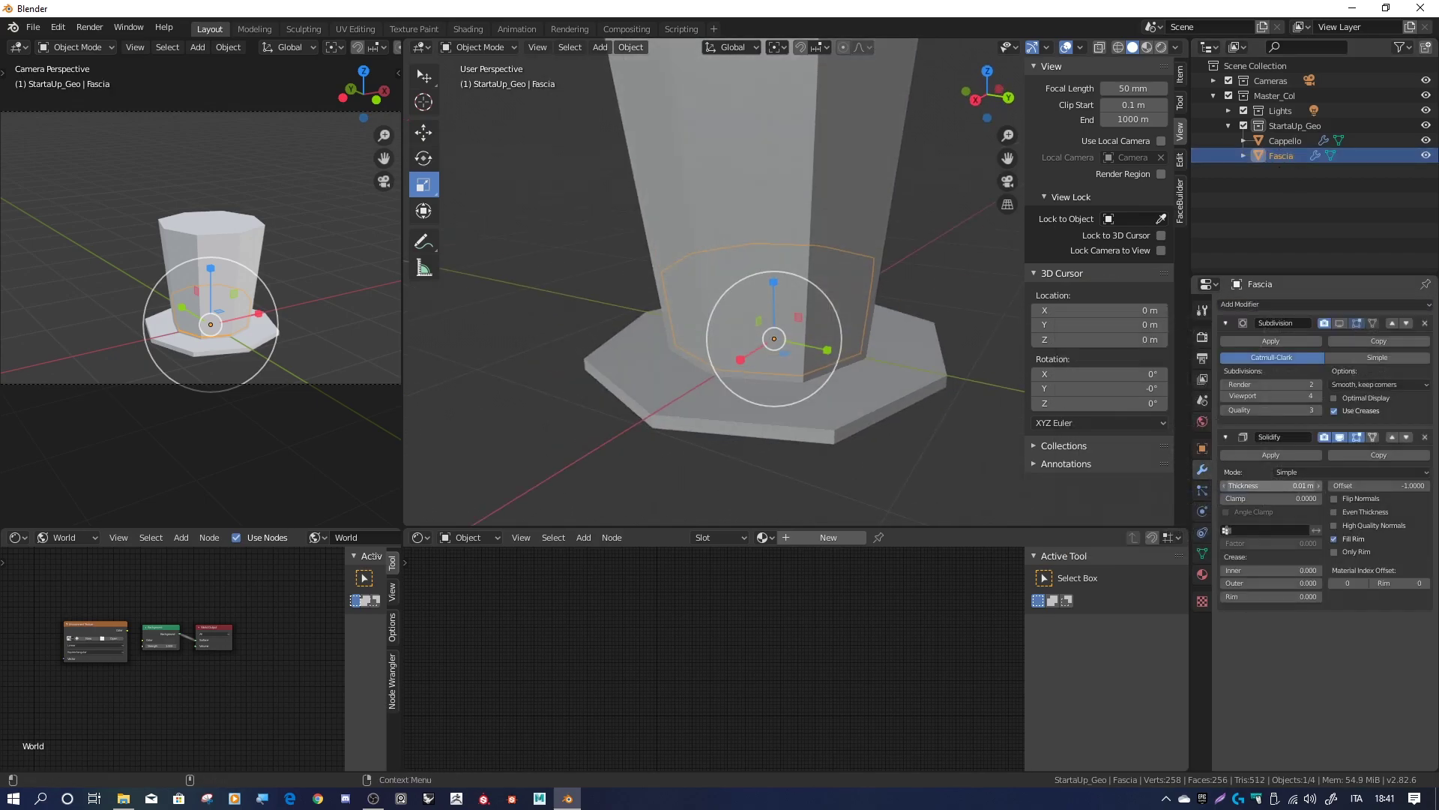
{"action": "mouse_move", "coordinate": [970, 380]}
{"action": "middle_mouse_down"}
{"action": "mouse_move", "coordinate": [860, 367]}
{"action": "mouse_move", "coordinate": [875, 347]}
{"action": "middle_mouse_up"}
Give the band's Solidify an inward thickness of -0.06 m, hiding the hat while adjusting
{"action": "left_click", "coordinate": [1426, 141]}
{"action": "scroll", "coordinate": [875, 346], "scroll_direction": "up", "scroll_amount": 3}
{"action": "left_click_drag", "start_coordinate": [1272, 485], "coordinate": [1229, 485]}
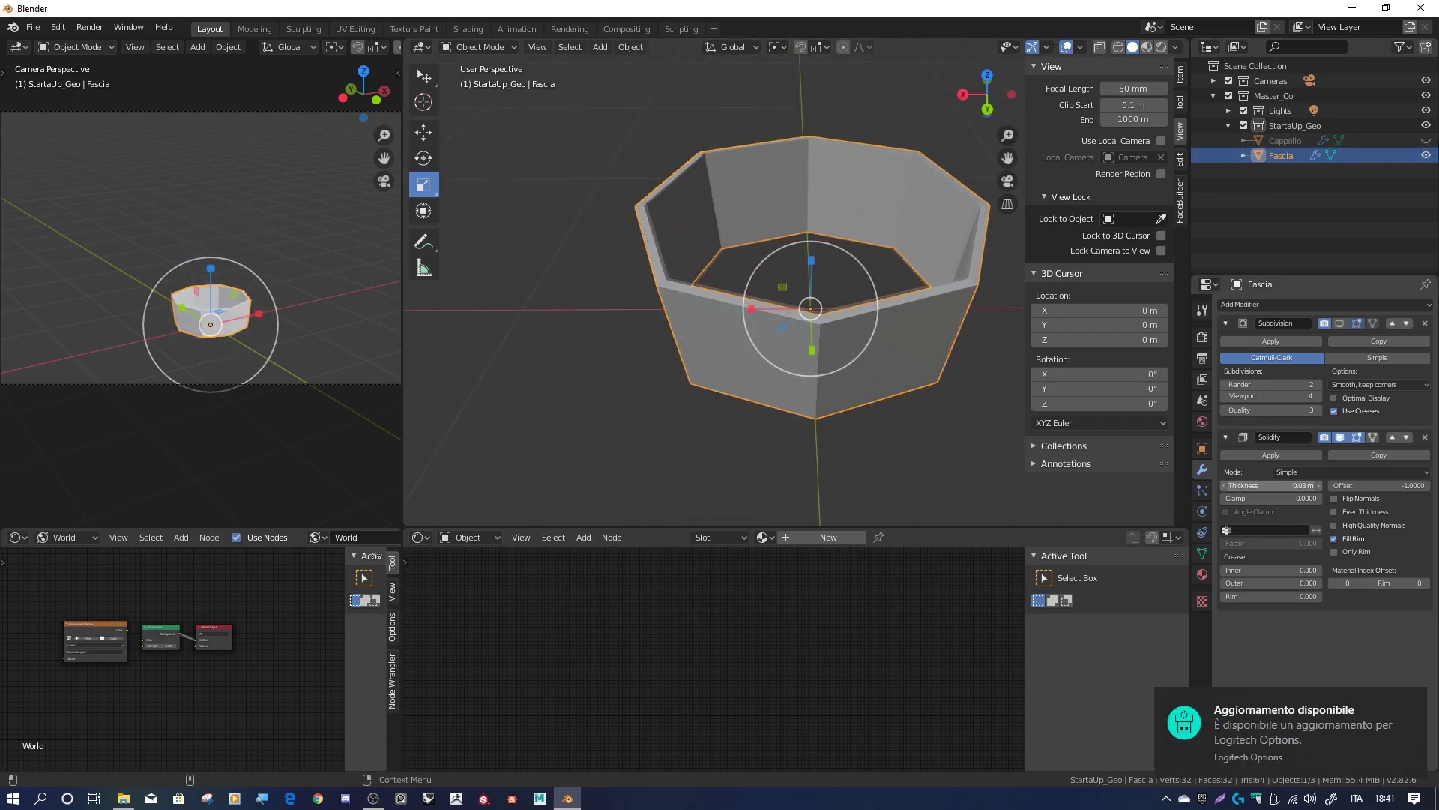
{"action": "left_click", "coordinate": [1426, 141]}
{"action": "middle_click_drag", "start_coordinate": [854, 300], "coordinate": [844, 298]}
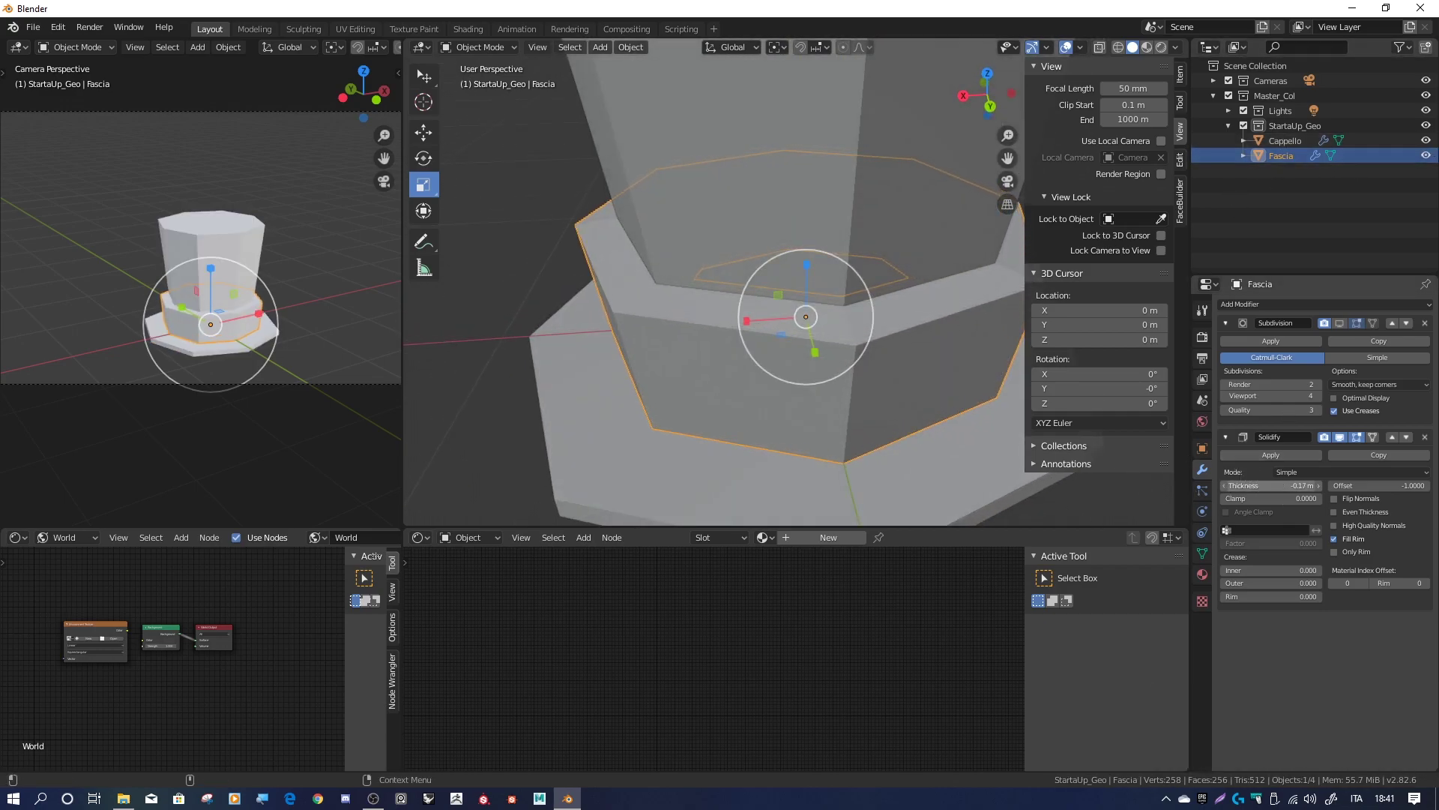
{"action": "left_click_drag", "start_coordinate": [1272, 486], "coordinate": [1297, 485]}
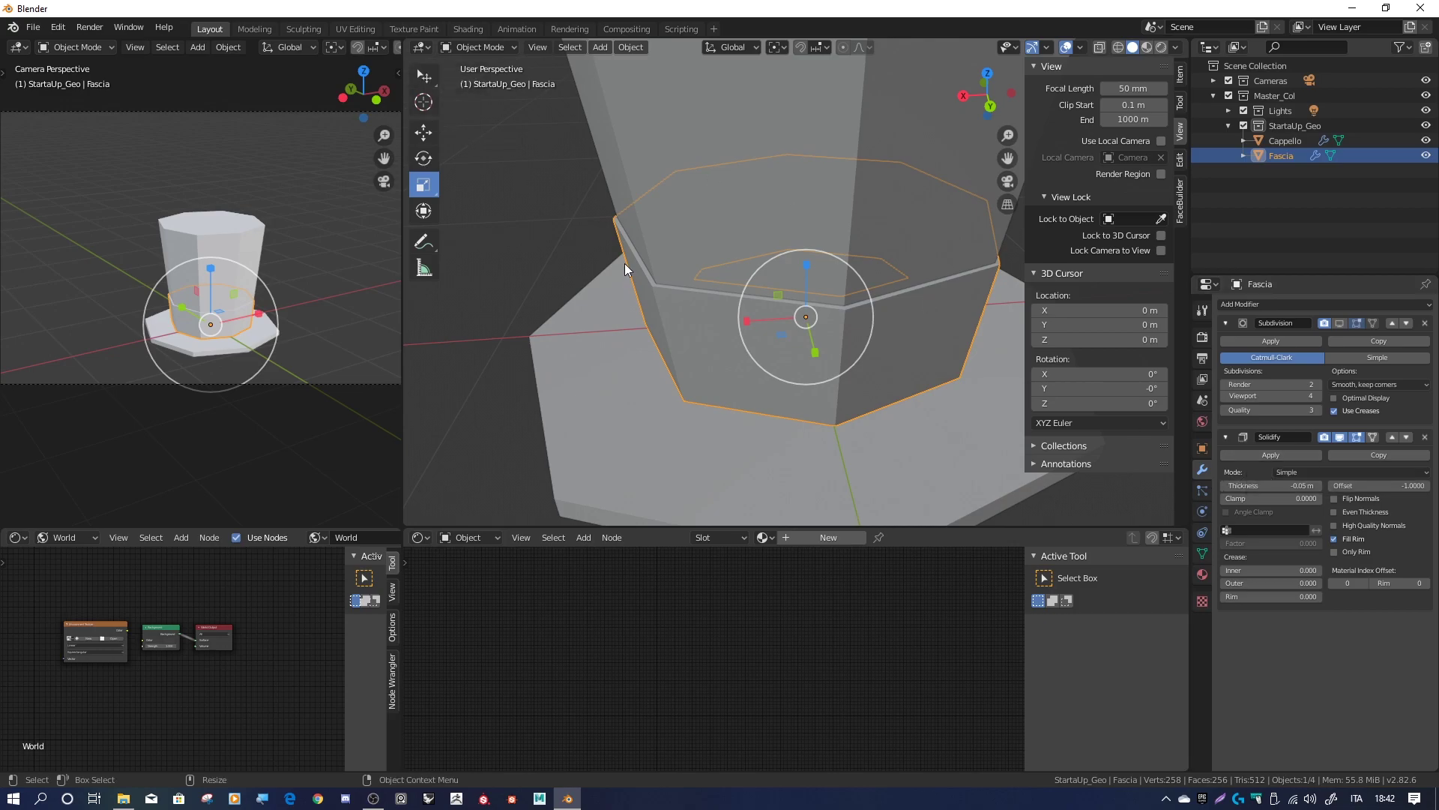
Add two loop cuts near the band's rims in Edit Mode
{"action": "key", "text": "Tab"}
{"action": "left_click", "coordinate": [1080, 47]}
{"action": "left_click", "coordinate": [423, 375]}
{"action": "left_click_drag", "start_coordinate": [659, 285], "coordinate": [654, 246]}
{"action": "left_click", "coordinate": [710, 410]}
{"action": "mouse_move", "coordinate": [710, 410]}
{"action": "middle_mouse_down"}
{"action": "mouse_move", "coordinate": [750, 171]}
{"action": "mouse_move", "coordinate": [862, 225]}
{"action": "middle_mouse_up"}
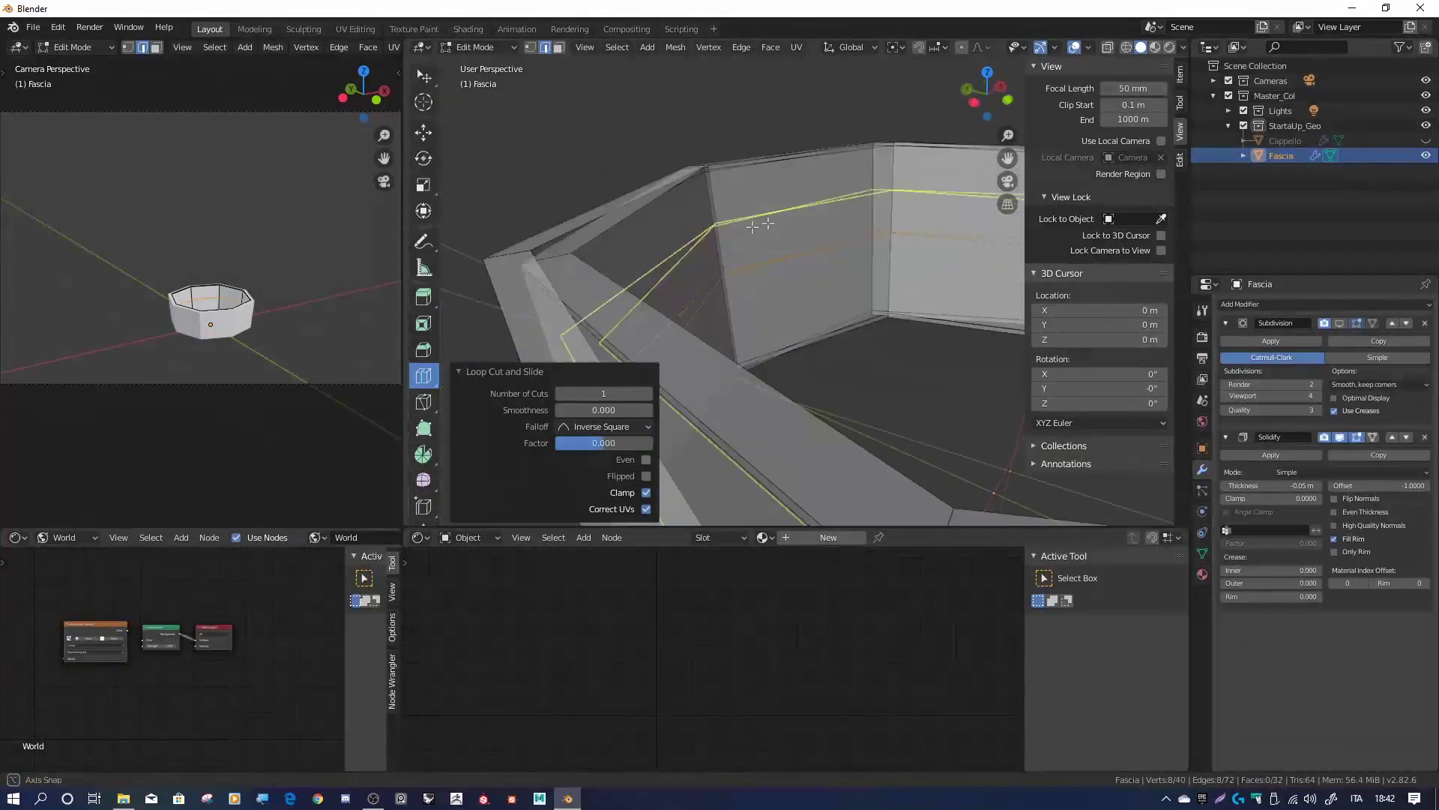
{"action": "left_click", "coordinate": [892, 214]}
{"action": "key", "text": "Tab"}
Apply the band's Solidify modifier and confirm the slid edge loop
{"action": "left_click", "coordinate": [1271, 454]}
{"action": "middle_click_drag", "start_coordinate": [525, 248], "coordinate": [588, 238]}
{"action": "key", "text": "Tab"}
{"action": "scroll", "coordinate": [607, 210], "scroll_direction": "up", "scroll_amount": 4}
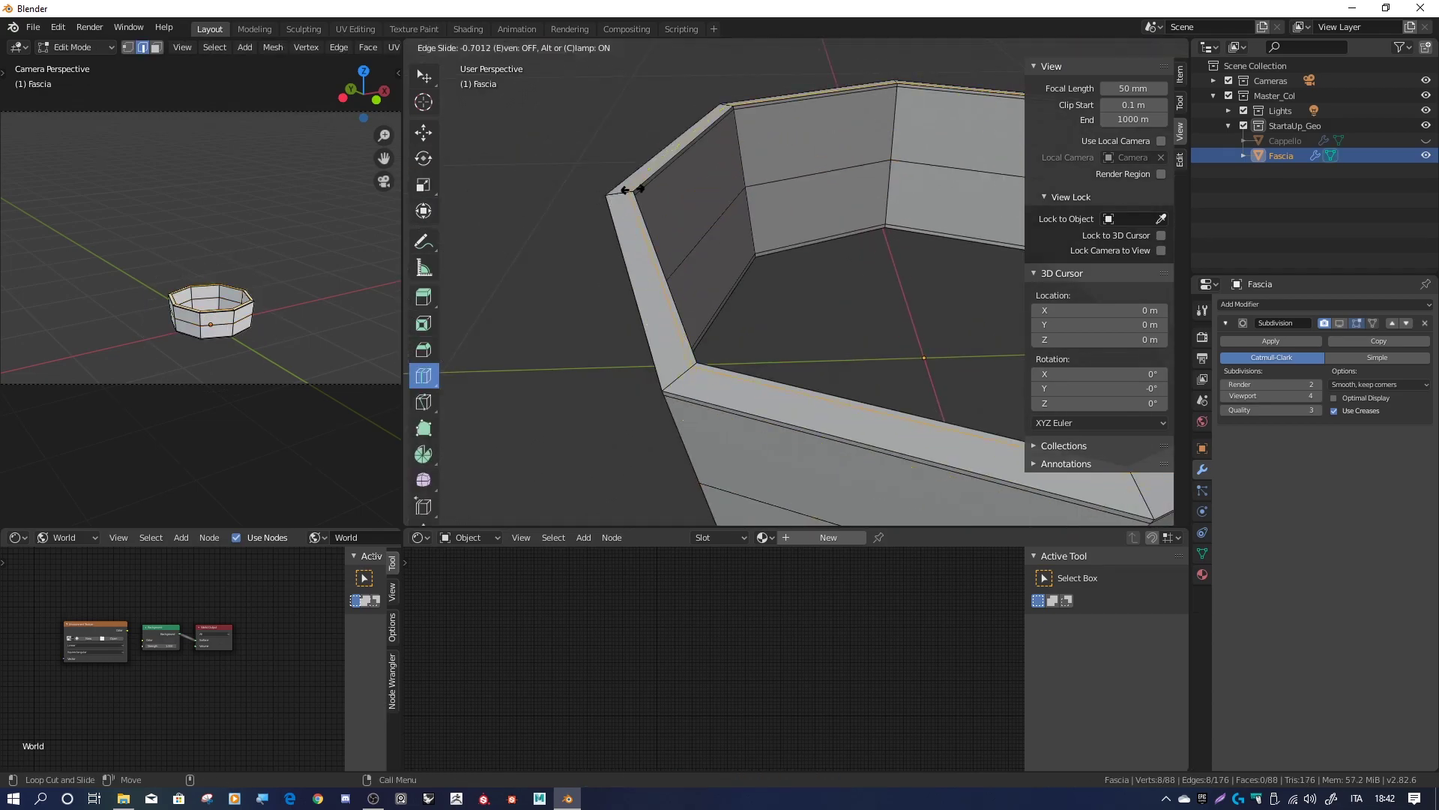
{"action": "left_click", "coordinate": [633, 190]}
{"action": "scroll", "coordinate": [611, 192], "scroll_direction": "down", "scroll_amount": 4}
{"action": "key", "text": "Tab"}
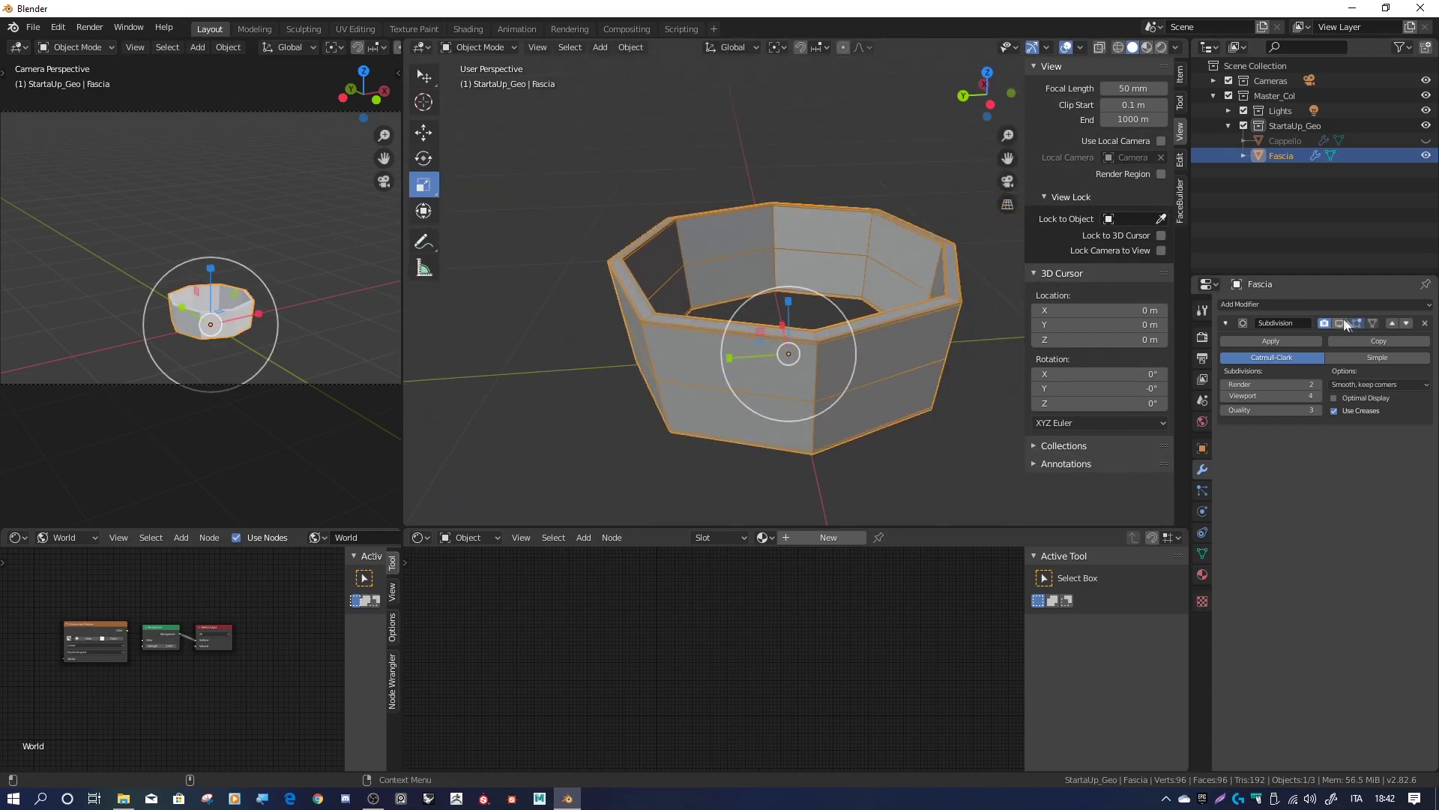
Show the band's subdivision in the viewport, unhide the hat, and make it active
{"action": "left_click", "coordinate": [1340, 324]}
{"action": "key", "text": "alt+h"}
{"action": "left_click", "coordinate": [589, 268]}
{"action": "scroll", "coordinate": [589, 268], "scroll_direction": "up", "scroll_amount": 2}
{"action": "scroll", "coordinate": [540, 363], "scroll_direction": "down", "scroll_amount": 4}
{"action": "scroll", "coordinate": [803, 282], "scroll_direction": "down", "scroll_amount": 1}
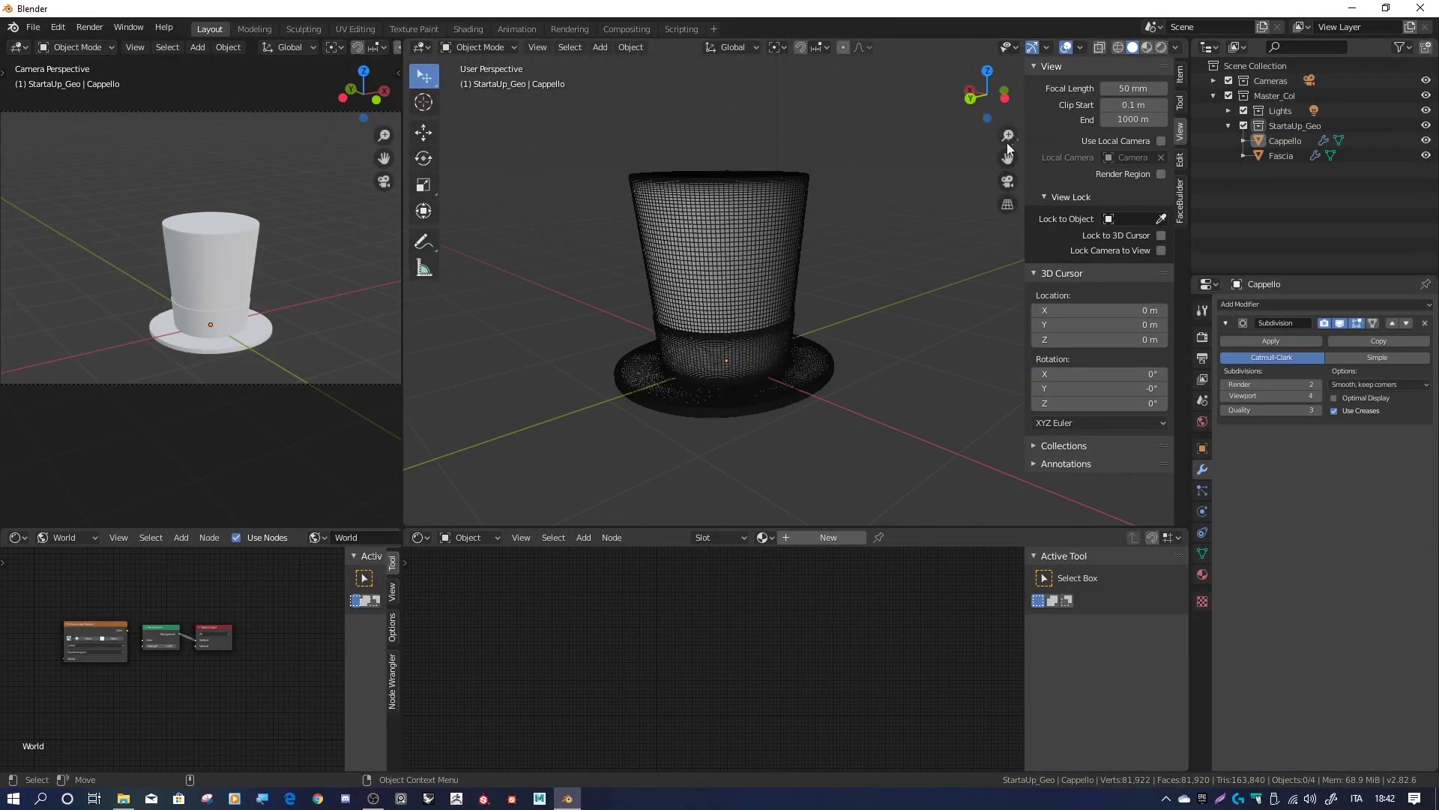
Turn off the wireframe overlay on the hat
{"action": "left_click", "coordinate": [1080, 47]}
{"action": "left_click", "coordinate": [1045, 217]}
{"action": "middle_click_drag", "start_coordinate": [705, 299], "coordinate": [722, 393]}
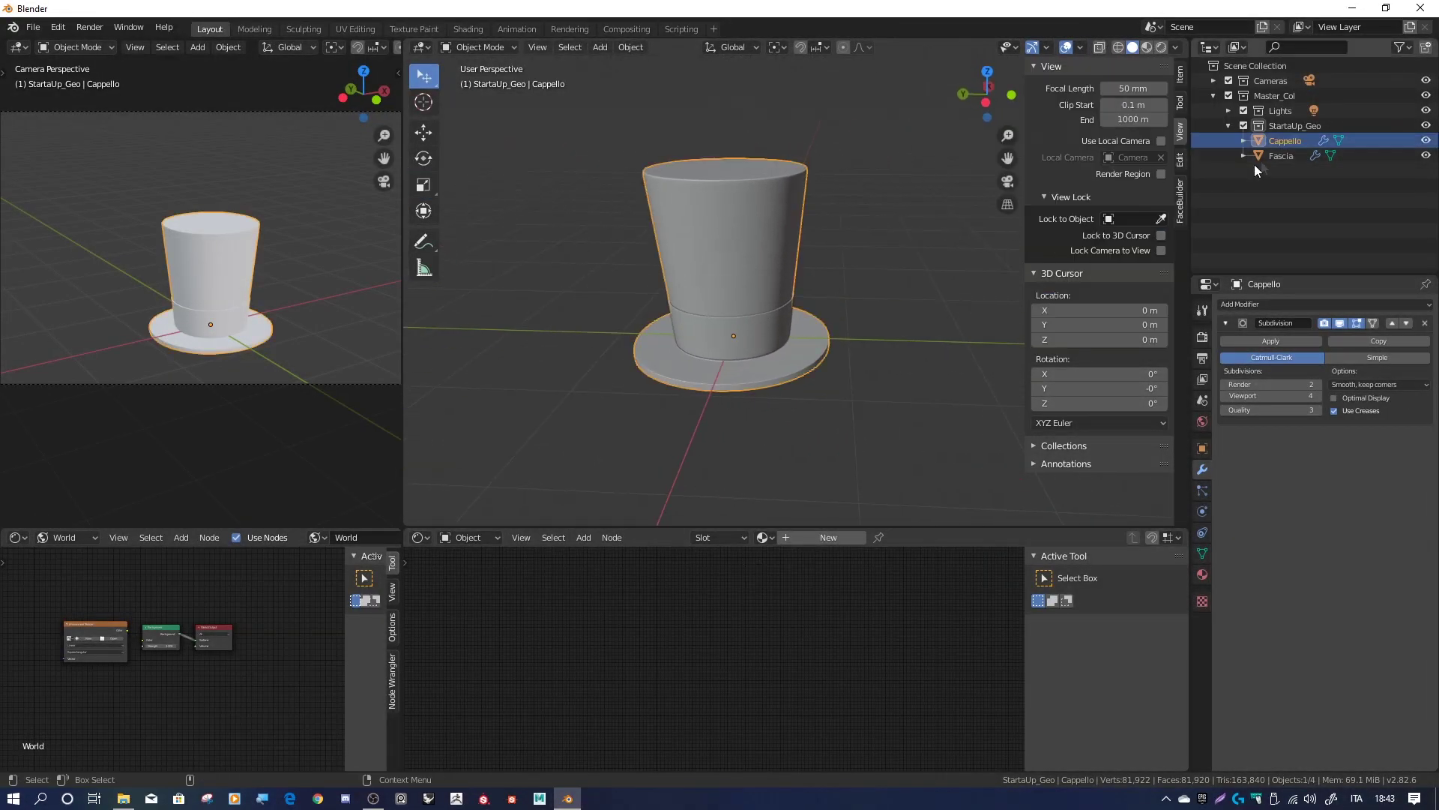
Parent Fascia to Cappello and create a new material for the hat
{"action": "key", "text": "ctrl+p"}
{"action": "left_click", "coordinate": [631, 47]}
{"action": "mouse_move", "coordinate": [649, 250]}
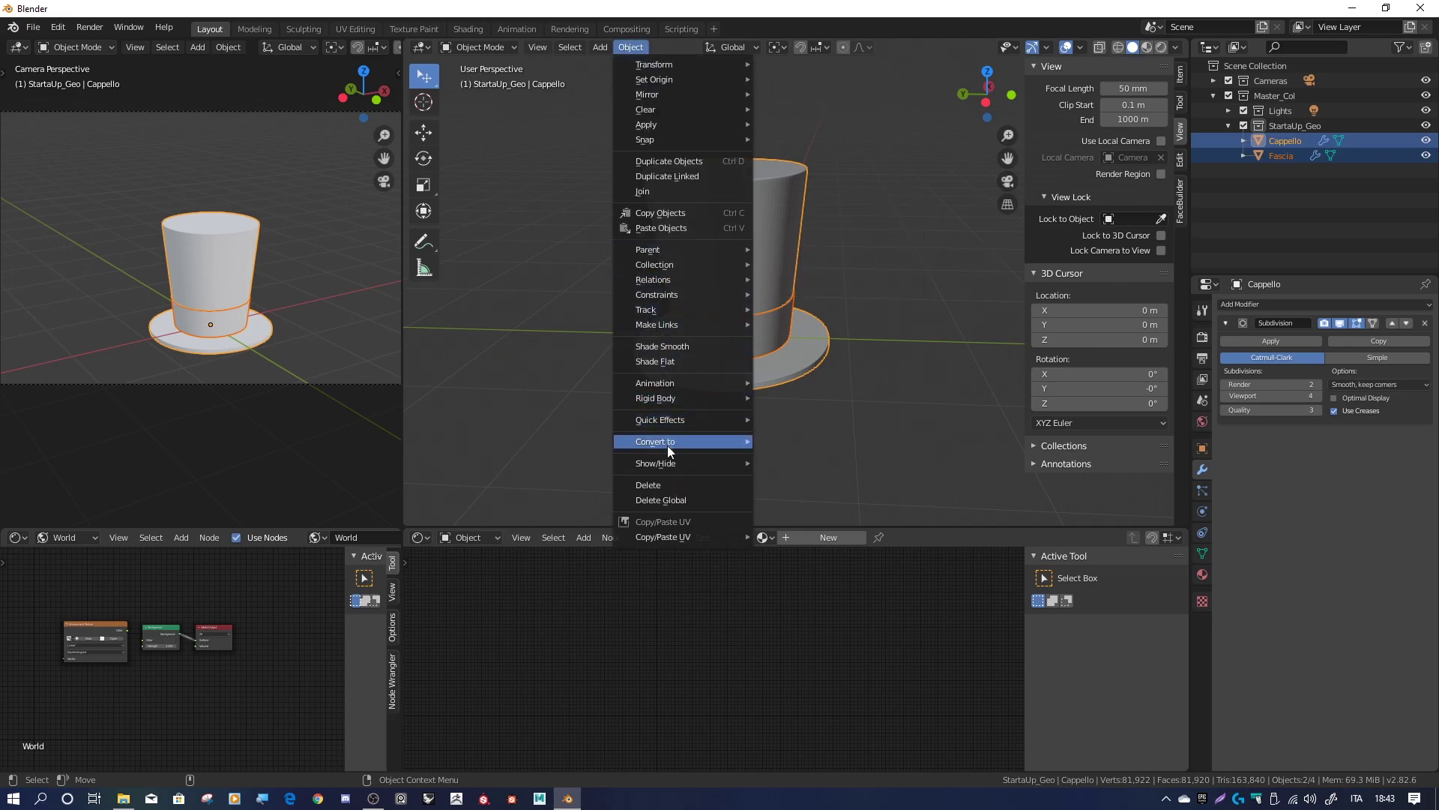
{"action": "left_click", "coordinate": [787, 249]}
{"action": "left_click", "coordinate": [855, 290]}
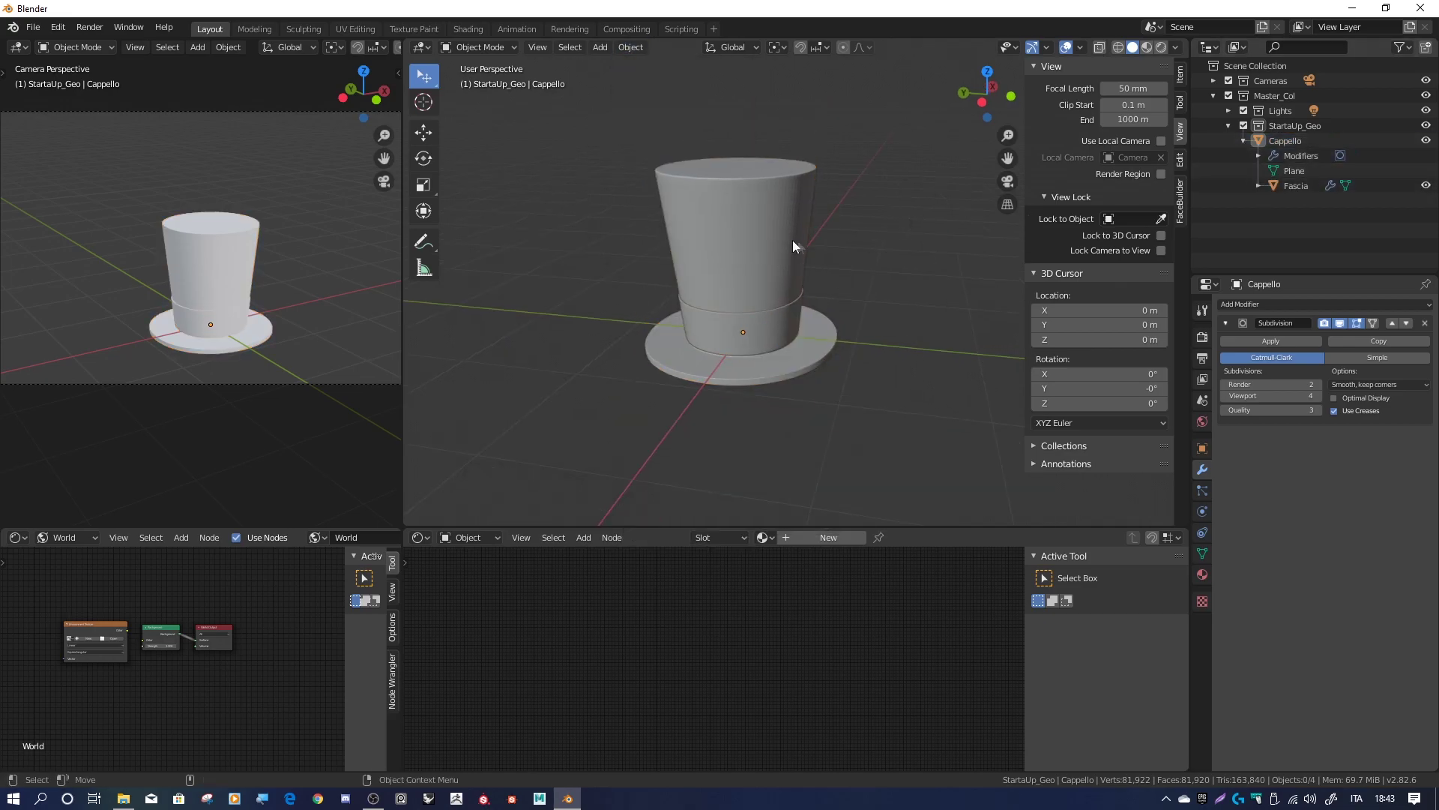
{"action": "left_click", "coordinate": [866, 296]}
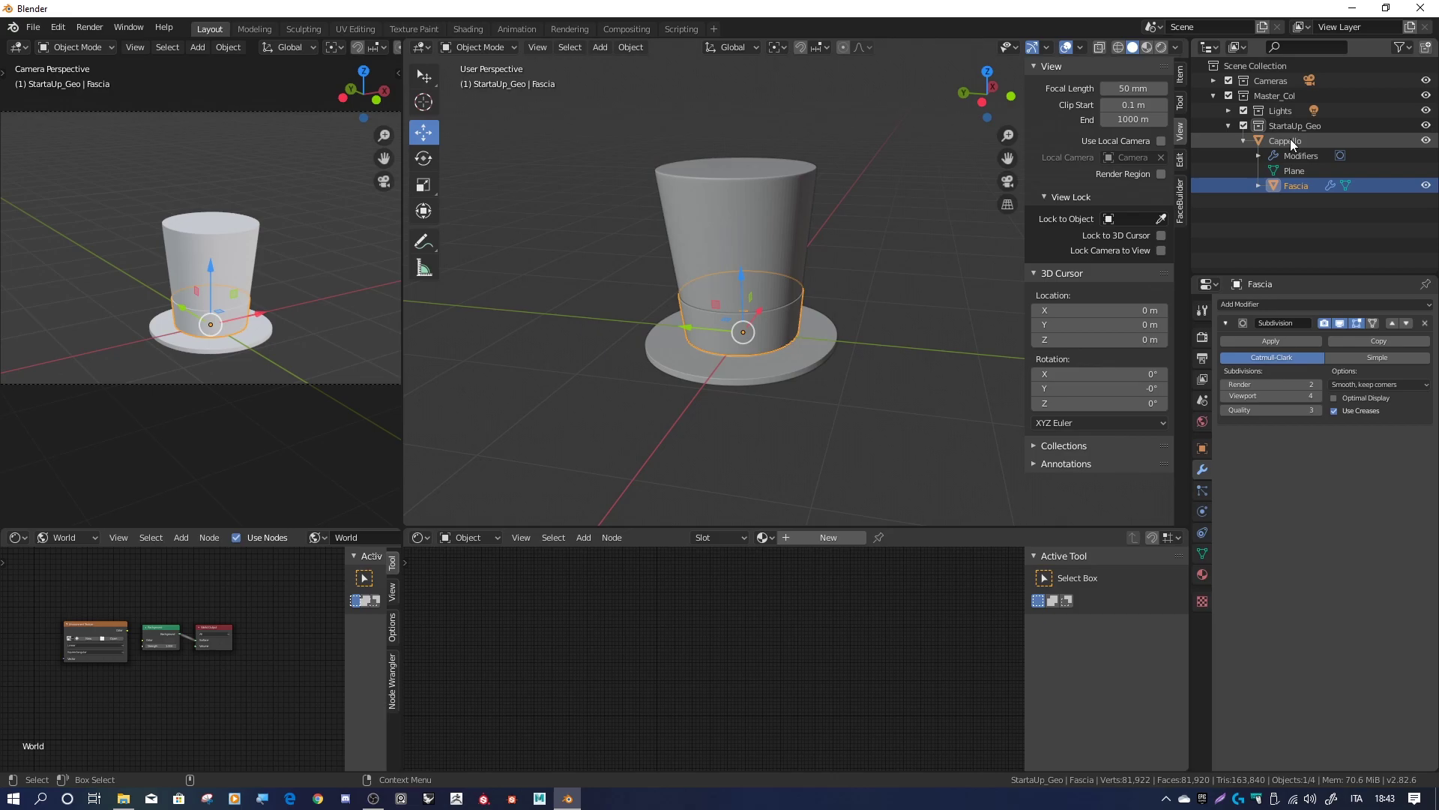
{"action": "left_click", "coordinate": [829, 538]}
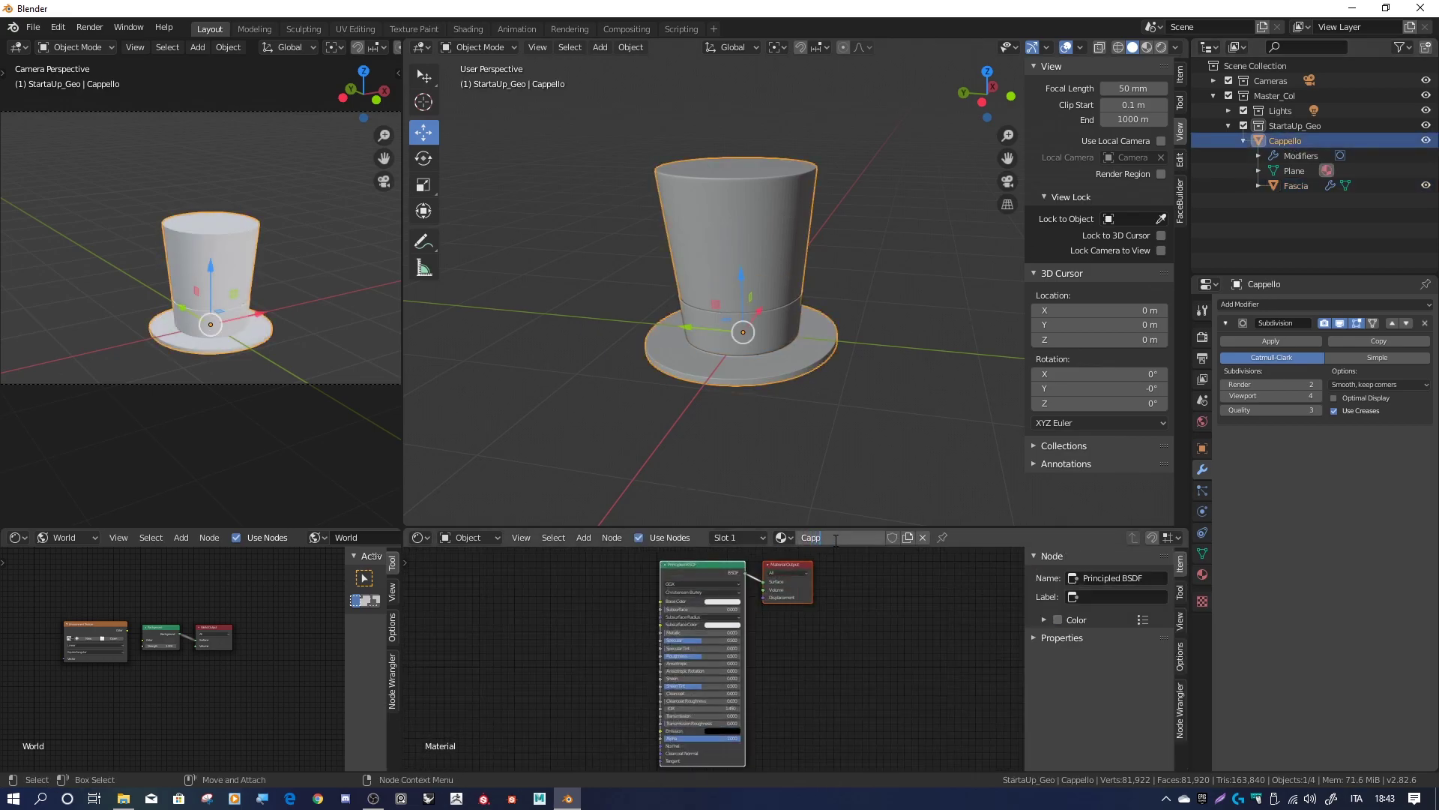
Darken the hat material's base colour to near black and edit its roughness
{"action": "scroll", "coordinate": [712, 580], "scroll_direction": "up", "scroll_amount": 2}
{"action": "left_click", "coordinate": [712, 581]}
{"action": "left_click", "coordinate": [784, 498]}
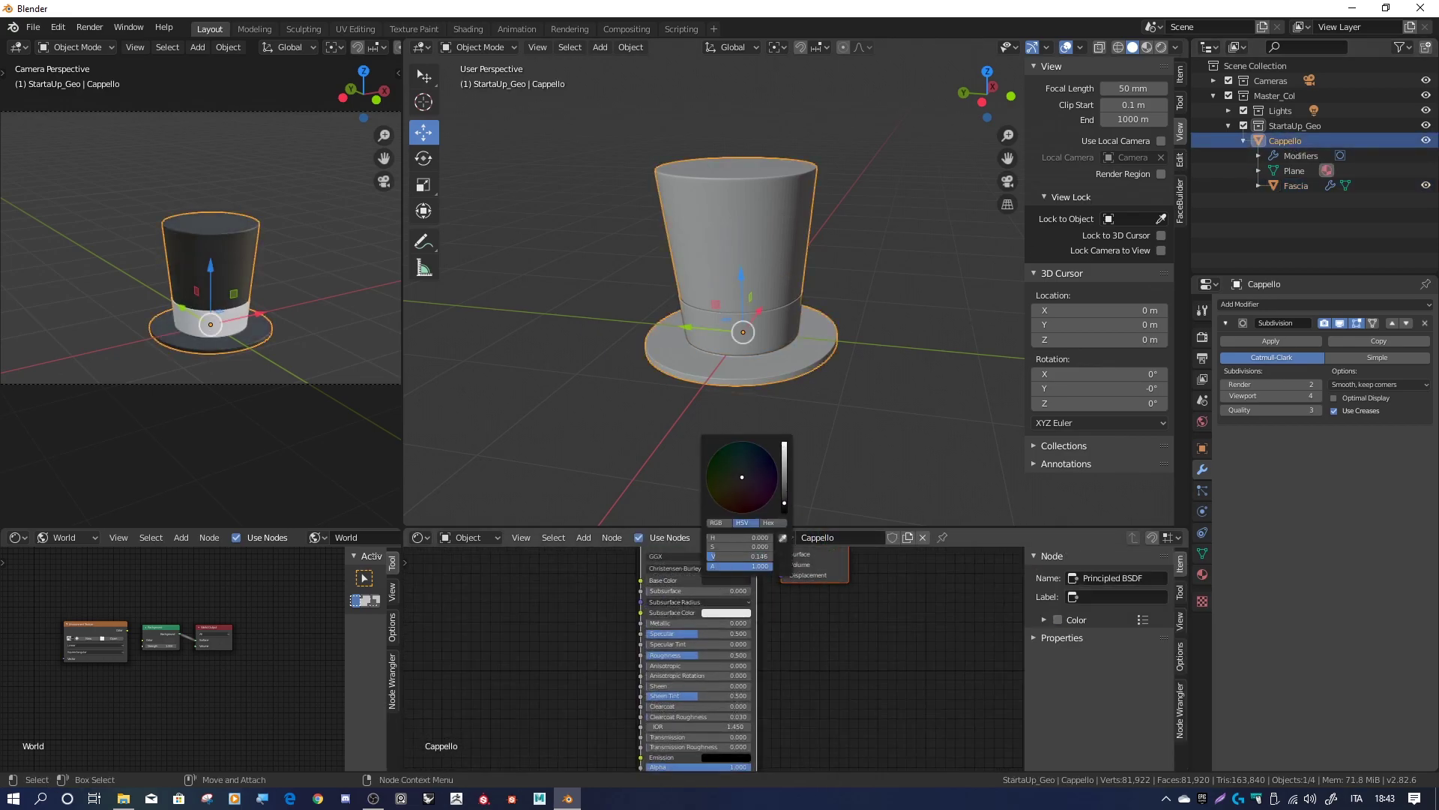
{"action": "left_click", "coordinate": [718, 654]}
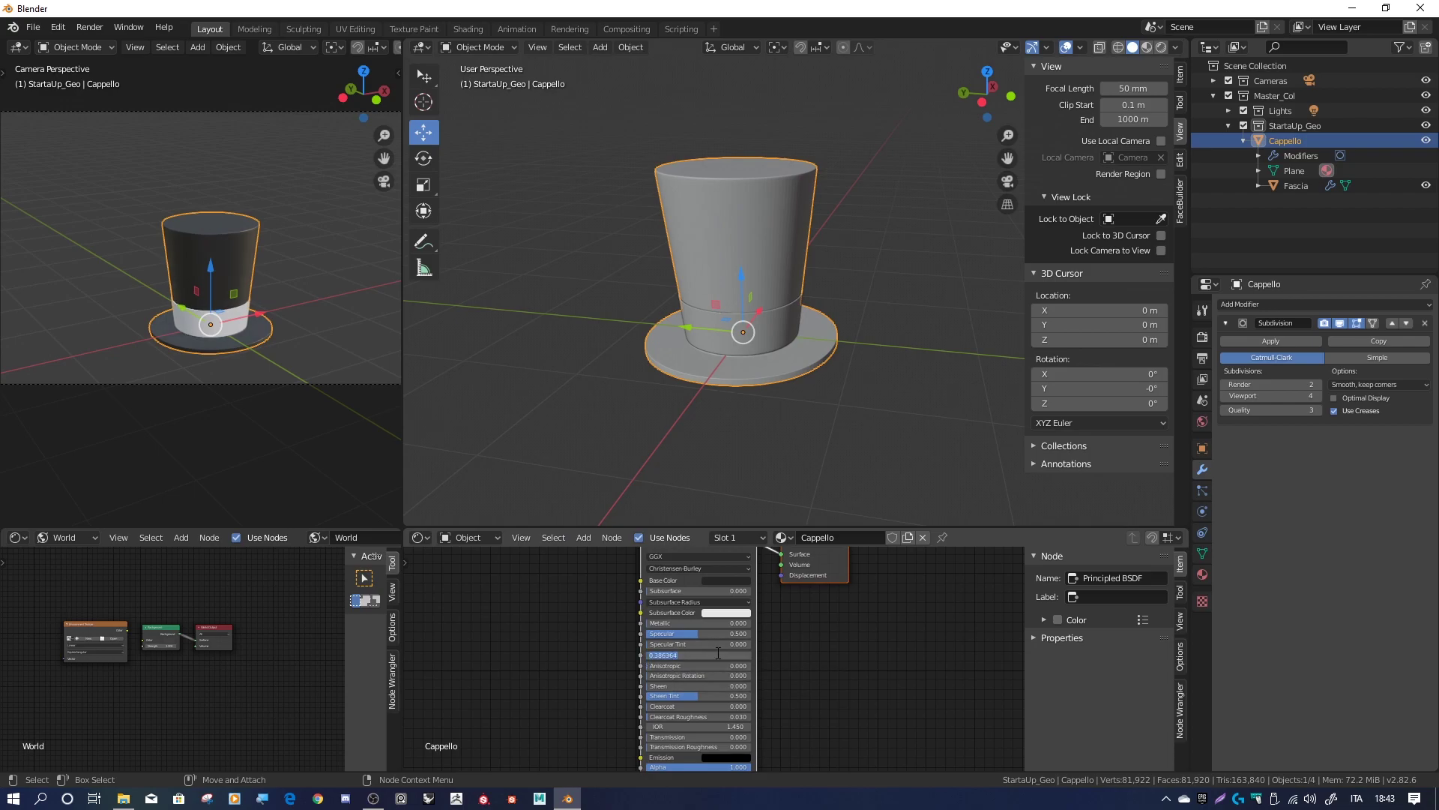
Select Fascia, begin naming its new material Fascia_M, and switch to rendered shading
{"action": "left_click", "coordinate": [783, 341]}
{"action": "left_click", "coordinate": [805, 537]}
{"action": "type", "text": "Fascia_M"}
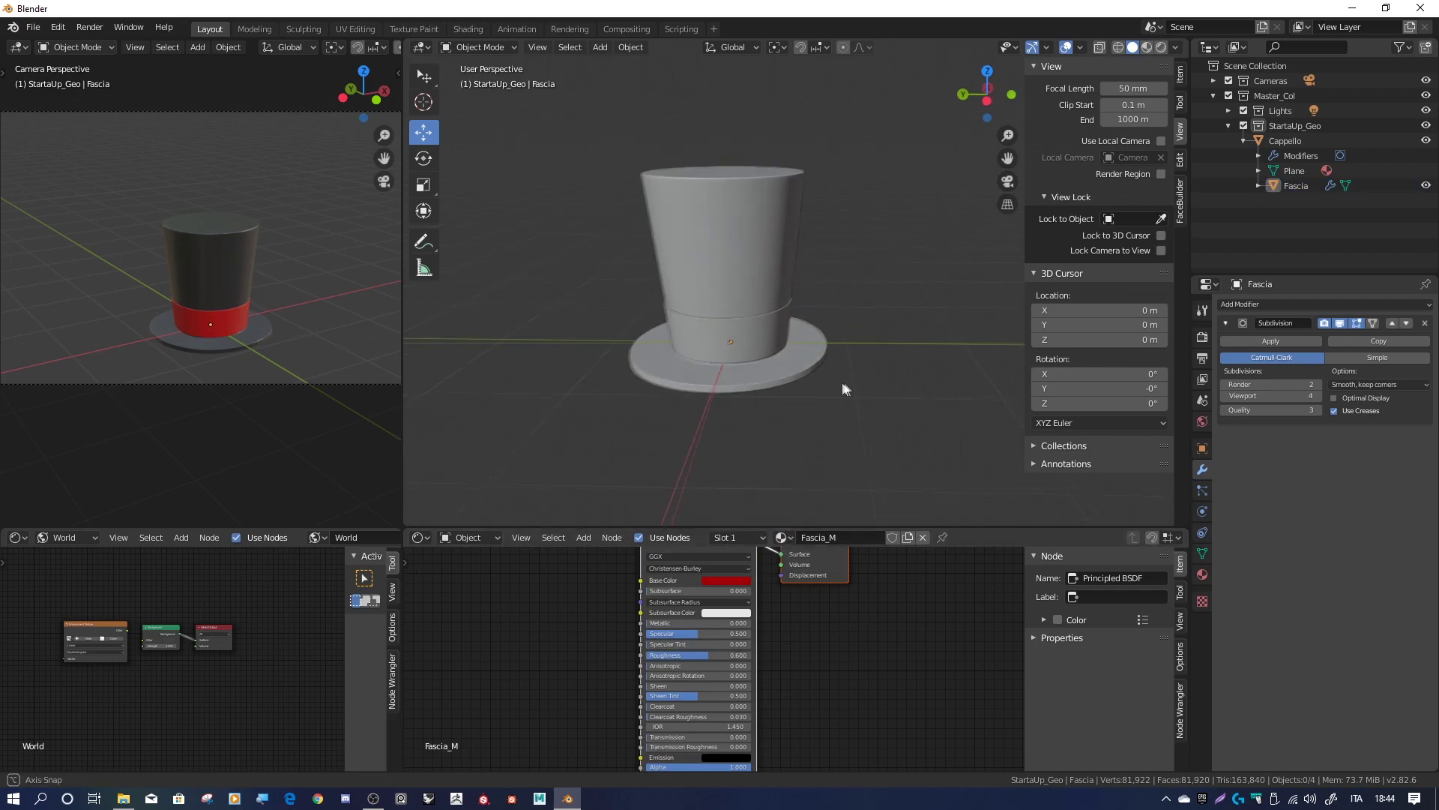
{"action": "key", "text": "z"}
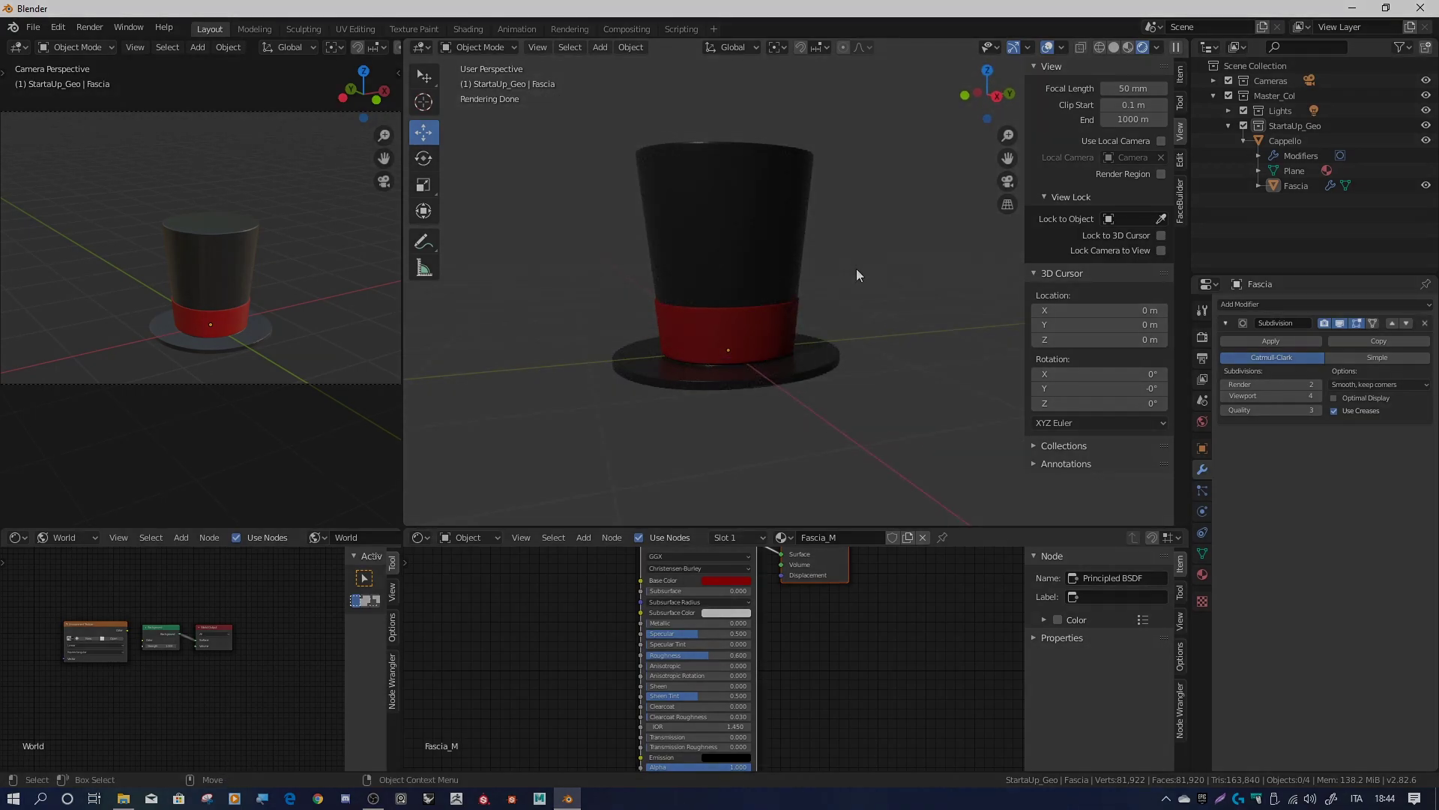